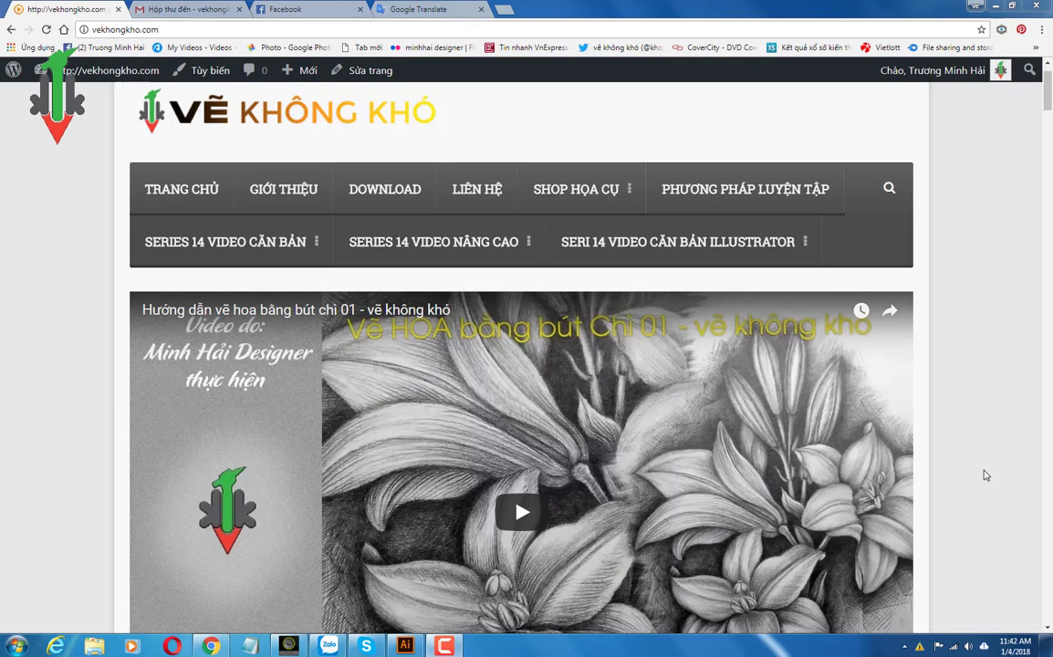
- Switch from the Chrome web page to Illustrator's start screen of recent files
{"action": "left_click", "coordinate": [405, 649]}
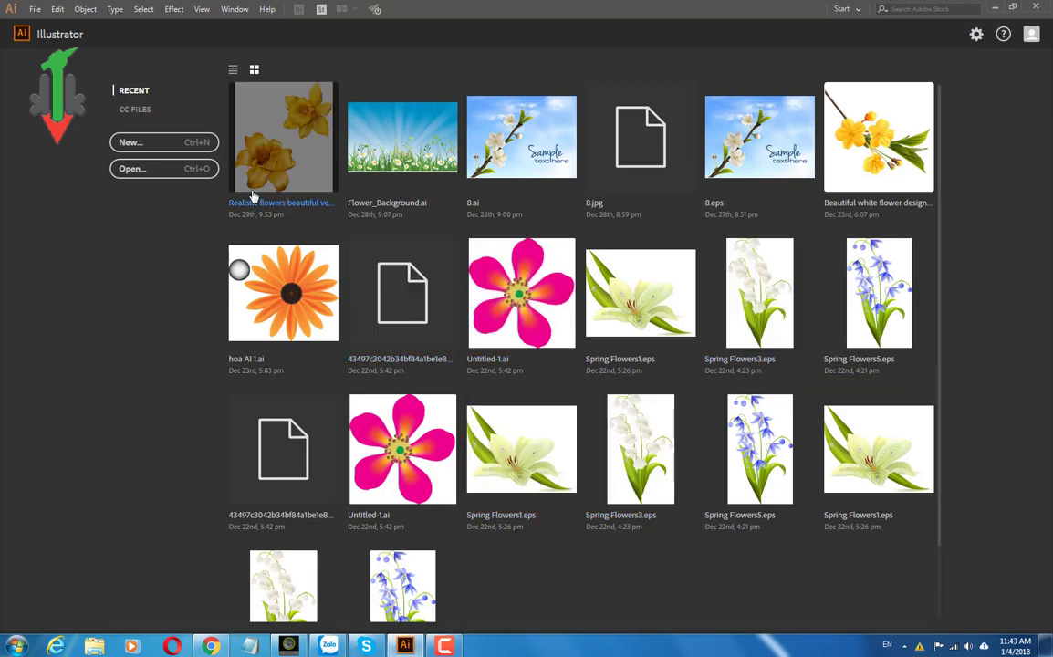
- Create a new 20 × 20 cm RGB document from the recent preset
{"action": "left_click", "coordinate": [149, 144]}
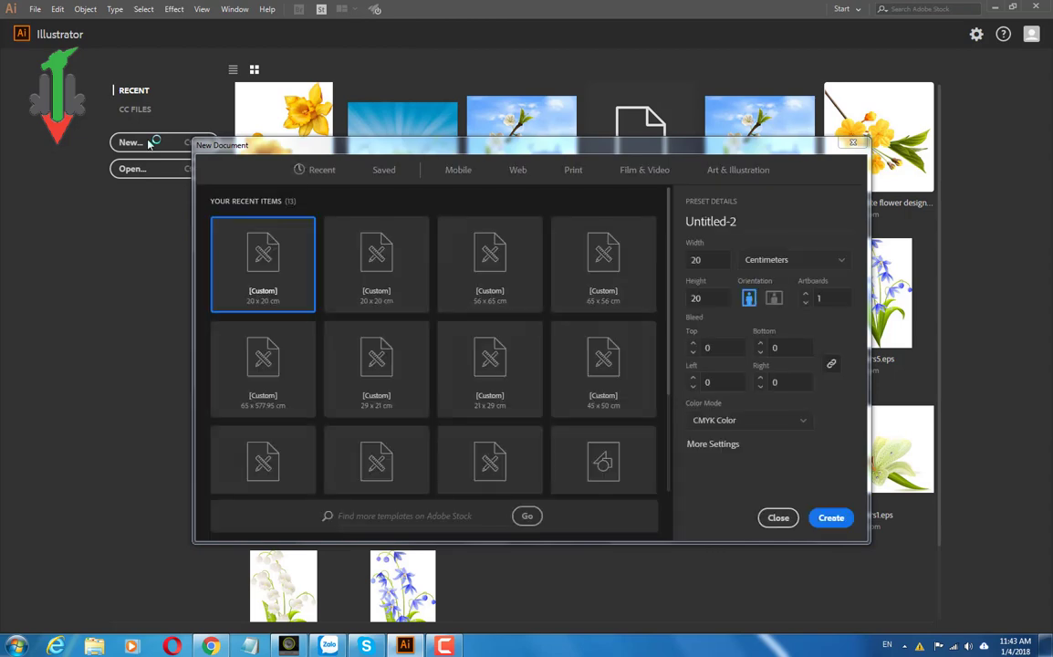
{"action": "left_click", "coordinate": [381, 299]}
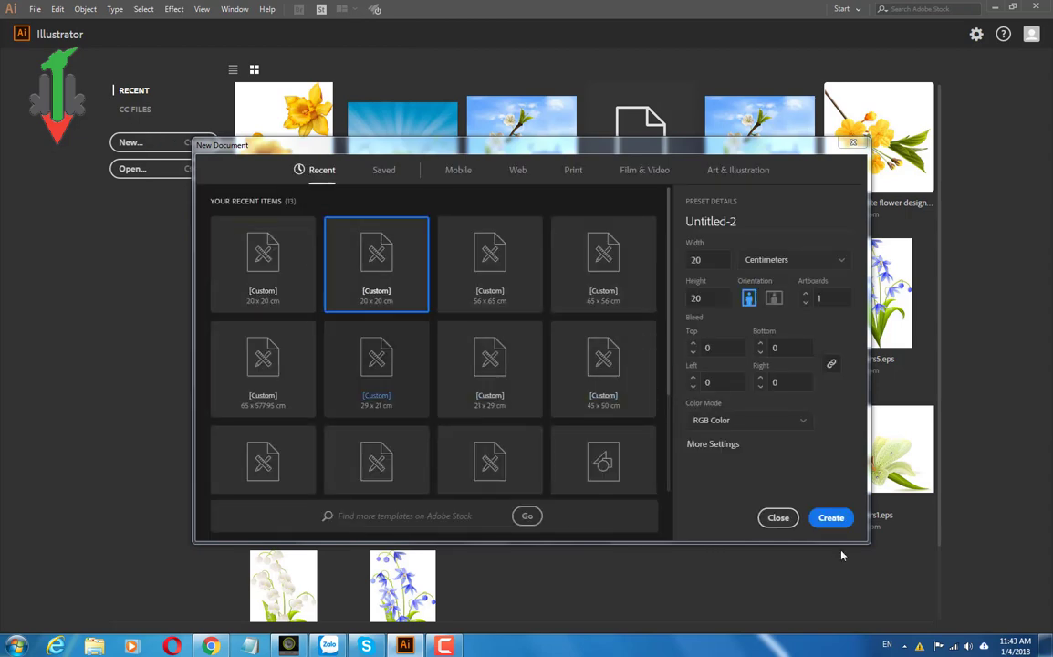
{"action": "left_click", "coordinate": [832, 518]}
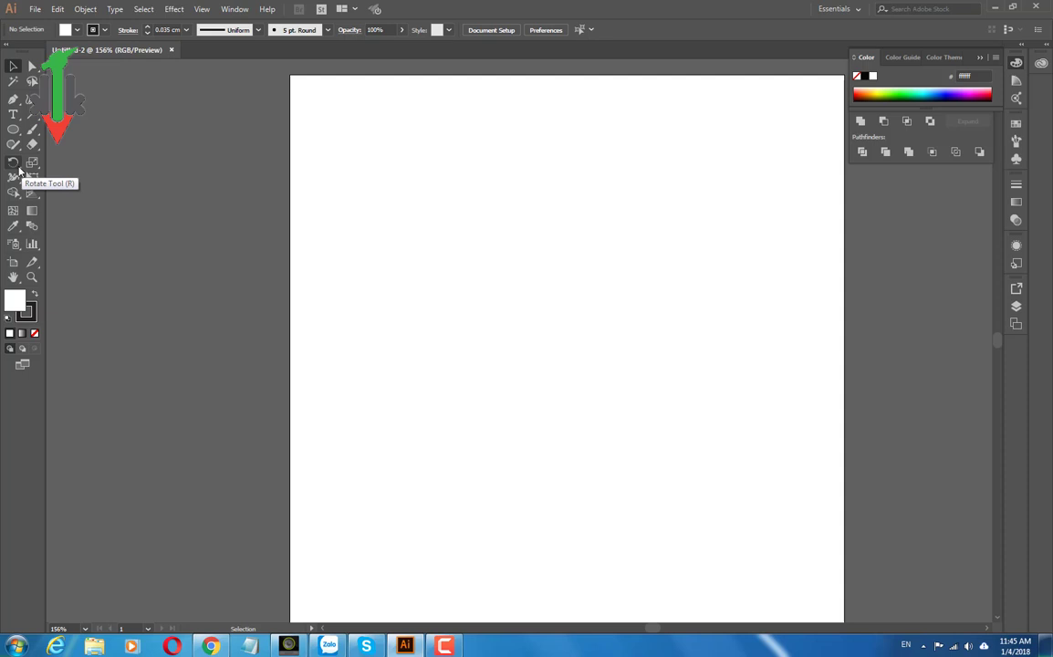
- Tear off the Rotate/Reflect tool group into a floating panel and move it aside
{"action": "left_click_drag", "start_coordinate": [18, 169], "coordinate": [55, 163]}
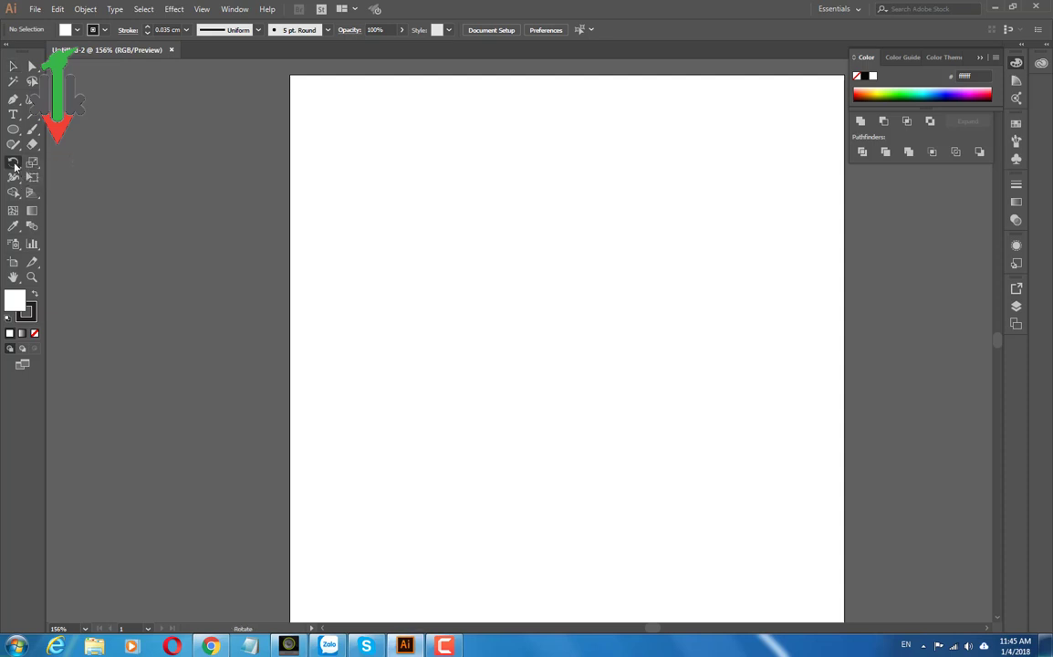
{"action": "left_click", "coordinate": [20, 171]}
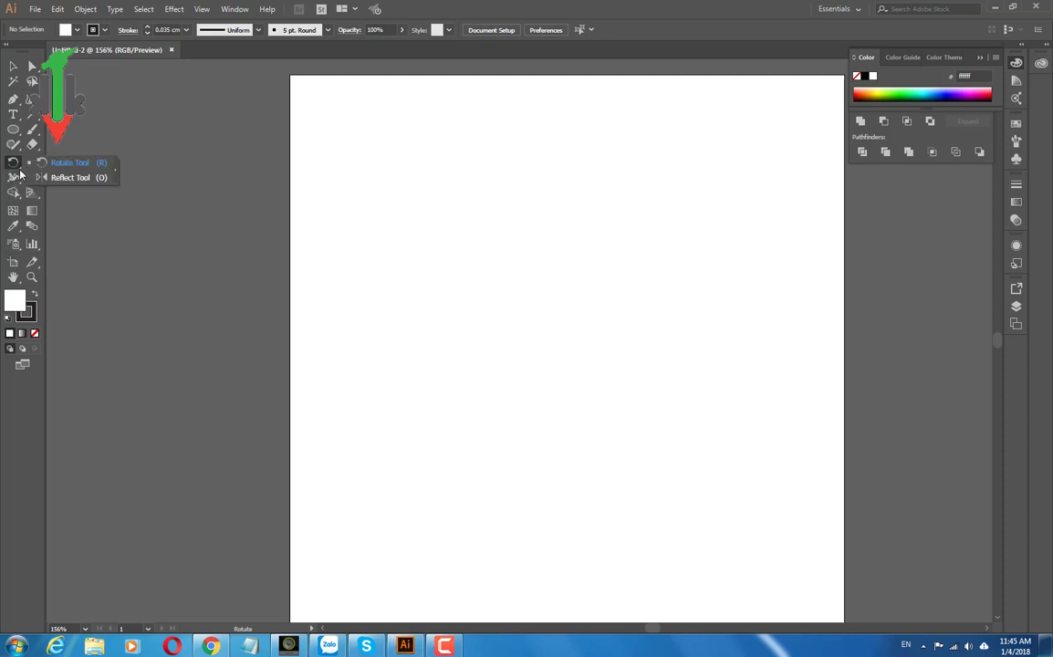
{"action": "left_click", "coordinate": [115, 173]}
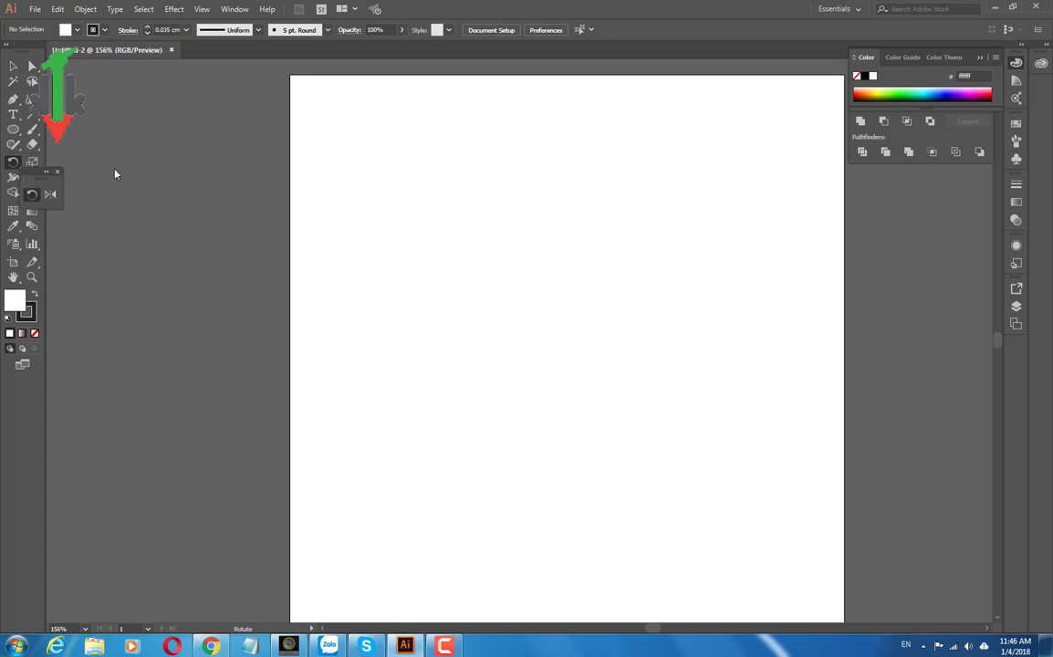
{"action": "mouse_move", "coordinate": [41, 182]}
{"action": "left_mouse_down"}
{"action": "mouse_move", "coordinate": [67, 159]}
{"action": "mouse_move", "coordinate": [340, 119]}
{"action": "left_mouse_up"}
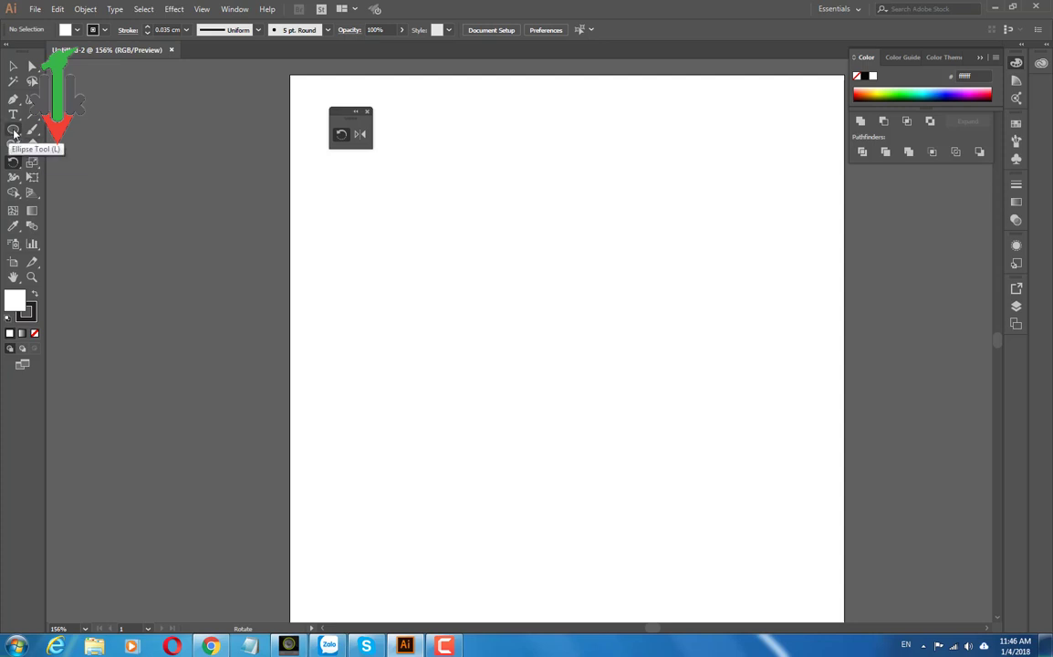
- Draw a tall thin ellipse near the artboard's top, then deselect it
{"action": "left_click", "coordinate": [14, 133]}
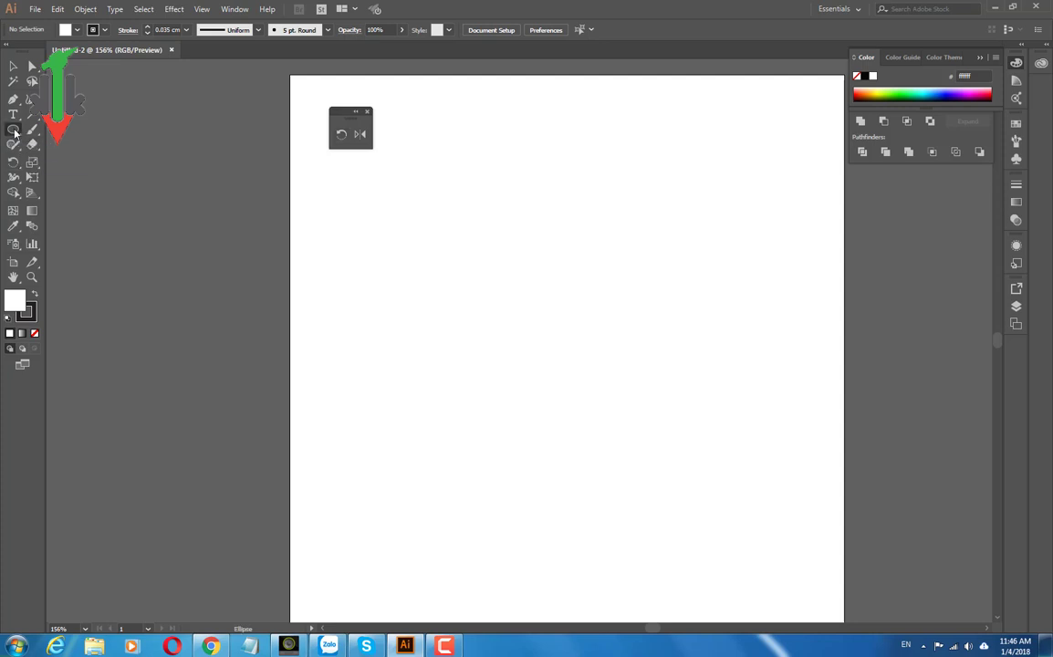
{"action": "left_click", "coordinate": [48, 161]}
{"action": "left_click_drag", "start_coordinate": [554, 145], "coordinate": [571, 240]}
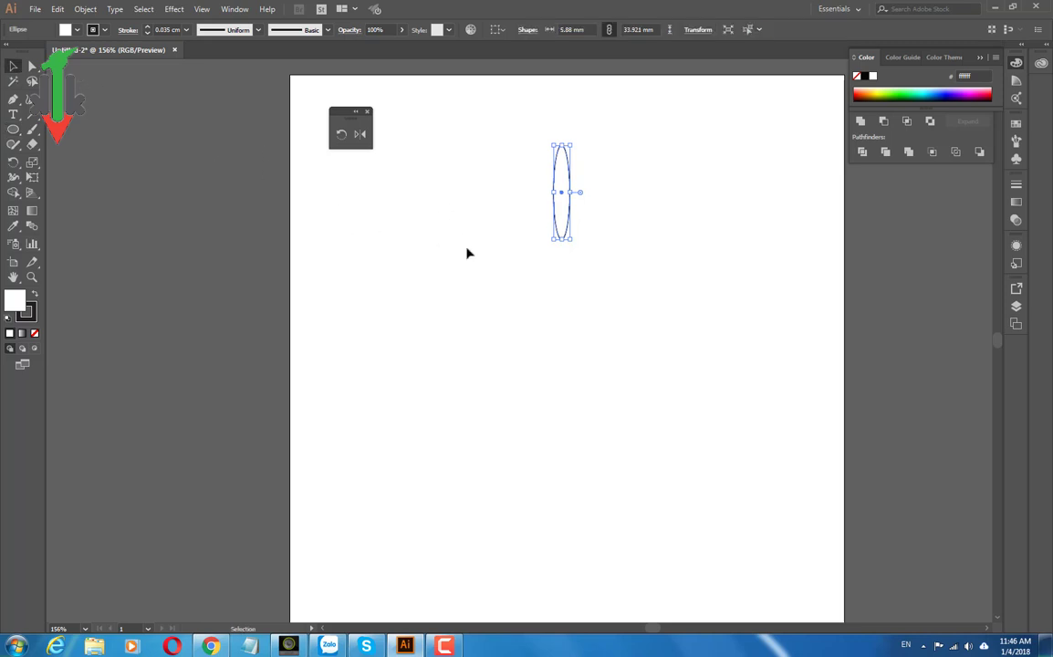
{"action": "key", "text": "ctrl+shift+a"}
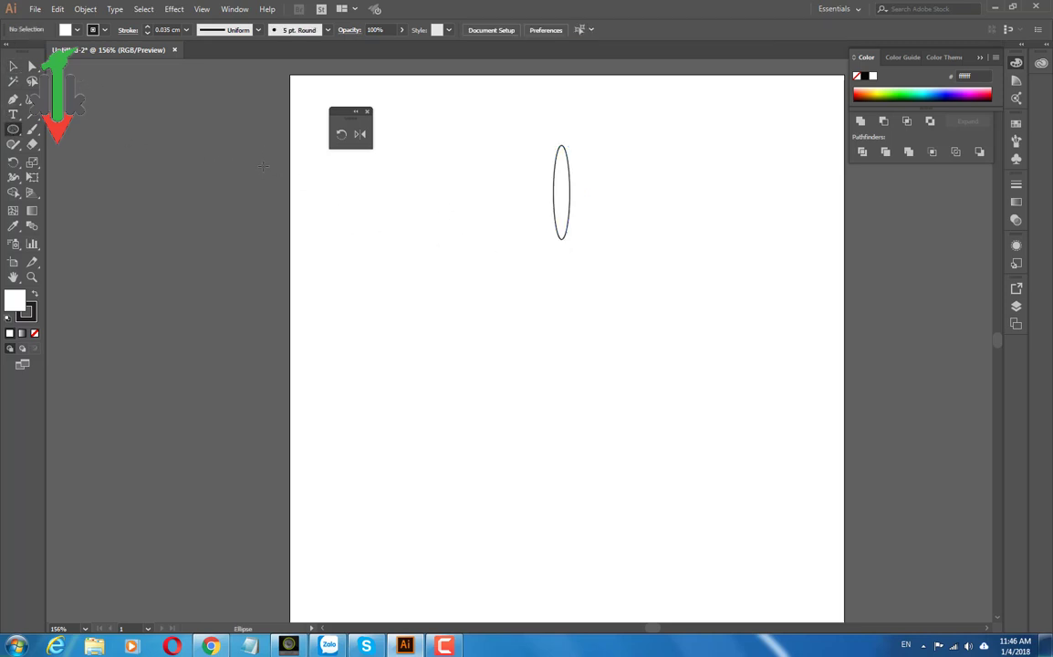
- Create an exact 1 mm × 3 mm ellipse through the Ellipse size dialog
{"action": "left_click", "coordinate": [169, 181]}
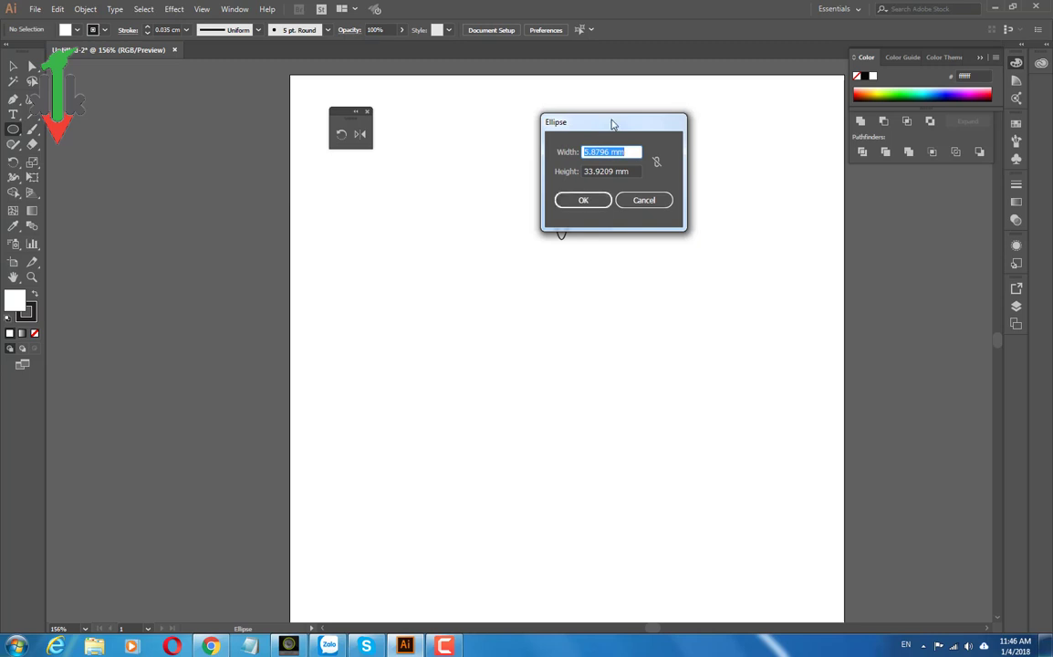
{"action": "left_click_drag", "start_coordinate": [619, 119], "coordinate": [722, 119]}
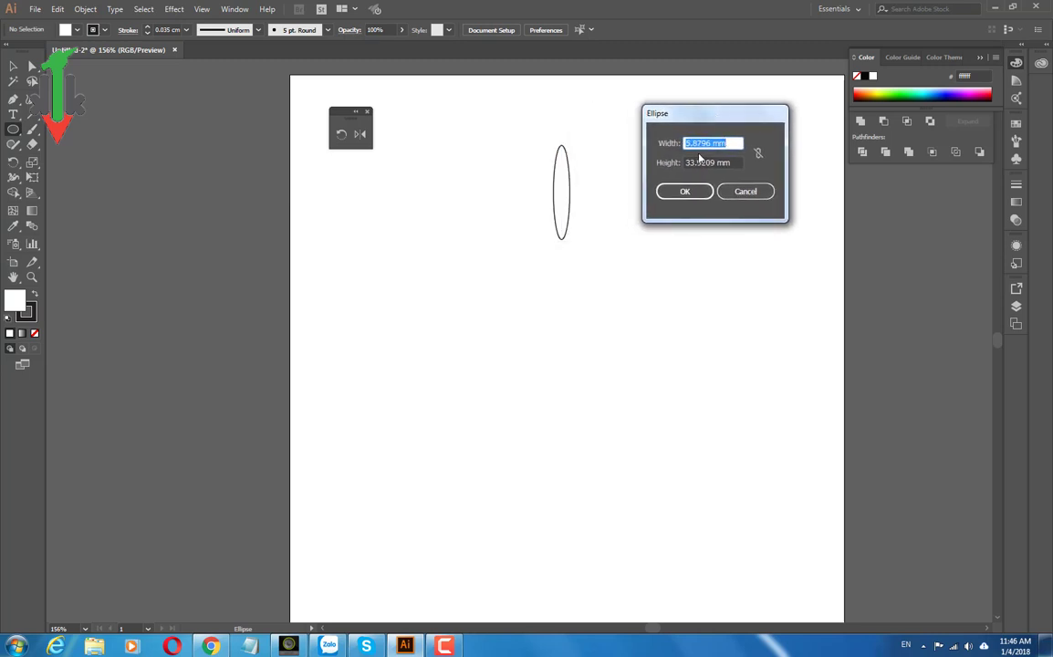
{"action": "type", "text": "1"}
{"action": "key", "text": "Tab"}
{"action": "type", "text": "3"}
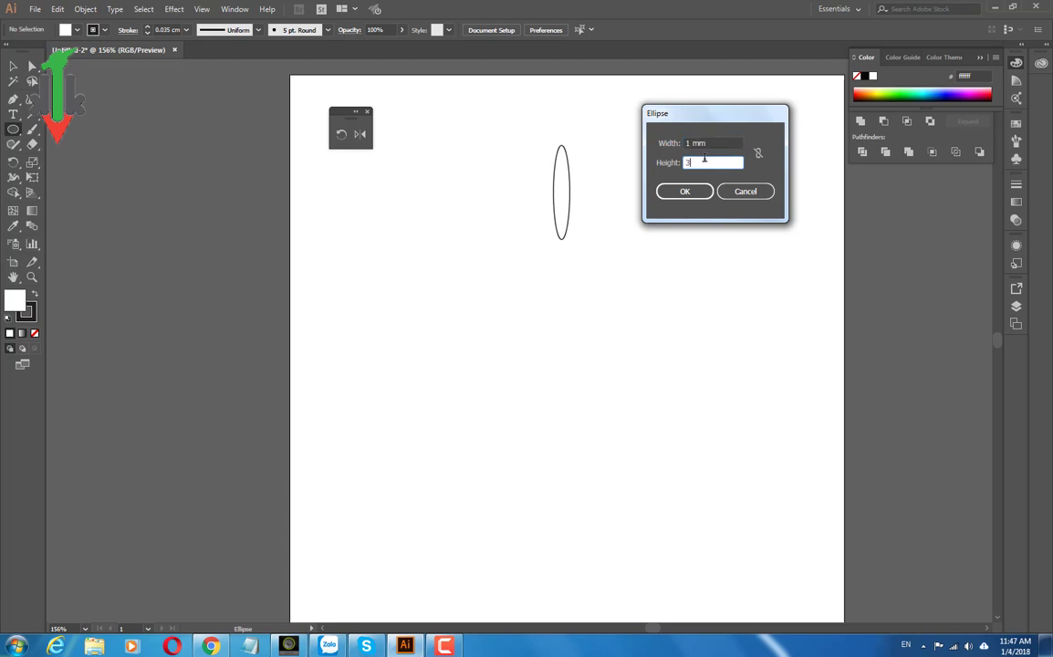
{"action": "key", "text": "Return"}
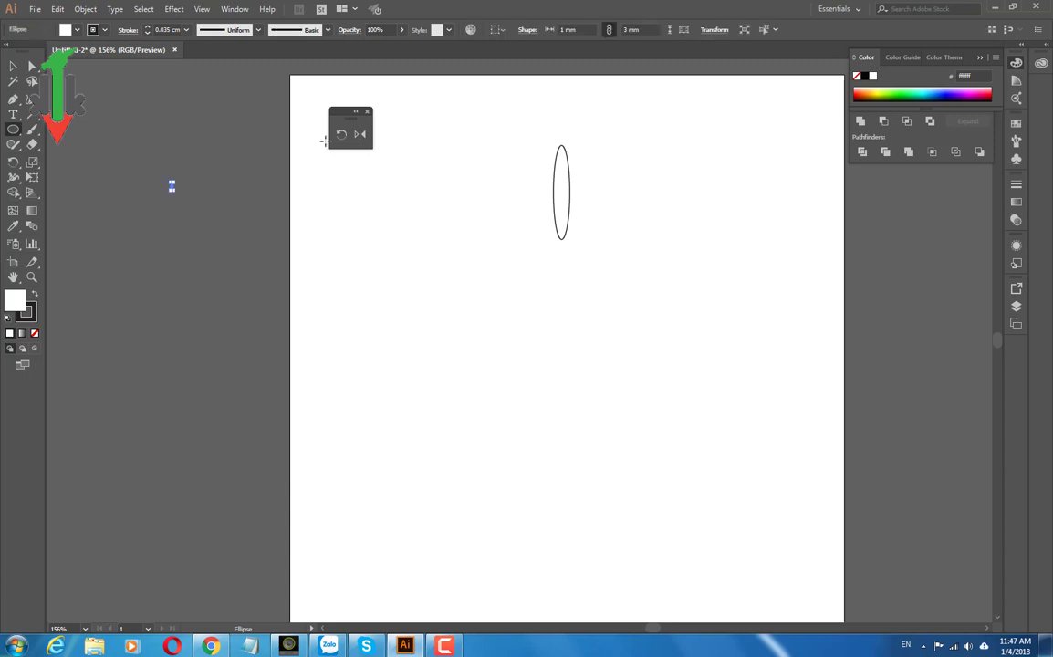
- Reopen the Ellipse size dialog and cancel it without adding another ellipse
{"action": "left_click", "coordinate": [12, 68]}
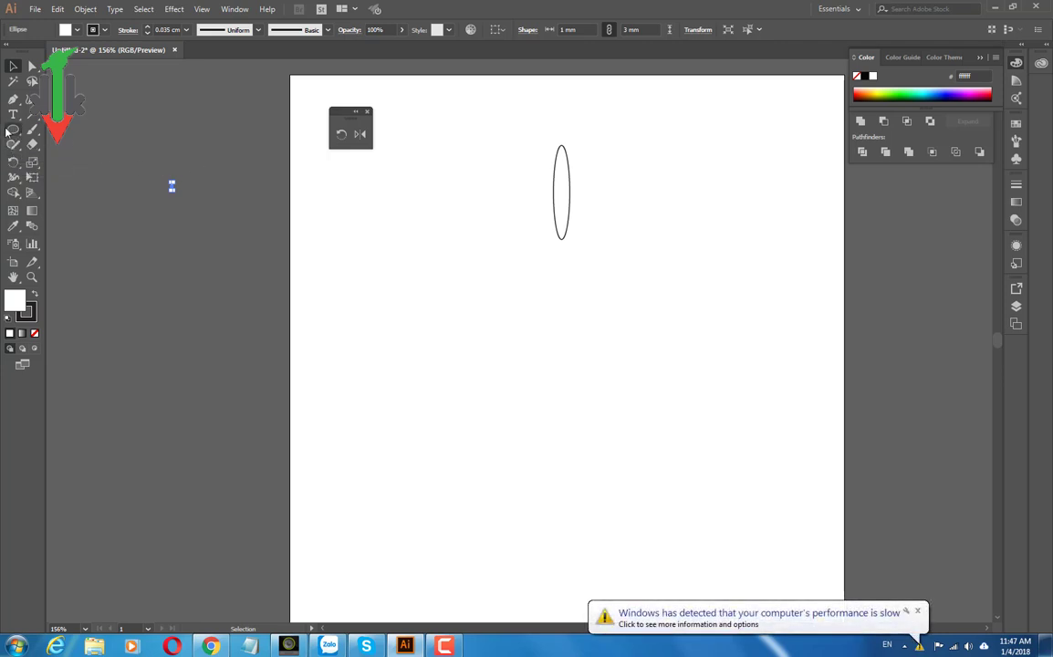
{"action": "left_click", "coordinate": [13, 129]}
{"action": "left_click", "coordinate": [532, 246]}
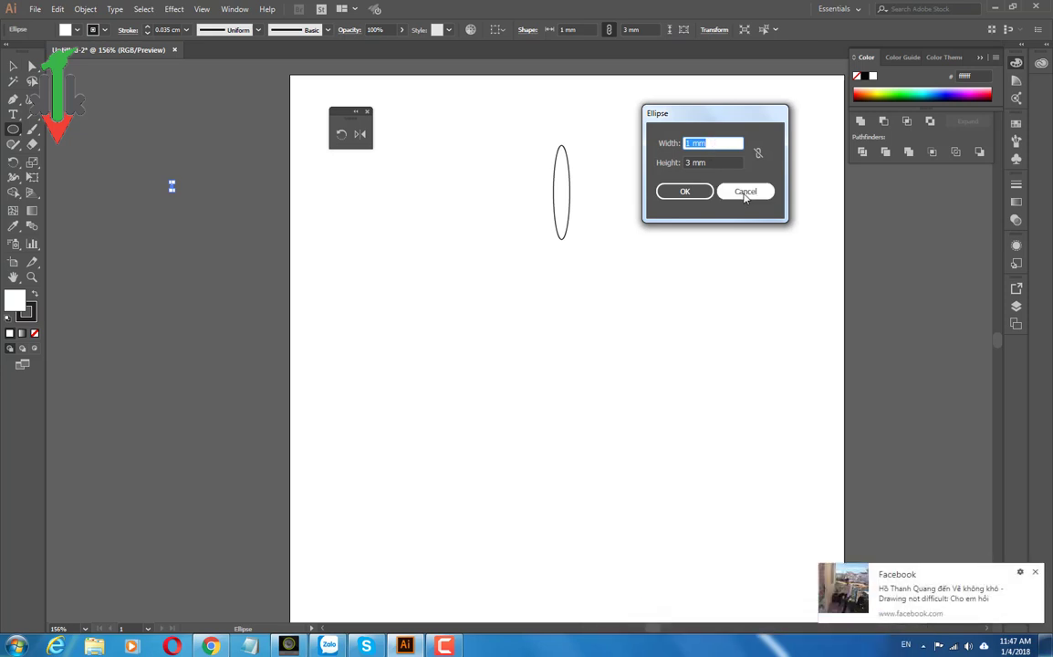
{"action": "left_click", "coordinate": [746, 194]}
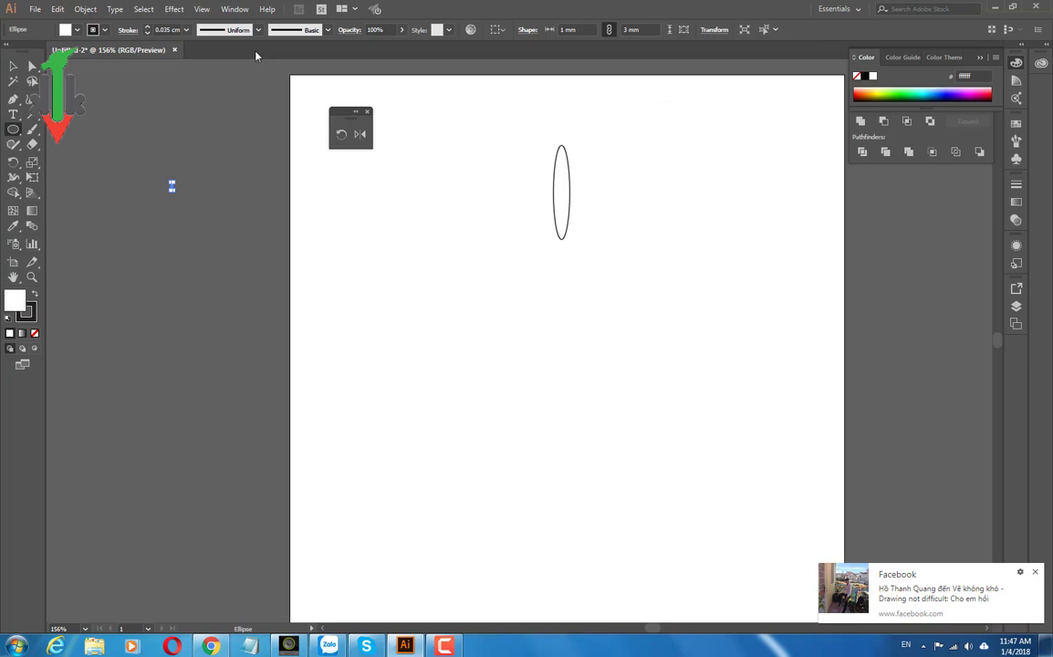
{"action": "left_click", "coordinate": [202, 9]}
{"action": "left_click", "coordinate": [354, 258]}
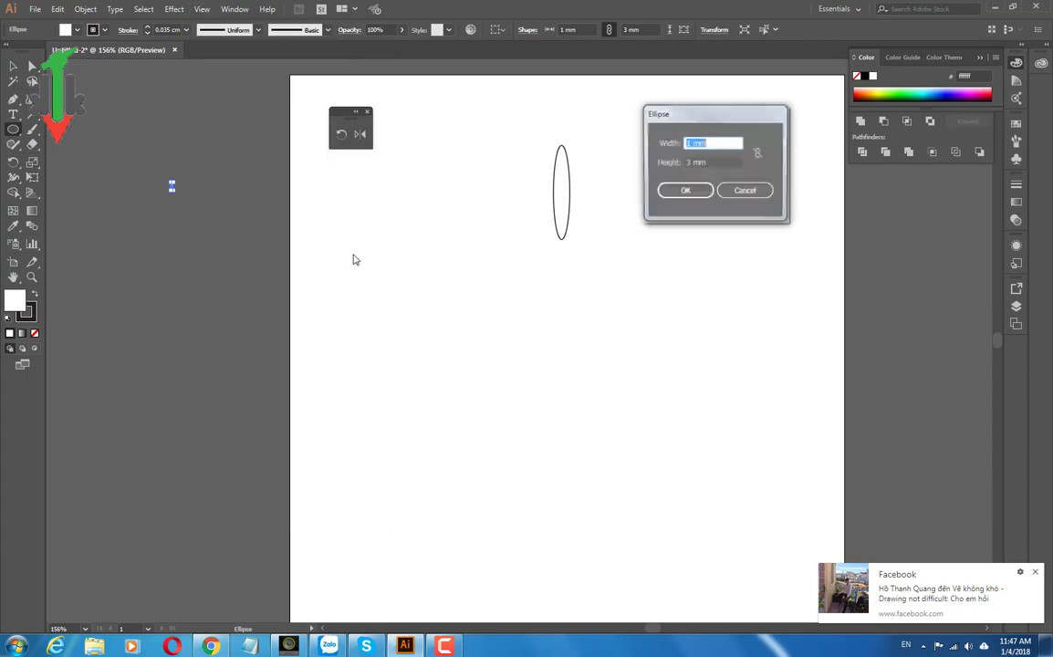
{"action": "left_click", "coordinate": [733, 191]}
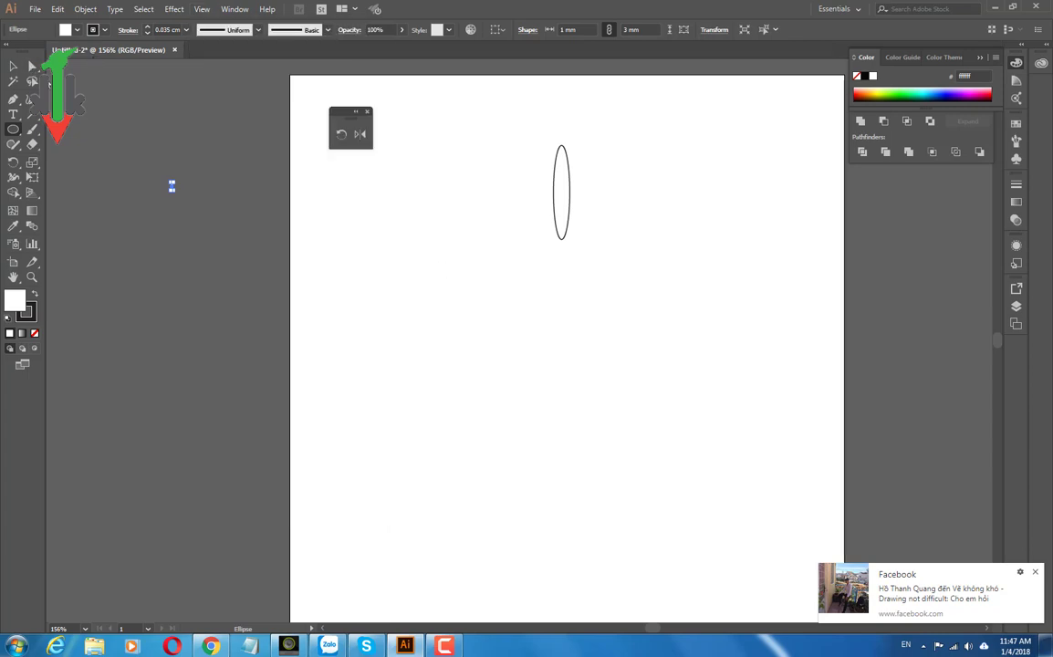
- Show the rulers and change the ruler units to centimeters
{"action": "key", "text": "v"}
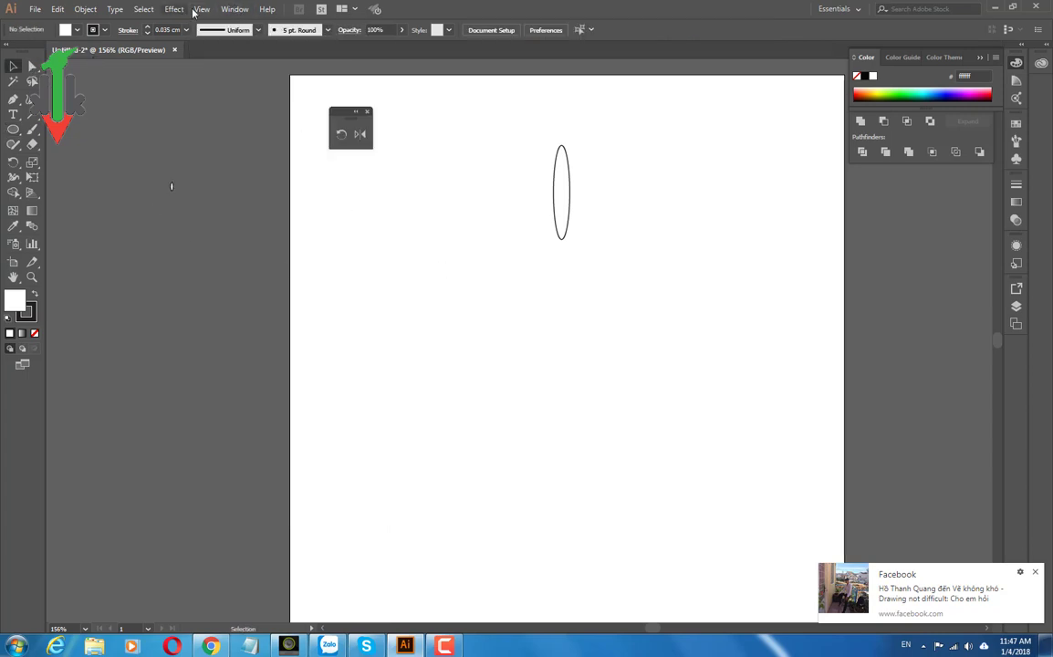
{"action": "left_click", "coordinate": [202, 10]}
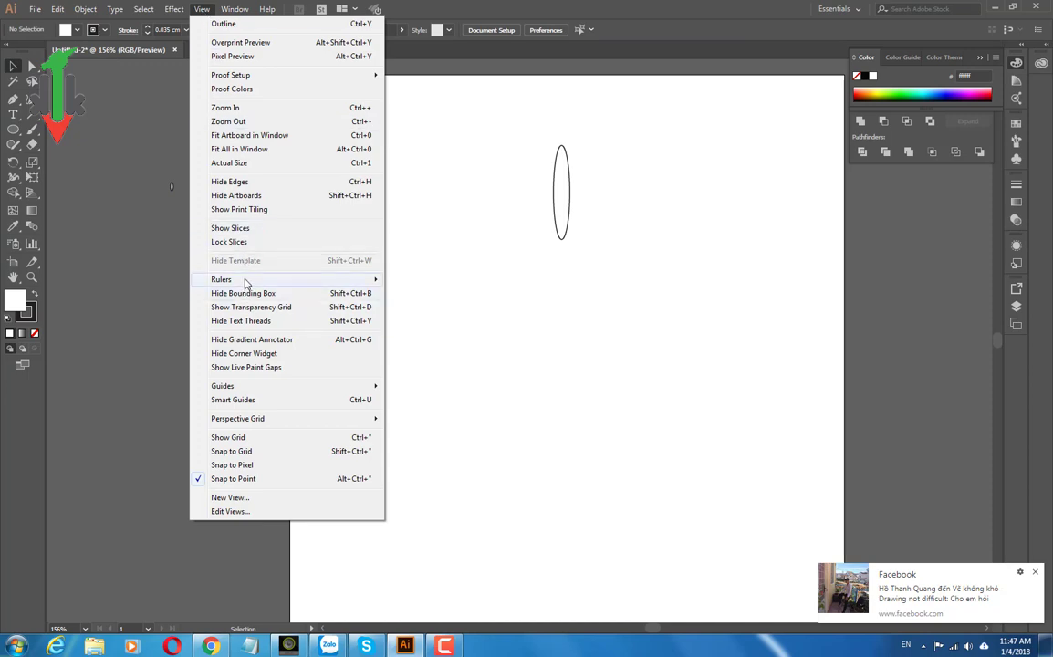
{"action": "mouse_move", "coordinate": [222, 279]}
{"action": "left_click", "coordinate": [114, 280]}
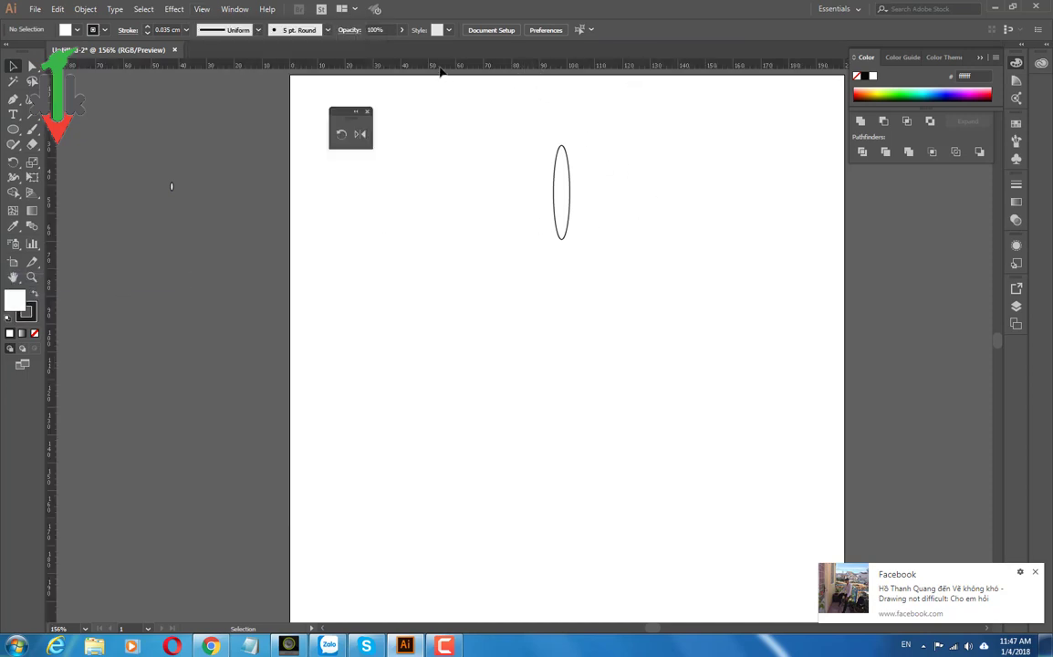
{"action": "right_click", "coordinate": [529, 66]}
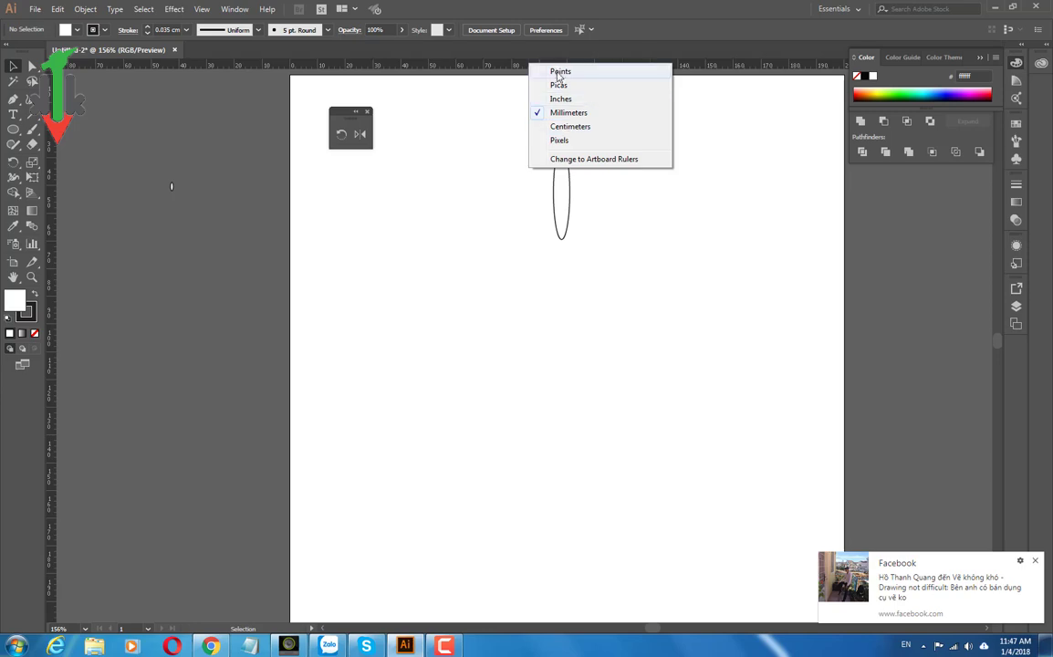
{"action": "left_click", "coordinate": [569, 127]}
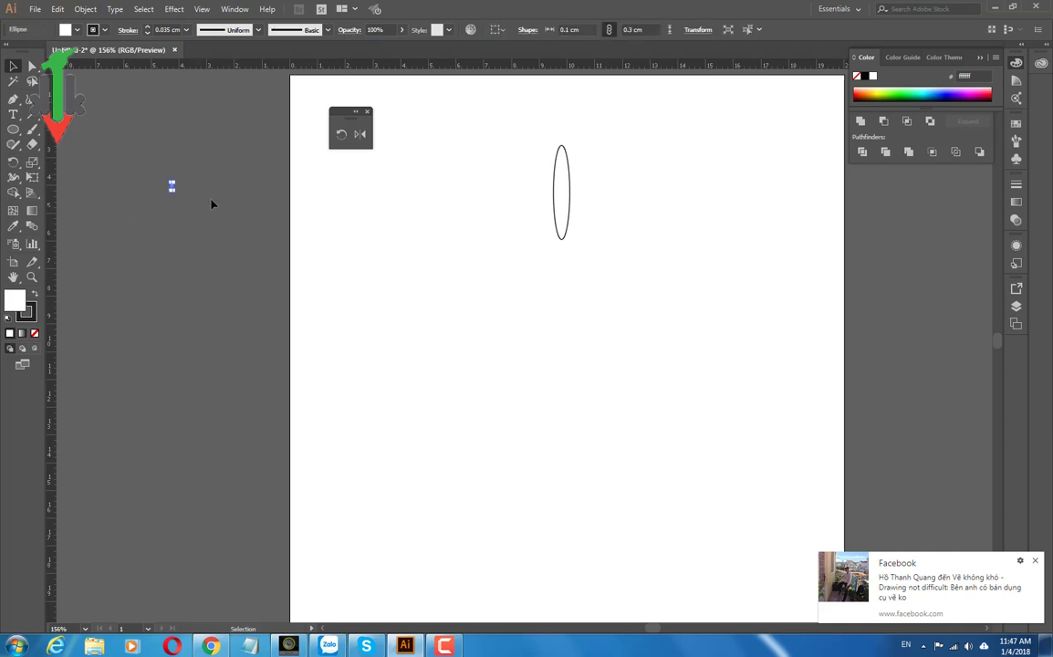
- Draw an exact 1 × 3 cm ellipse near the artboard centre
{"action": "left_click", "coordinate": [13, 129]}
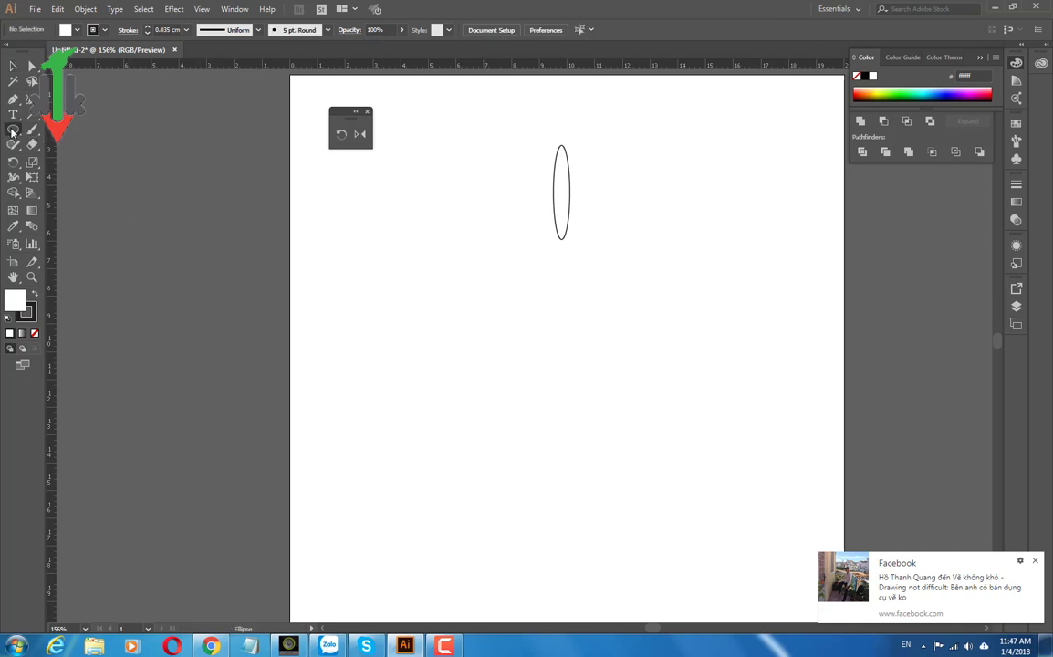
{"action": "left_click", "coordinate": [508, 258]}
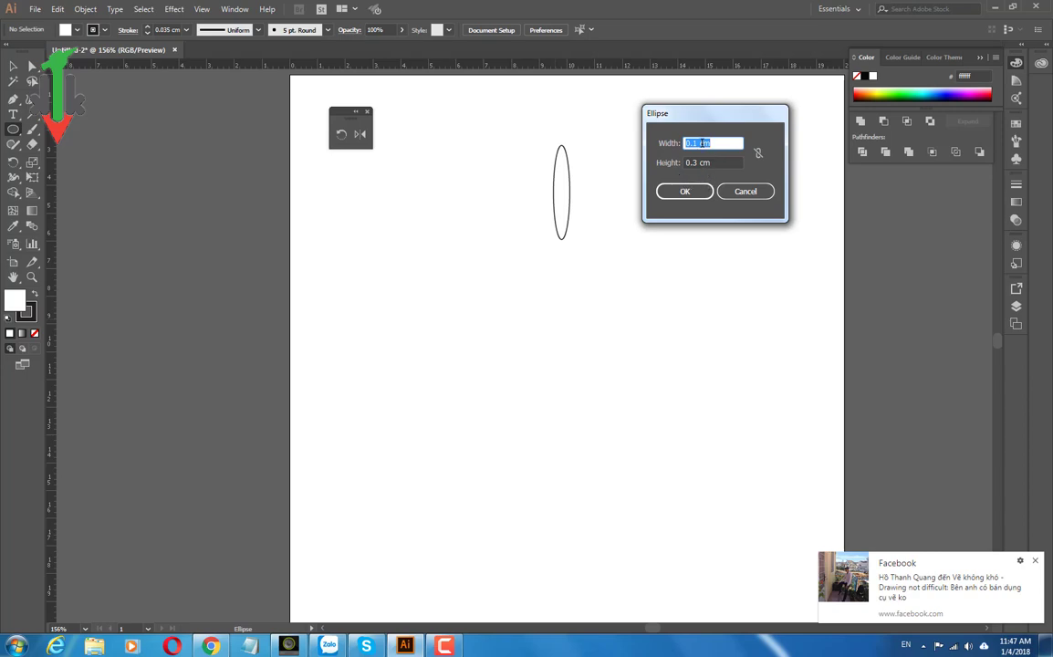
{"action": "type", "text": "1"}
{"action": "key", "text": "Tab"}
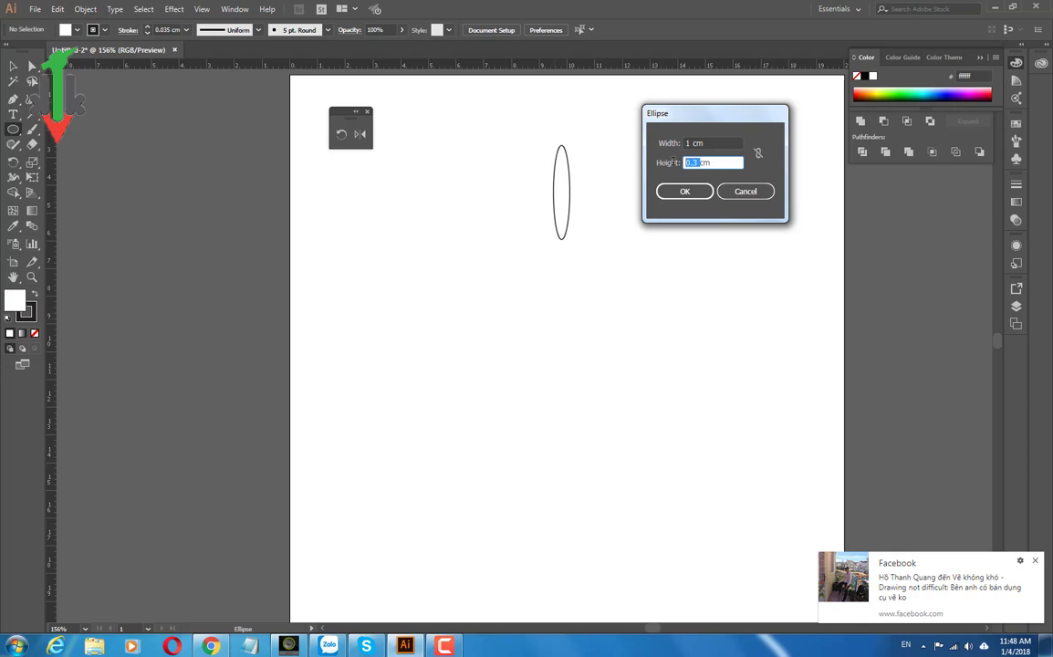
{"action": "type", "text": "3"}
{"action": "key", "text": "Return"}
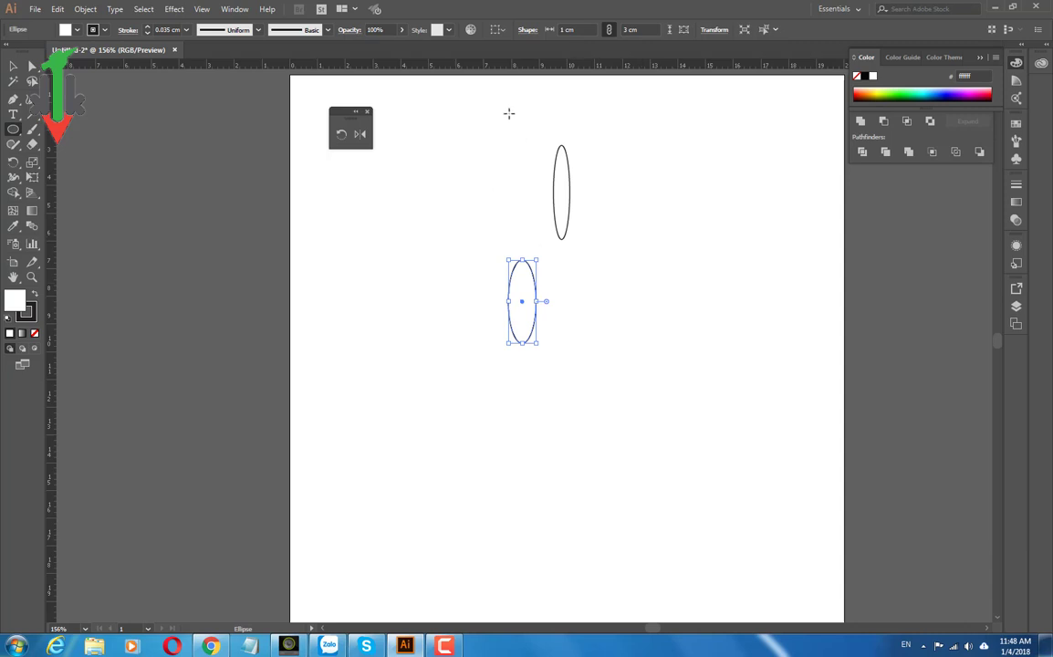
- Delete the earlier tall thin ellipse and select the 1 × 3 cm one
{"action": "left_click", "coordinate": [14, 66]}
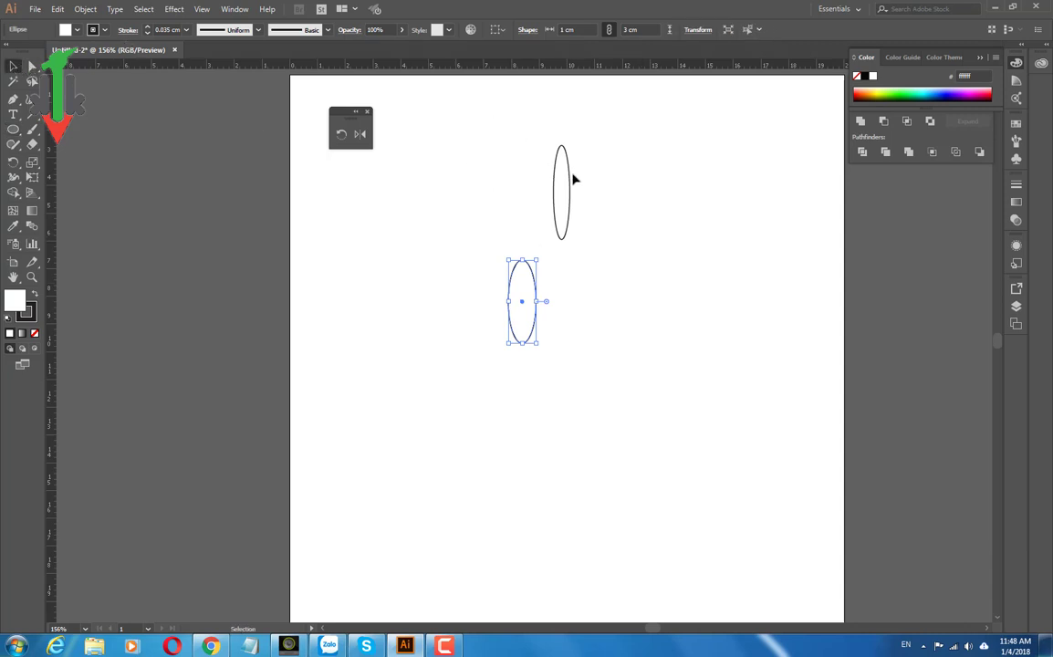
{"action": "left_click", "coordinate": [567, 177]}
{"action": "key", "text": "Delete"}
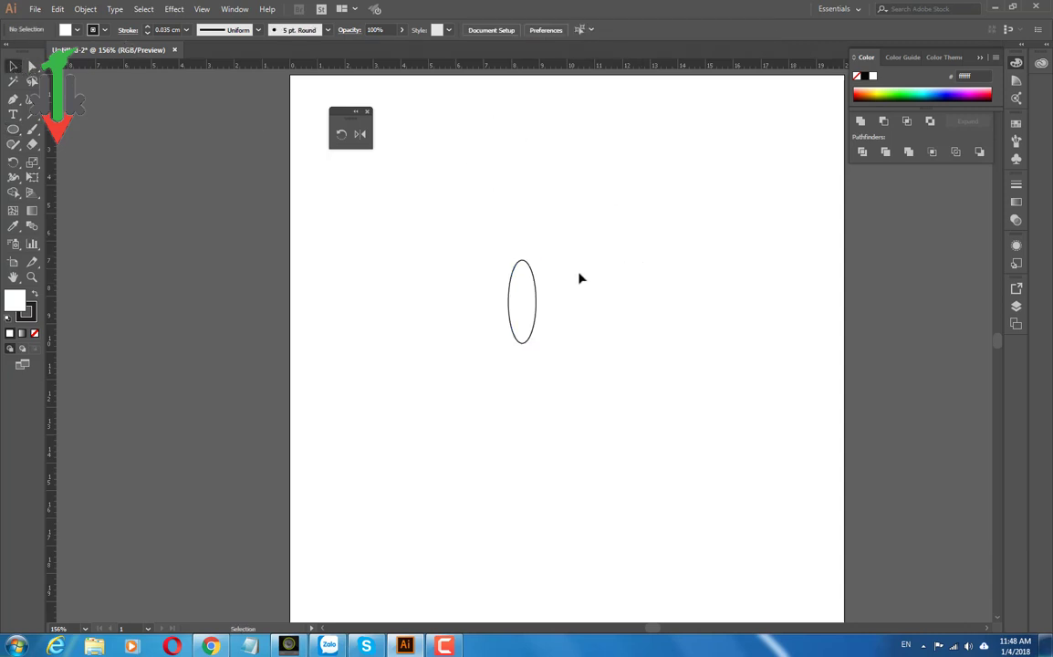
{"action": "left_click", "coordinate": [538, 291]}
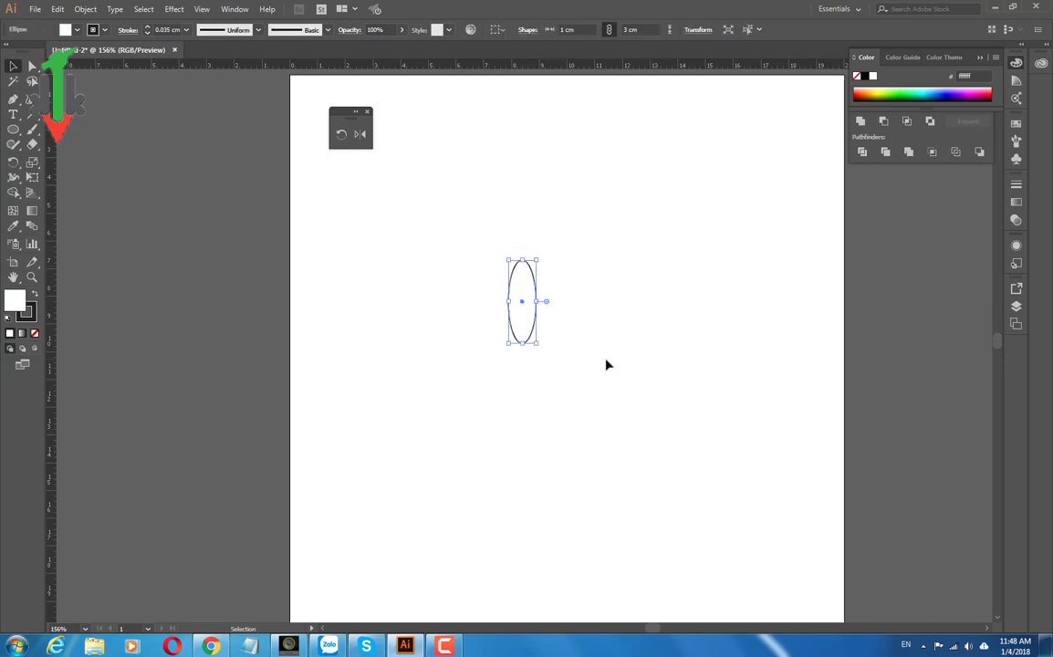
- Rotate a copy of the ellipse around a centre to form the first extra petal
{"action": "scroll", "coordinate": [603, 364], "scroll_direction": "down", "scroll_amount": 1}
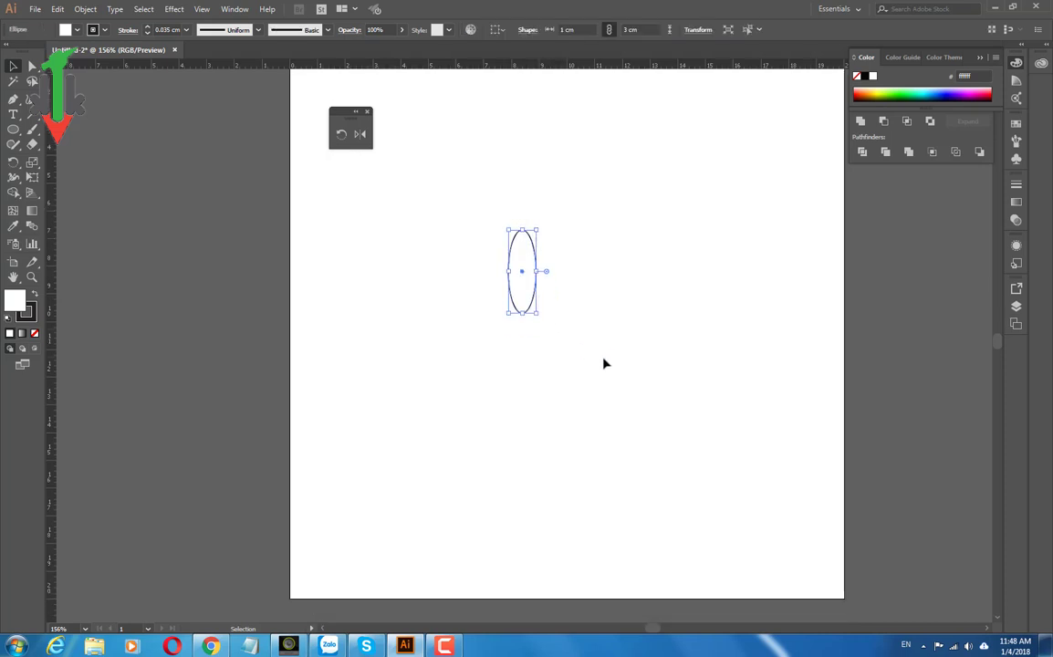
{"action": "left_click", "coordinate": [341, 137]}
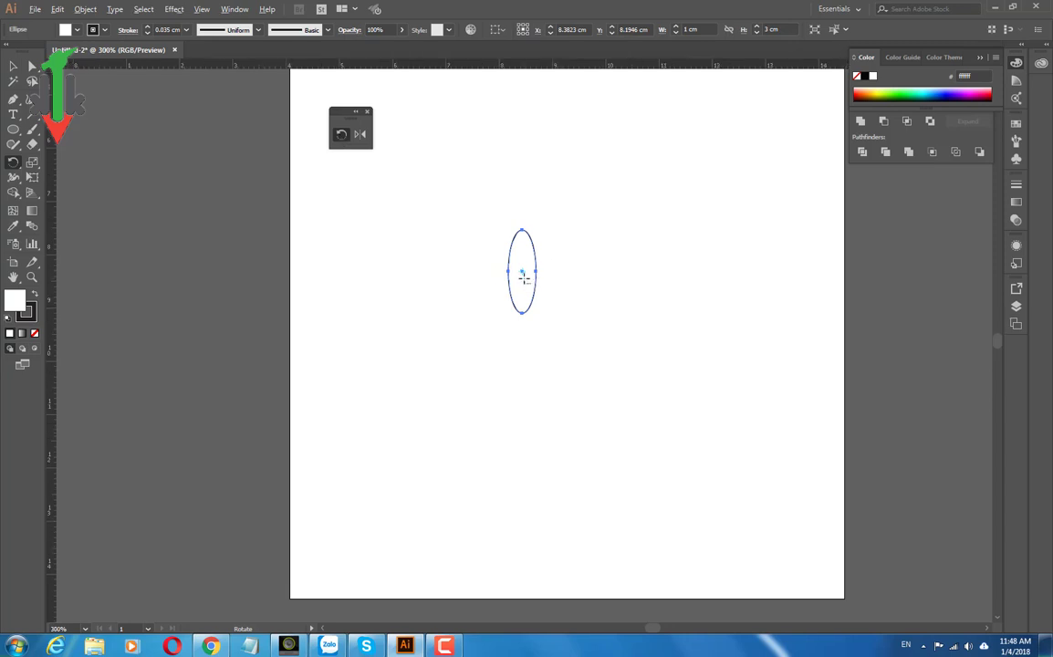
{"action": "scroll", "coordinate": [522, 275], "scroll_direction": "up", "scroll_amount": 3, "text": "alt"}
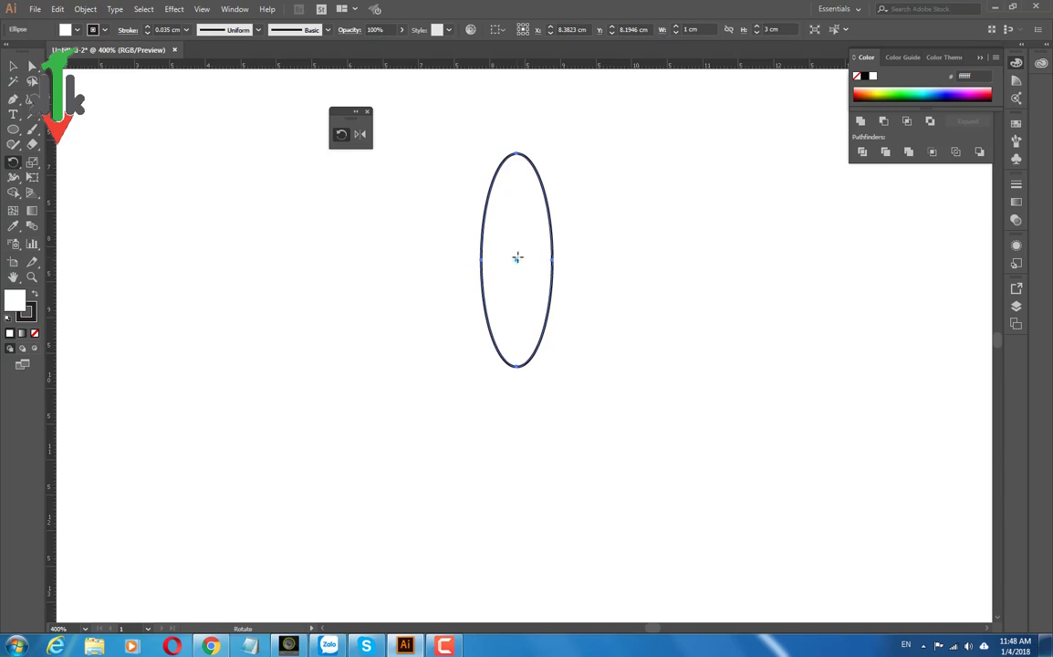
{"action": "key", "text": "Up"}
{"action": "key", "text": "Up"}
{"action": "key", "text": "Up"}
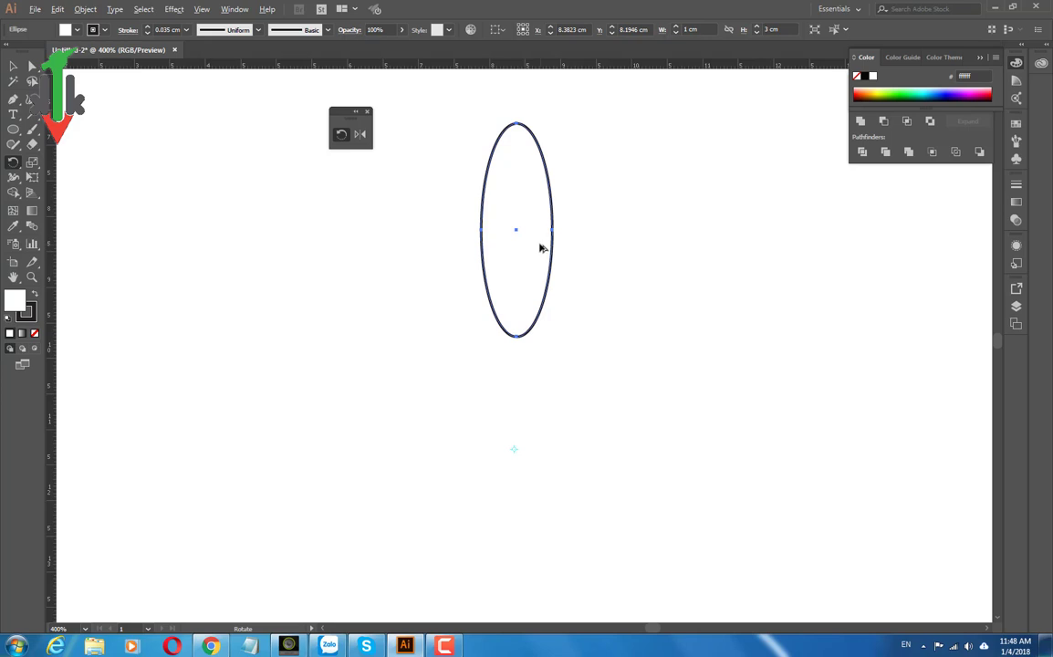
{"action": "left_click_drag", "start_coordinate": [540, 247], "coordinate": [594, 269]}
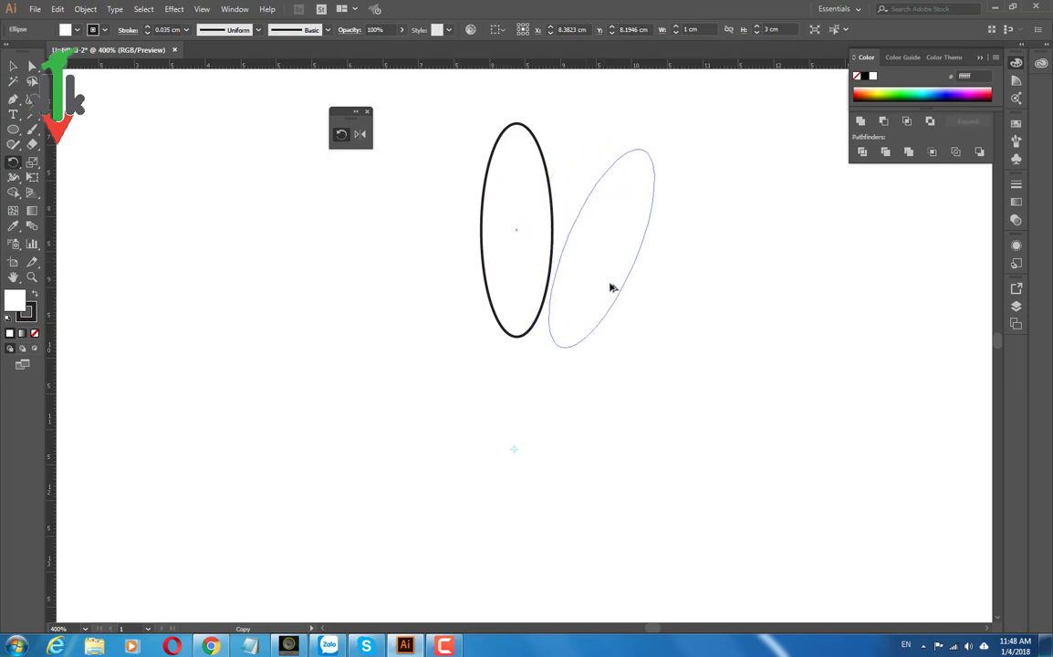
{"action": "mouse_move", "coordinate": [593, 269]}
{"action": "left_mouse_down"}
{"action": "mouse_move", "coordinate": [652, 365]}
{"action": "mouse_move", "coordinate": [640, 512]}
{"action": "mouse_move", "coordinate": [531, 554]}
{"action": "mouse_move", "coordinate": [623, 467]}
{"action": "mouse_move", "coordinate": [658, 360]}
{"action": "mouse_move", "coordinate": [628, 312]}
{"action": "mouse_move", "coordinate": [610, 305]}
{"action": "left_mouse_up"}
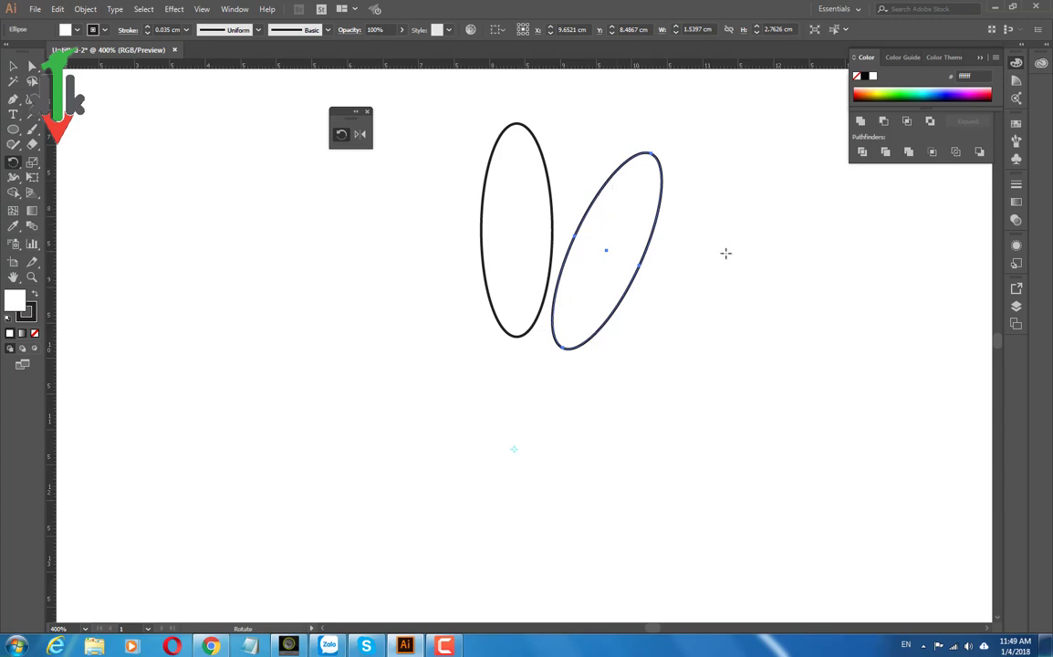
- Repeat the rotated copy with Ctrl+D, resetting the centre below, to close the petal ring
{"action": "key", "text": "v"}
{"action": "key", "text": "ctrl+d"}
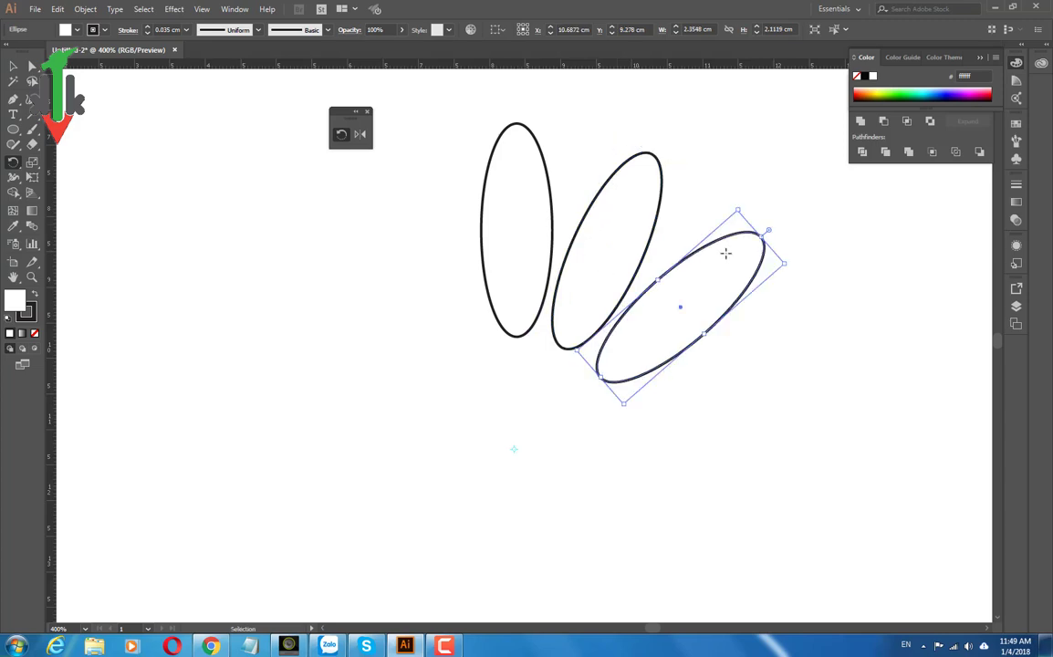
{"action": "key", "text": "ctrl+d"}
{"action": "key", "text": "ctrl+d"}
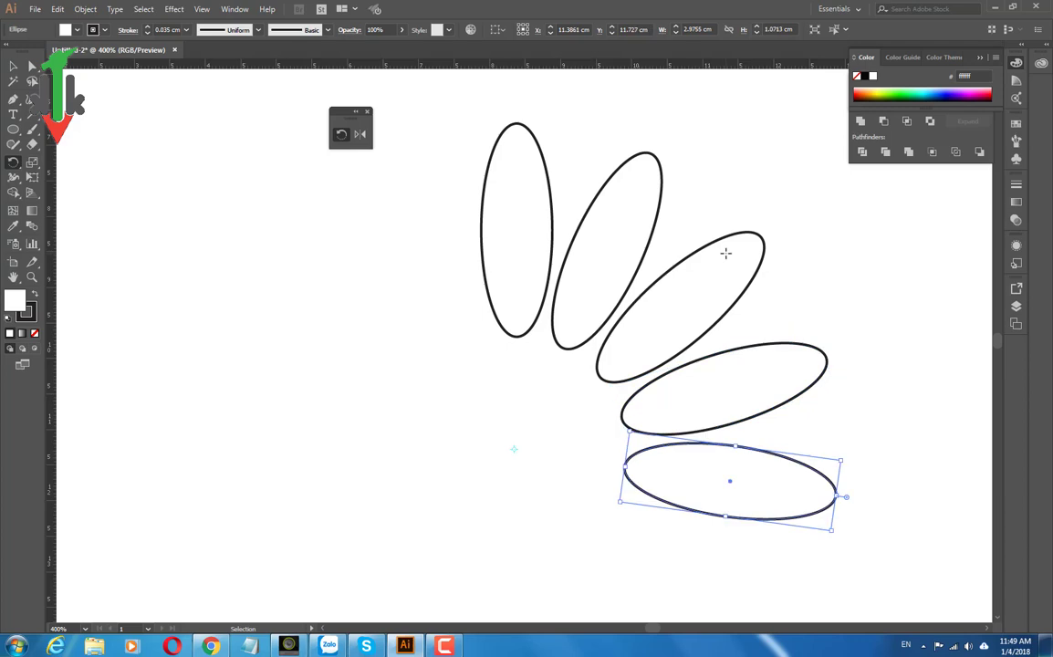
{"action": "key", "text": "r"}
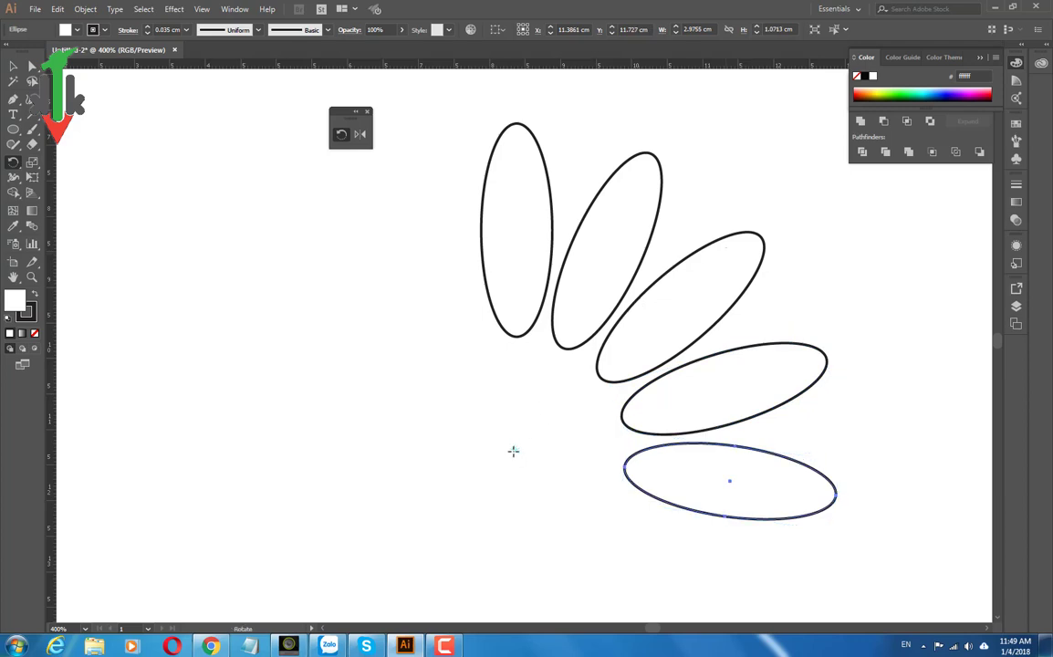
{"action": "left_click", "coordinate": [514, 448]}
{"action": "key", "text": "ctrl+d"}
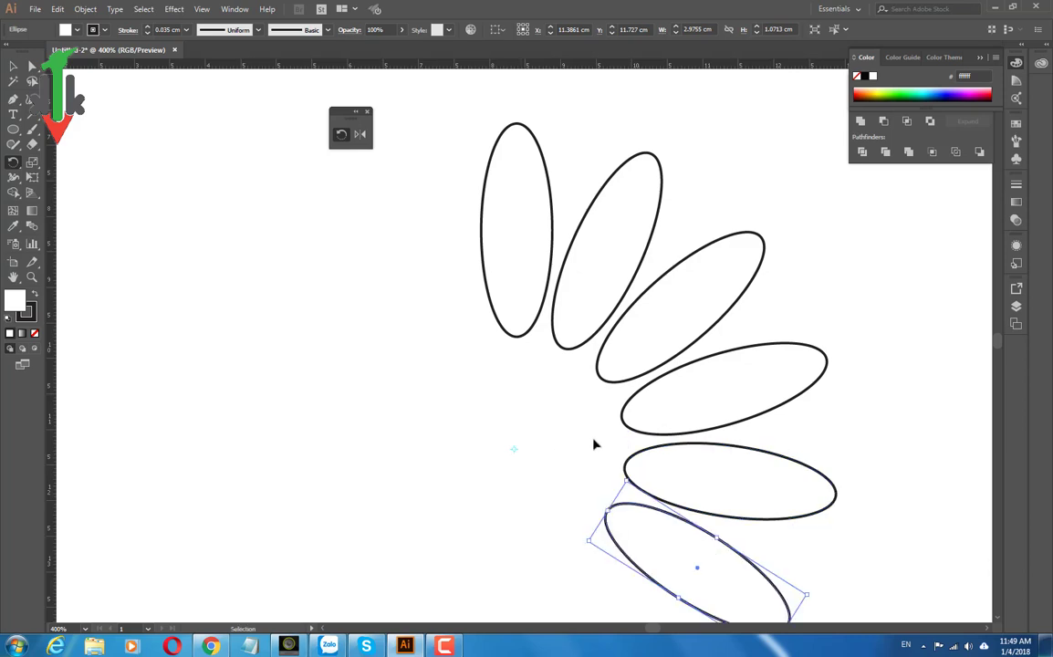
{"action": "key", "text": "ctrl+d"}
{"action": "key", "text": "ctrl+d"}
{"action": "key", "text": "ctrl+d"}
{"action": "key", "text": "ctrl+d"}
{"action": "key", "text": "ctrl+d"}
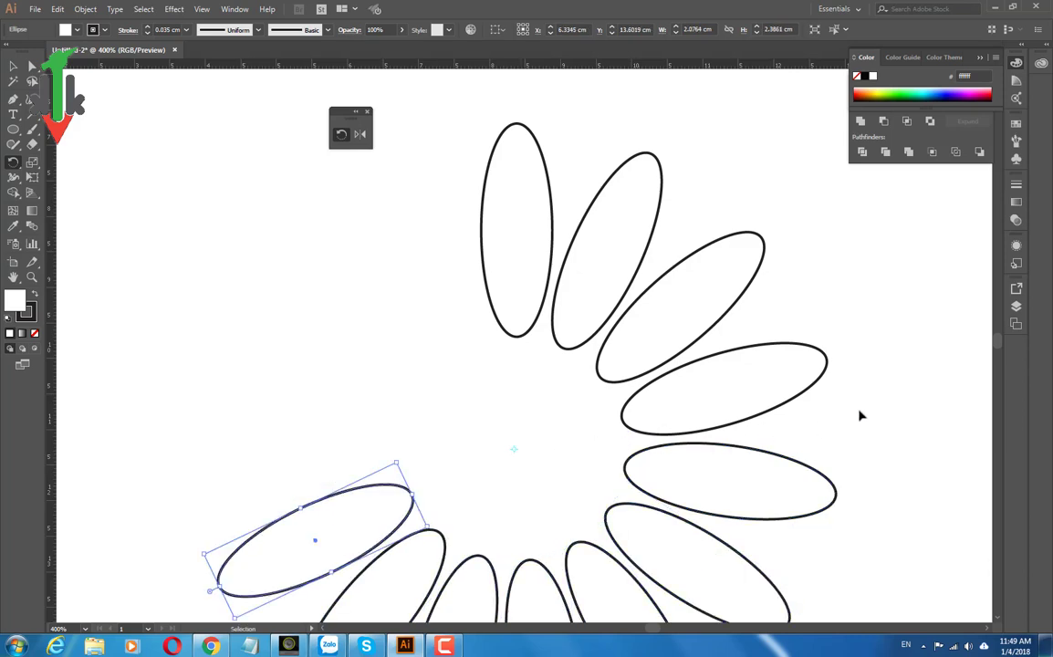
{"action": "key", "text": "ctrl+d"}
{"action": "key", "text": "ctrl+d"}
{"action": "key", "text": "ctrl+d"}
{"action": "key", "text": "ctrl+d"}
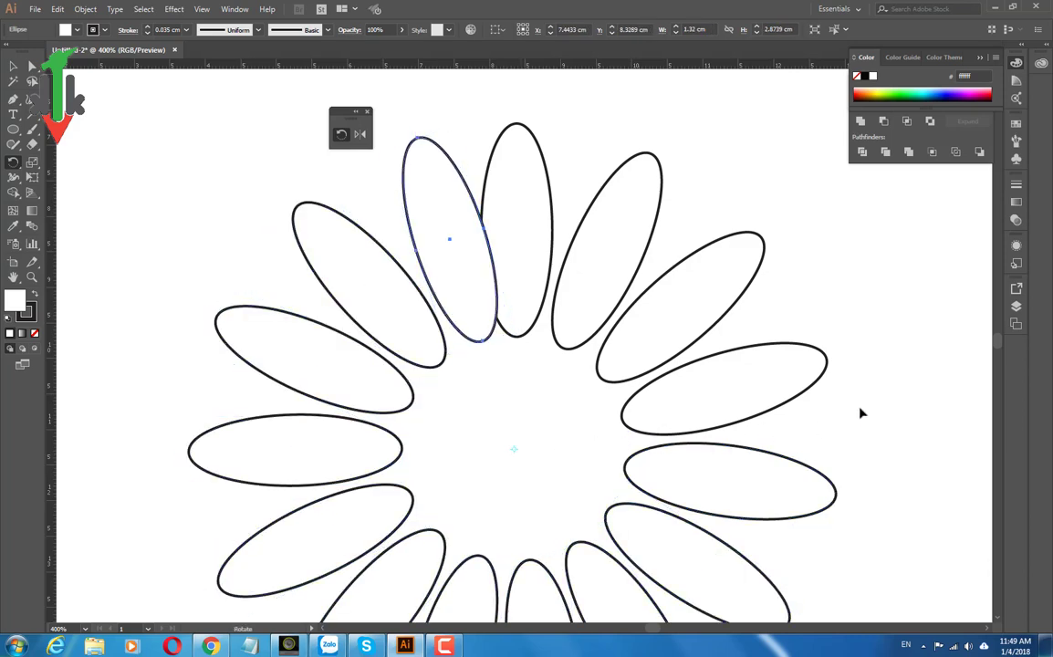
{"action": "key", "text": "v"}
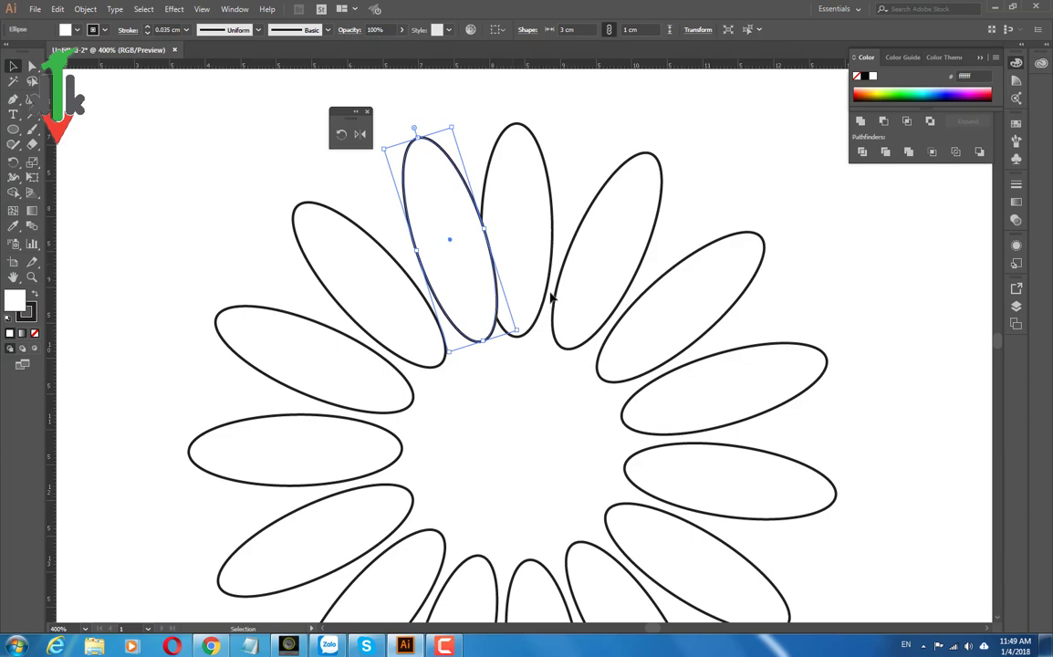
- Undo the petal copies, then try a new rotated copy around a lower centre and undo it
{"action": "key", "text": "ctrl+z"}
{"action": "key", "text": "ctrl+z"}
{"action": "key", "text": "ctrl+z"}
{"action": "key", "text": "ctrl+z"}
{"action": "key", "text": "ctrl+z"}
{"action": "key", "text": "ctrl+z"}
{"action": "key", "text": "ctrl+z"}
{"action": "key", "text": "ctrl+z"}
{"action": "key", "text": "ctrl+z"}
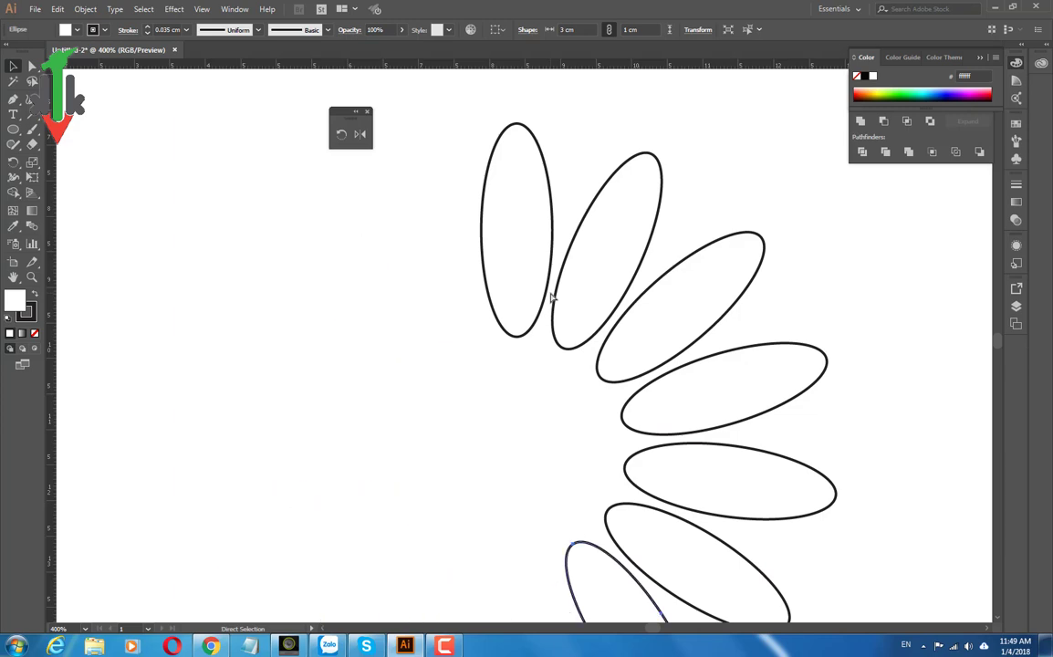
{"action": "key", "text": "ctrl+z"}
{"action": "key", "text": "ctrl+z"}
{"action": "key", "text": "ctrl+z"}
{"action": "key", "text": "ctrl+z"}
{"action": "key", "text": "ctrl+z"}
{"action": "key", "text": "v"}
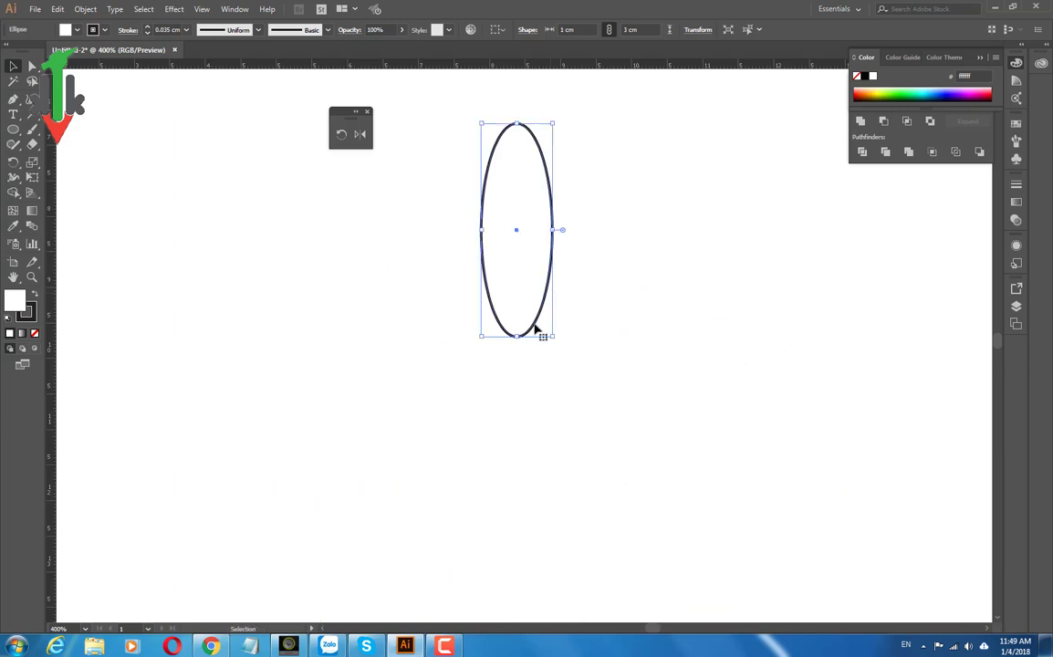
{"action": "left_click", "coordinate": [341, 135]}
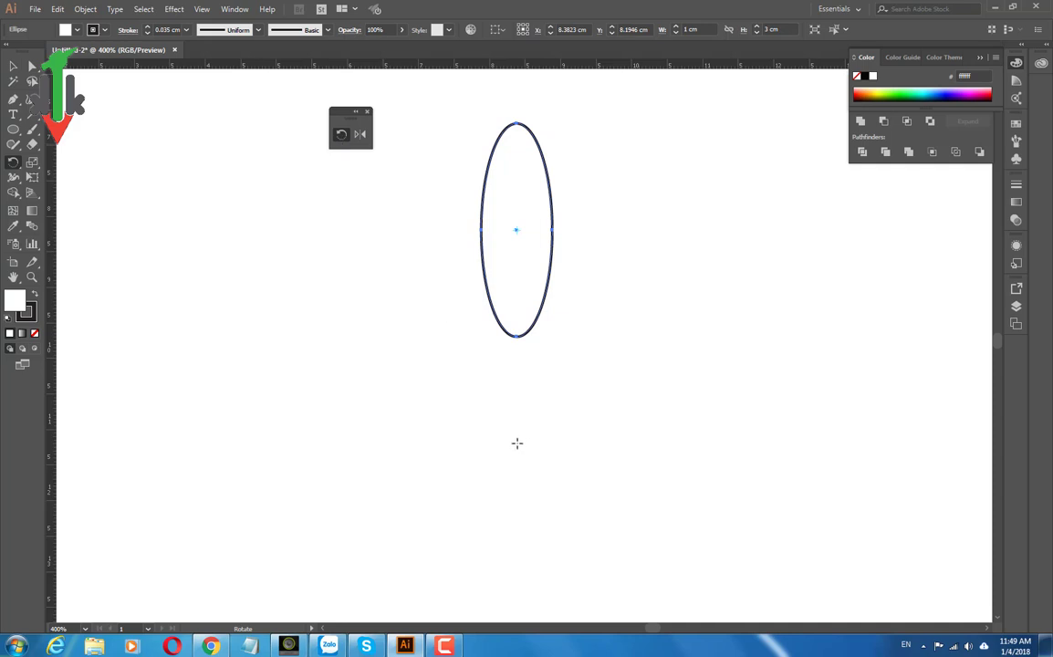
{"action": "left_click", "coordinate": [517, 443]}
{"action": "left_click_drag", "start_coordinate": [536, 258], "coordinate": [608, 296]}
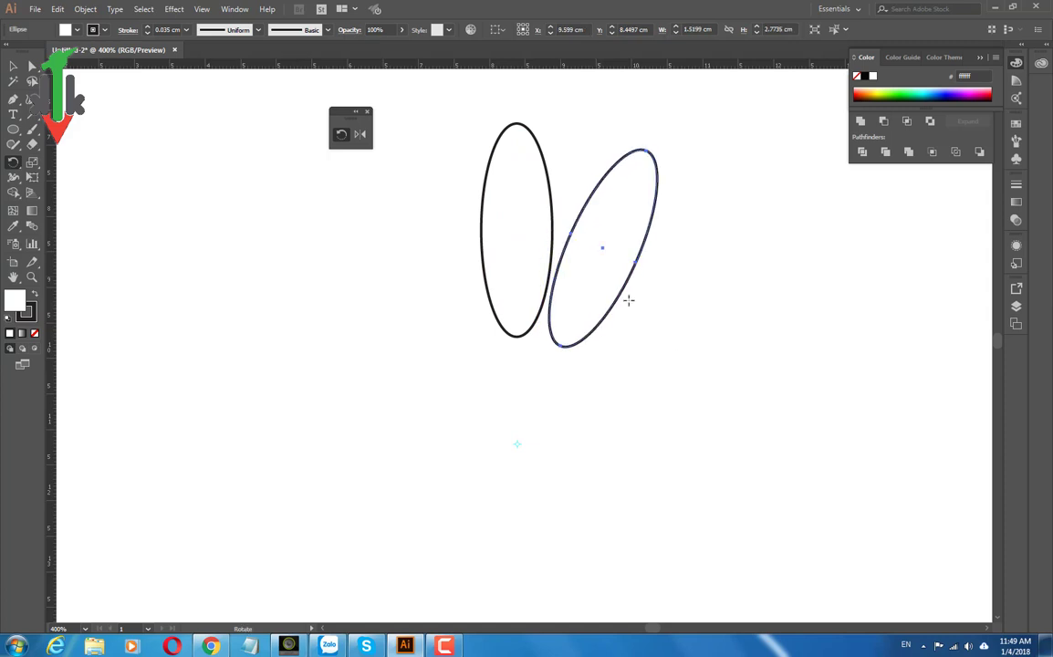
{"action": "left_click_drag", "start_coordinate": [617, 275], "coordinate": [630, 288]}
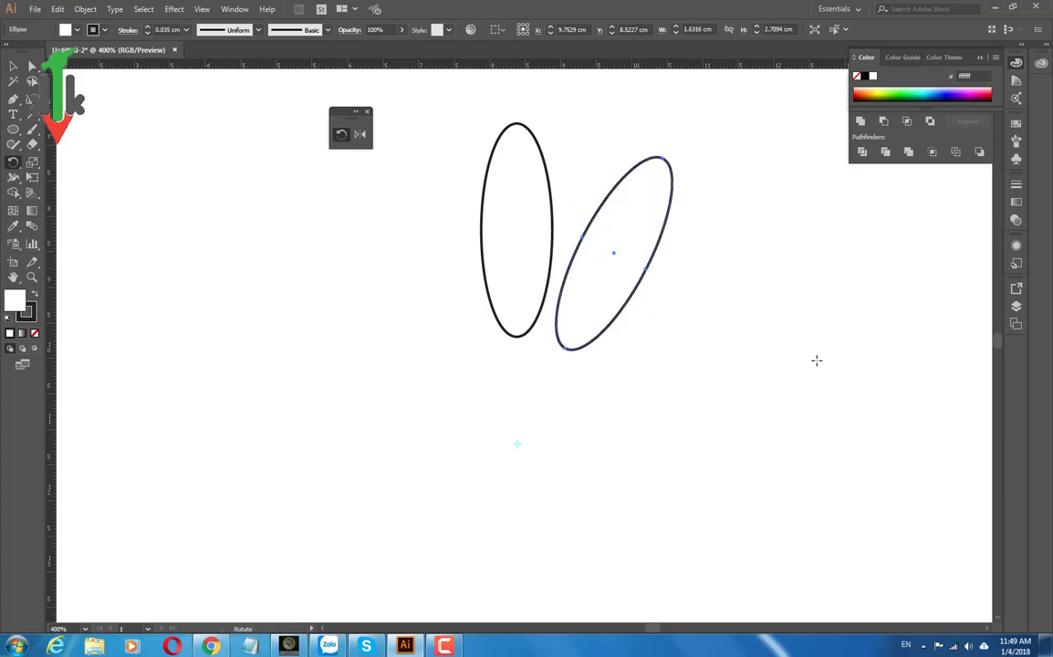
{"action": "key", "text": "ctrl+z"}
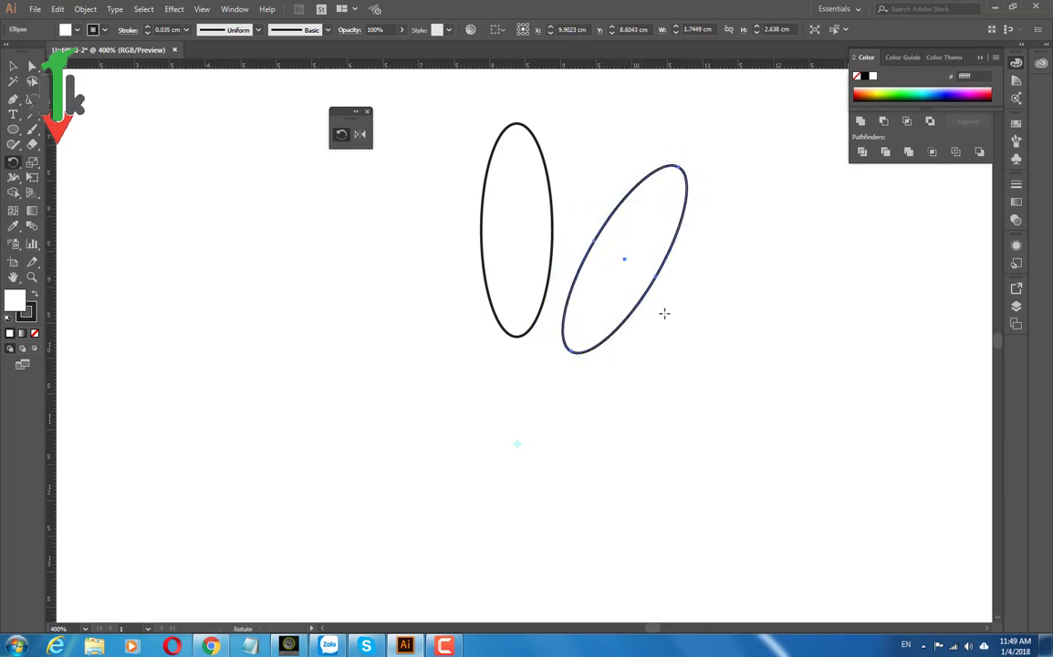
{"action": "key", "text": "ctrl+z"}
{"action": "key", "text": "ctrl+z"}
{"action": "key", "text": "ctrl+z"}
{"action": "key", "text": "ctrl+z"}
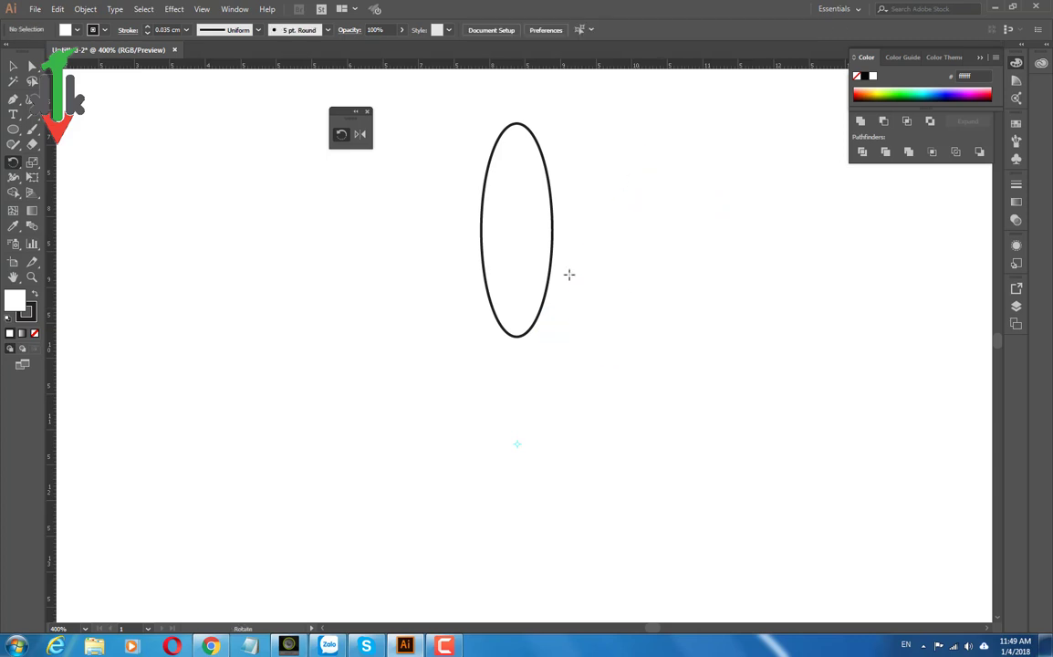
- Rotate a fresh ellipse copy, repeat it three times with Ctrl+D, then undo the extra copies
{"action": "key", "text": "v"}
{"action": "left_click", "coordinate": [538, 278]}
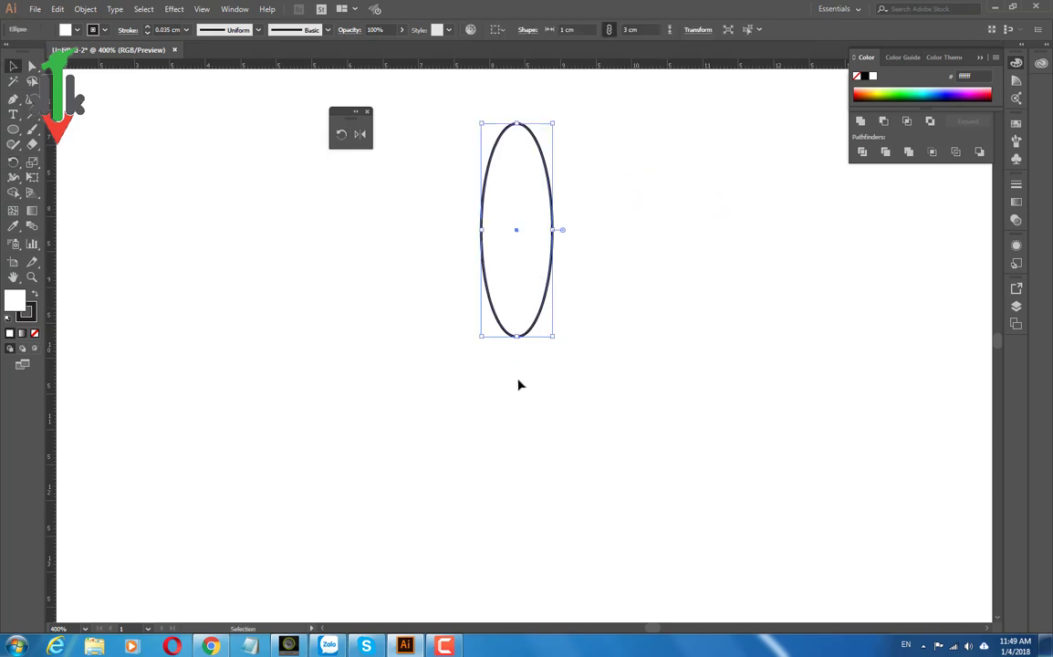
{"action": "left_click", "coordinate": [341, 134]}
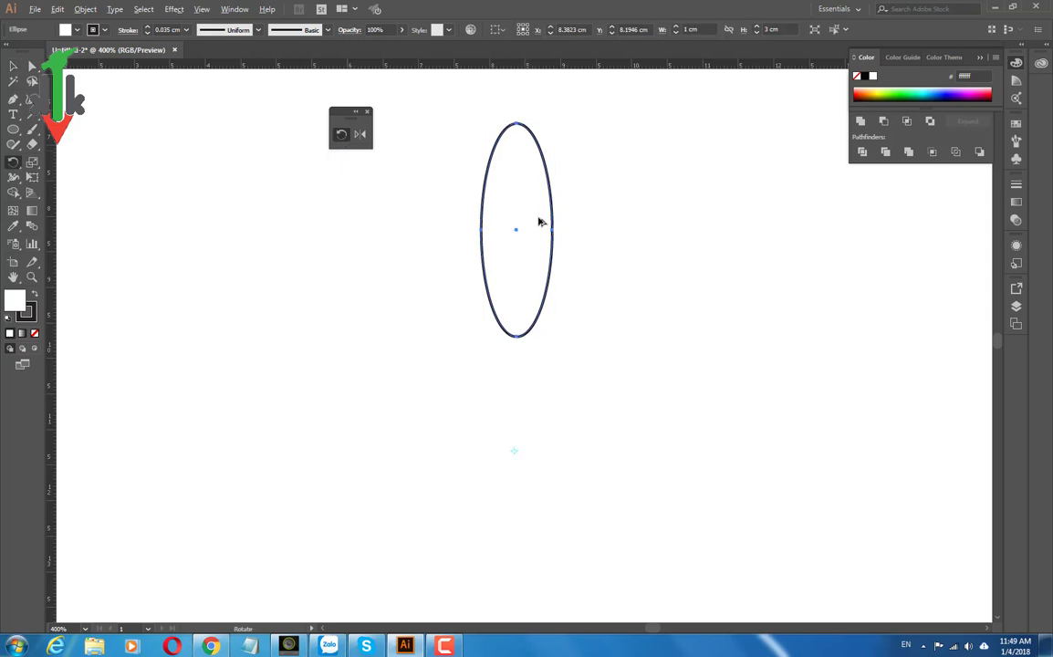
{"action": "left_click_drag", "start_coordinate": [538, 222], "coordinate": [624, 277]}
{"action": "key", "text": "ctrl+d"}
{"action": "key", "text": "ctrl+d"}
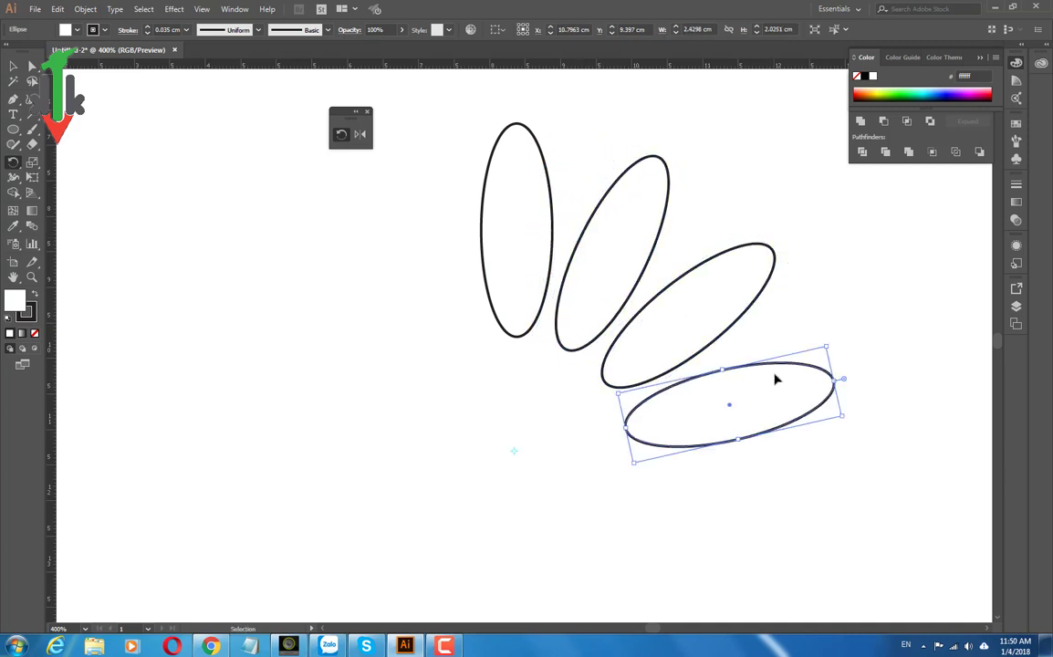
{"action": "key", "text": "ctrl+d"}
{"action": "key", "text": "ctrl+d"}
{"action": "key", "text": "ctrl+d"}
{"action": "key", "text": "ctrl+d"}
{"action": "key", "text": "ctrl+d"}
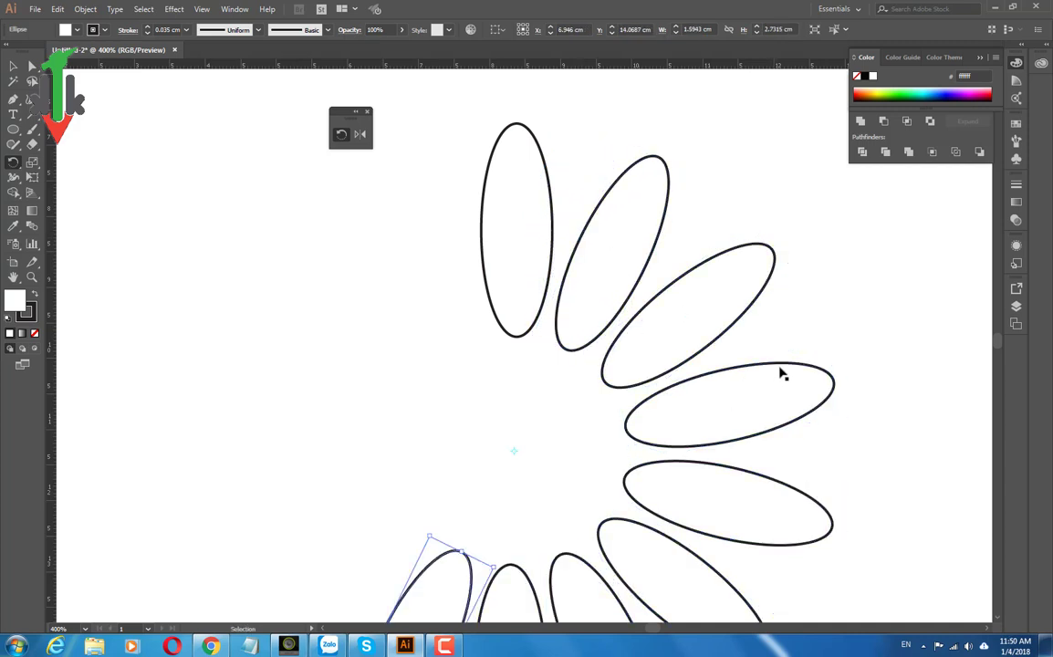
{"action": "key", "text": "ctrl+d"}
{"action": "key", "text": "ctrl+d"}
{"action": "key", "text": "ctrl+d"}
{"action": "key", "text": "ctrl+d"}
{"action": "key", "text": "ctrl+d"}
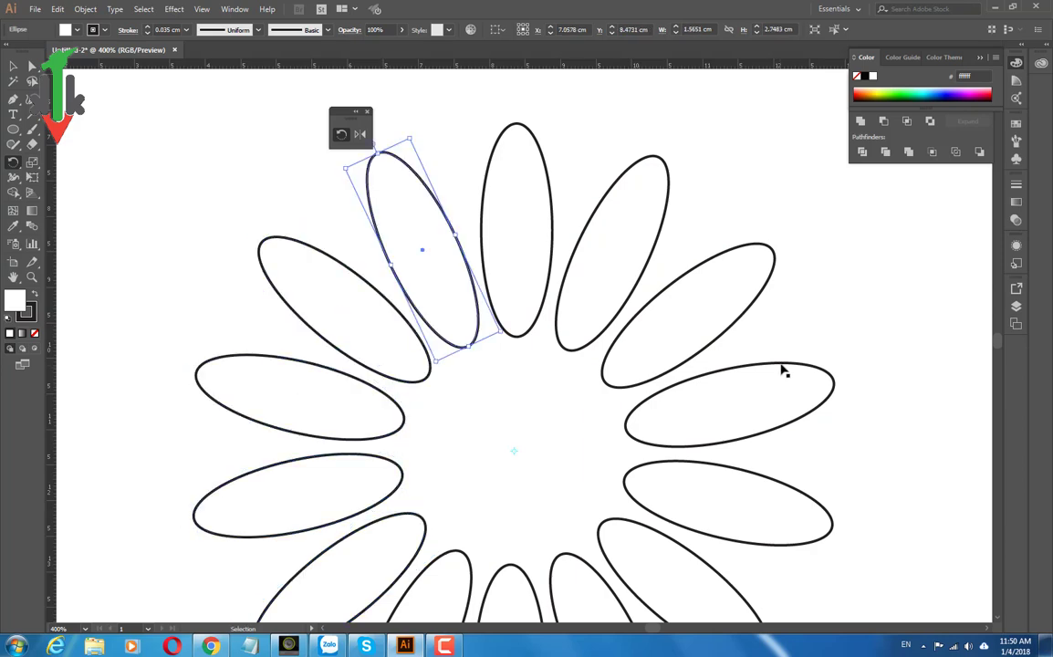
{"action": "key", "text": "r"}
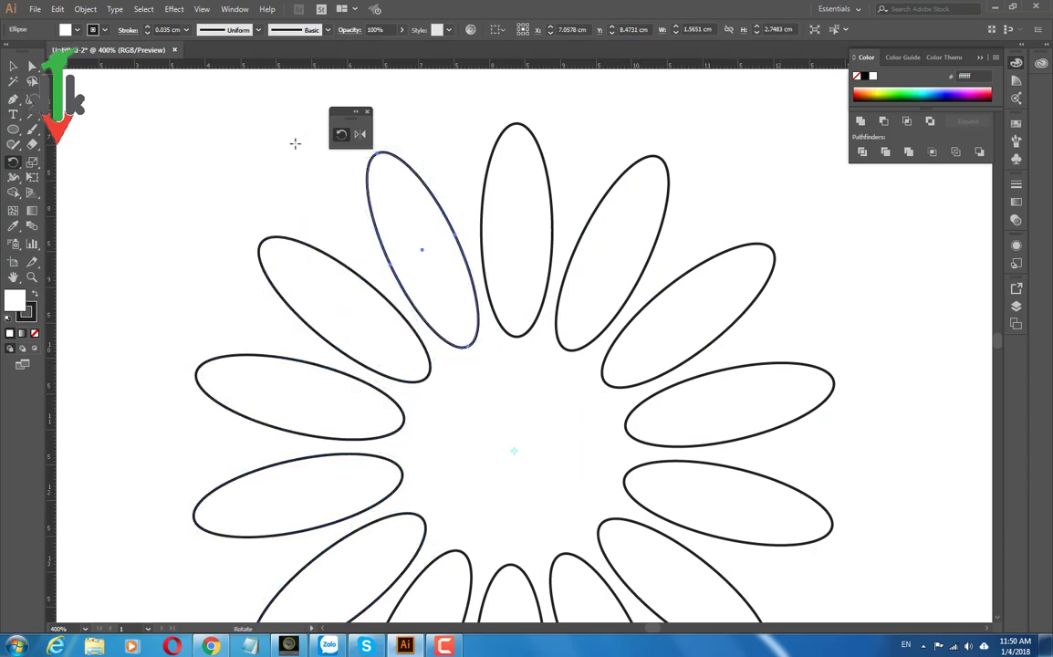
{"action": "key", "text": "ctrl+z"}
{"action": "key", "text": "ctrl+z"}
{"action": "key", "text": "ctrl+z"}
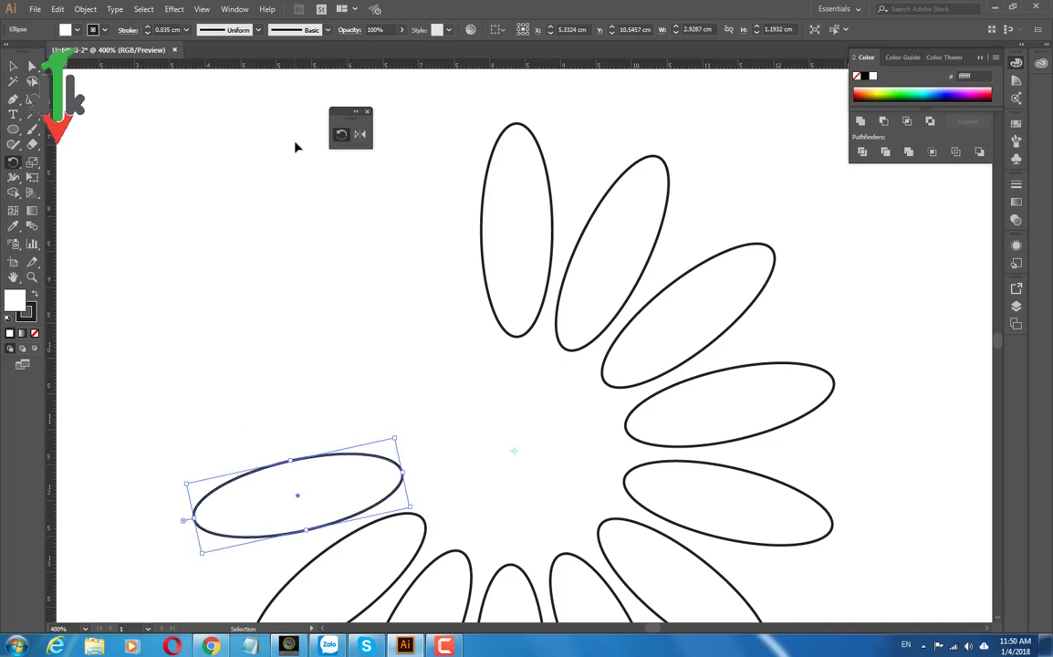
{"action": "key", "text": "ctrl+z"}
{"action": "key", "text": "ctrl+z"}
{"action": "key", "text": "ctrl+z"}
{"action": "key", "text": "ctrl+z"}
{"action": "key", "text": "ctrl+z"}
{"action": "key", "text": "ctrl+z"}
{"action": "key", "text": "ctrl+z"}
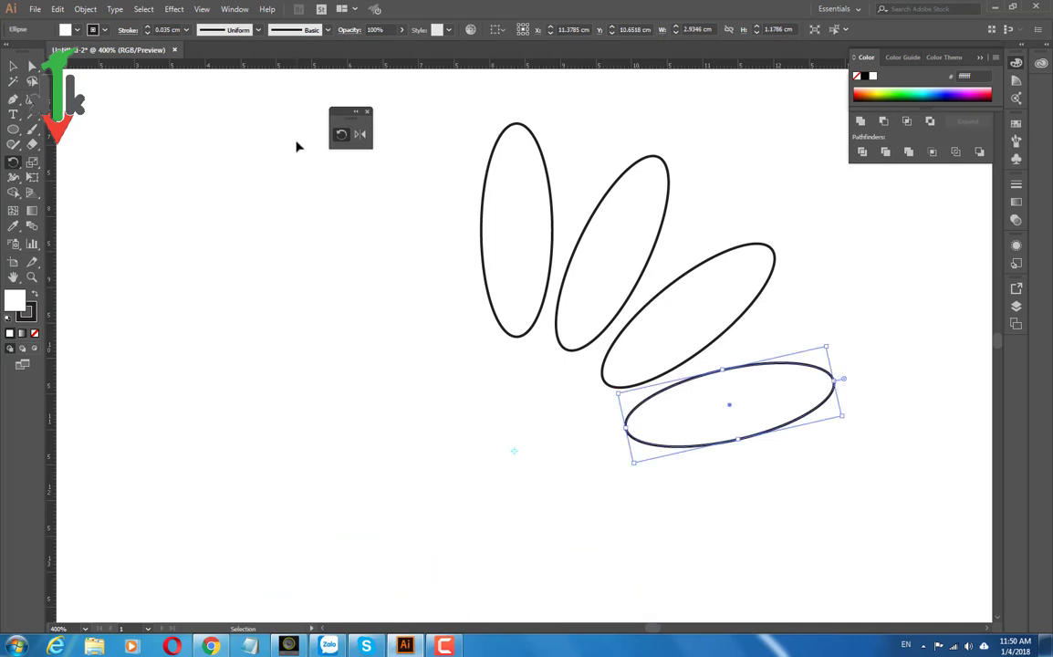
{"action": "key", "text": "ctrl+z"}
{"action": "key", "text": "ctrl+z"}
{"action": "key", "text": "ctrl+z"}
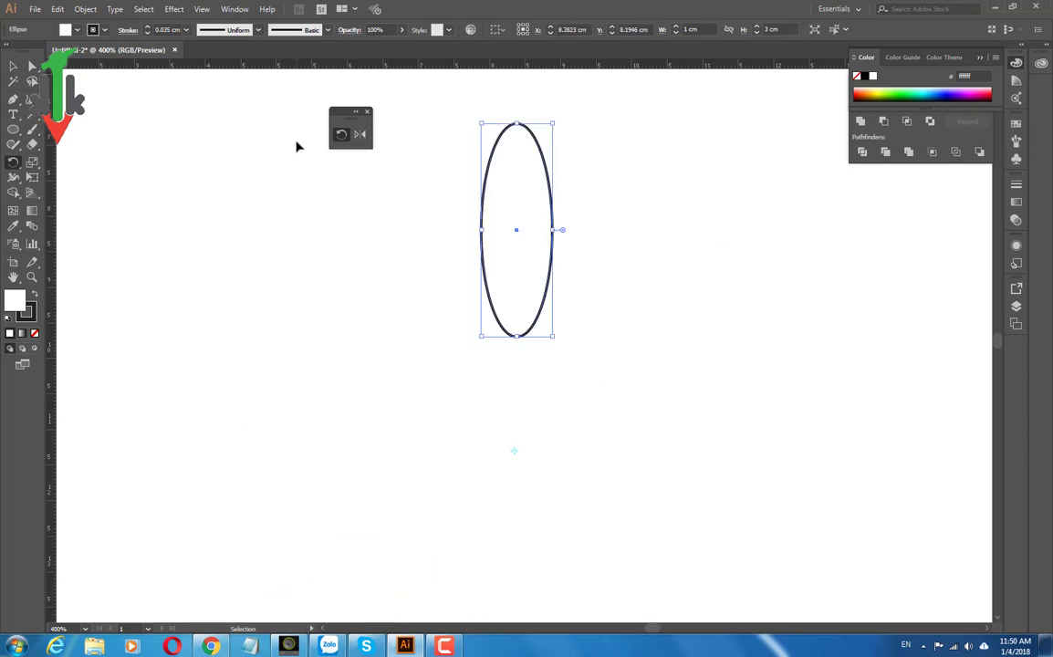
- Change the ellipse fill to light green 55ff6a from the Color panel spectrum
{"action": "left_click", "coordinate": [13, 68]}
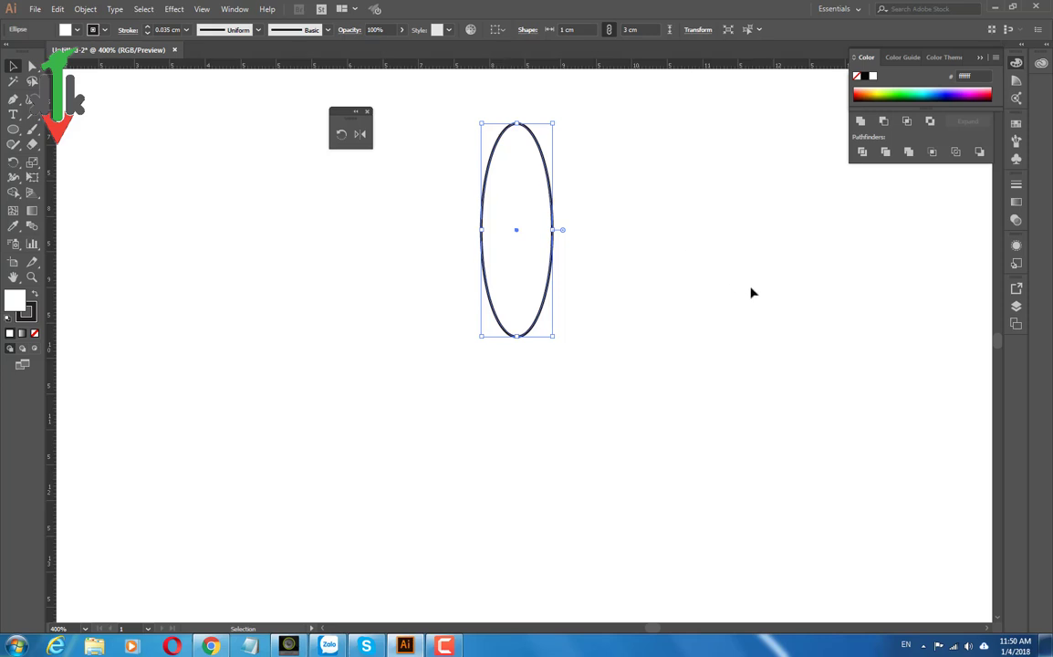
{"action": "left_click", "coordinate": [874, 91]}
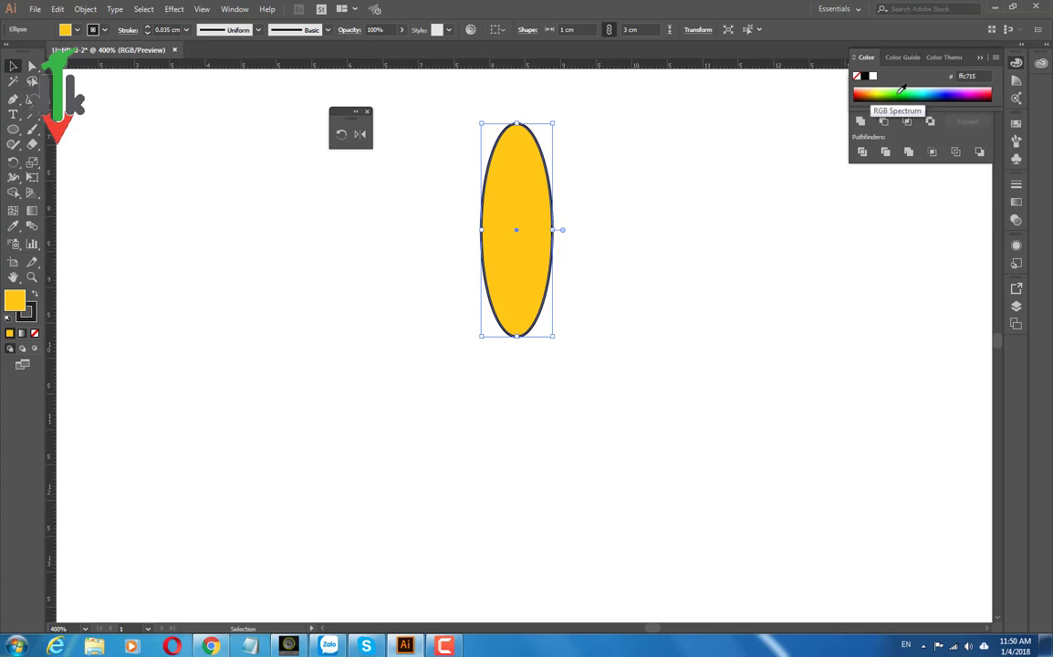
{"action": "left_click", "coordinate": [899, 92]}
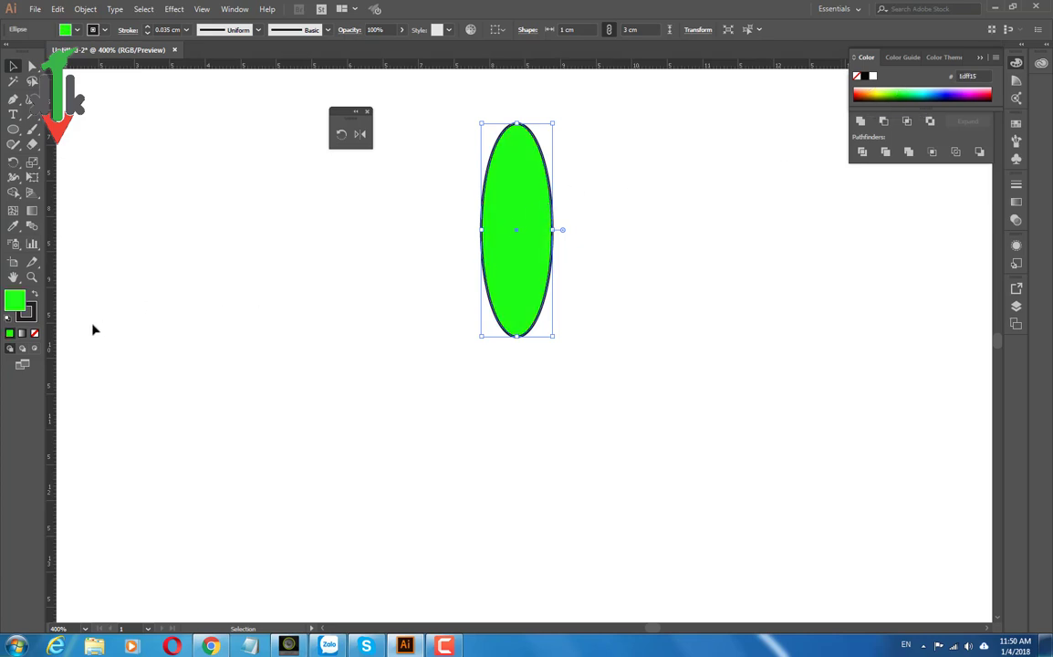
{"action": "left_click", "coordinate": [903, 88]}
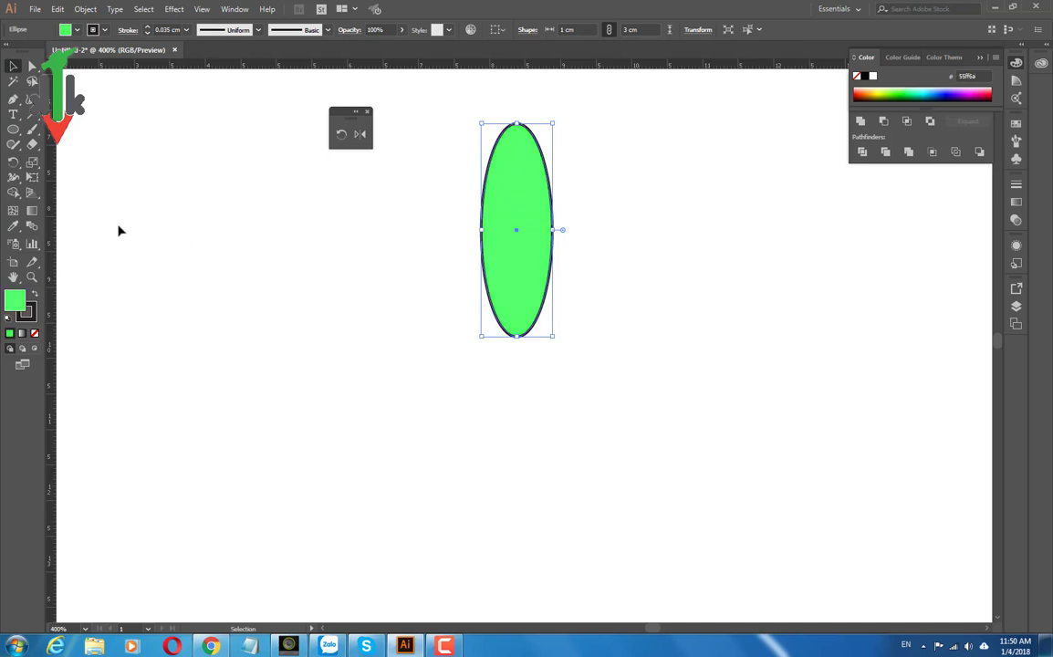
- Apply a linear gradient to the ellipse, running vertically from top to bottom
{"action": "left_click", "coordinate": [34, 213]}
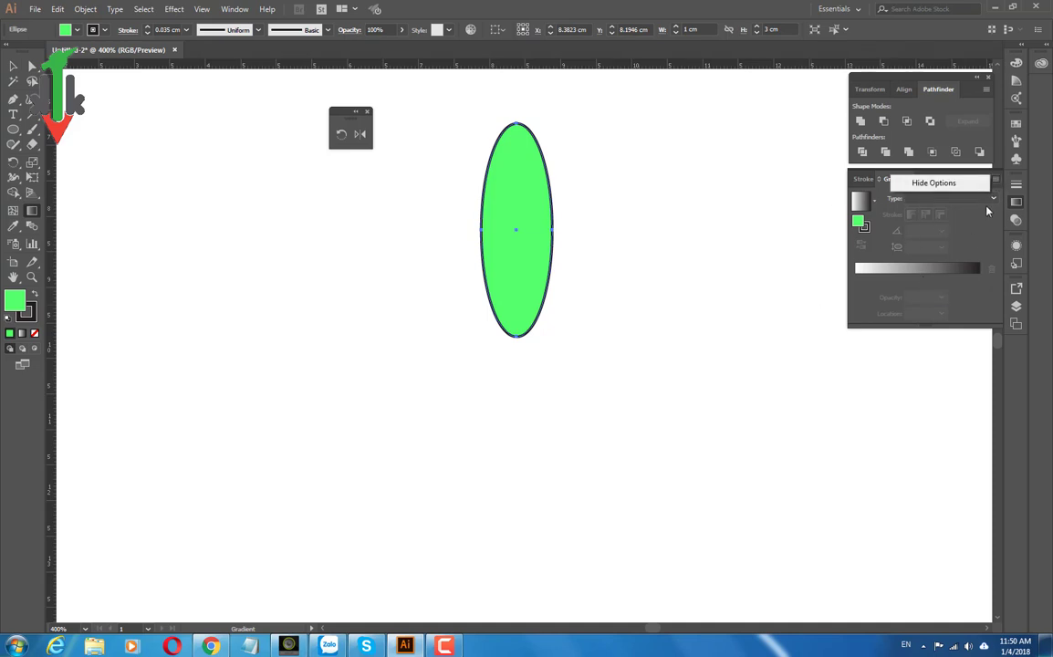
{"action": "left_click", "coordinate": [979, 279]}
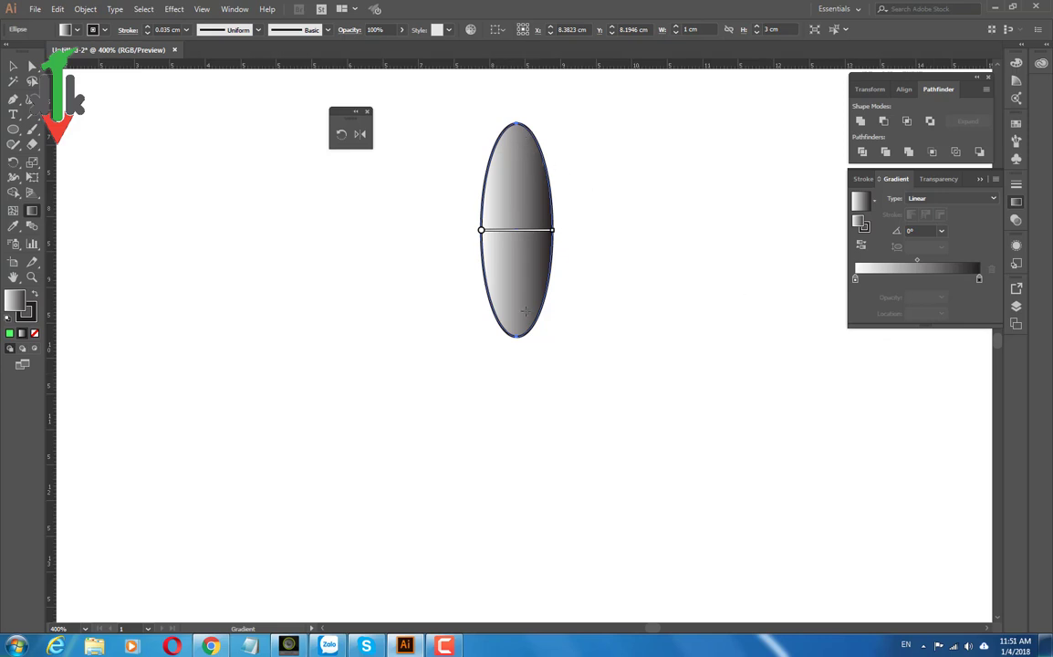
{"action": "mouse_move", "coordinate": [514, 162]}
{"action": "left_mouse_down"}
{"action": "mouse_move", "coordinate": [516, 315]}
{"action": "mouse_move", "coordinate": [518, 123]}
{"action": "mouse_move", "coordinate": [516, 334]}
{"action": "left_mouse_up"}
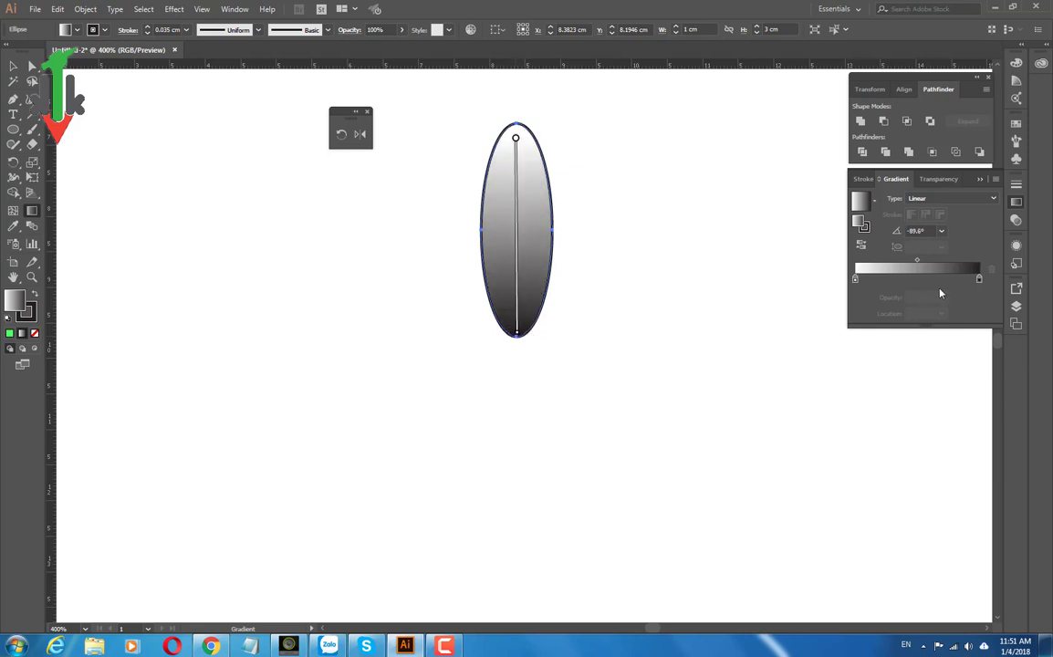
{"action": "double_click", "coordinate": [978, 279]}
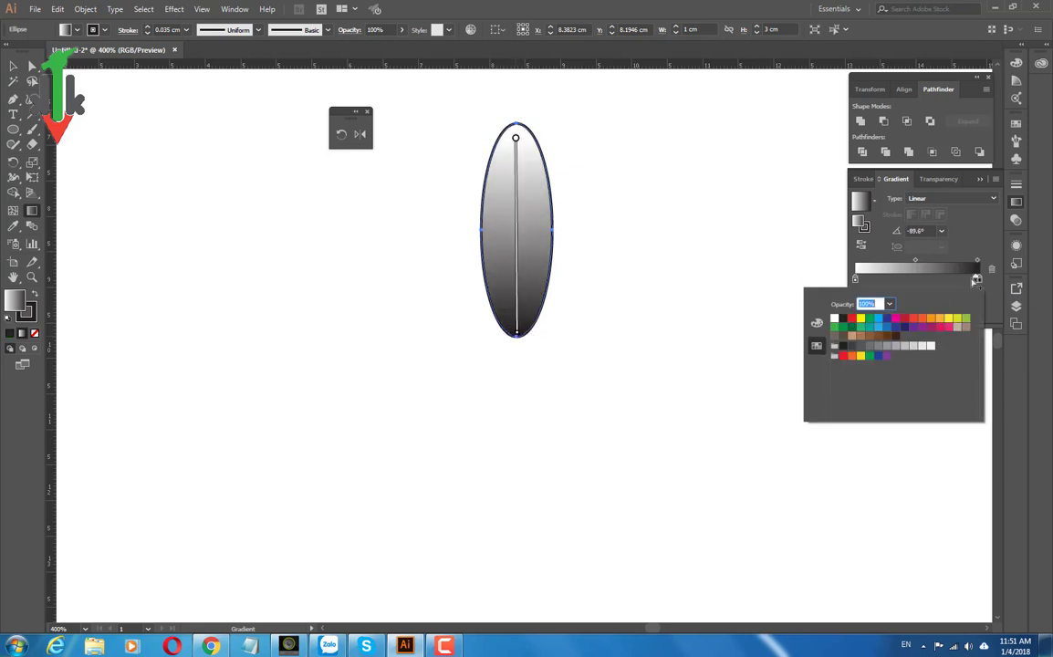
{"action": "key", "text": "Escape"}
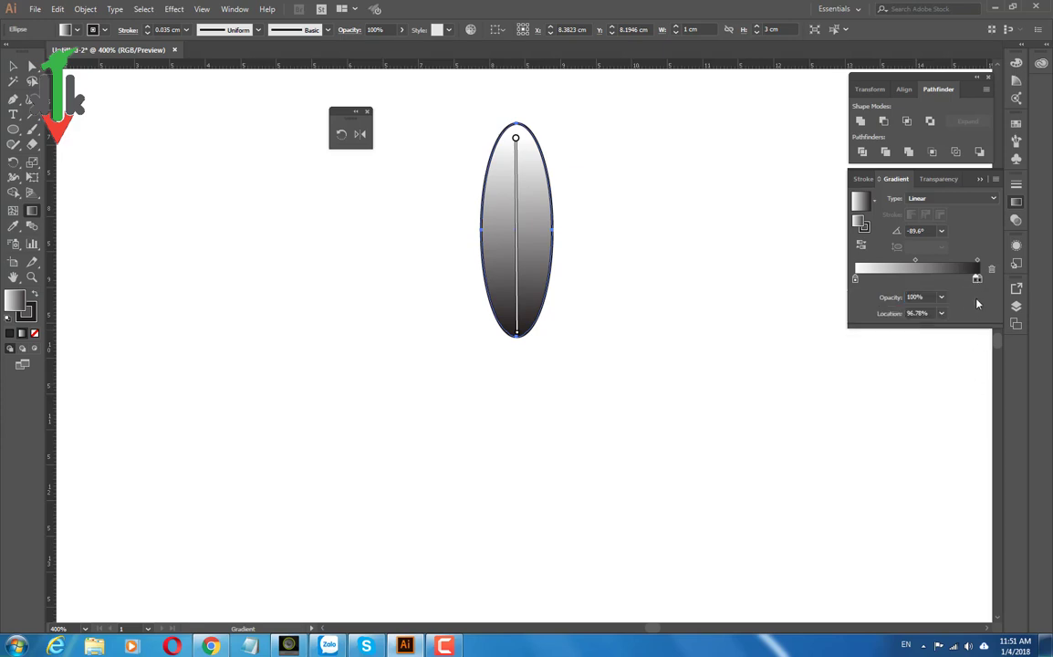
{"action": "left_click_drag", "start_coordinate": [977, 279], "coordinate": [991, 274]}
- Set the gradient stops to yellow at the start and orange at the end
{"action": "double_click", "coordinate": [979, 279]}
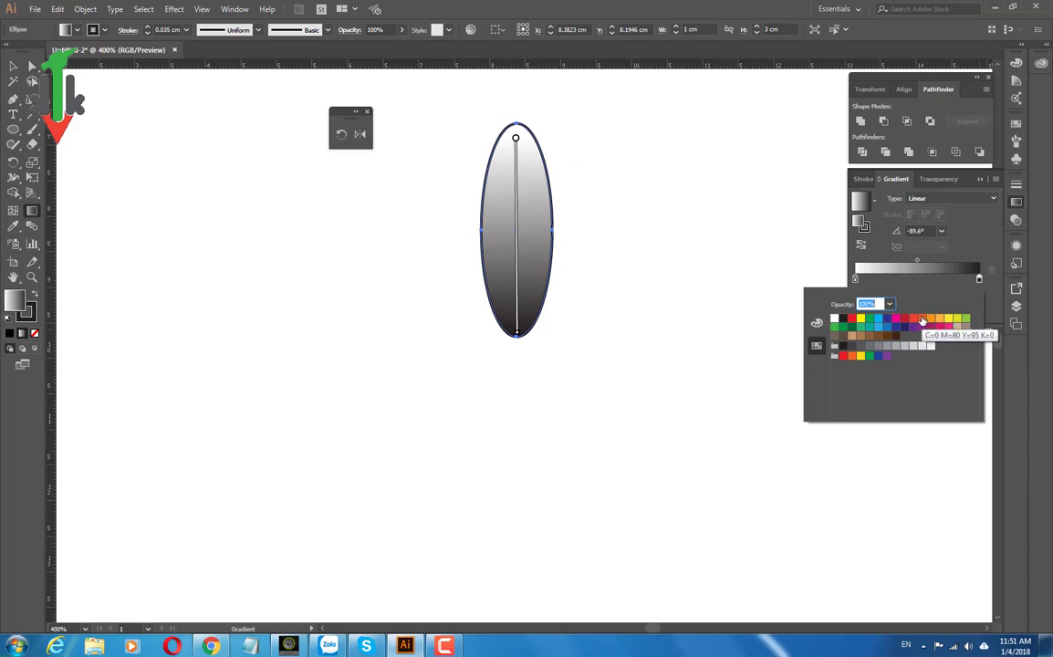
{"action": "left_click", "coordinate": [922, 320]}
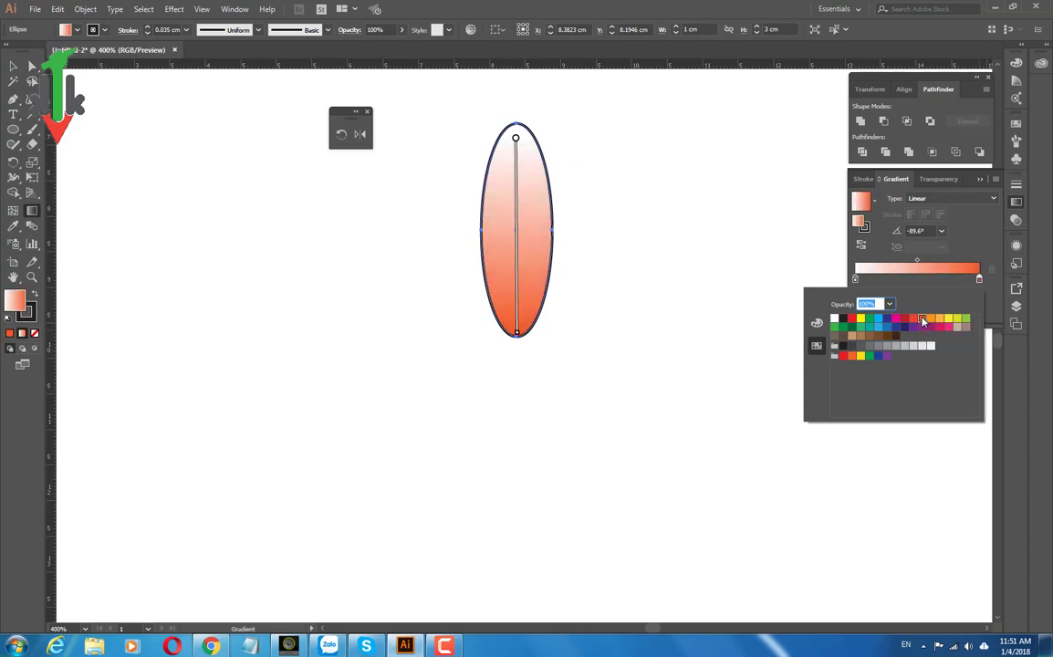
{"action": "double_click", "coordinate": [856, 280]}
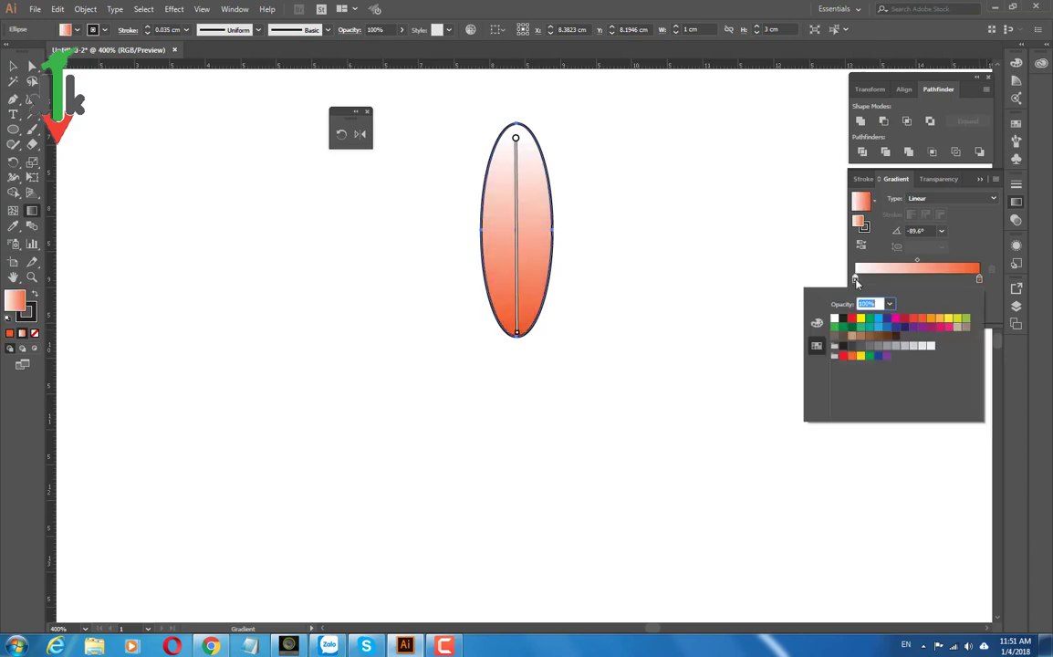
{"action": "left_click", "coordinate": [950, 318]}
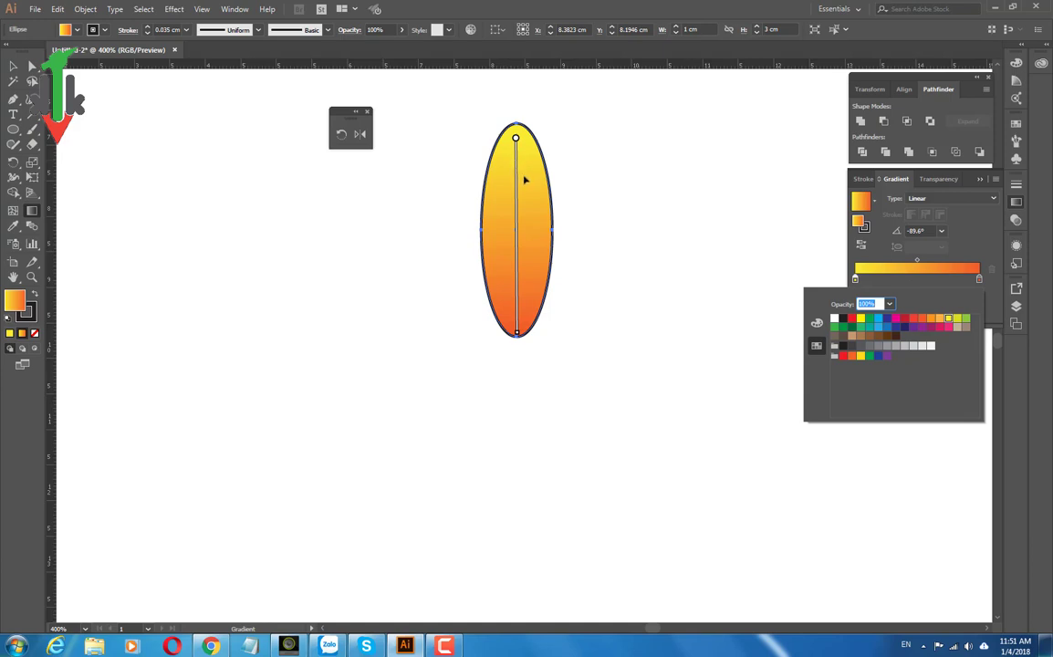
{"action": "left_click", "coordinate": [531, 297]}
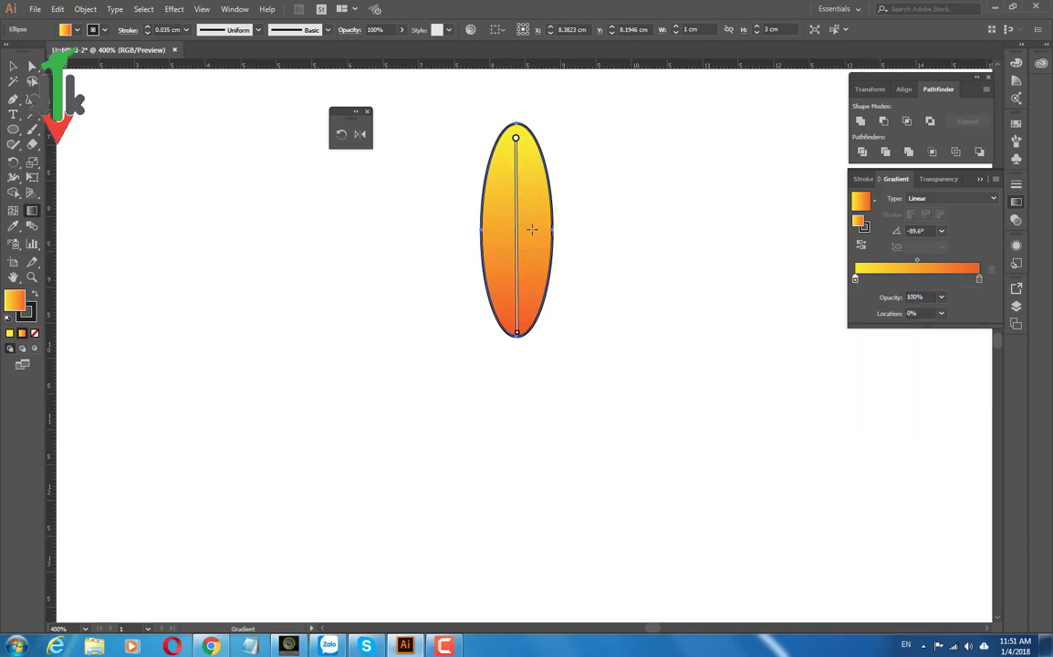
- Redraw the ellipse's gradient from its middle to its bottom, leaving the top half yellow
{"action": "mouse_move", "coordinate": [530, 283]}
{"action": "left_mouse_down"}
{"action": "mouse_move", "coordinate": [529, 173]}
{"action": "mouse_move", "coordinate": [516, 302]}
{"action": "left_mouse_up"}
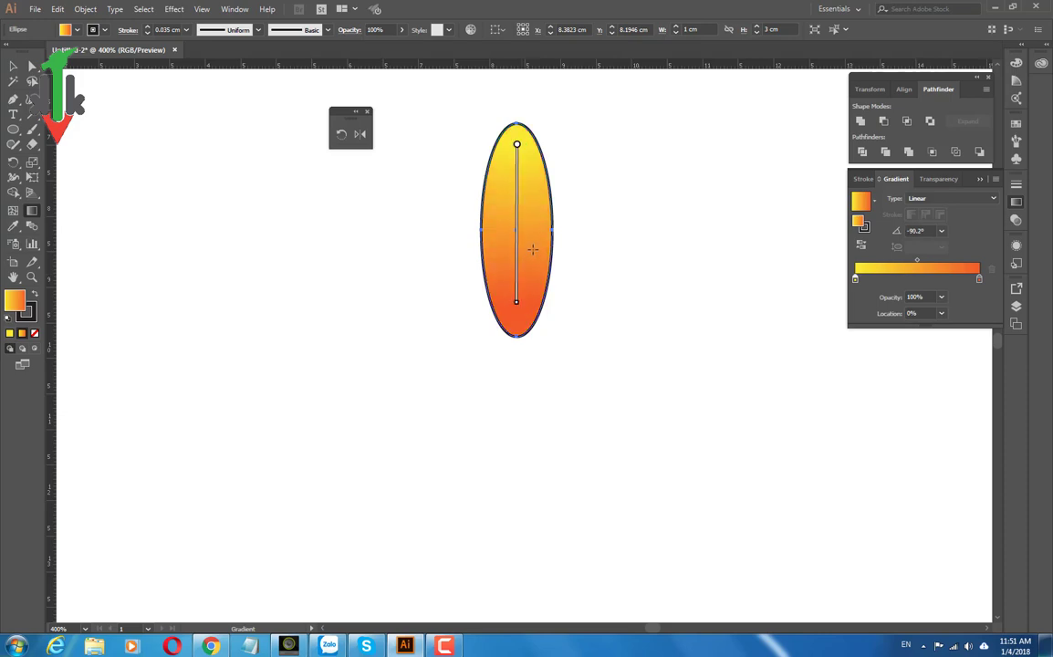
{"action": "left_click_drag", "start_coordinate": [532, 248], "coordinate": [530, 334]}
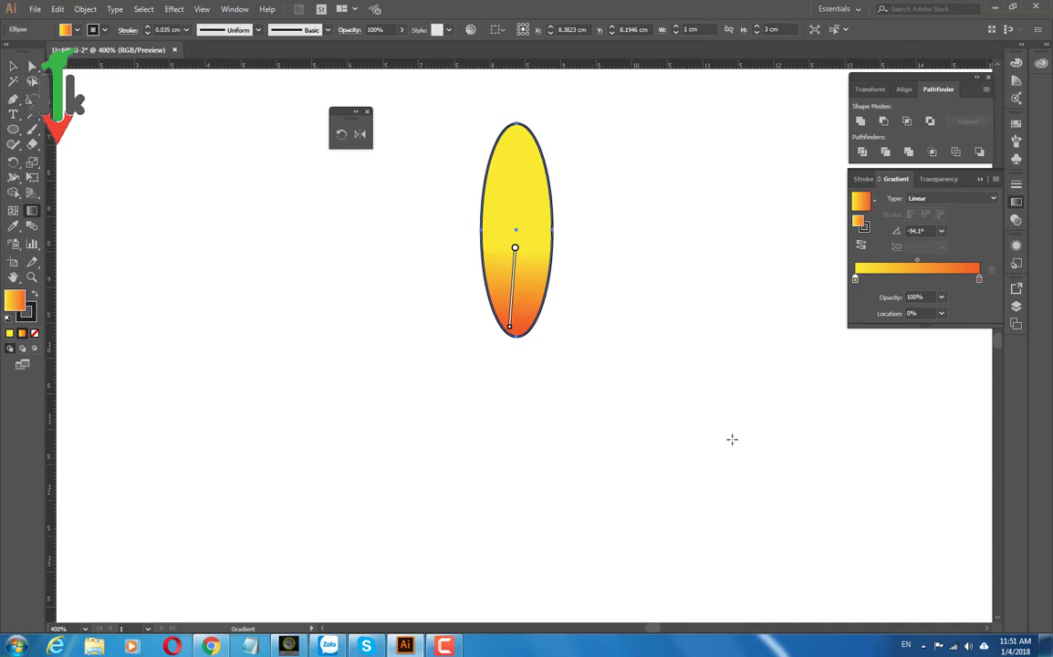
{"action": "key", "text": "v"}
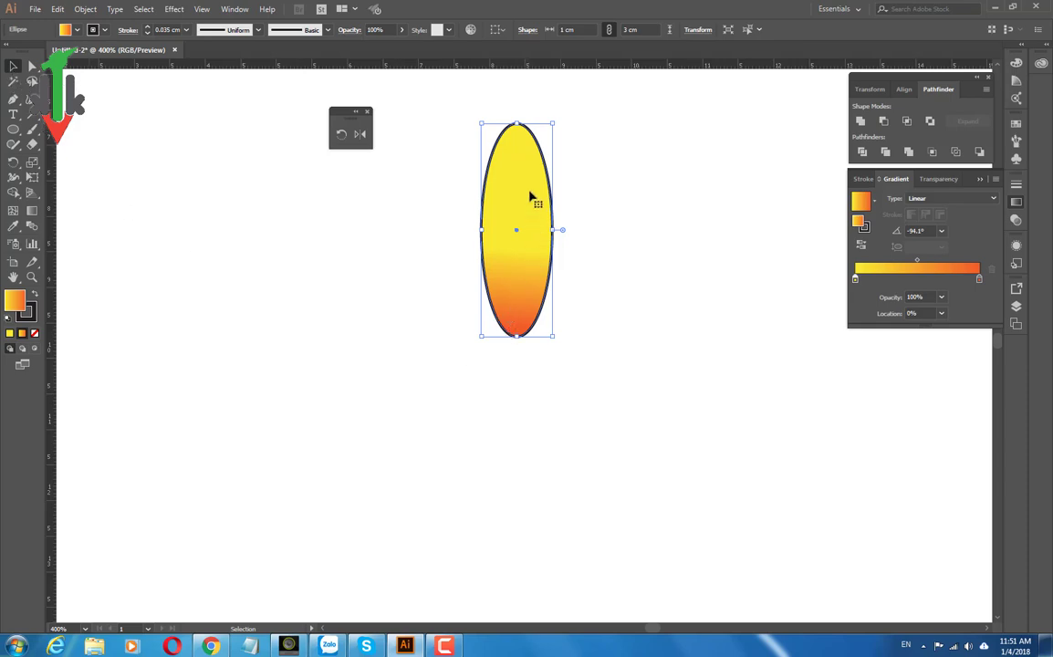
- Set the ellipse's stroke weight to 0.02 cm
{"action": "left_click", "coordinate": [627, 219]}
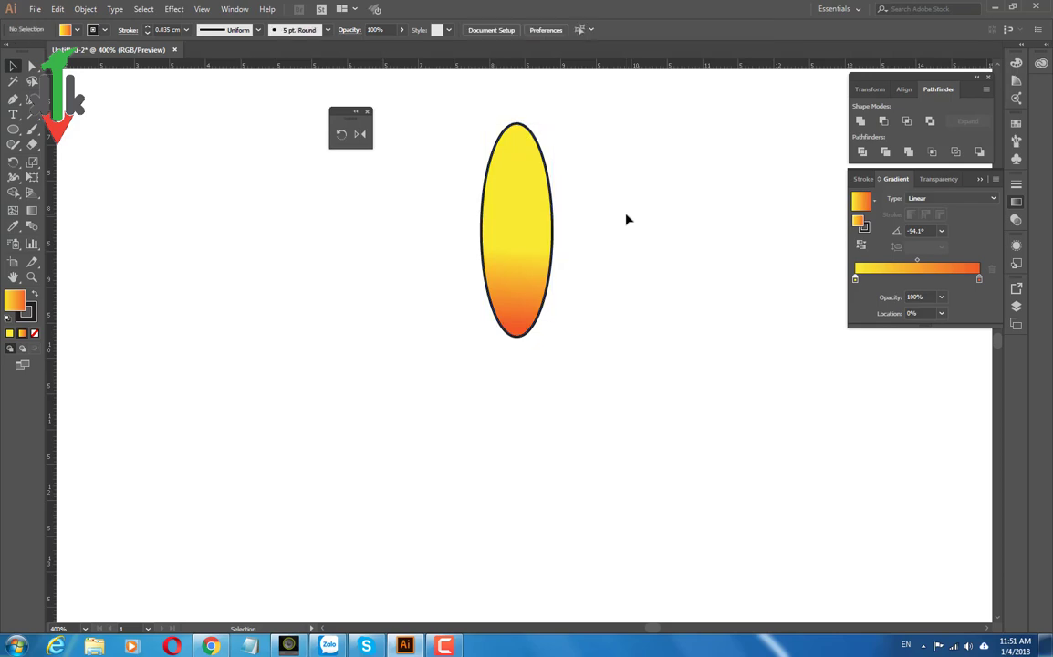
{"action": "left_click", "coordinate": [538, 222]}
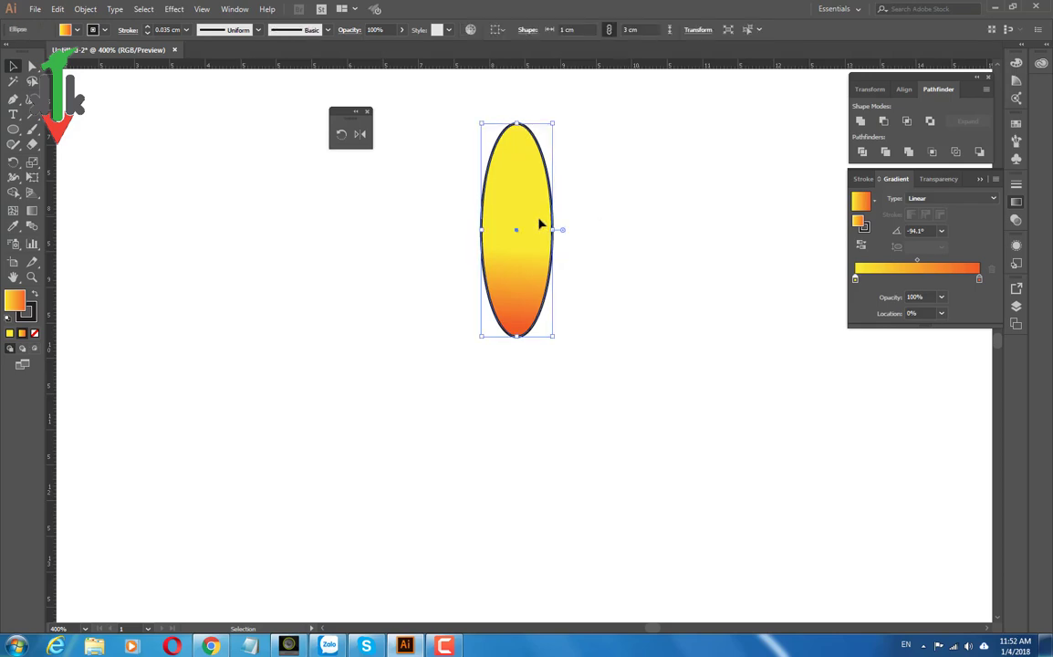
{"action": "left_click", "coordinate": [187, 31]}
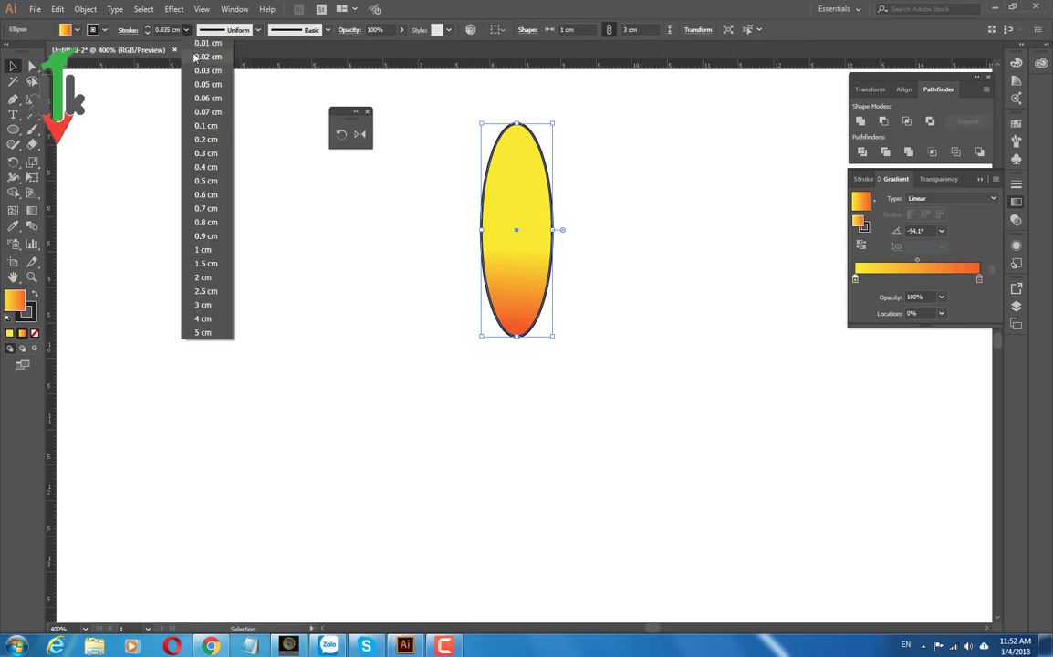
{"action": "left_click", "coordinate": [197, 59]}
{"action": "left_click", "coordinate": [634, 307]}
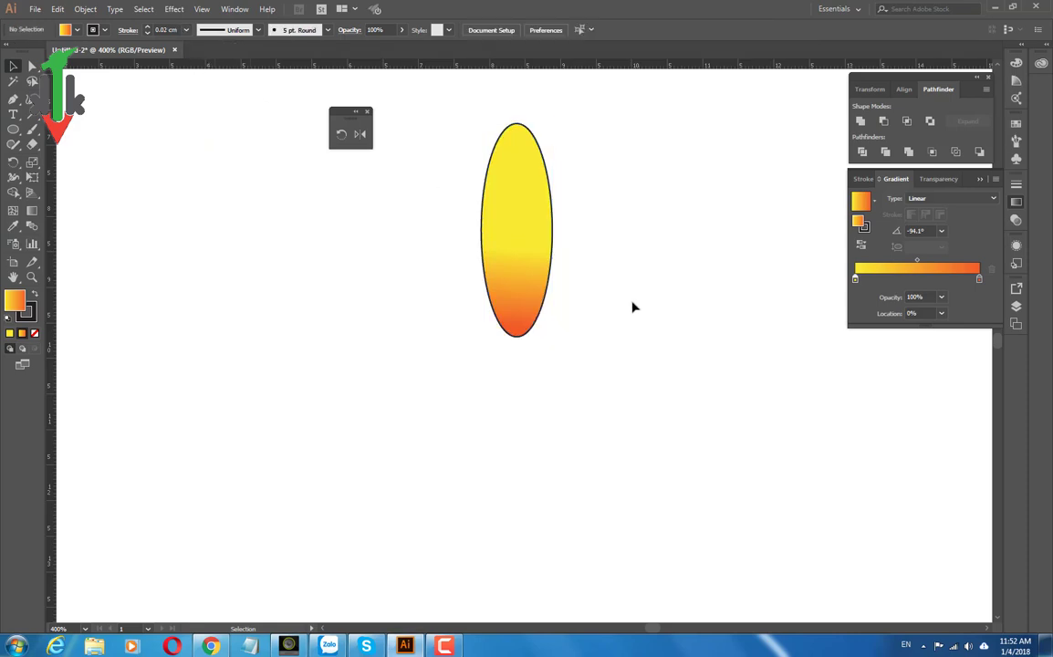
{"action": "left_click", "coordinate": [520, 236]}
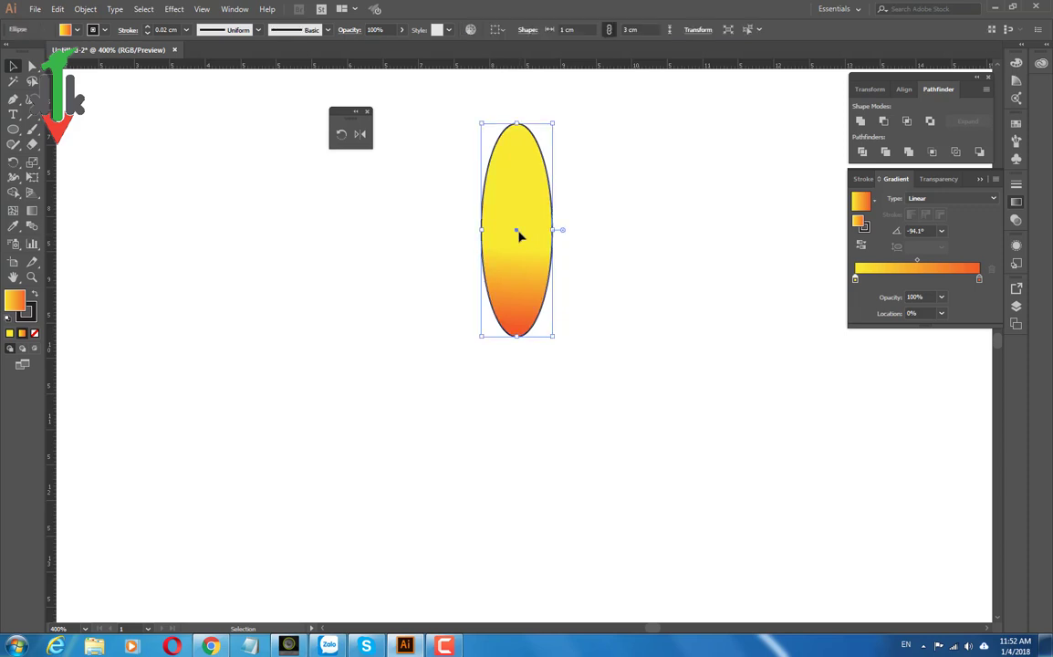
- Rotate a copy of the ellipse around a centre point set below it
{"action": "left_click", "coordinate": [340, 137]}
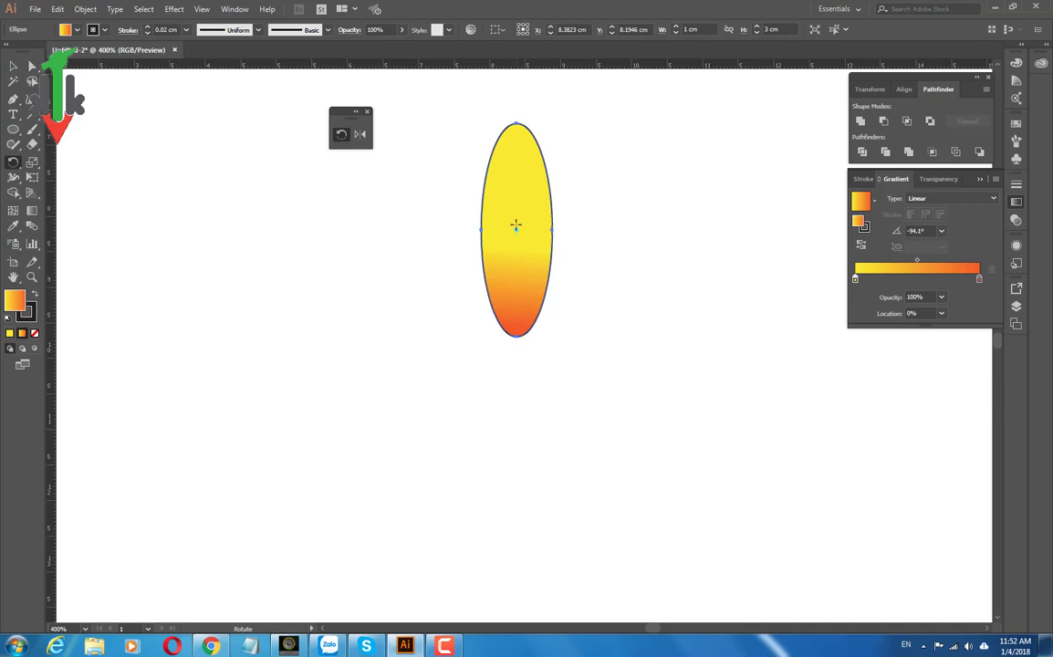
{"action": "scroll", "coordinate": [518, 229], "scroll_direction": "up", "scroll_amount": 1}
{"action": "scroll", "coordinate": [518, 229], "scroll_direction": "up", "scroll_amount": 2}
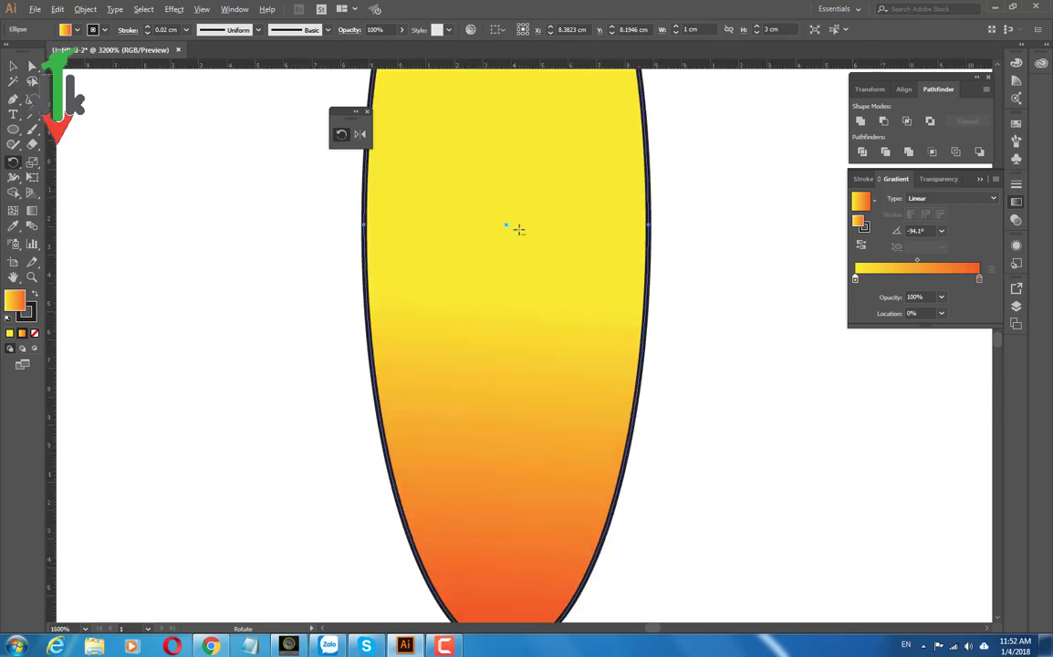
{"action": "scroll", "coordinate": [478, 211], "scroll_direction": "up", "scroll_amount": 3}
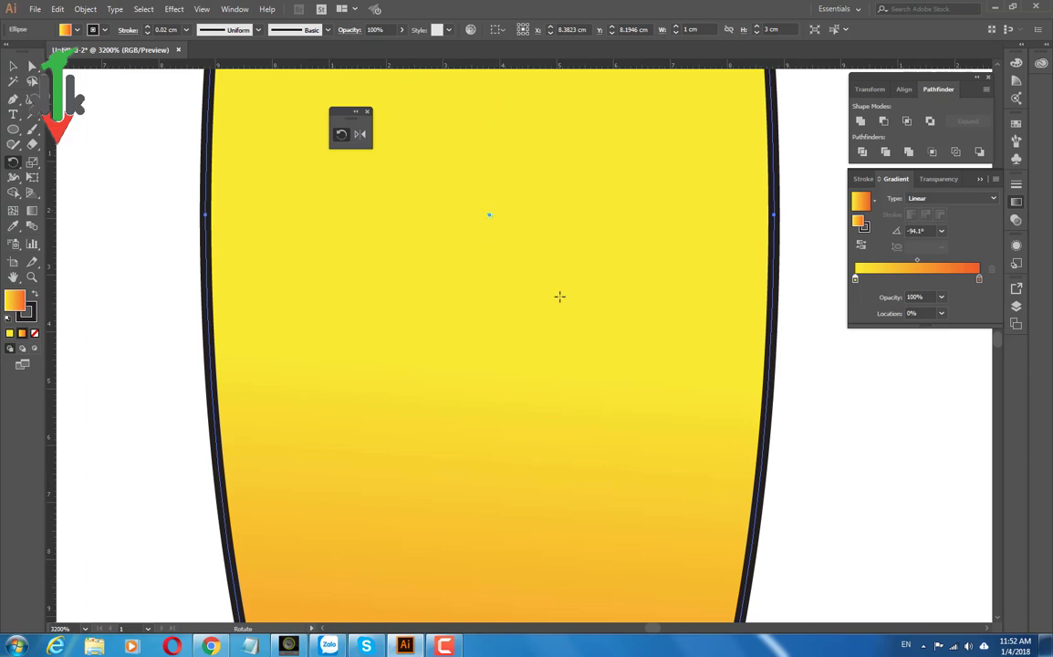
{"action": "scroll", "coordinate": [560, 297], "scroll_direction": "down", "scroll_amount": 1}
{"action": "scroll", "coordinate": [560, 297], "scroll_direction": "down", "scroll_amount": 1}
{"action": "scroll", "coordinate": [561, 301], "scroll_direction": "down", "scroll_amount": 2}
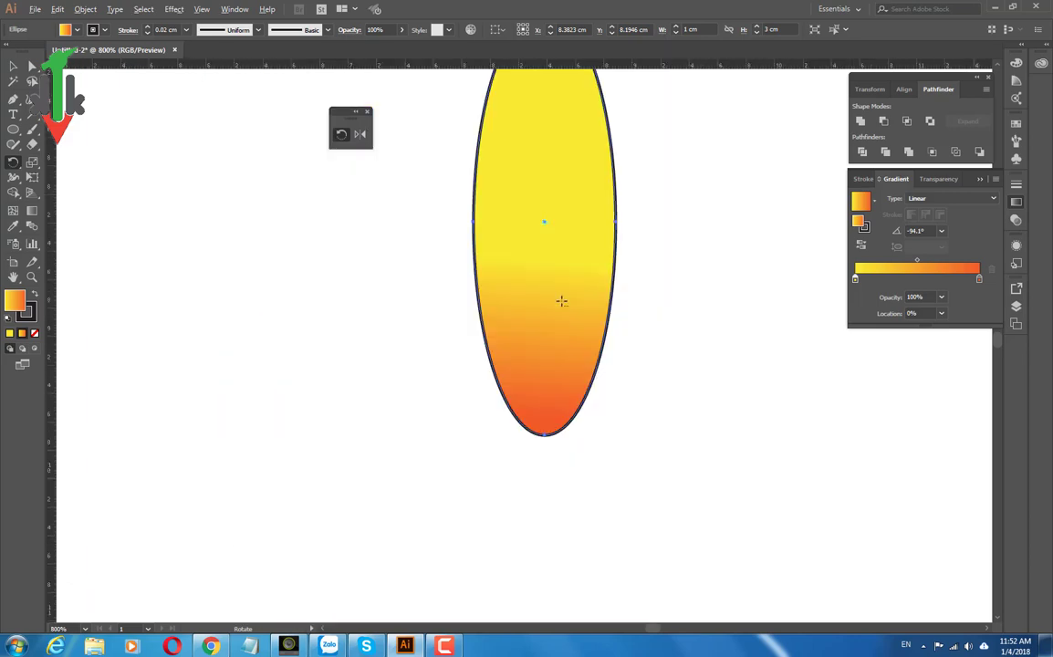
{"action": "scroll", "coordinate": [562, 301], "scroll_direction": "down", "scroll_amount": 1}
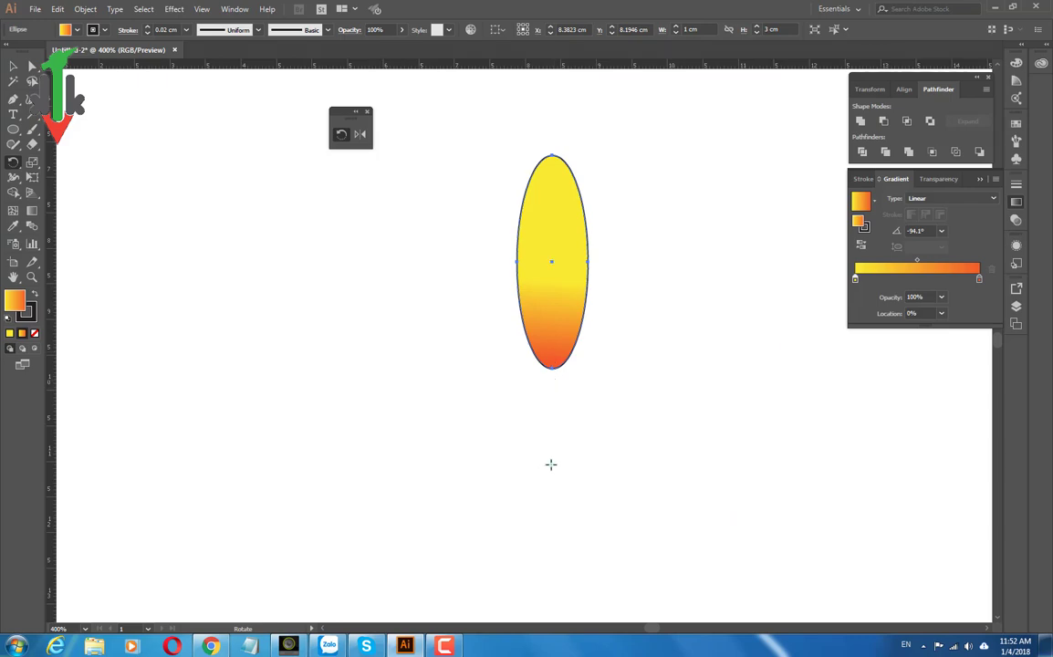
{"action": "left_click", "coordinate": [550, 465]}
{"action": "left_click_drag", "start_coordinate": [573, 294], "coordinate": [632, 341]}
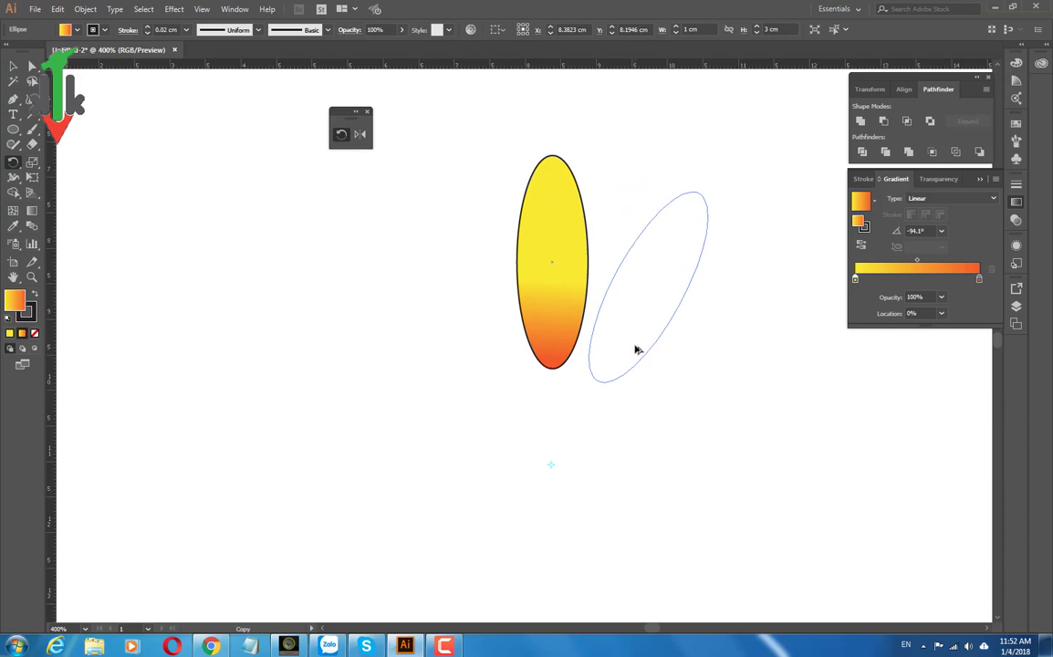
{"action": "left_click_drag", "start_coordinate": [633, 340], "coordinate": [636, 347]}
- Repeat the rotated copy with Ctrl+D to complete the petal ring, then centre the flower
{"action": "scroll", "coordinate": [809, 442], "scroll_direction": "down", "scroll_amount": 1}
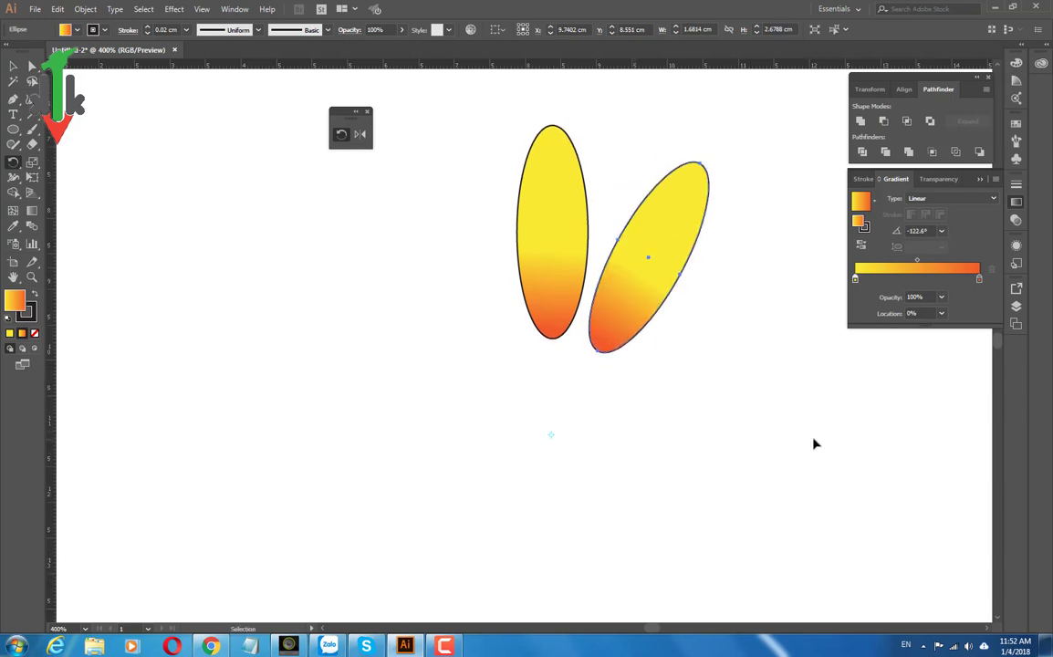
{"action": "key", "text": "ctrl+d"}
{"action": "key", "text": "ctrl+d"}
{"action": "key", "text": "ctrl+d"}
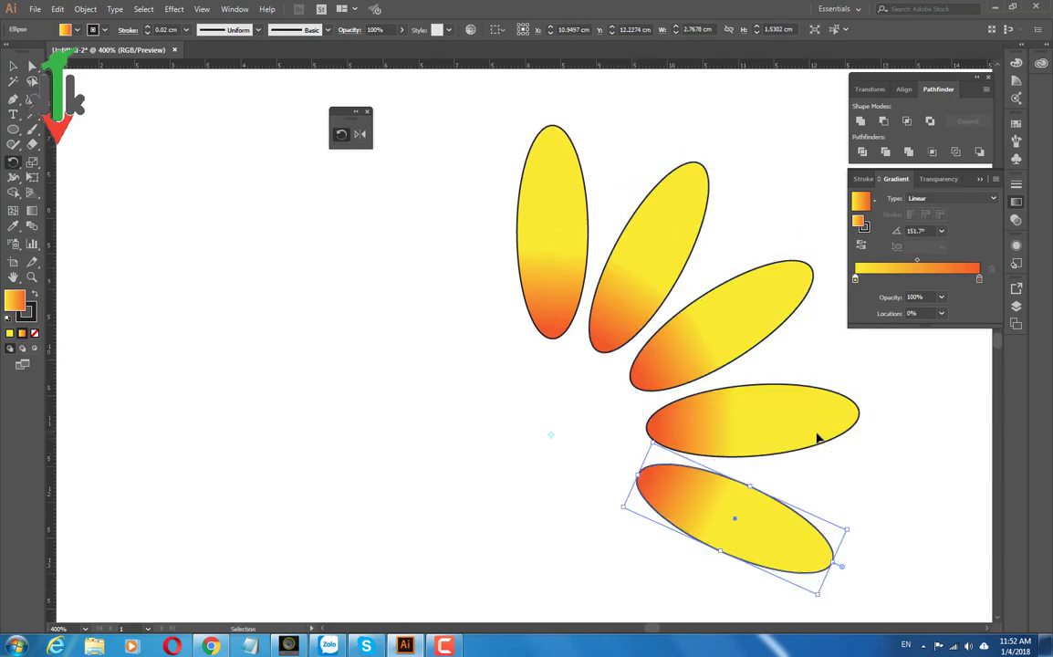
{"action": "key", "text": "ctrl+d"}
{"action": "key", "text": "ctrl+d"}
{"action": "key", "text": "ctrl+d"}
{"action": "key", "text": "ctrl+d"}
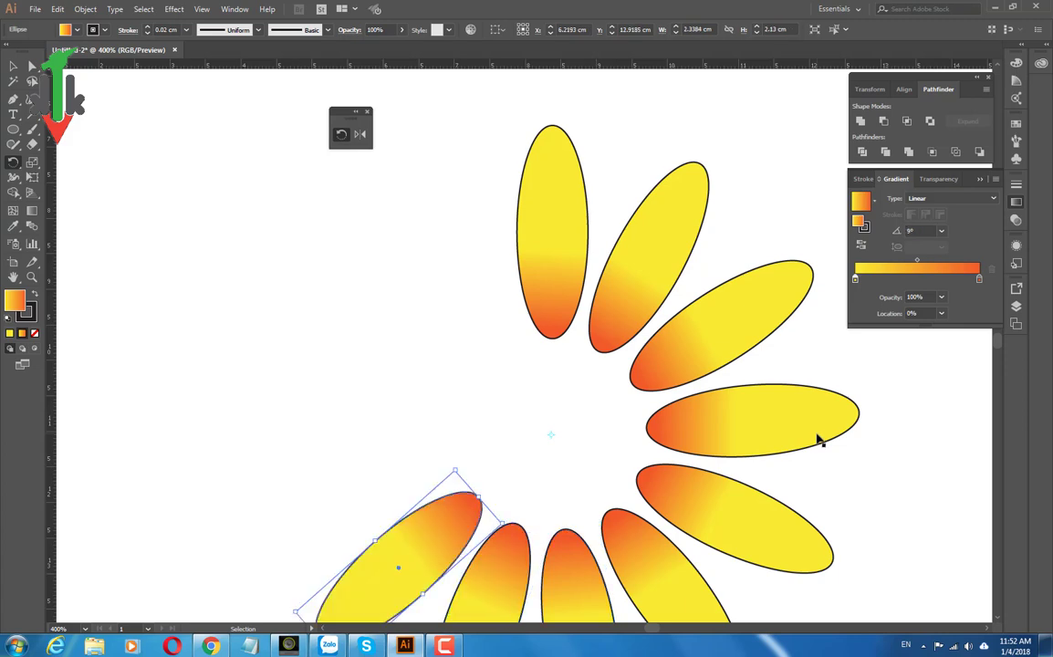
{"action": "key", "text": "ctrl+d"}
{"action": "key", "text": "ctrl+d"}
{"action": "key", "text": "ctrl+d"}
{"action": "key", "text": "ctrl+d"}
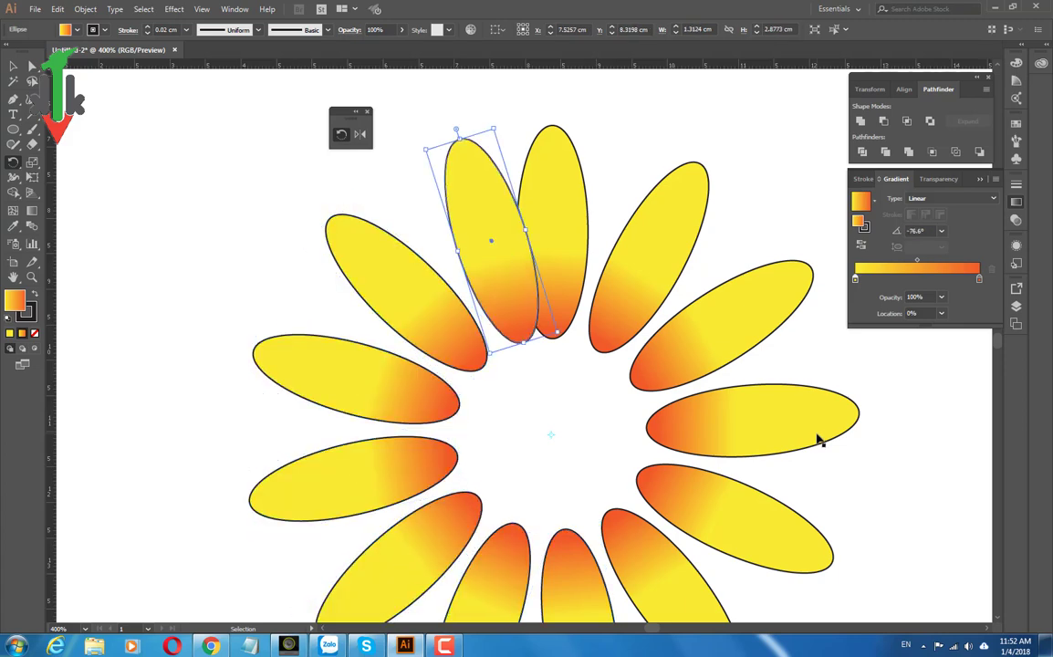
{"action": "key", "text": "r"}
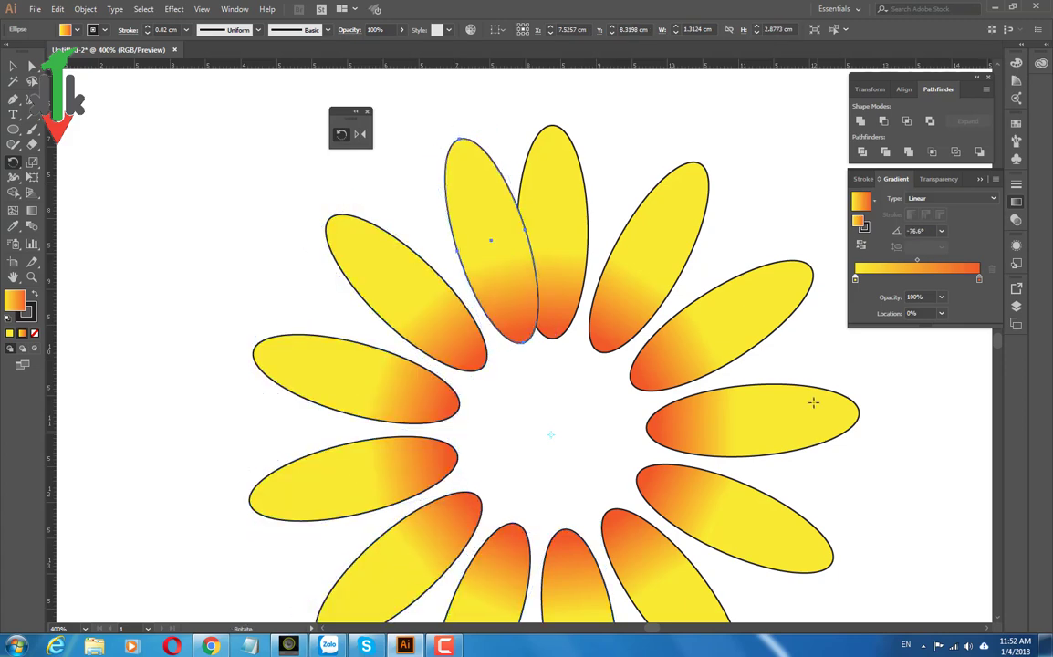
{"action": "scroll", "coordinate": [813, 403], "scroll_direction": "down", "scroll_amount": 1}
{"action": "scroll", "coordinate": [814, 403], "scroll_direction": "down", "scroll_amount": 1}
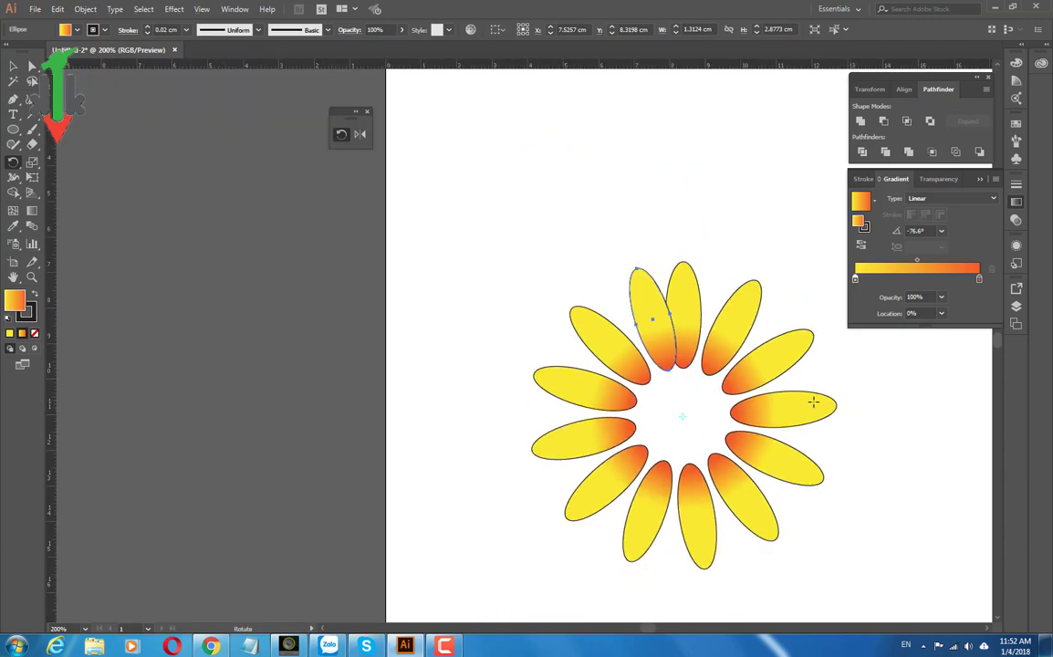
{"action": "left_click_drag", "start_coordinate": [813, 402], "coordinate": [518, 324]}
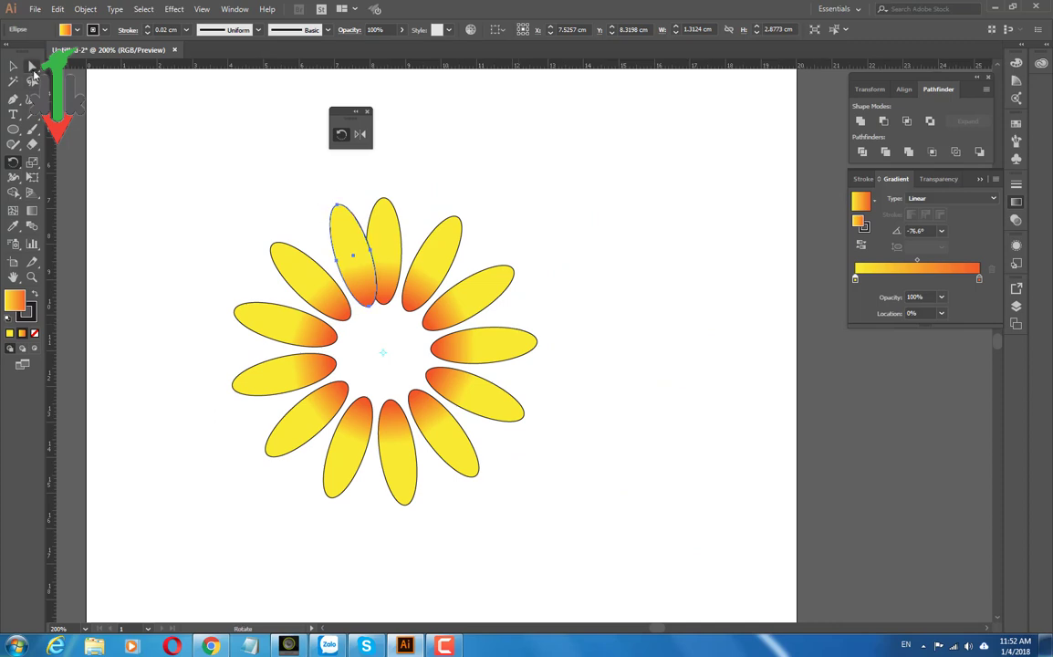
- Copy all the flower's petals to the right and select the copied flower
{"action": "left_click", "coordinate": [14, 66]}
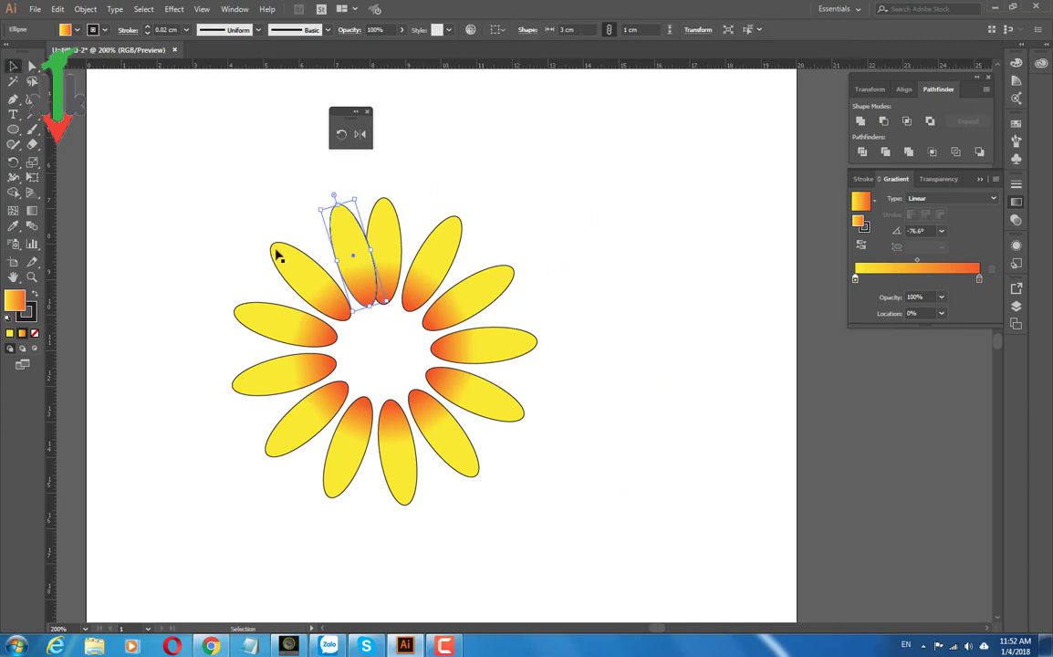
{"action": "left_click_drag", "start_coordinate": [200, 184], "coordinate": [533, 499]}
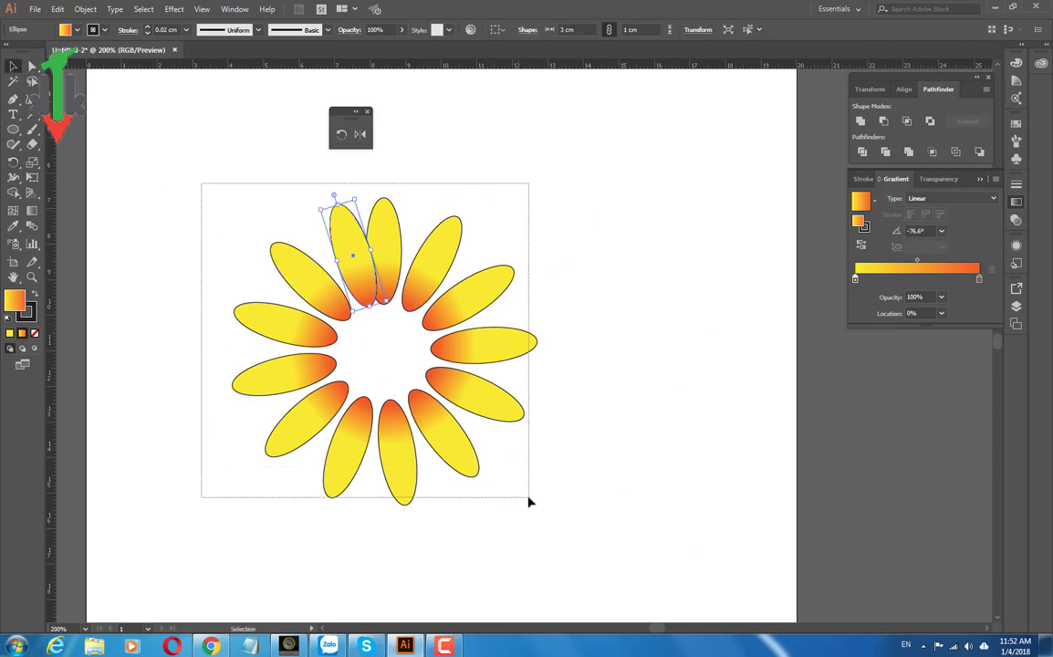
{"action": "mouse_move", "coordinate": [476, 351]}
{"action": "left_mouse_down"}
{"action": "mouse_move", "coordinate": [764, 313]}
{"action": "mouse_move", "coordinate": [769, 282]}
{"action": "left_mouse_up"}
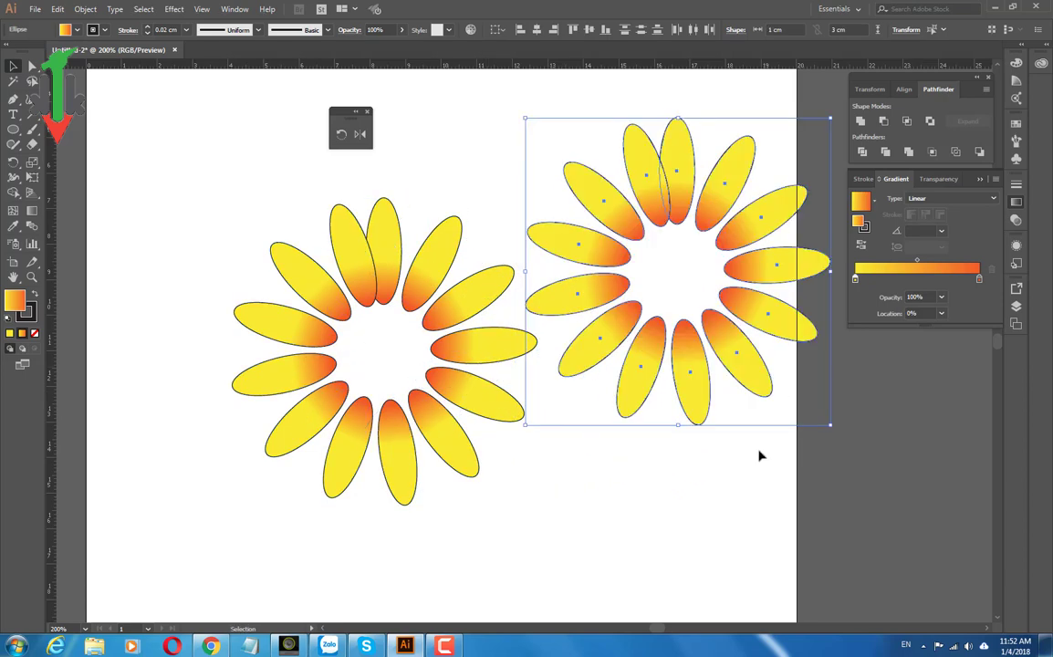
{"action": "left_click", "coordinate": [739, 500]}
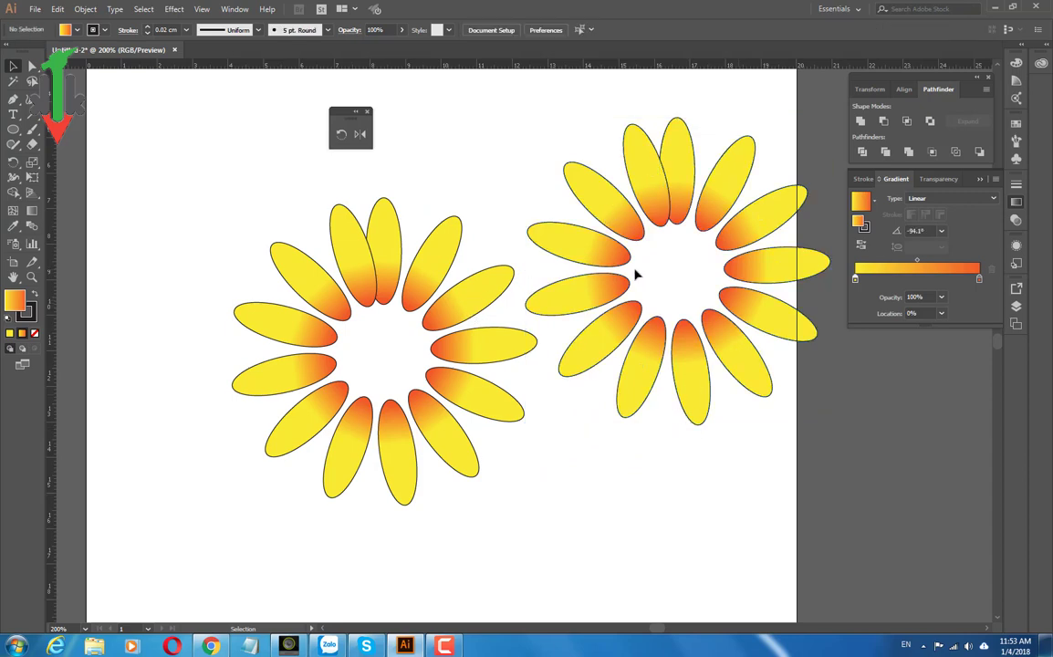
{"action": "left_click_drag", "start_coordinate": [535, 129], "coordinate": [813, 404]}
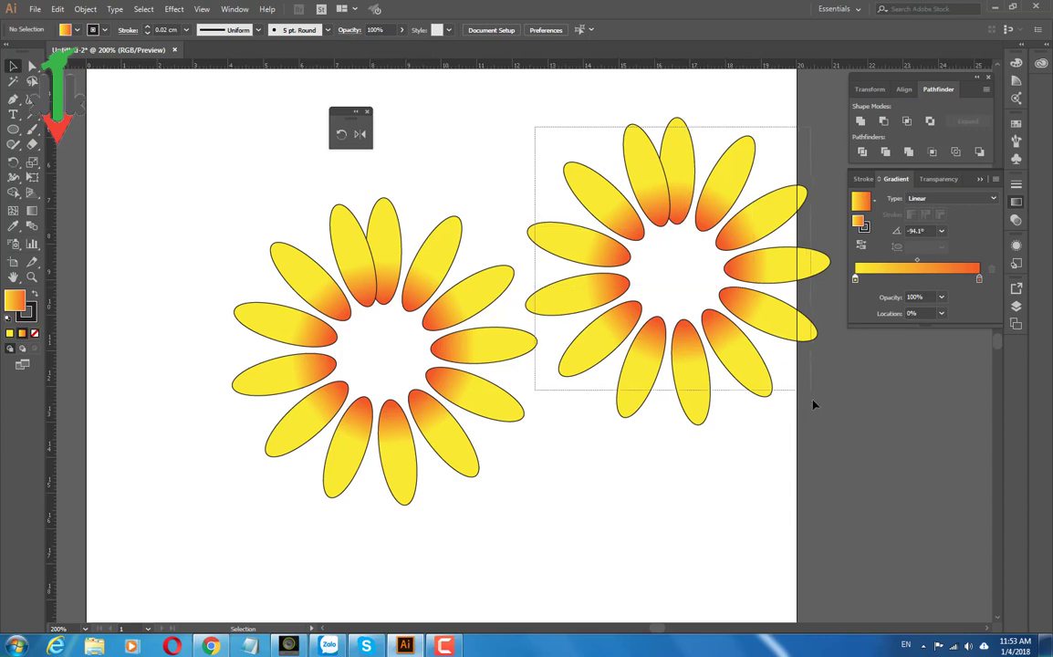
- Make the copied flower's gradient end stop teal
{"action": "double_click", "coordinate": [979, 280]}
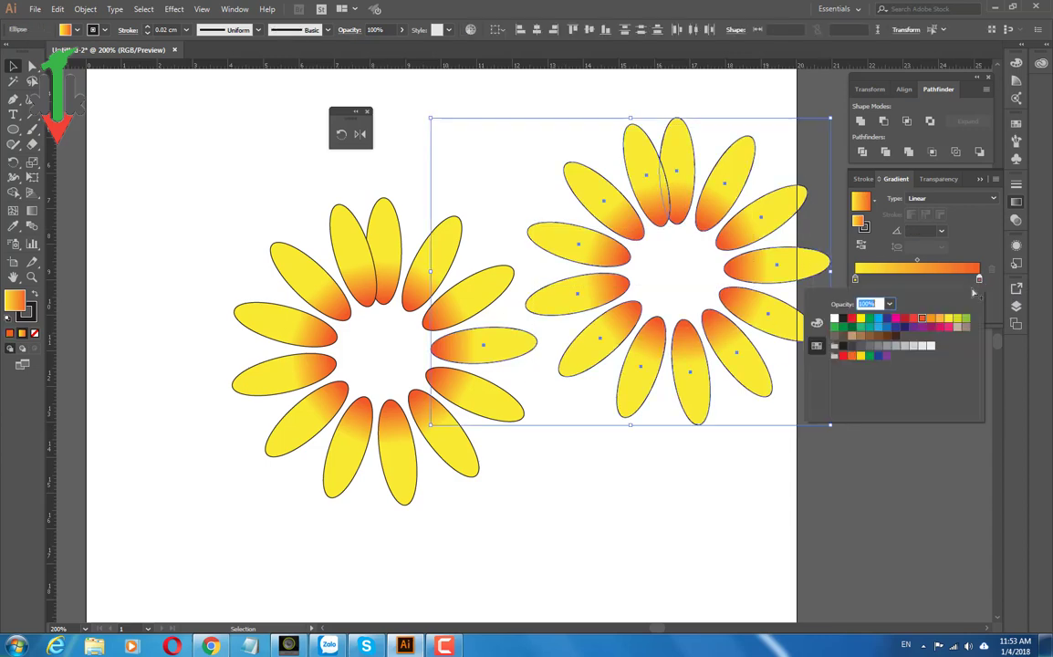
{"action": "left_click", "coordinate": [922, 327]}
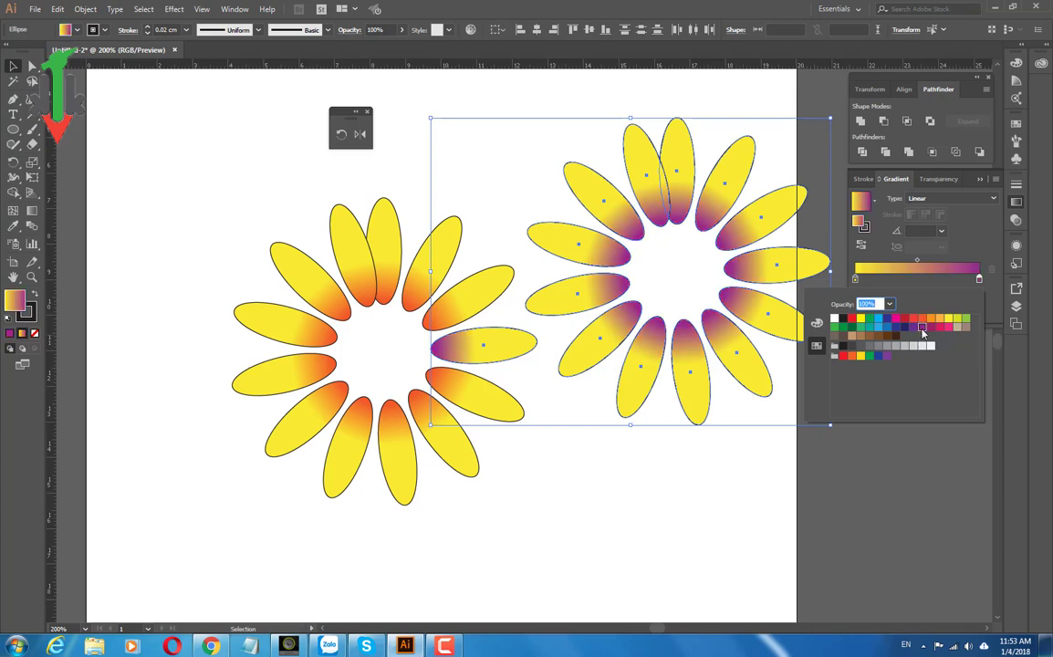
{"action": "left_click", "coordinate": [896, 327]}
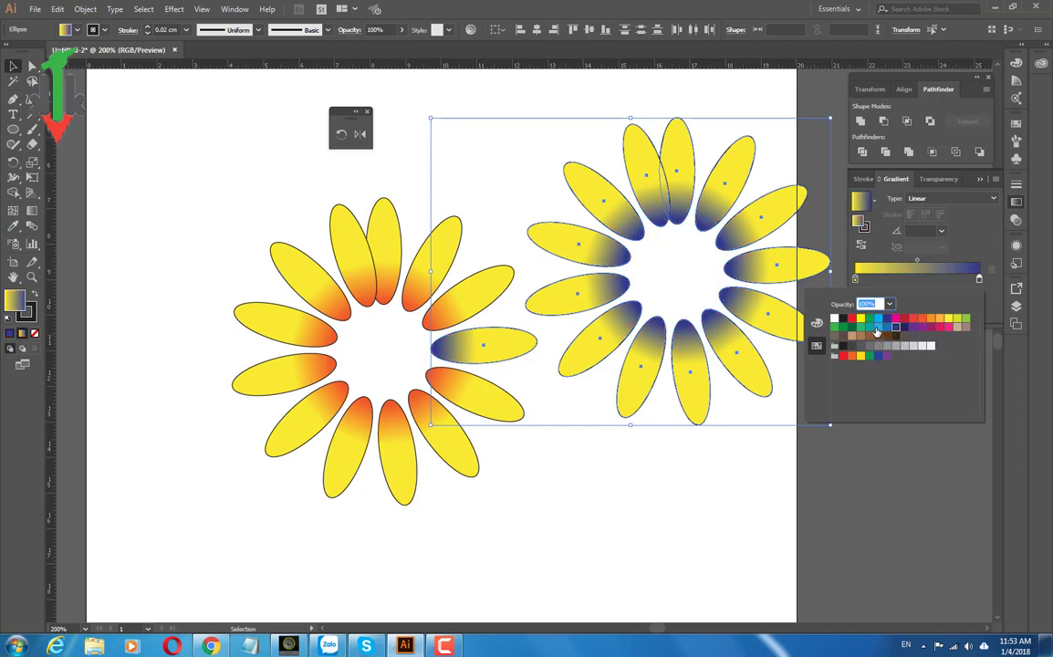
{"action": "left_click", "coordinate": [877, 327]}
{"action": "left_click", "coordinate": [869, 326]}
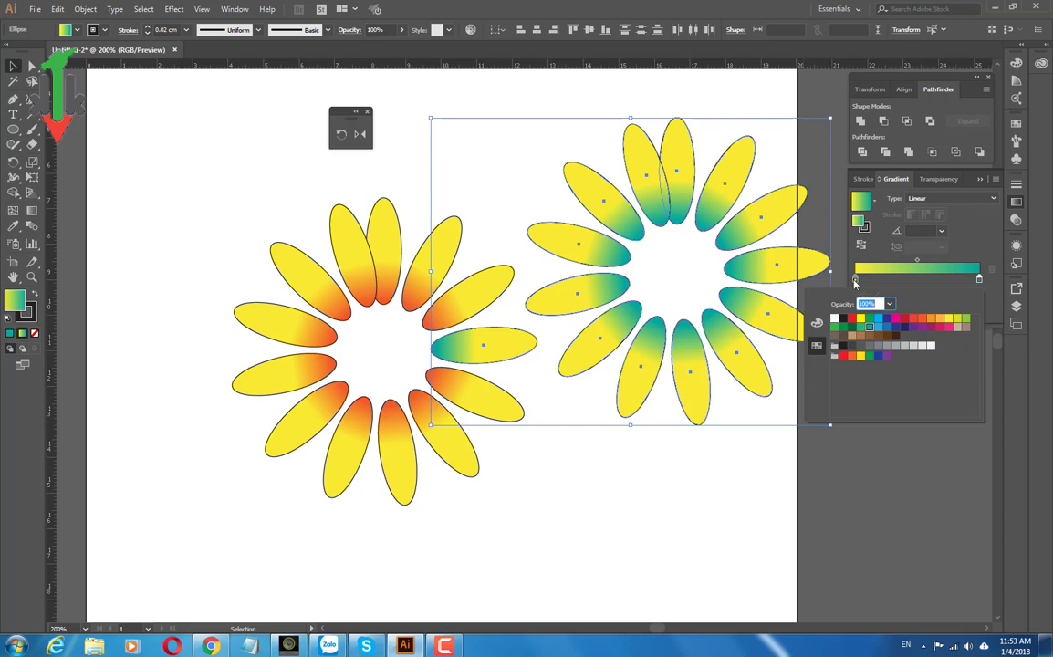
- Make the gradient's start stop orange
{"action": "left_click", "coordinate": [856, 278]}
{"action": "double_click", "coordinate": [855, 278]}
{"action": "left_click", "coordinate": [878, 327]}
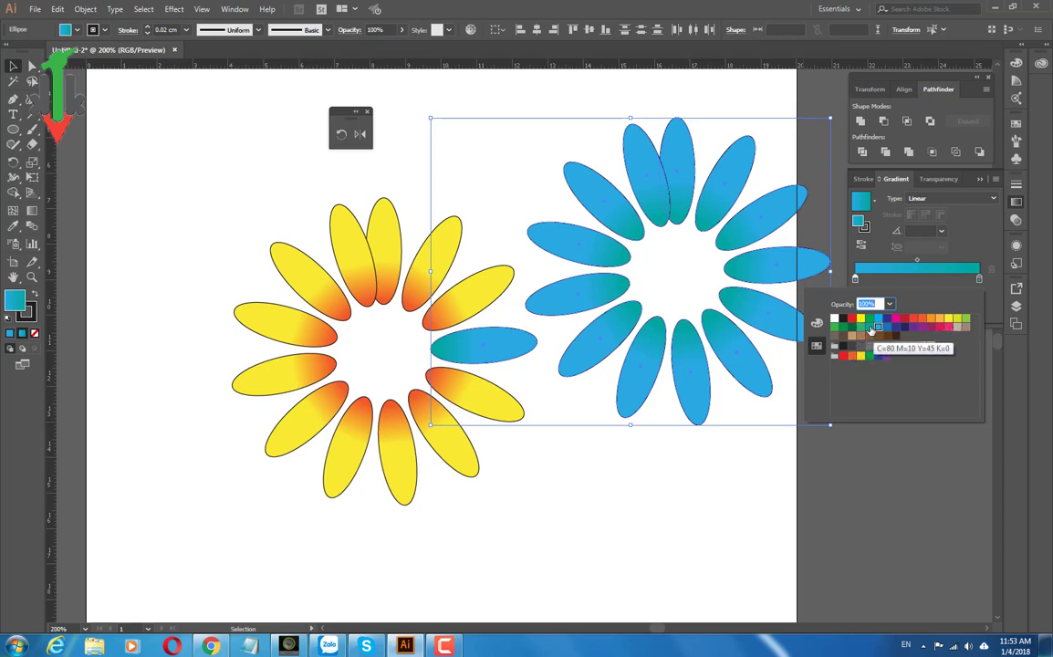
{"action": "left_click", "coordinate": [859, 329]}
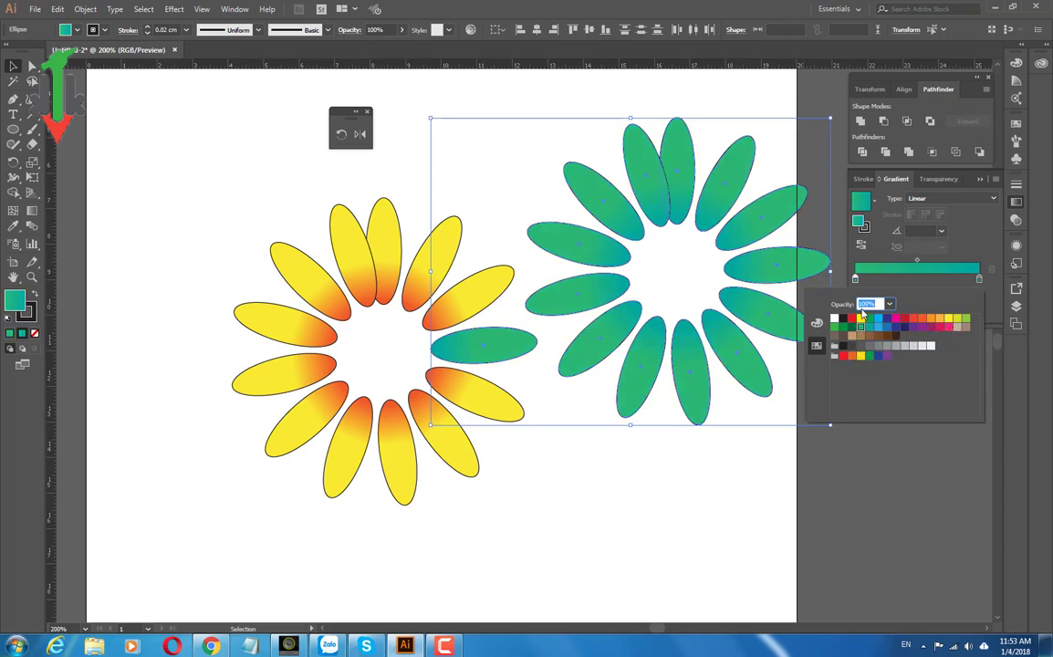
{"action": "left_click", "coordinate": [860, 318]}
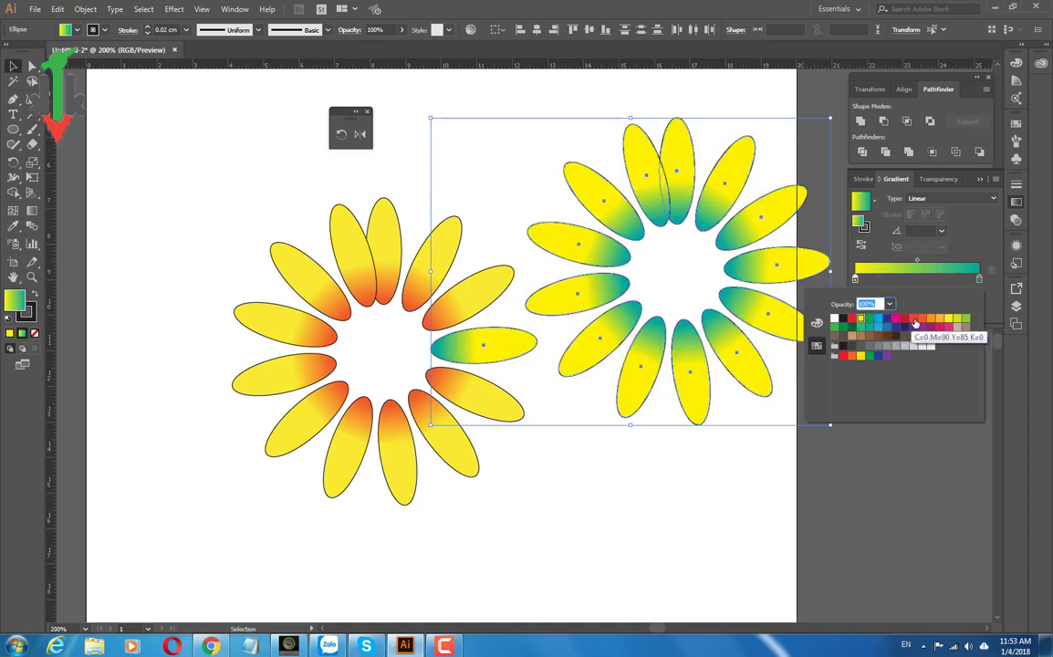
{"action": "left_click", "coordinate": [931, 318]}
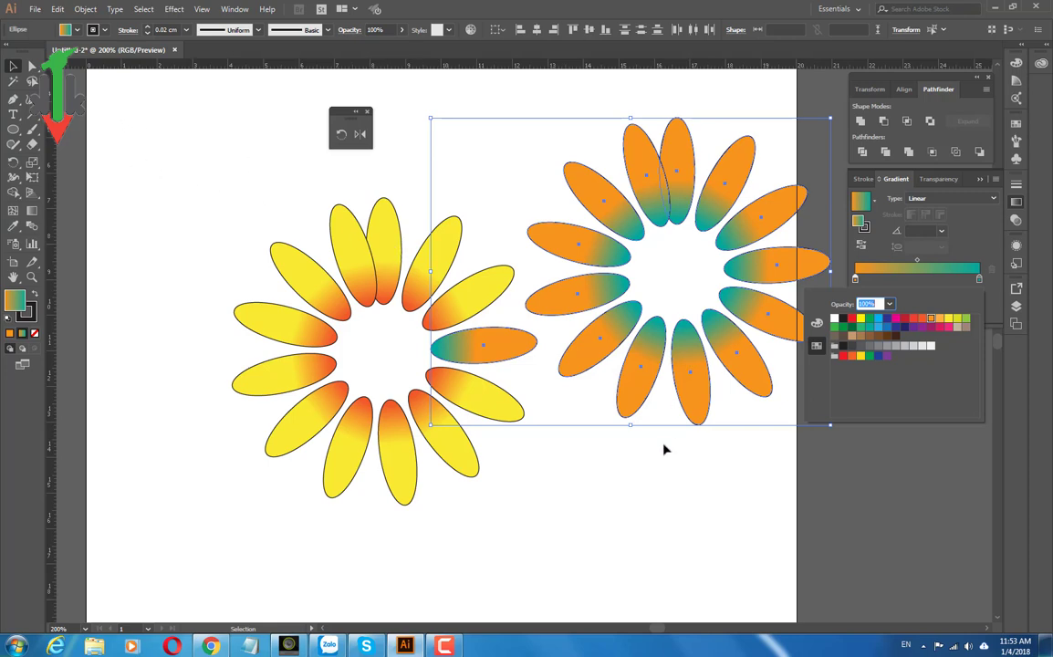
{"action": "left_click", "coordinate": [573, 301]}
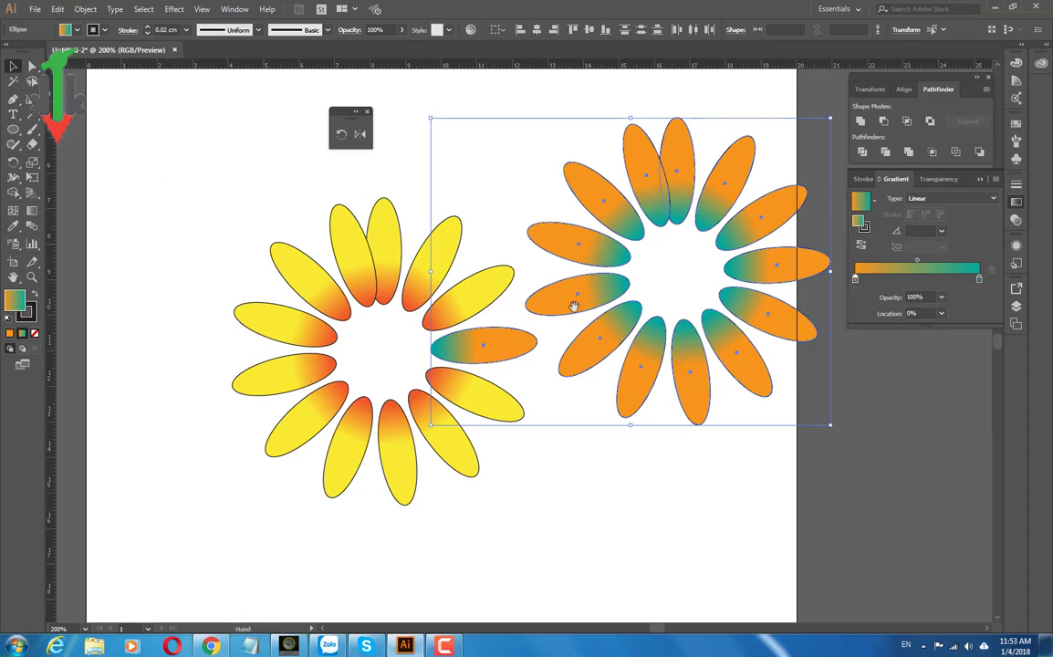
- Marquee-select the orange-teal flower and drop the stray yellow-flower petals from the selection
{"action": "left_click", "coordinate": [732, 484]}
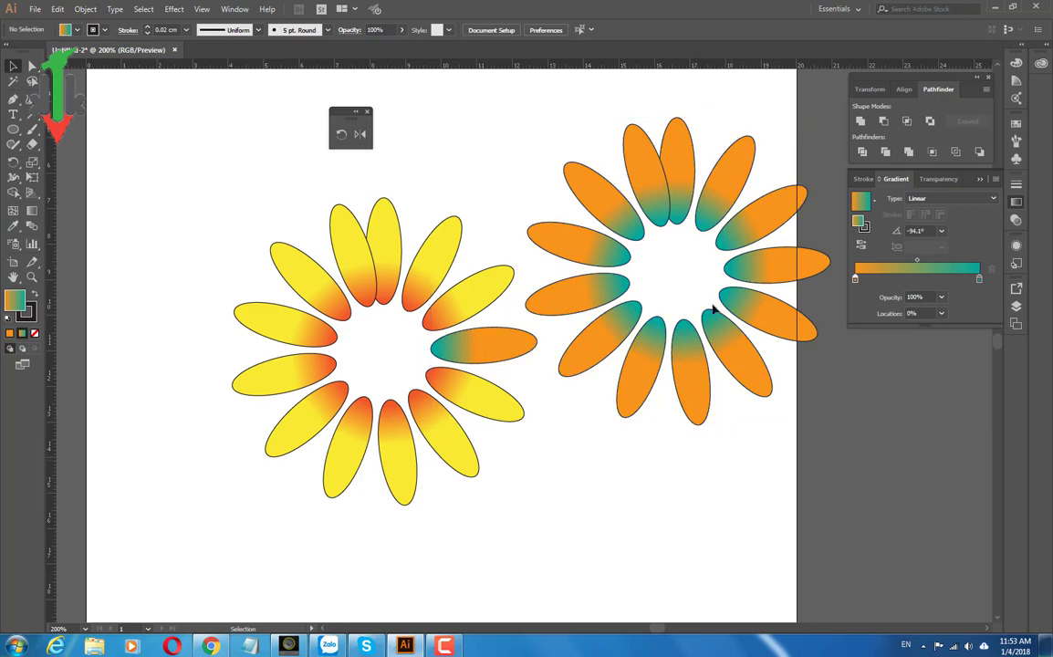
{"action": "left_click_drag", "start_coordinate": [710, 306], "coordinate": [501, 305]}
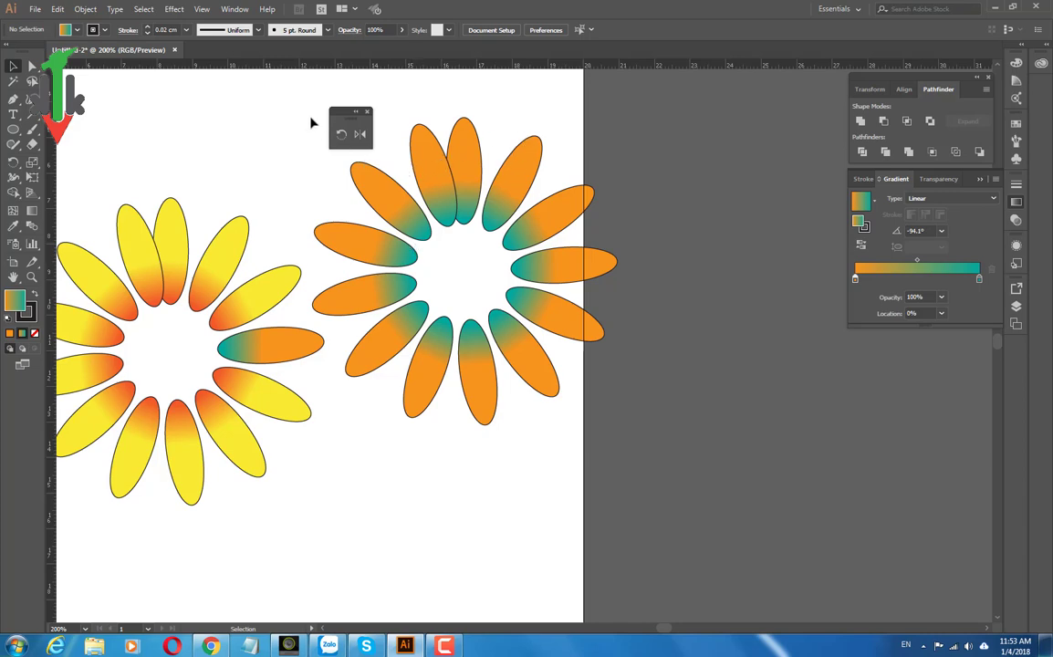
{"action": "left_click_drag", "start_coordinate": [314, 122], "coordinate": [625, 428]}
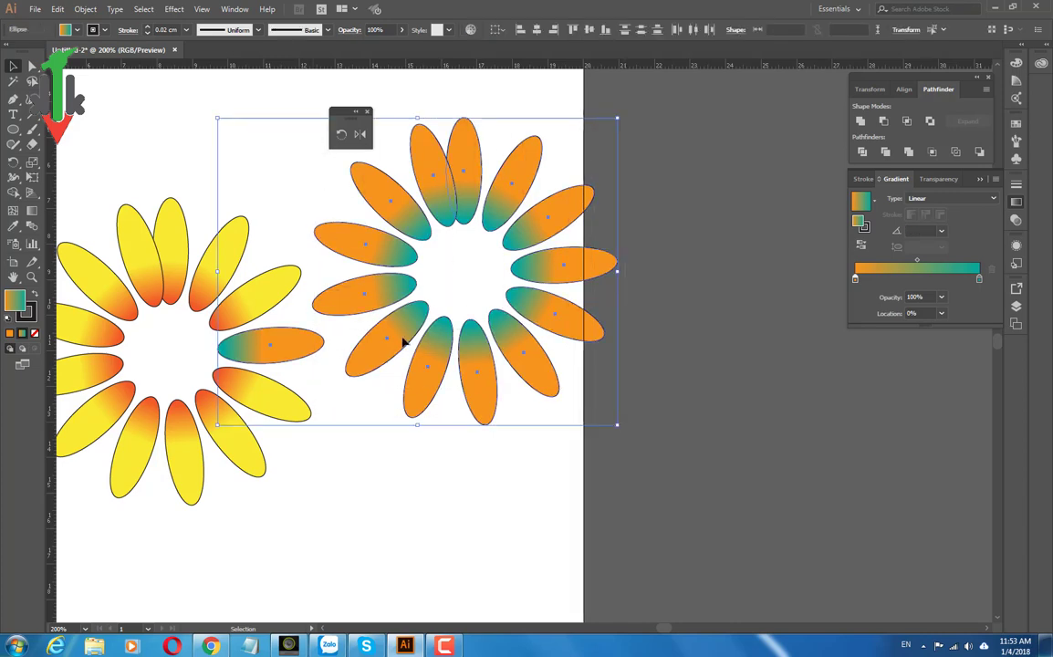
{"action": "left_click", "coordinate": [274, 353], "text": "shift"}
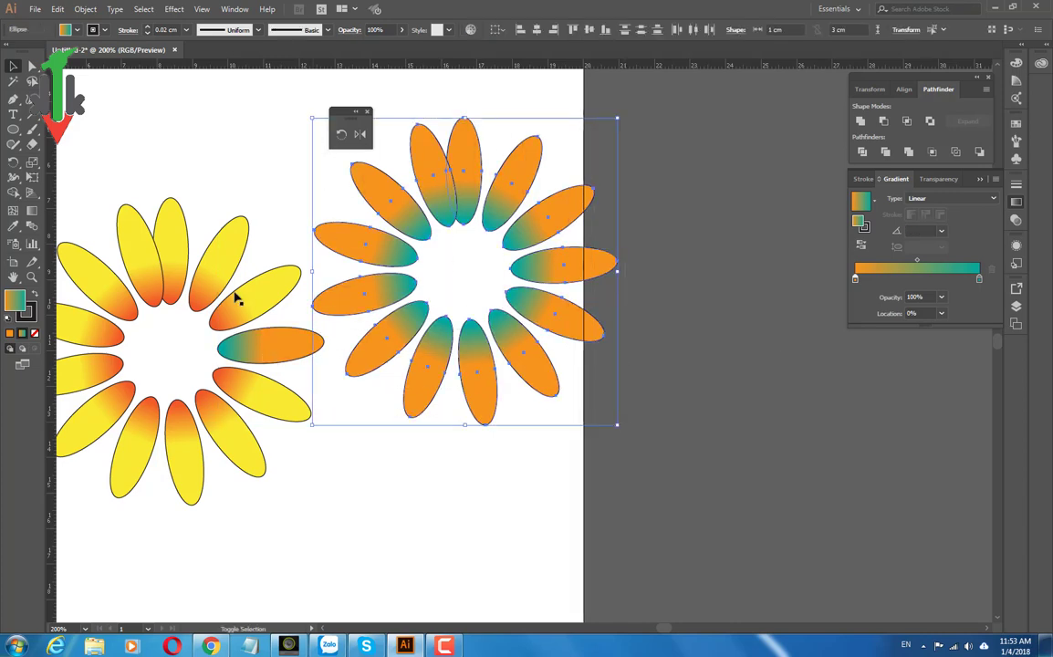
{"action": "left_click_drag", "start_coordinate": [266, 160], "coordinate": [603, 478]}
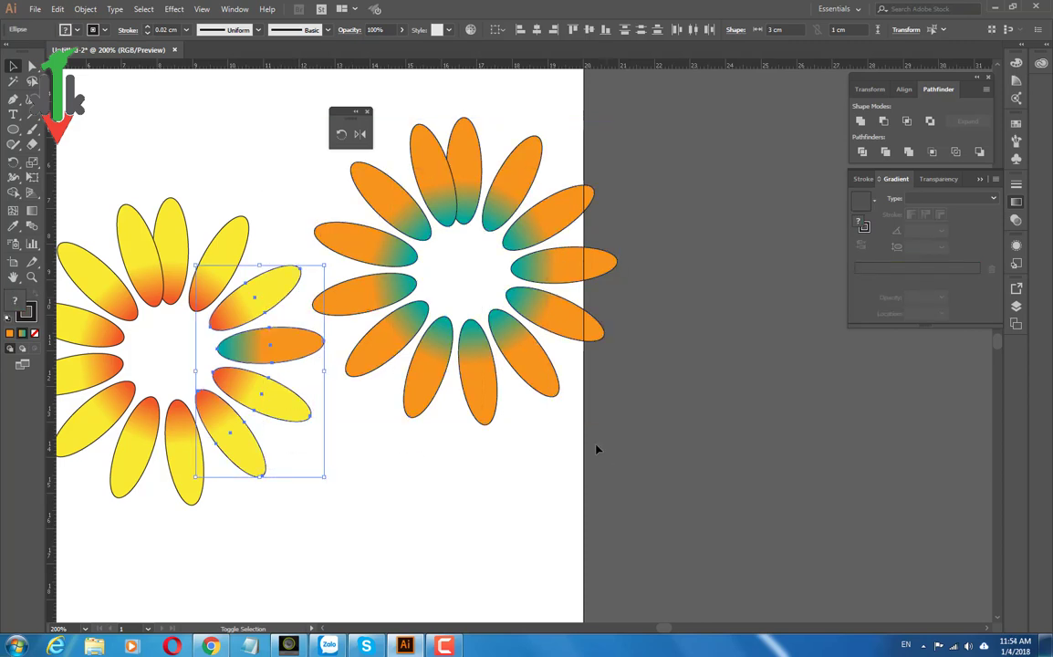
{"action": "left_click_drag", "start_coordinate": [248, 109], "coordinate": [639, 390]}
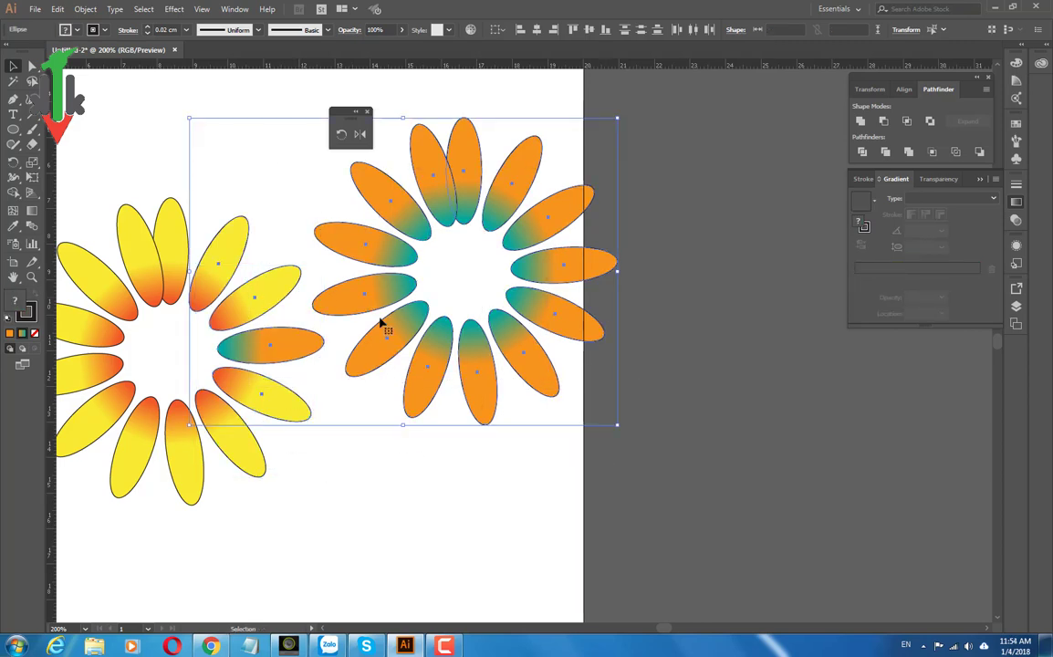
{"action": "left_click", "coordinate": [227, 246], "text": "shift"}
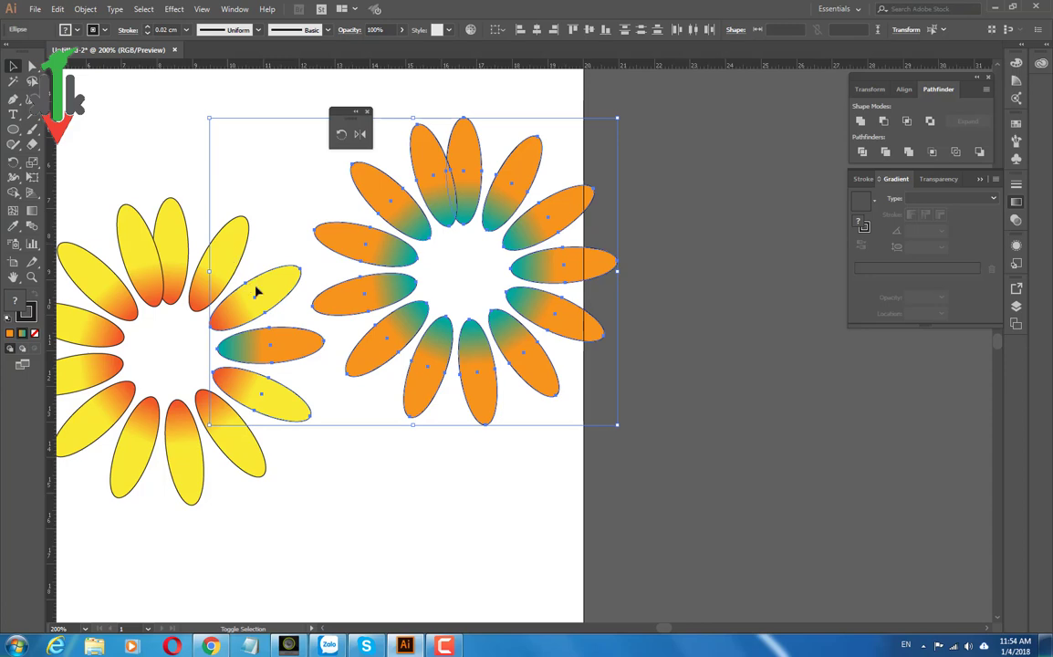
{"action": "left_click", "coordinate": [281, 404], "text": "shift"}
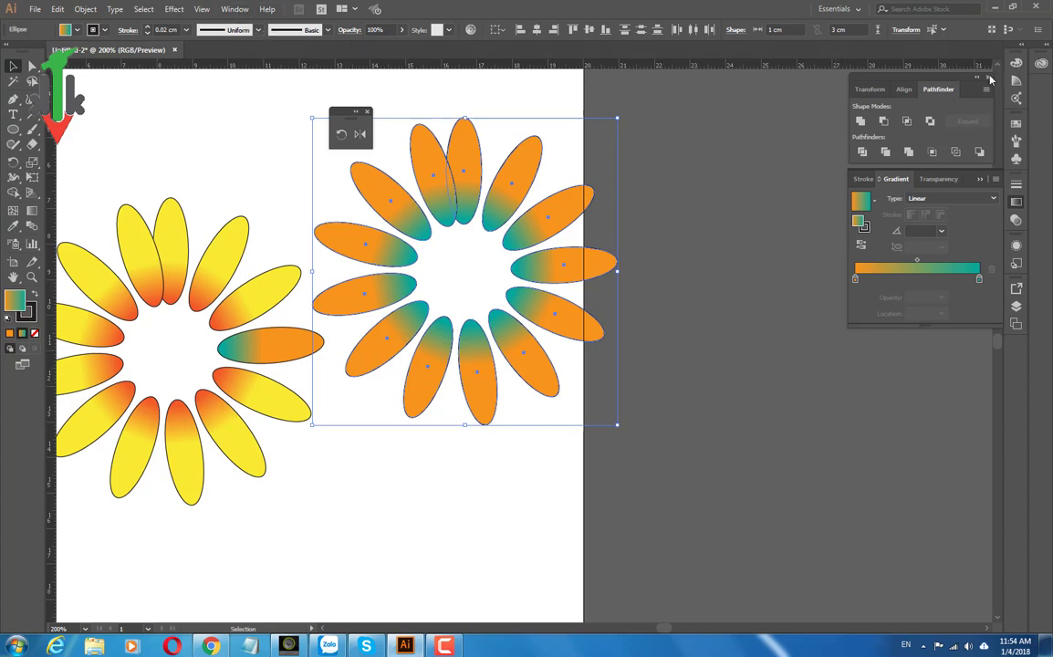
- Unite the orange-teal petals in the Pathfinder panel, then delete the merged flower
{"action": "left_click", "coordinate": [991, 80]}
{"action": "left_click", "coordinate": [234, 9]}
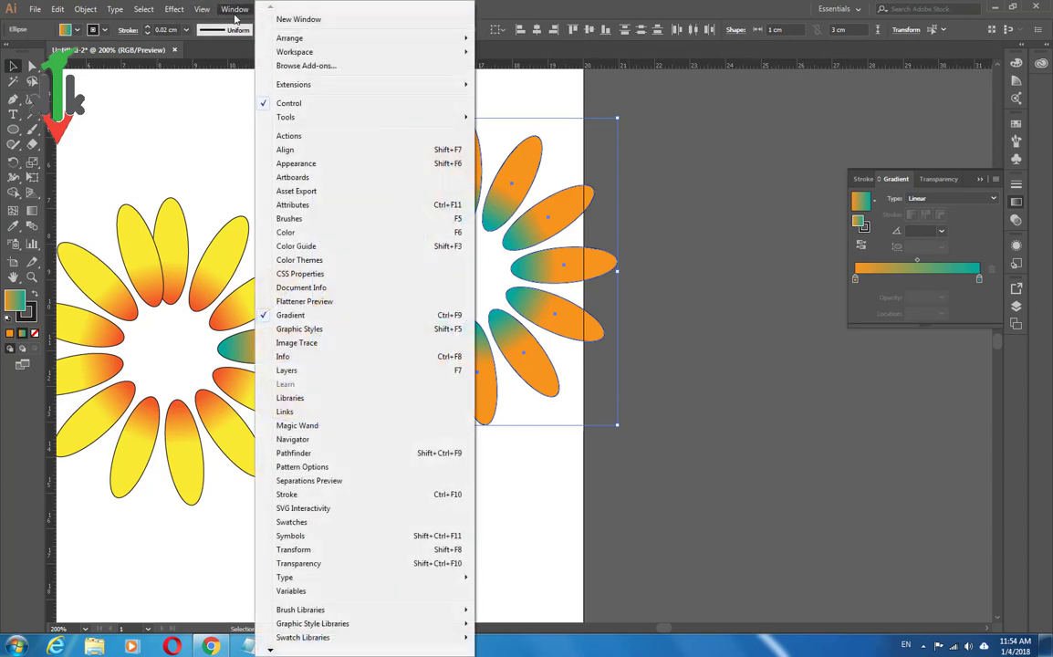
{"action": "left_click", "coordinate": [294, 455]}
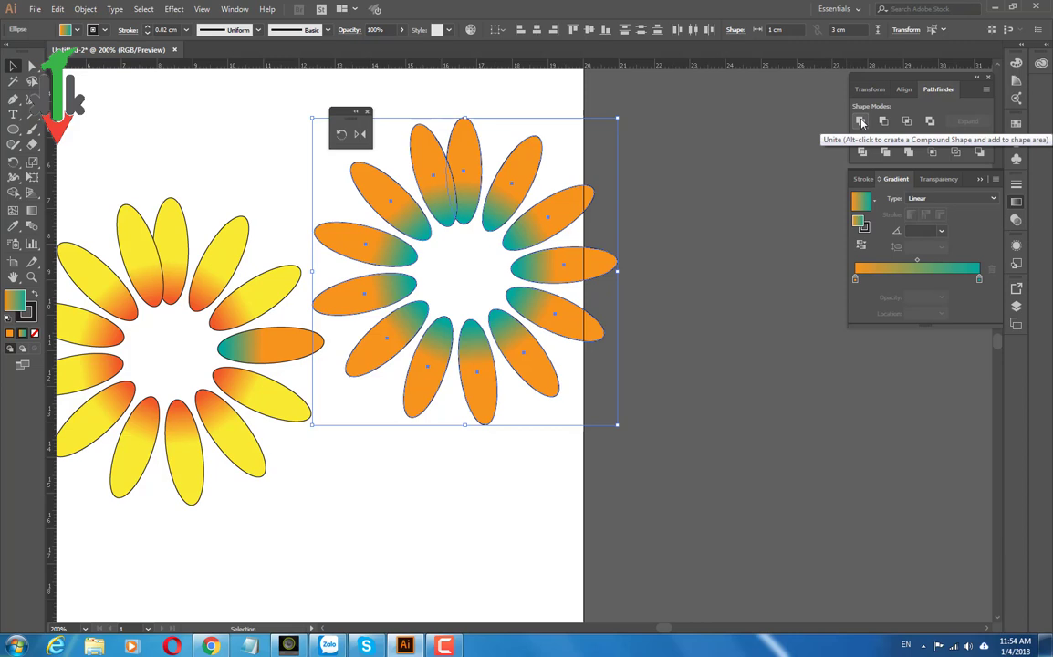
{"action": "left_click", "coordinate": [861, 123]}
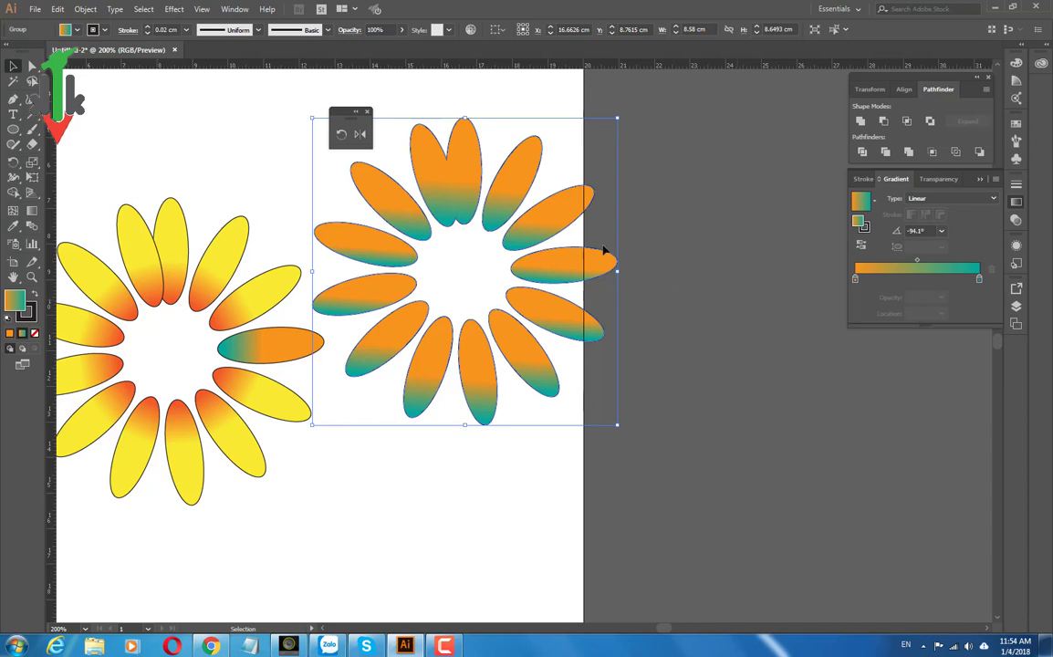
{"action": "key", "text": "Delete"}
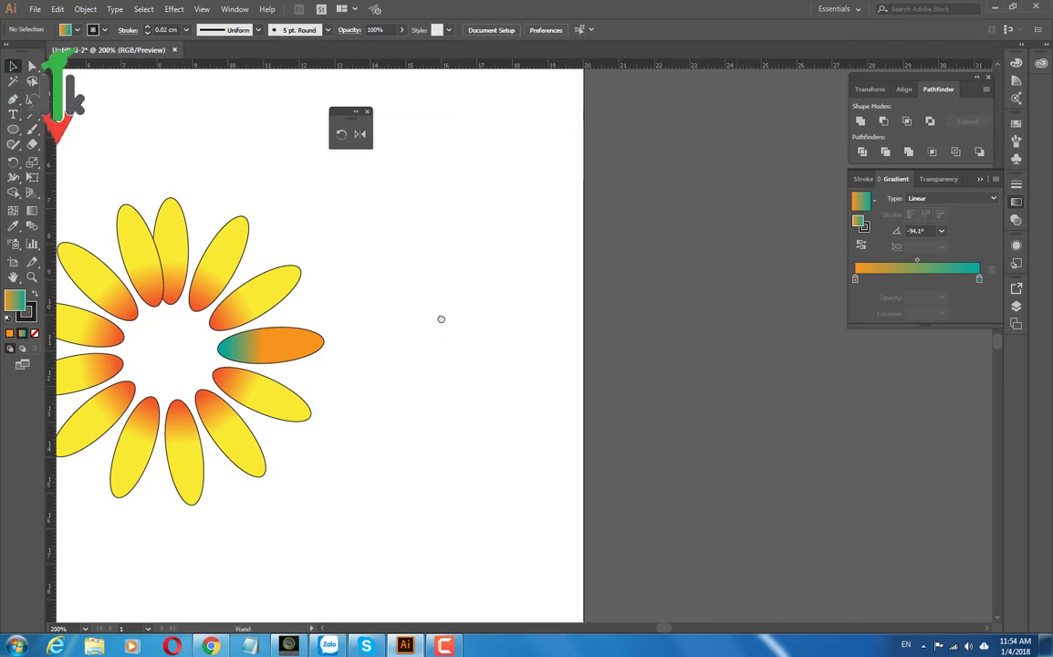
- Reduce the yellow flower to its top petal and move it toward the page centre
{"action": "left_click_drag", "start_coordinate": [349, 323], "coordinate": [531, 258]}
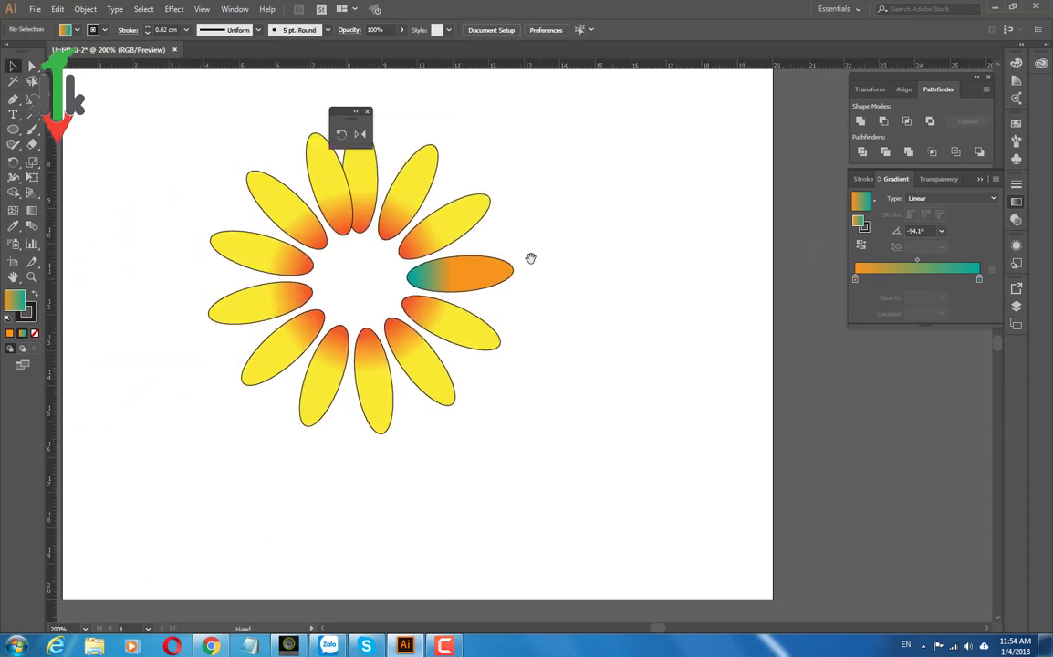
{"action": "left_click", "coordinate": [324, 183]}
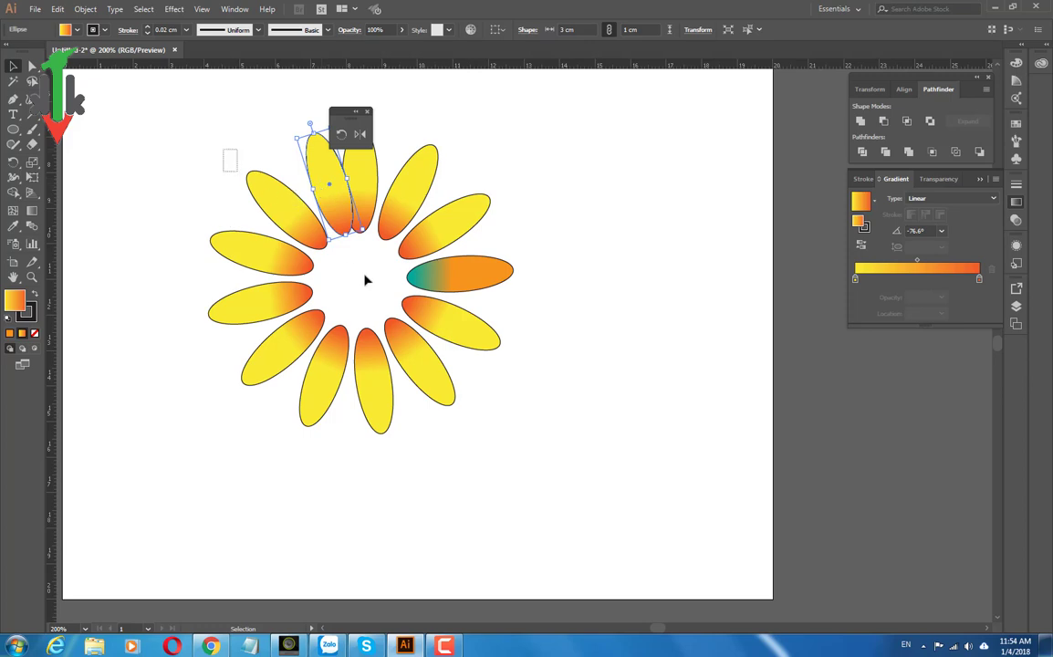
{"action": "left_click_drag", "start_coordinate": [223, 149], "coordinate": [510, 438]}
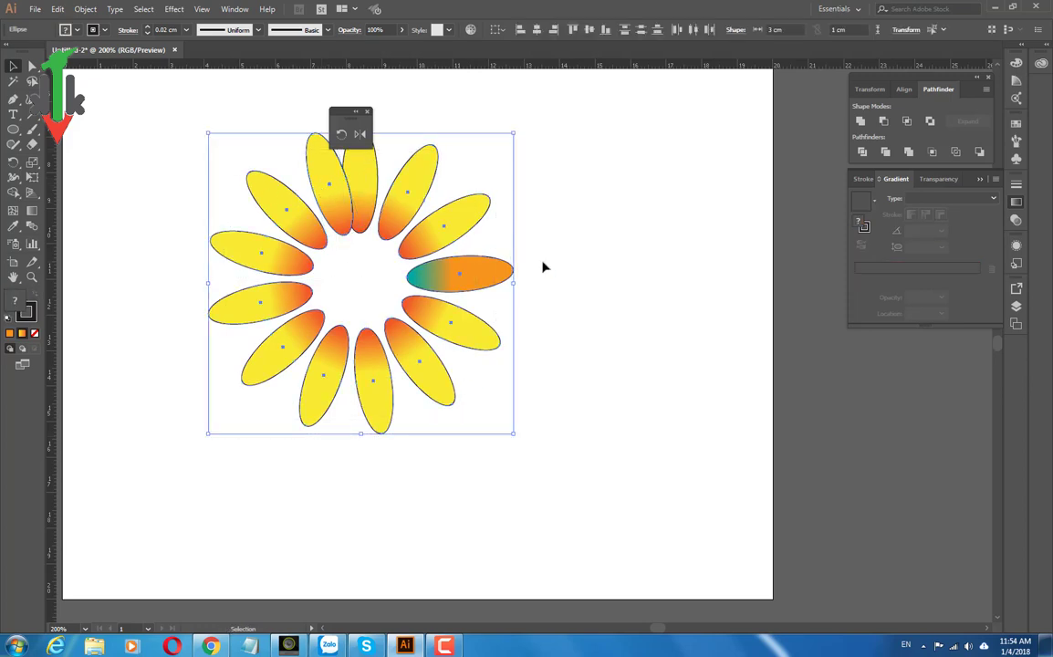
{"action": "key", "text": "ctrl+z"}
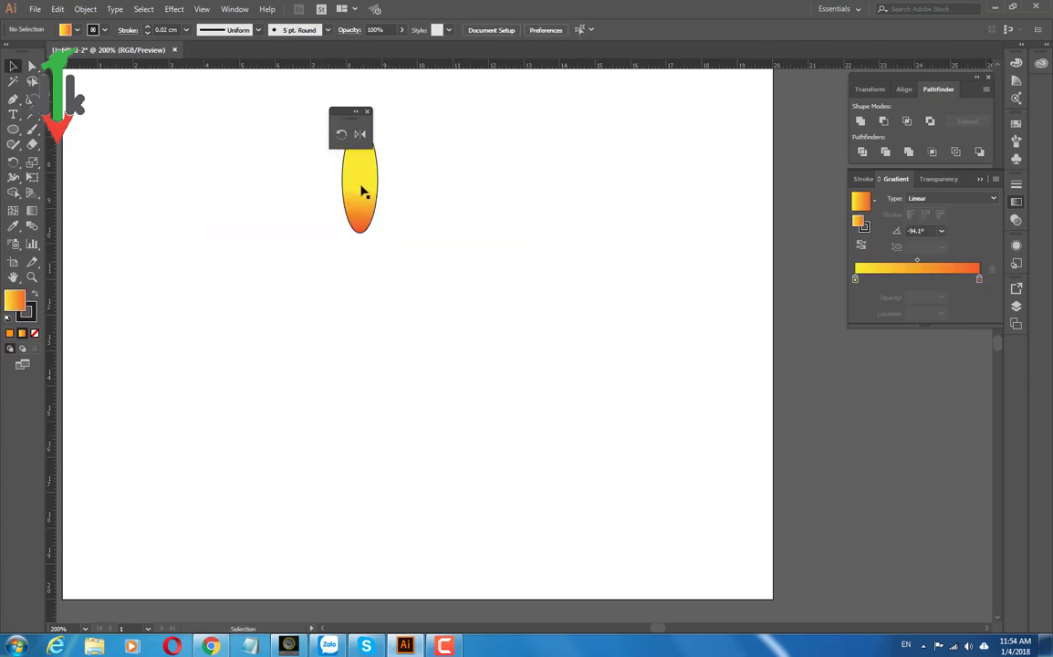
{"action": "left_click_drag", "start_coordinate": [359, 190], "coordinate": [442, 220]}
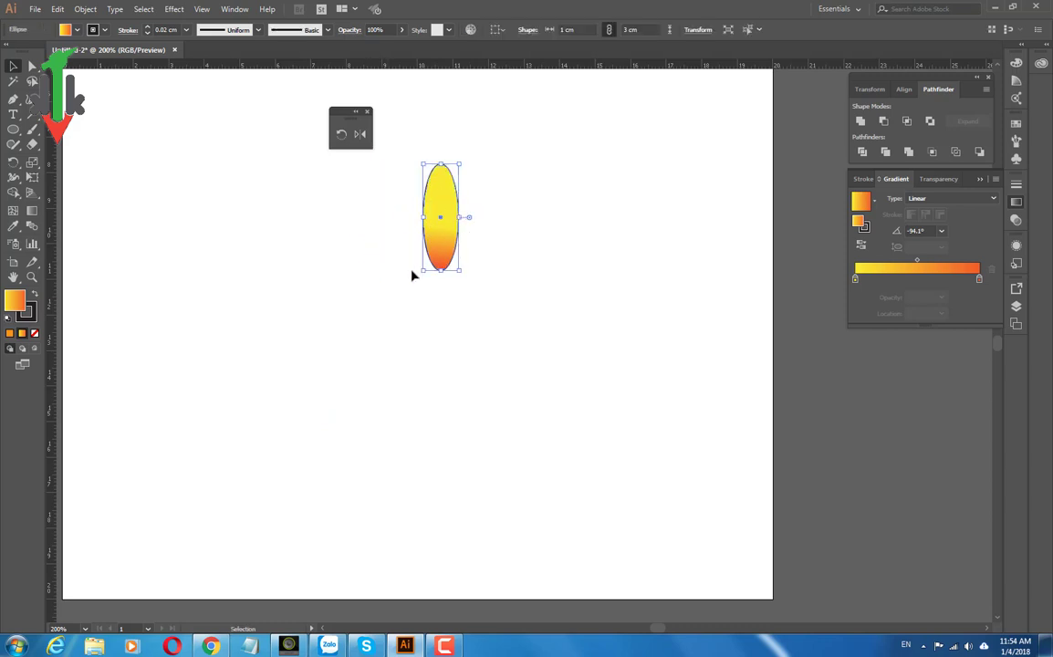
- Rotate-copy the petal around a centre below, repeat with Ctrl+D, and delete the overlapping extra
{"action": "left_click", "coordinate": [13, 162]}
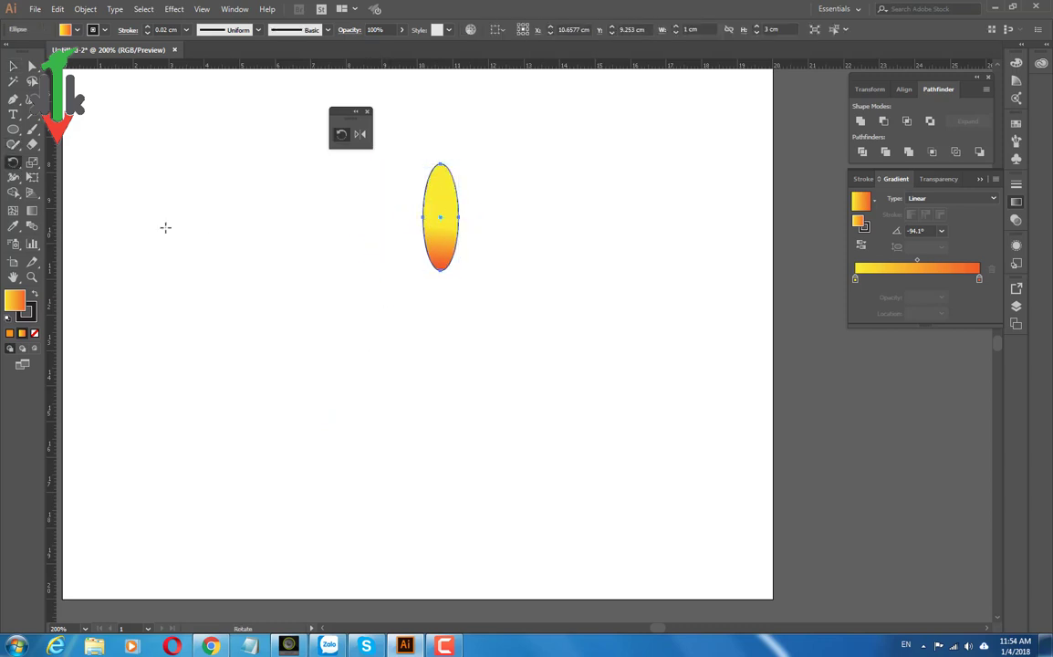
{"action": "left_click", "coordinate": [439, 332]}
{"action": "left_click_drag", "start_coordinate": [451, 227], "coordinate": [490, 252]}
{"action": "key", "text": "ctrl+d"}
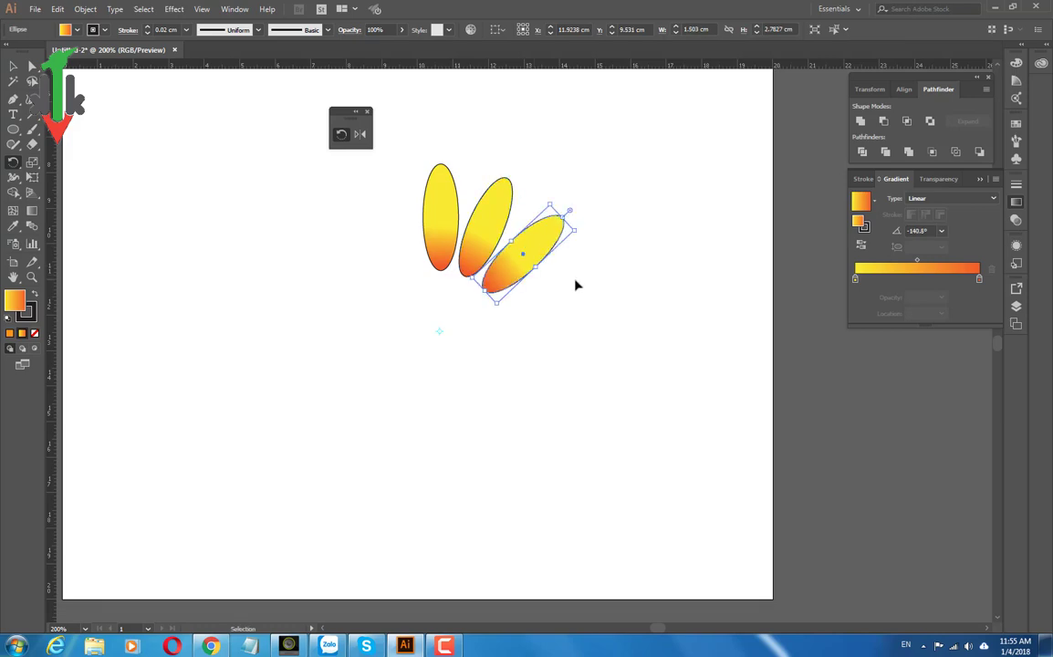
{"action": "key", "text": "ctrl+d"}
{"action": "key", "text": "ctrl+d"}
{"action": "key", "text": "ctrl+d"}
{"action": "key", "text": "ctrl+d"}
{"action": "key", "text": "ctrl+d"}
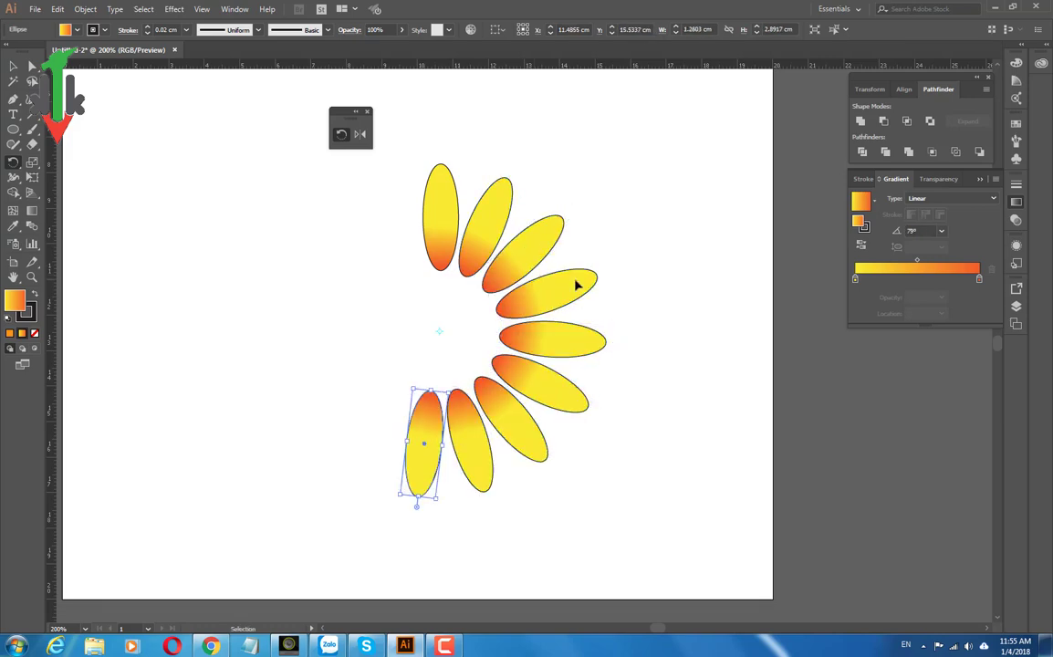
{"action": "key", "text": "ctrl+d"}
{"action": "key", "text": "ctrl+d"}
{"action": "key", "text": "ctrl+d"}
{"action": "key", "text": "ctrl+d"}
{"action": "key", "text": "ctrl+d"}
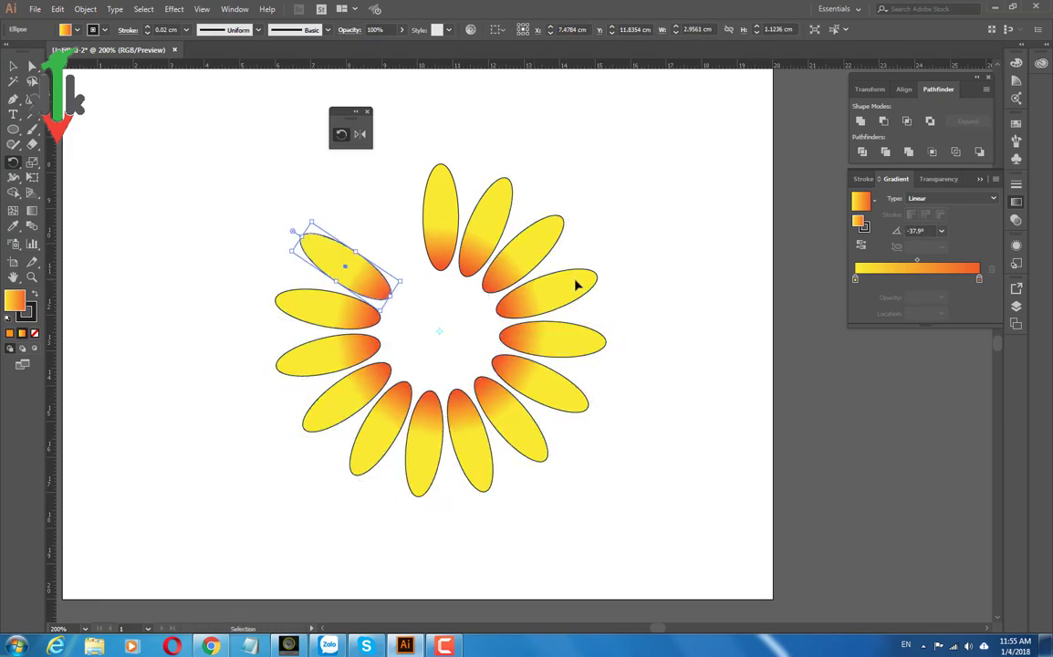
{"action": "key", "text": "ctrl+d"}
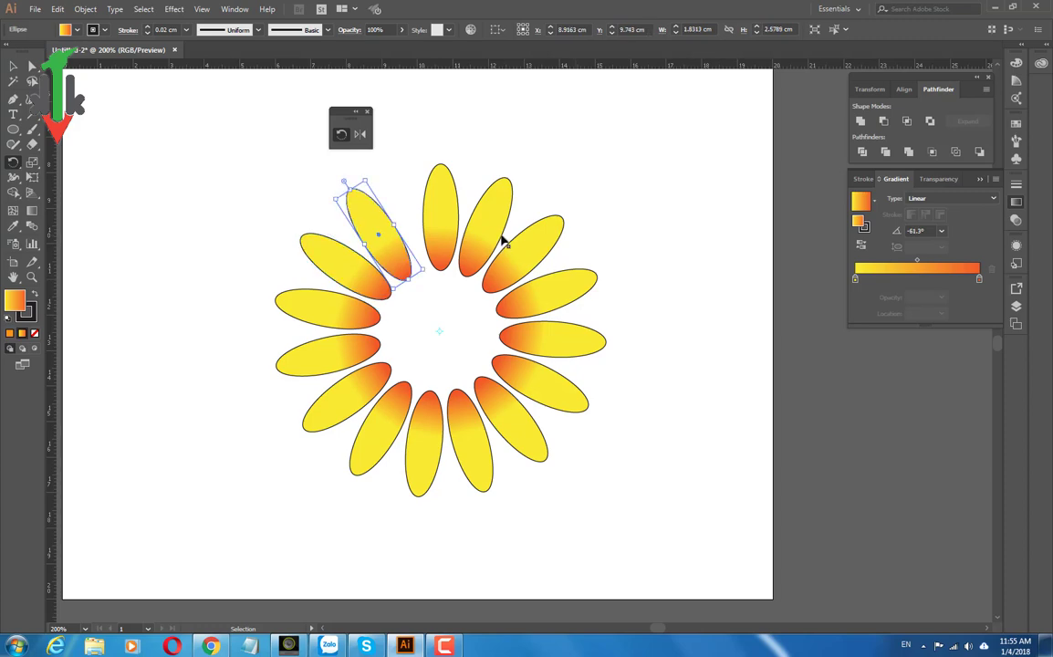
{"action": "key", "text": "ctrl+d"}
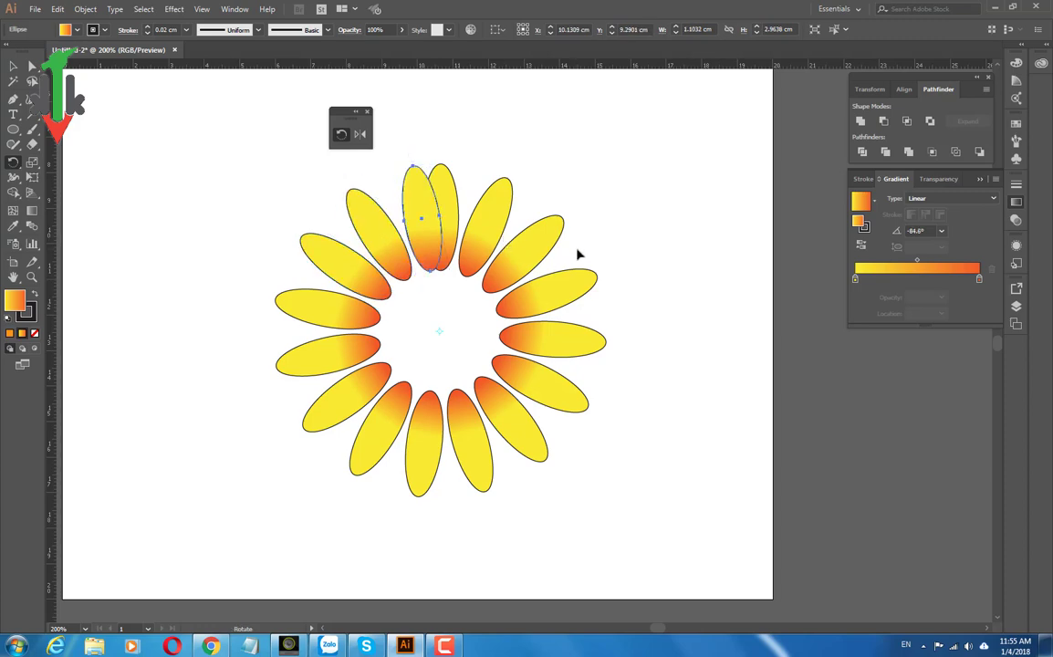
{"action": "key", "text": "Delete"}
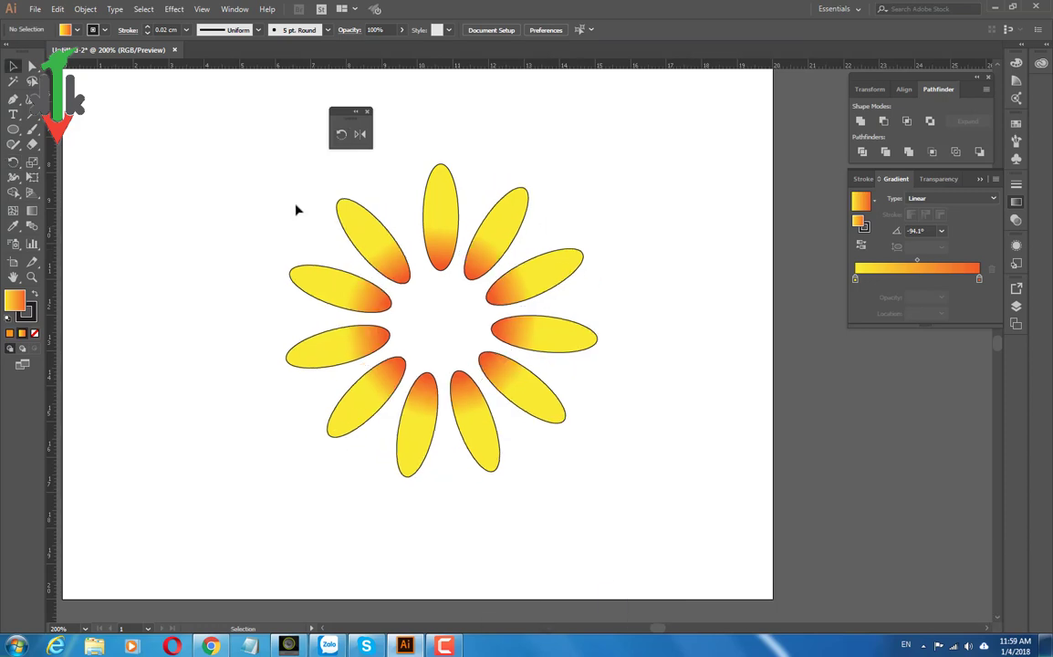
- Copy the flower to the right and Unite the copy's petals into one shape
{"action": "left_click_drag", "start_coordinate": [279, 187], "coordinate": [584, 448]}
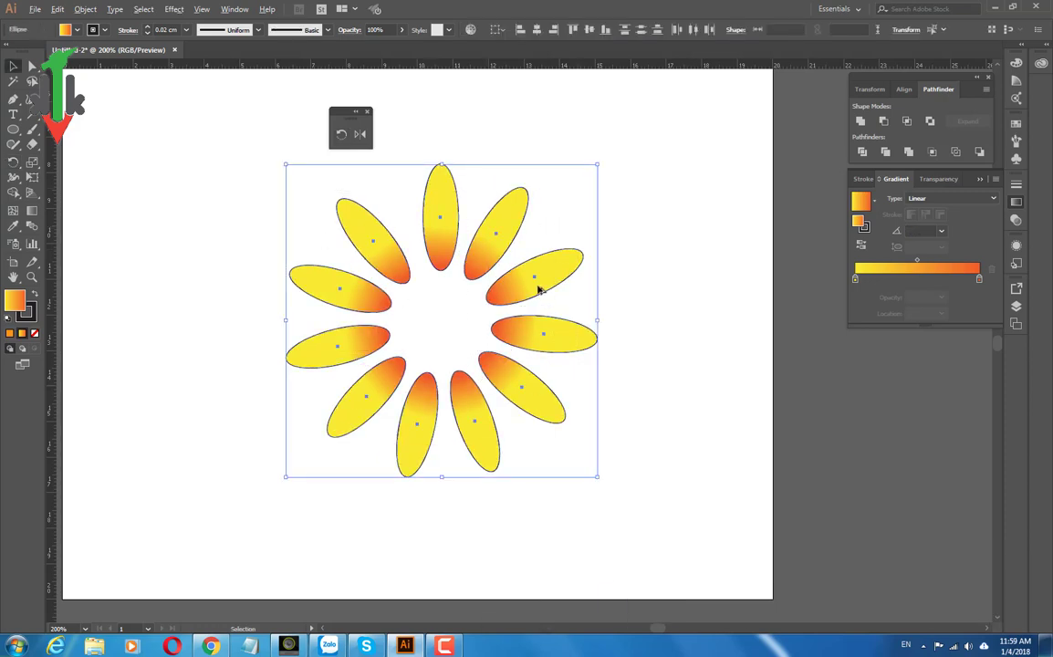
{"action": "mouse_move", "coordinate": [539, 289]}
{"action": "left_mouse_down"}
{"action": "mouse_move", "coordinate": [321, 309]}
{"action": "mouse_move", "coordinate": [625, 244]}
{"action": "mouse_move", "coordinate": [661, 219]}
{"action": "mouse_move", "coordinate": [672, 223]}
{"action": "left_mouse_up"}
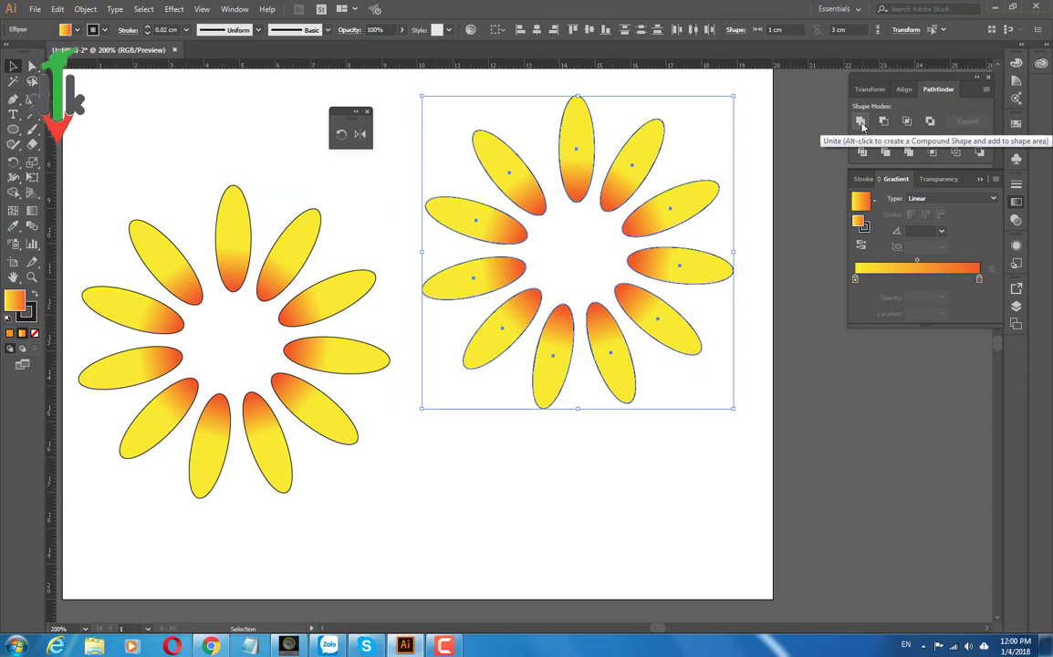
{"action": "left_click", "coordinate": [861, 121]}
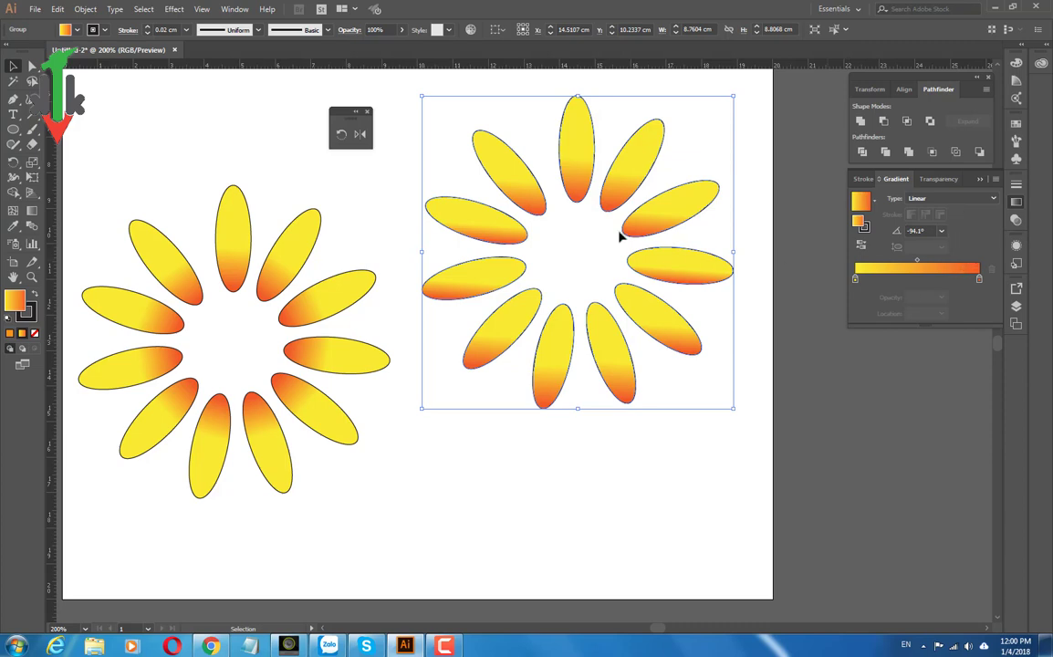
- Switch the right flower's gradient to Radial and spread it outward from the centre
{"action": "key", "text": "g"}
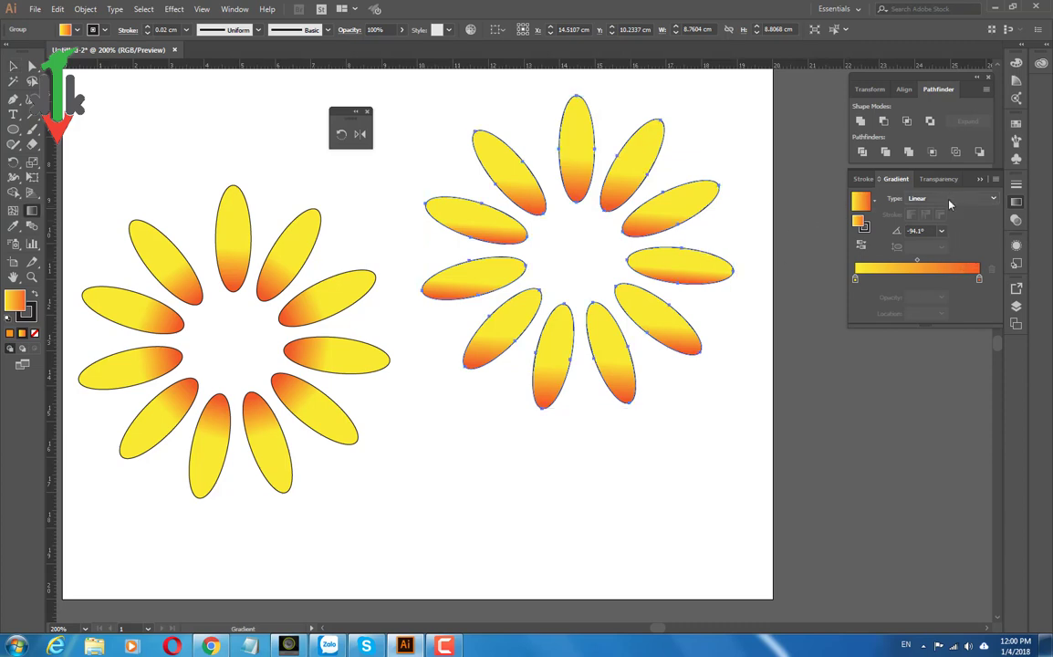
{"action": "left_click", "coordinate": [947, 198]}
{"action": "left_click", "coordinate": [928, 224]}
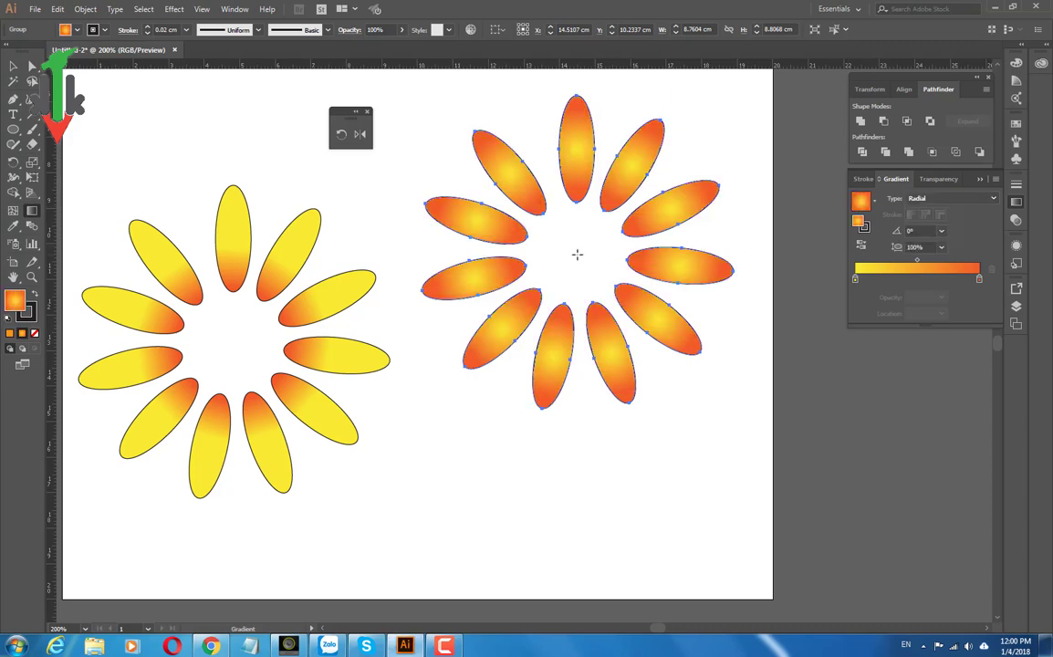
{"action": "left_click_drag", "start_coordinate": [577, 253], "coordinate": [630, 176]}
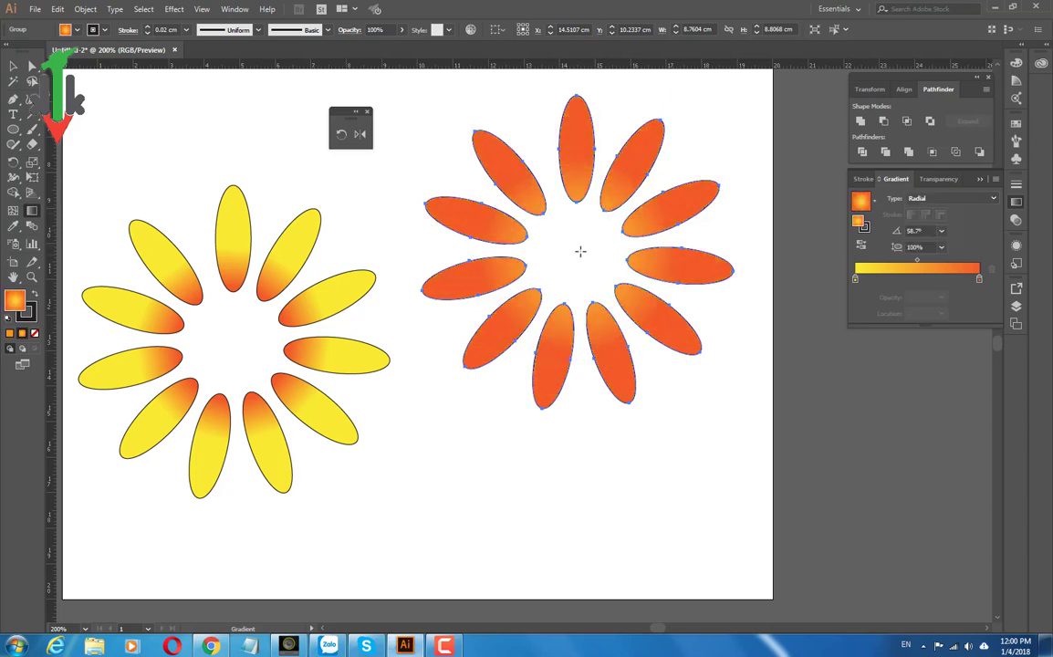
{"action": "left_click_drag", "start_coordinate": [582, 250], "coordinate": [676, 121]}
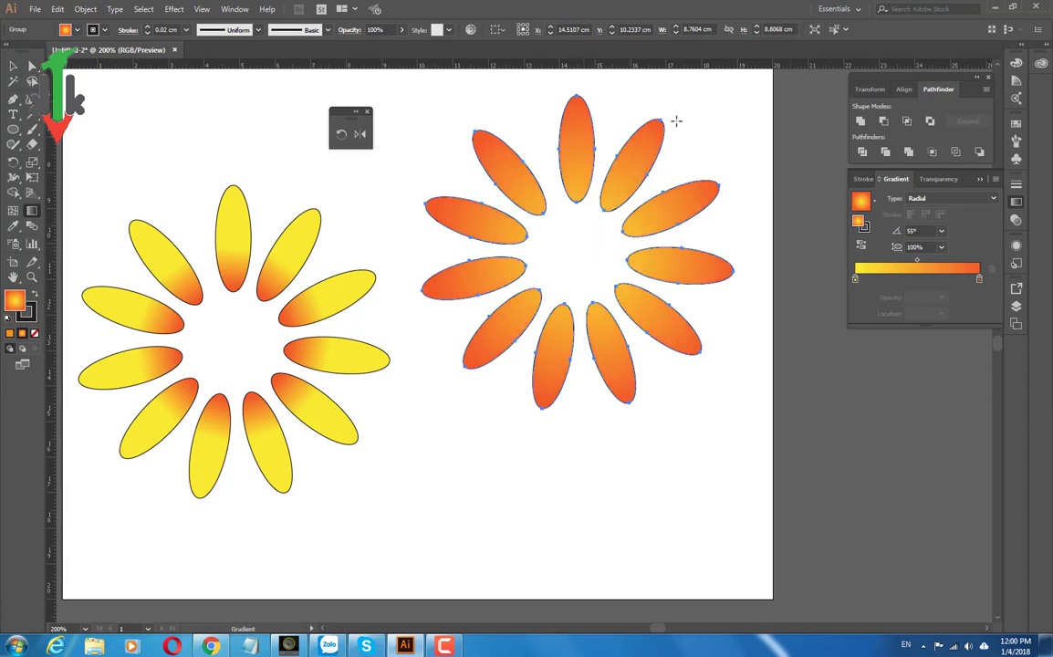
{"action": "left_click_drag", "start_coordinate": [588, 242], "coordinate": [683, 123]}
- Add a green middle gradient stop, re-spread the gradient, and deselect the flower
{"action": "left_click", "coordinate": [929, 280]}
{"action": "double_click", "coordinate": [929, 279]}
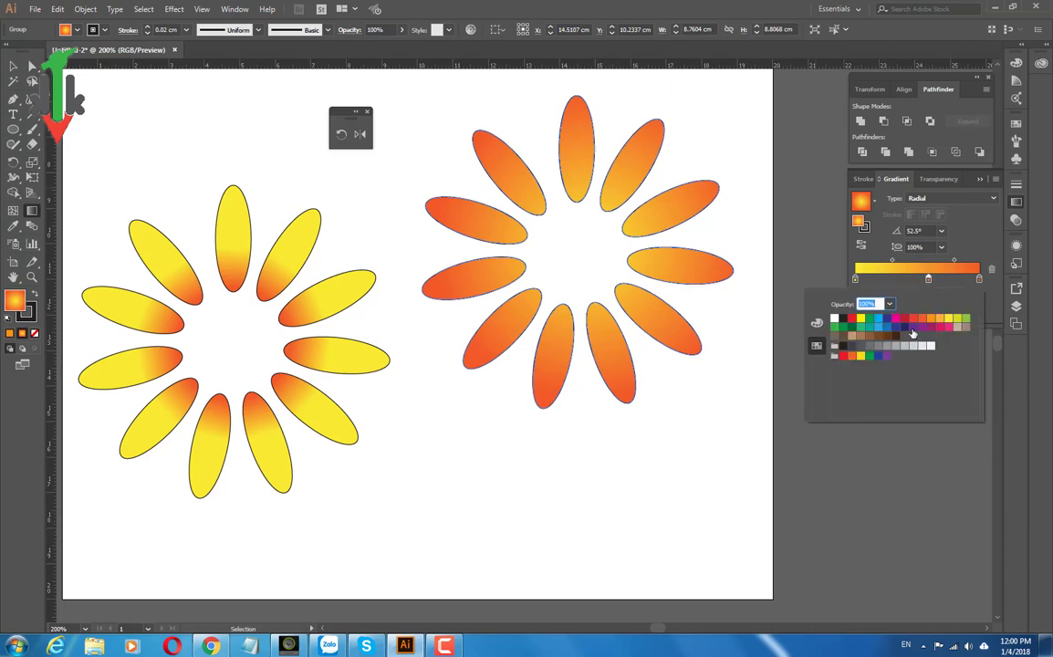
{"action": "left_click", "coordinate": [967, 320]}
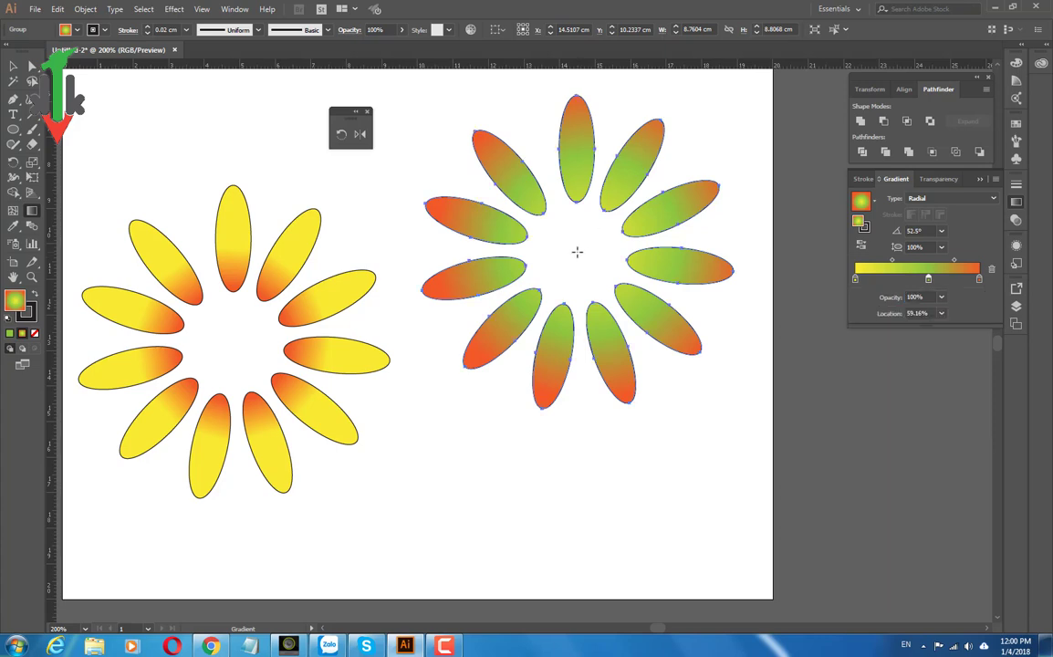
{"action": "left_click_drag", "start_coordinate": [575, 243], "coordinate": [661, 181]}
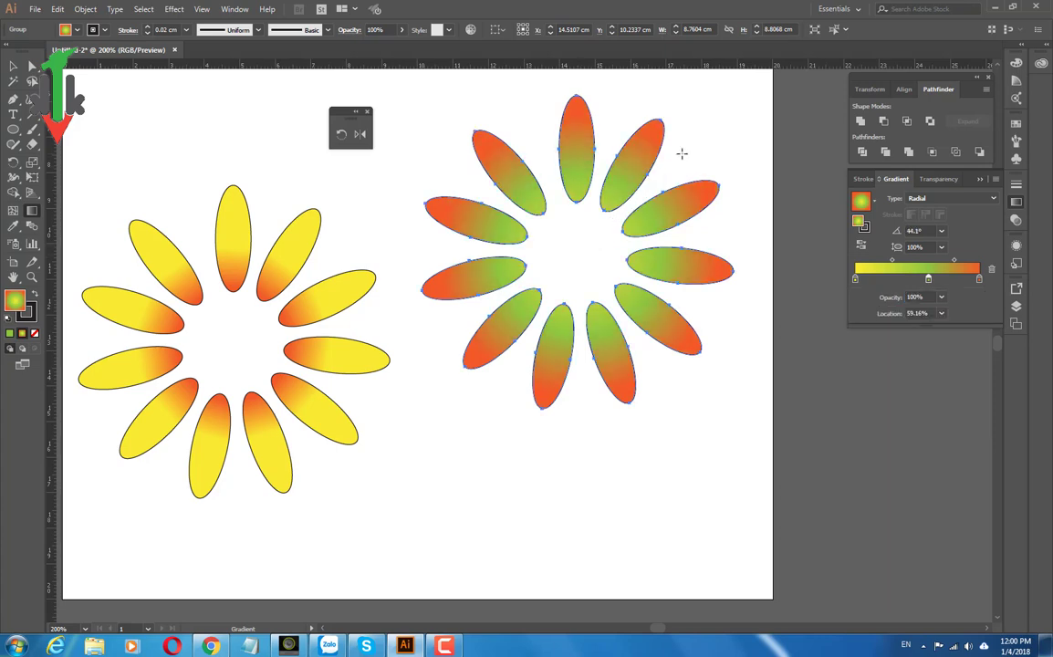
{"action": "left_click", "coordinate": [13, 65]}
{"action": "left_click", "coordinate": [566, 487]}
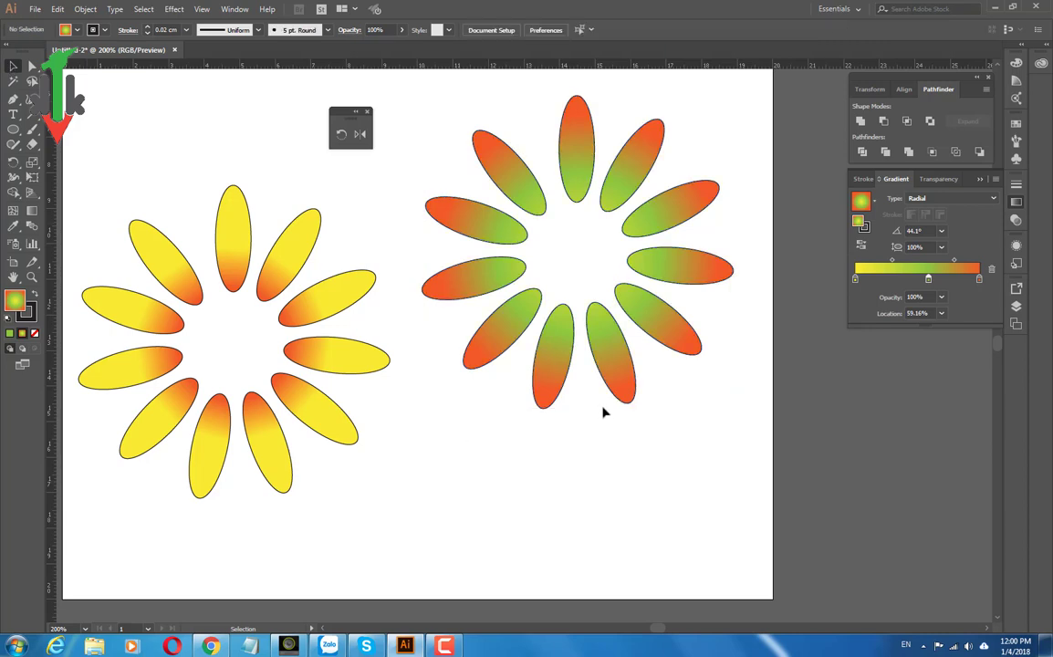
- Draw a circle at the right flower's centre, replacing a mistaken rounded rectangle
{"action": "left_click", "coordinate": [15, 132]}
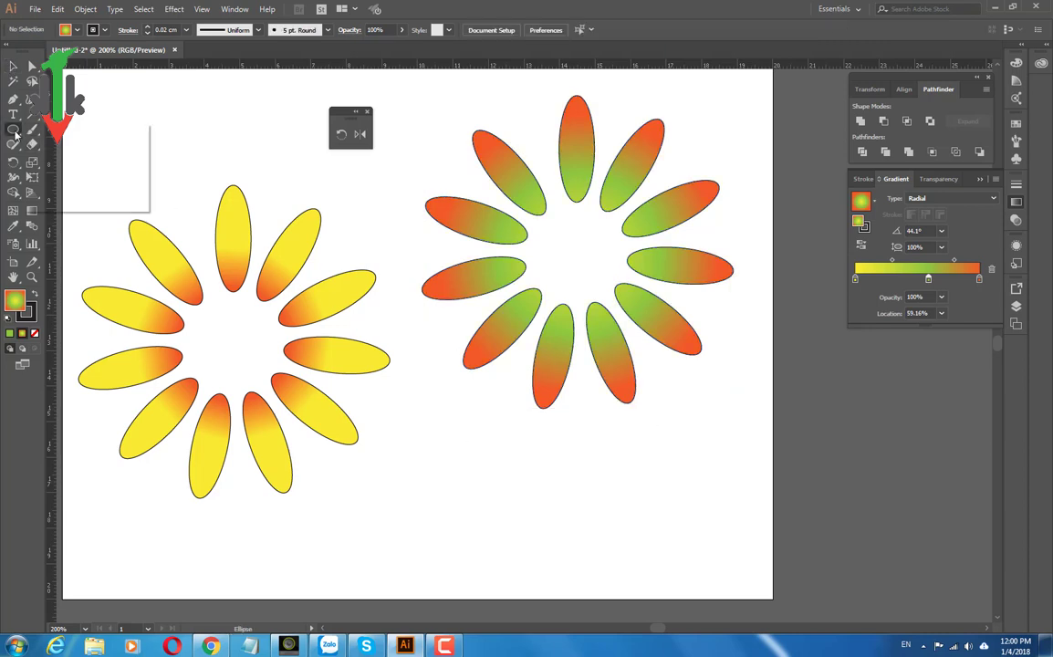
{"action": "left_click", "coordinate": [87, 145]}
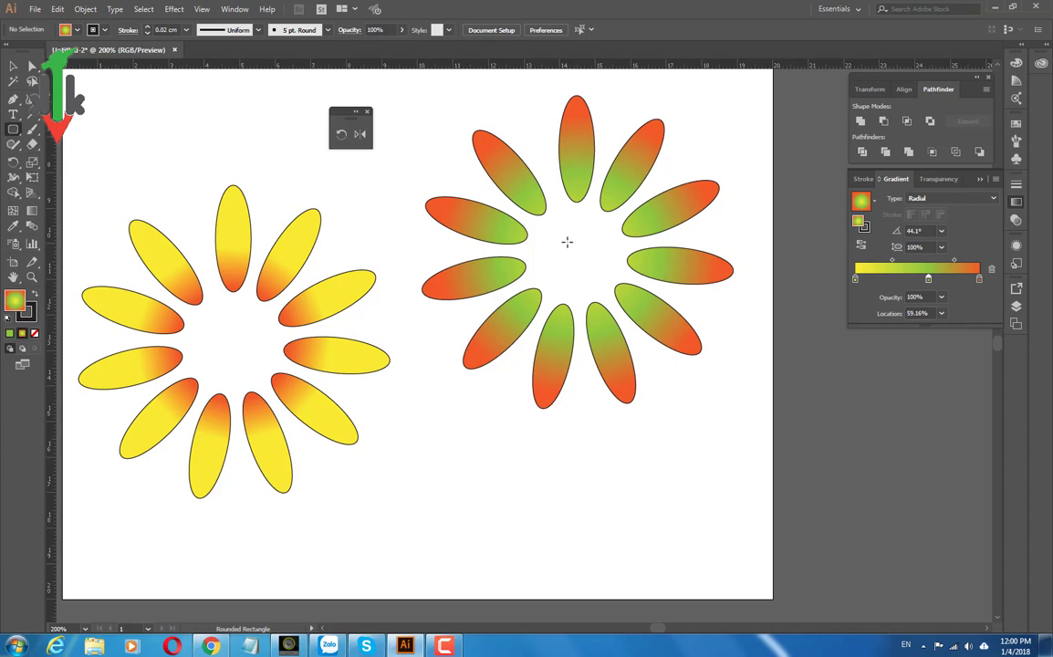
{"action": "left_click_drag", "start_coordinate": [582, 253], "coordinate": [614, 290]}
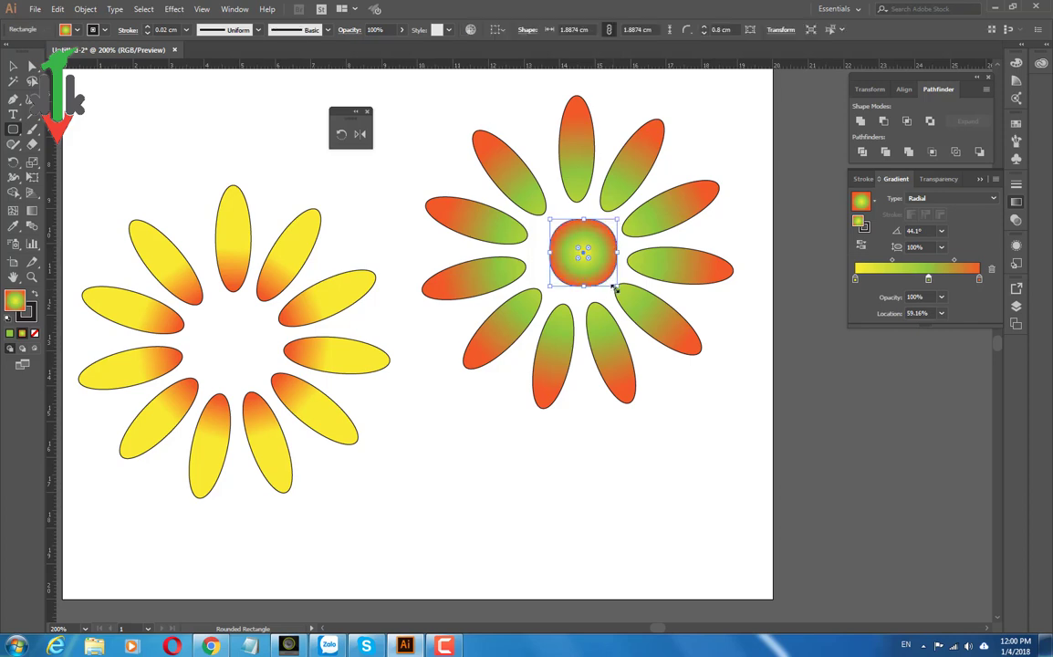
{"action": "key", "text": "Delete"}
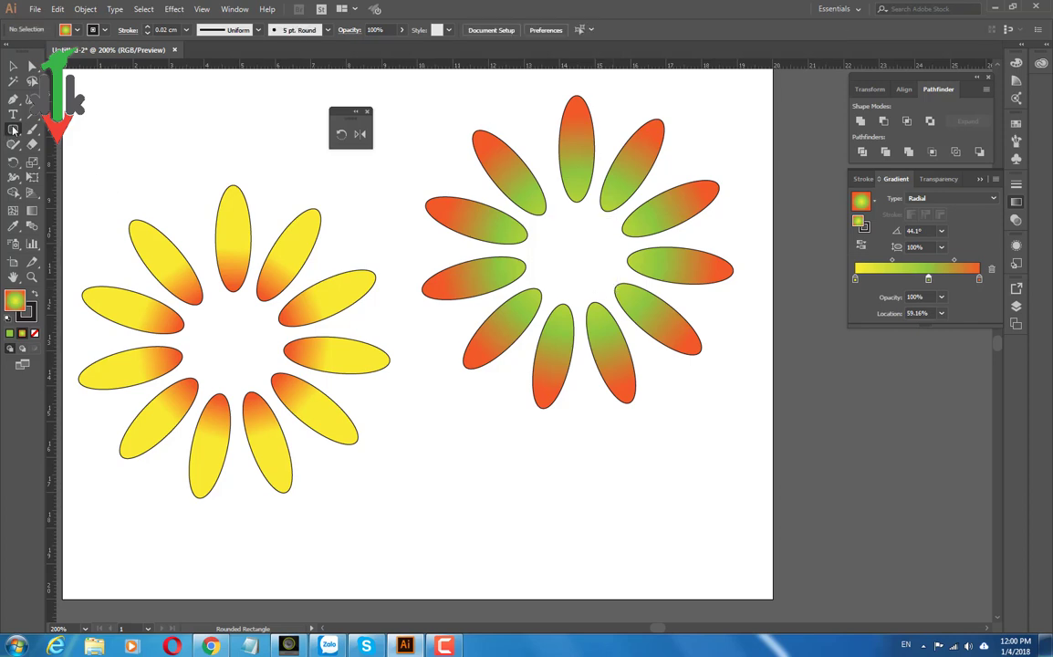
{"action": "left_click_drag", "start_coordinate": [13, 130], "coordinate": [87, 157]}
{"action": "left_click_drag", "start_coordinate": [561, 239], "coordinate": [616, 306]}
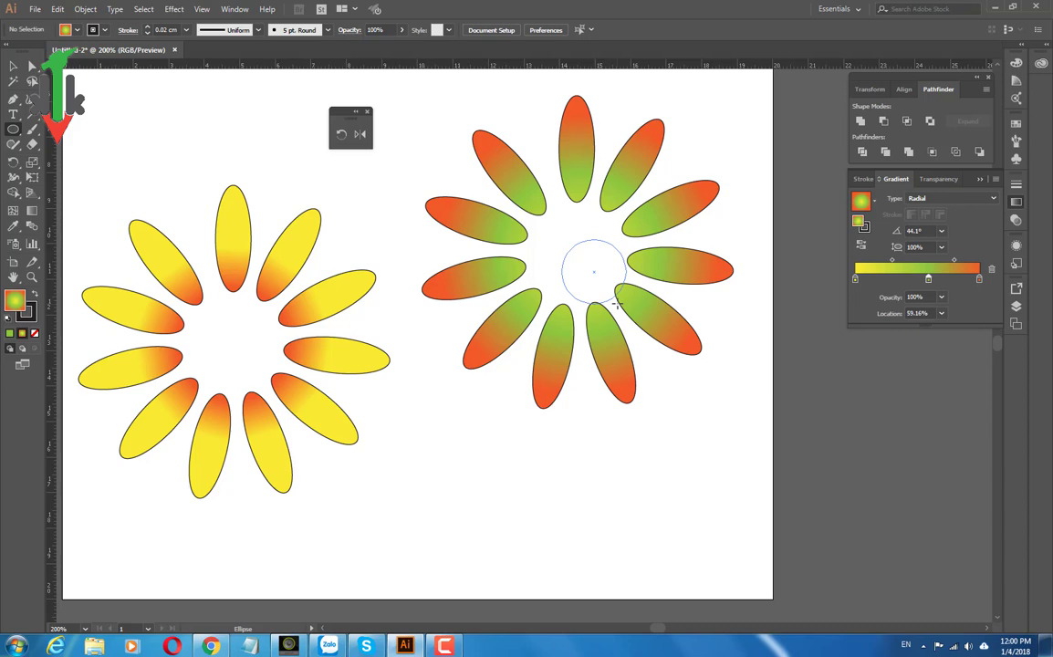
{"action": "mouse_move", "coordinate": [618, 303]}
{"action": "left_mouse_down"}
{"action": "mouse_move", "coordinate": [601, 288]}
{"action": "mouse_move", "coordinate": [620, 293]}
{"action": "left_mouse_up"}
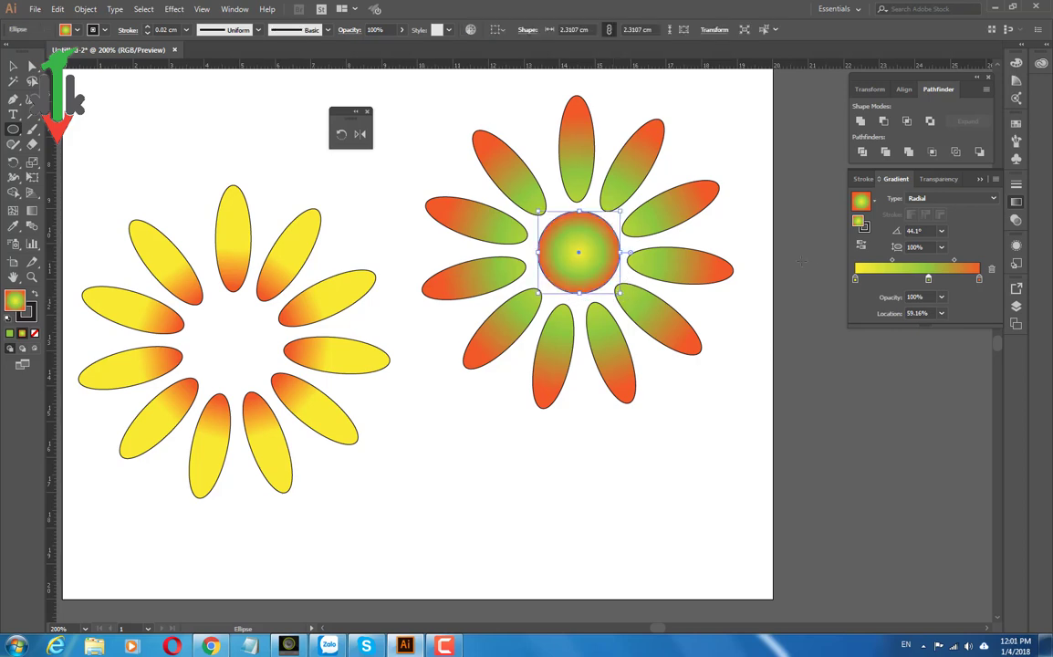
- Change the circle's middle gradient stop to dark blue, then deselect the circle
{"action": "double_click", "coordinate": [929, 278]}
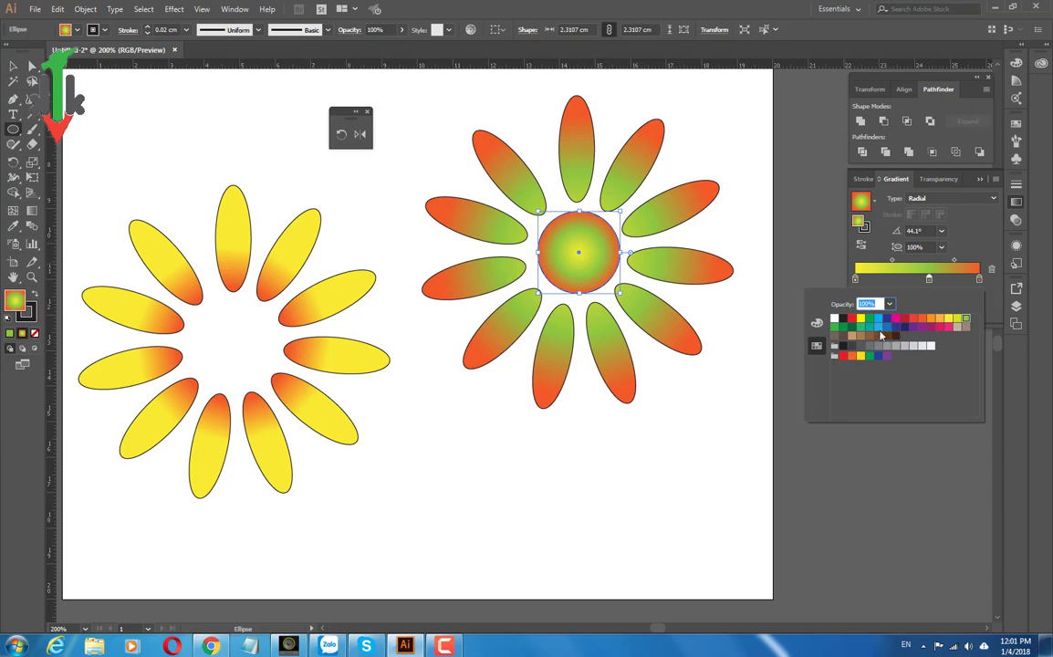
{"action": "left_click", "coordinate": [896, 328]}
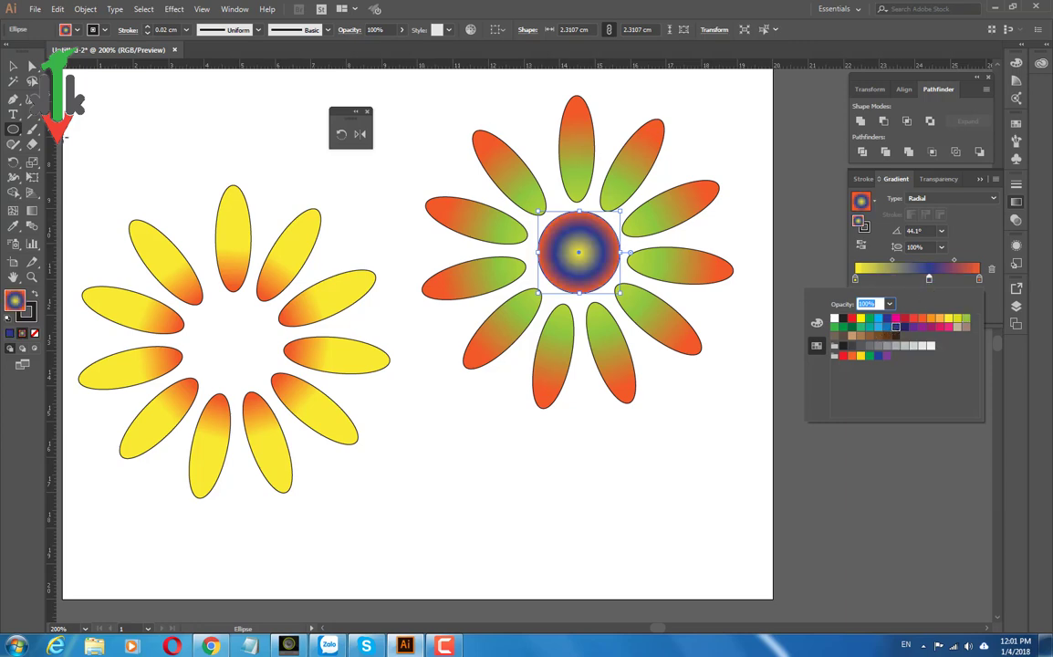
{"action": "left_click", "coordinate": [677, 457]}
{"action": "left_click", "coordinate": [744, 191]}
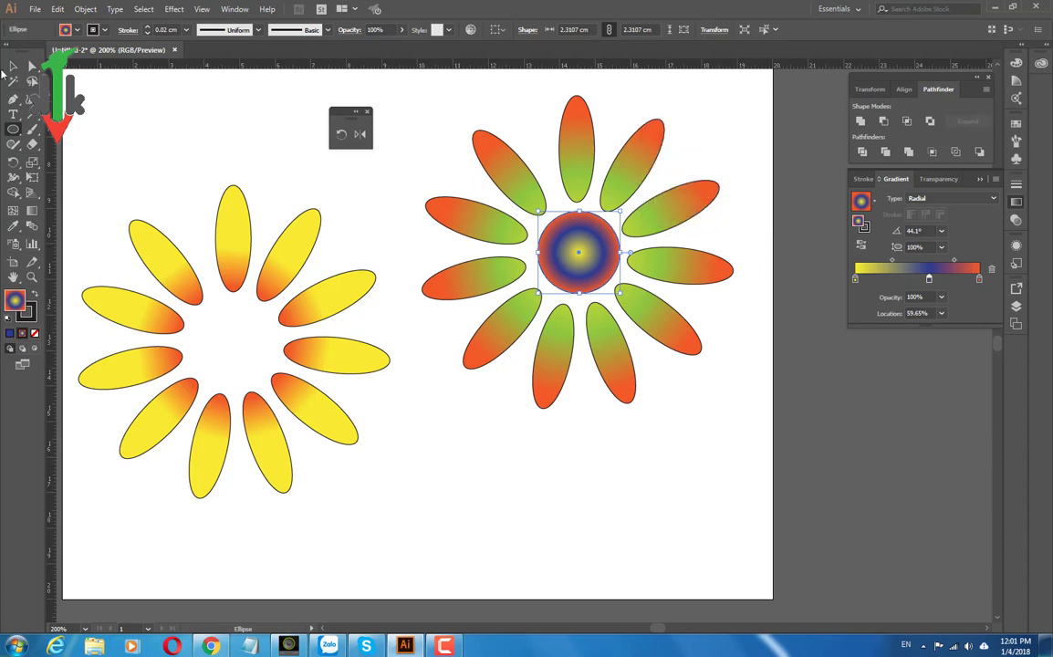
{"action": "left_click", "coordinate": [13, 67]}
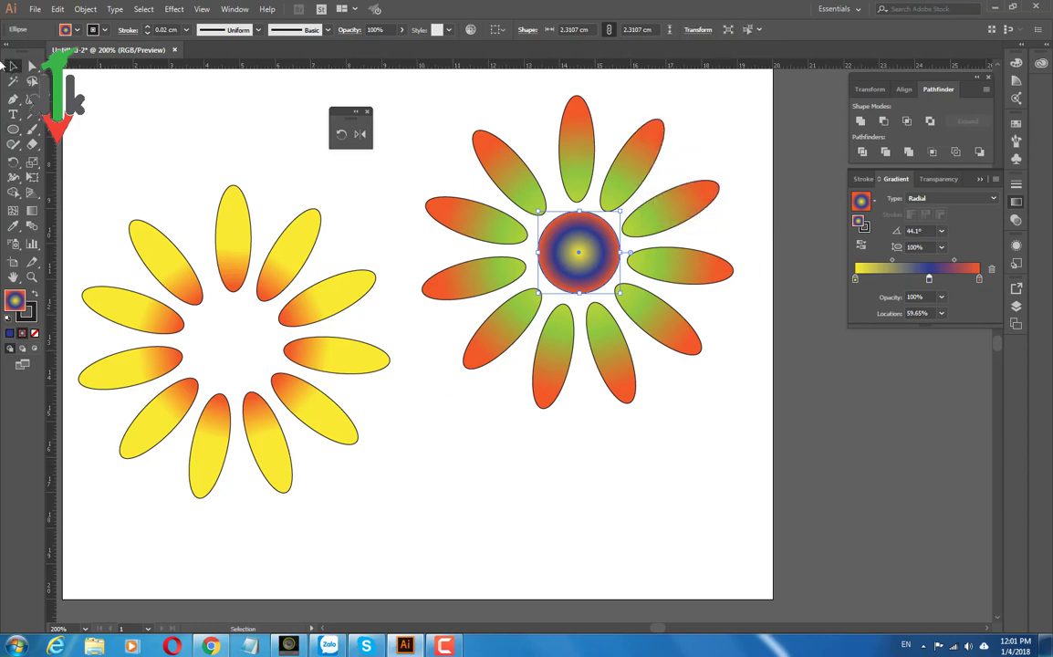
{"action": "left_click", "coordinate": [410, 142]}
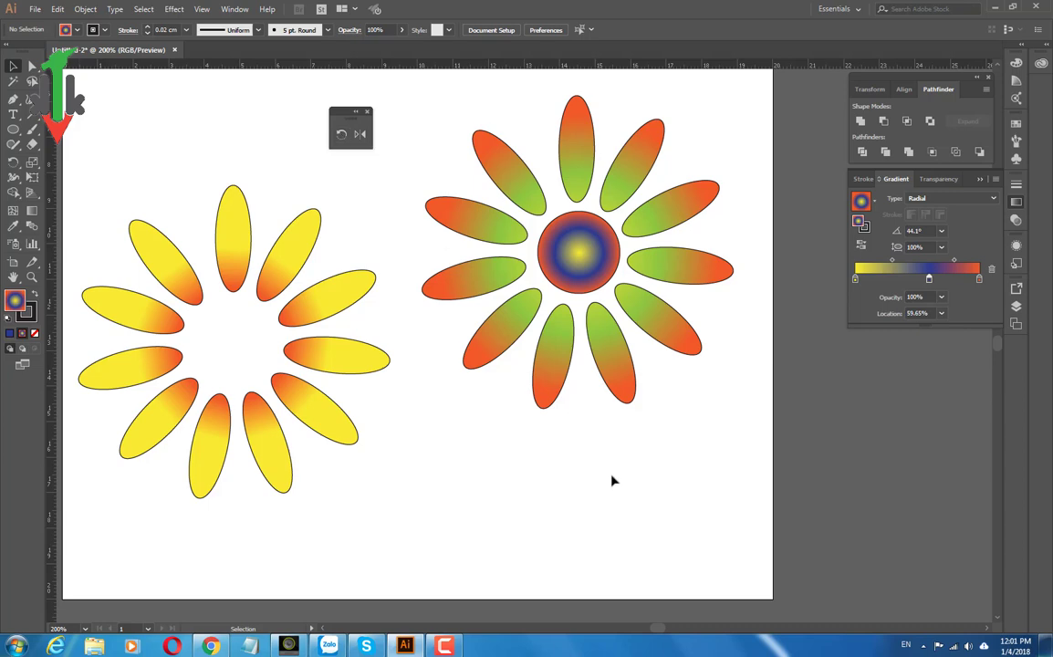
- Zoom out, move the floating Rotate/Reflect panel aside, and select then deselect the right flower
{"action": "scroll", "coordinate": [612, 481], "scroll_direction": "down", "scroll_amount": 1}
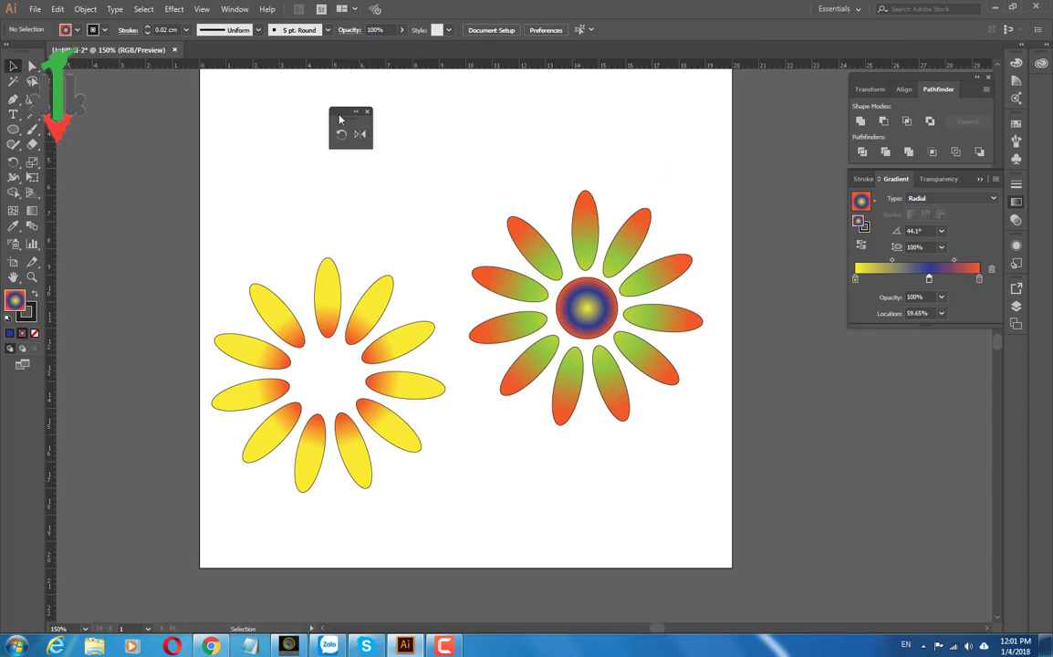
{"action": "left_click_drag", "start_coordinate": [339, 111], "coordinate": [193, 91]}
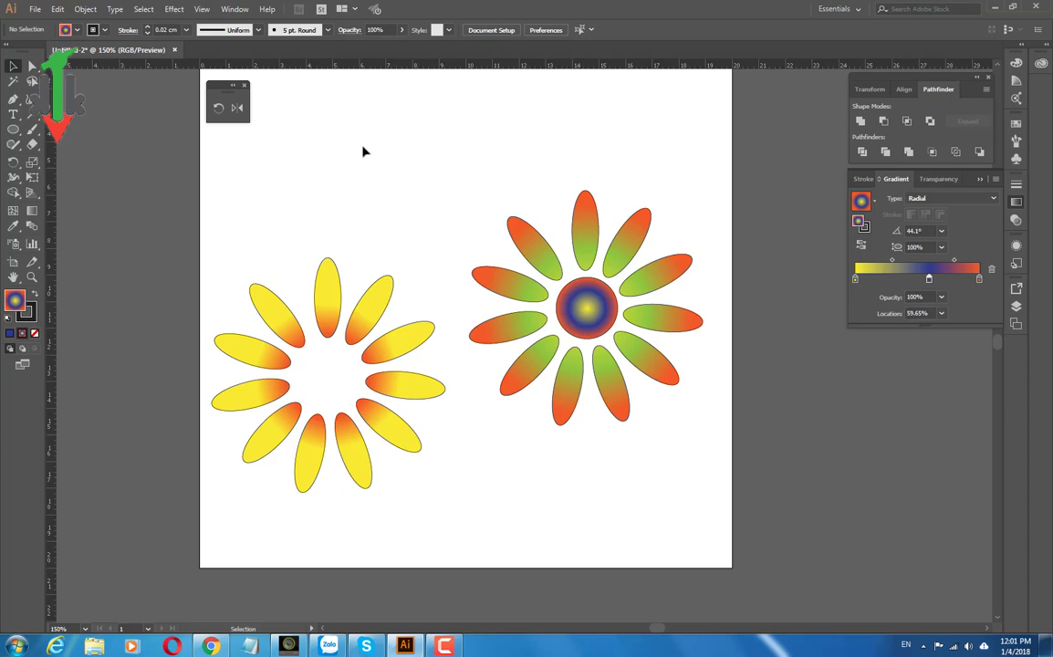
{"action": "mouse_move", "coordinate": [441, 186]}
{"action": "left_mouse_down"}
{"action": "mouse_move", "coordinate": [669, 288]}
{"action": "mouse_move", "coordinate": [728, 291]}
{"action": "left_mouse_up"}
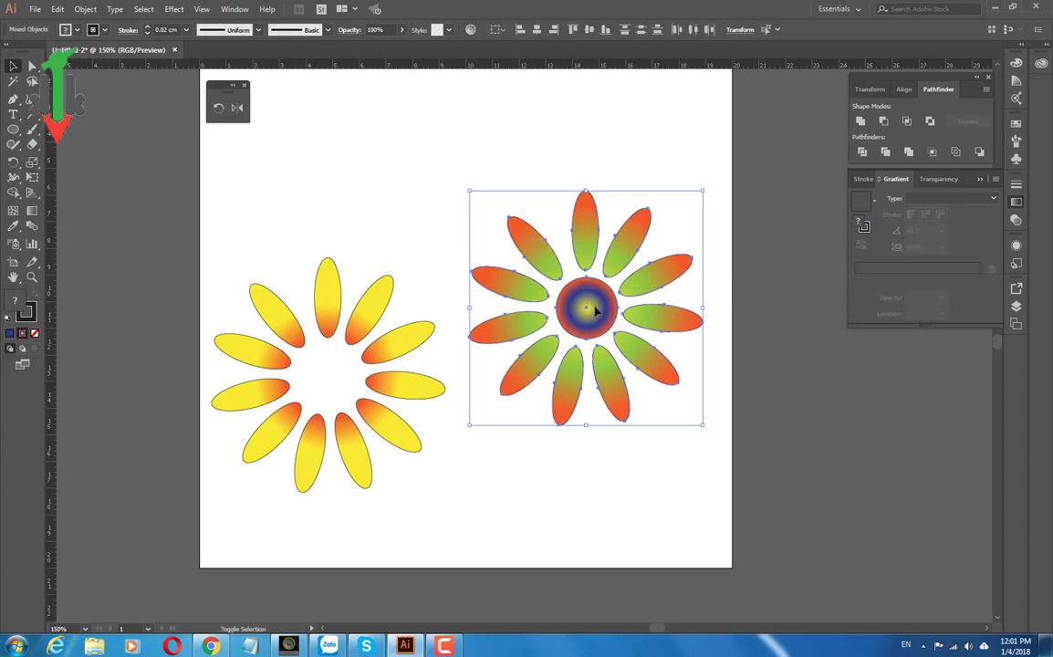
{"action": "left_click", "coordinate": [227, 236]}
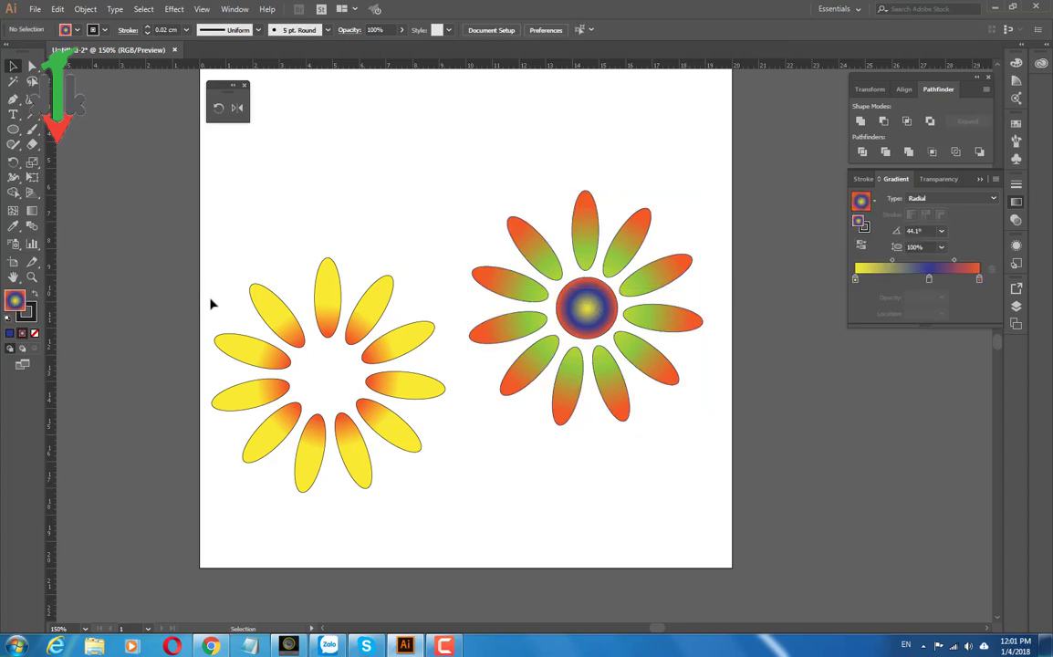
- Delete the left flower's upper petals and select the remaining lower half-ring
{"action": "left_click_drag", "start_coordinate": [235, 319], "coordinate": [454, 355]}
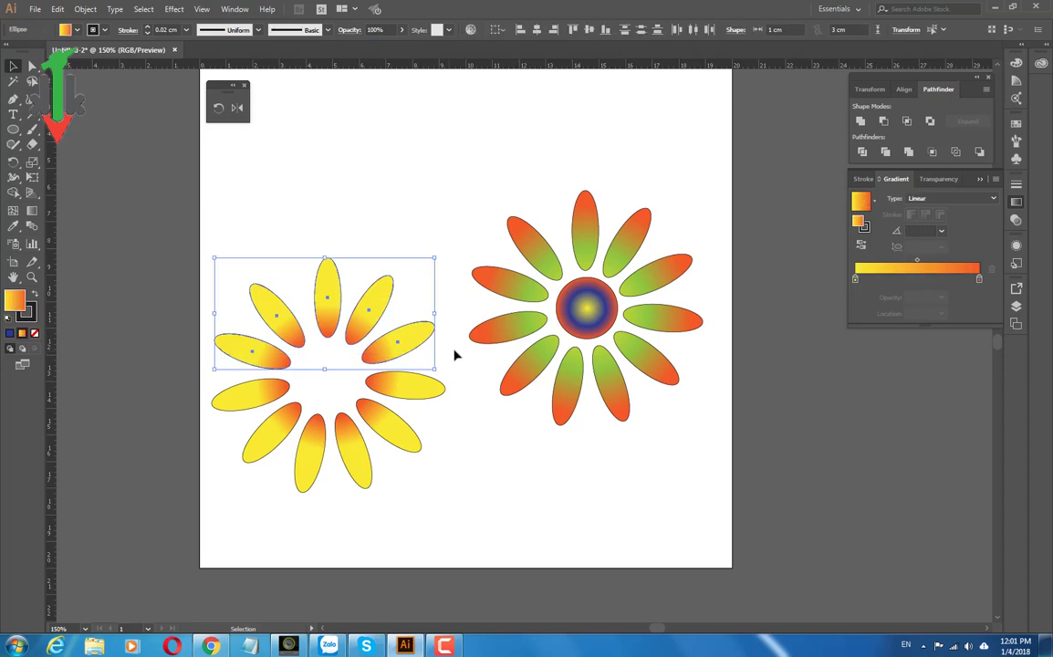
{"action": "key", "text": "Delete"}
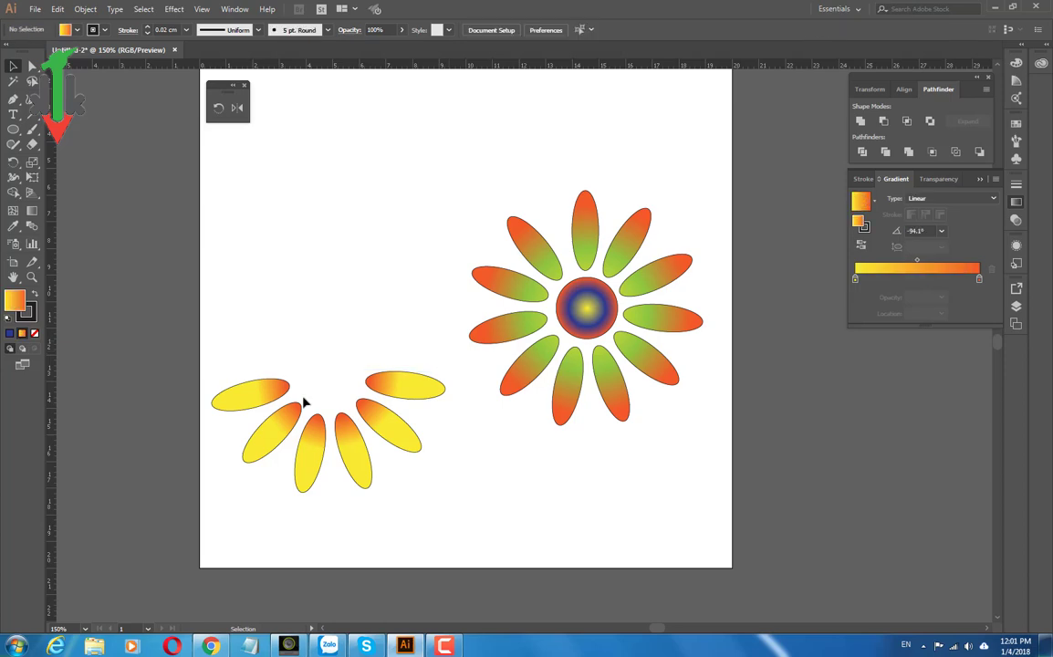
{"action": "left_click_drag", "start_coordinate": [215, 365], "coordinate": [447, 471]}
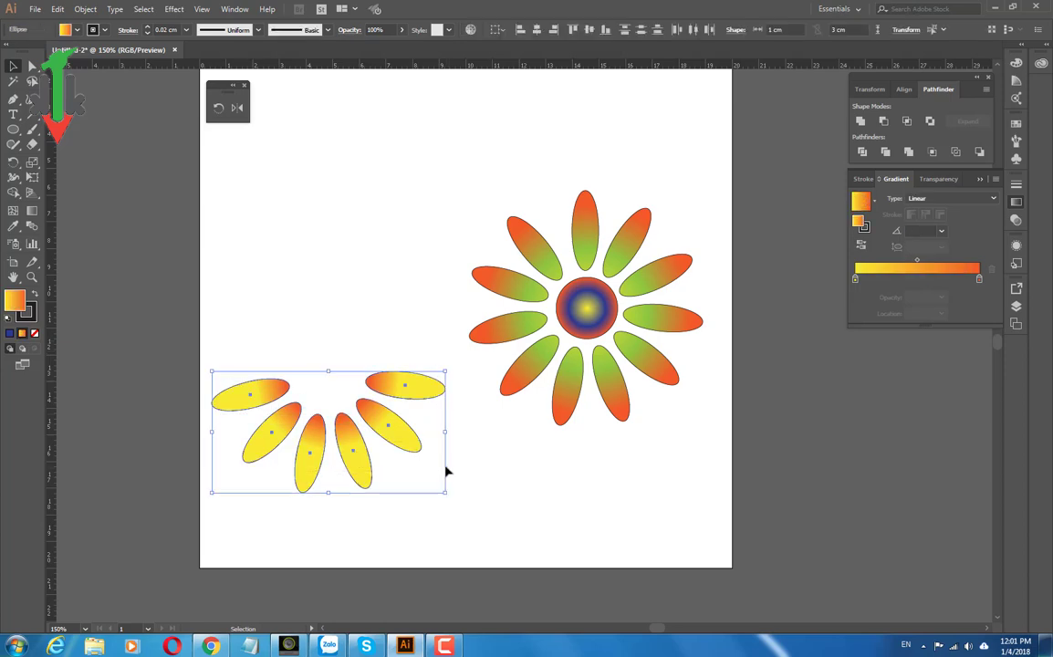
{"action": "key", "text": "a"}
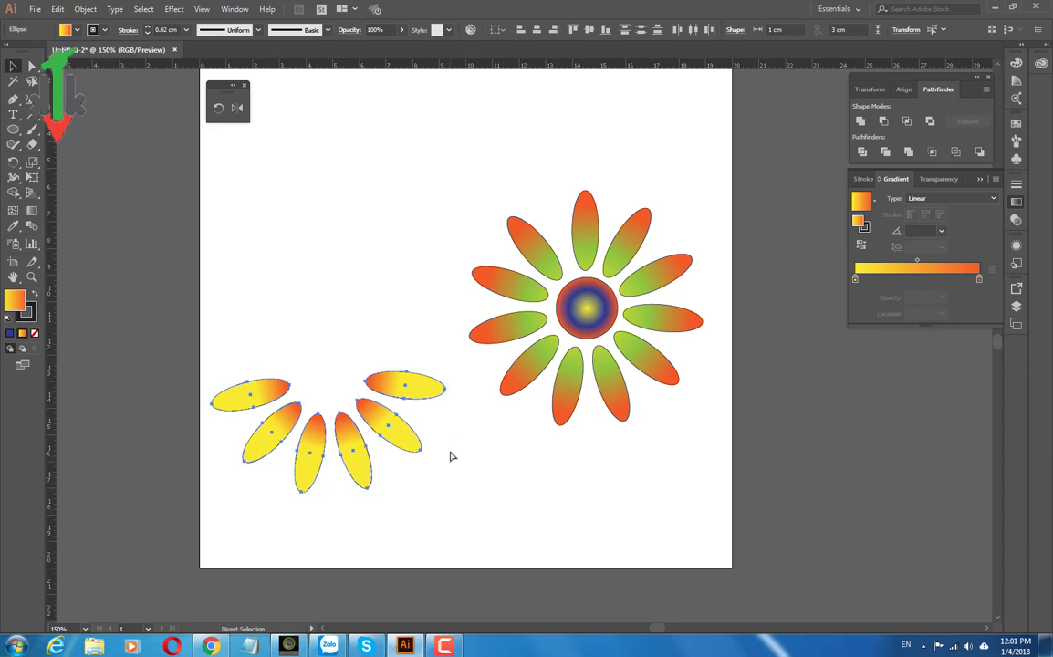
{"action": "key", "text": "v"}
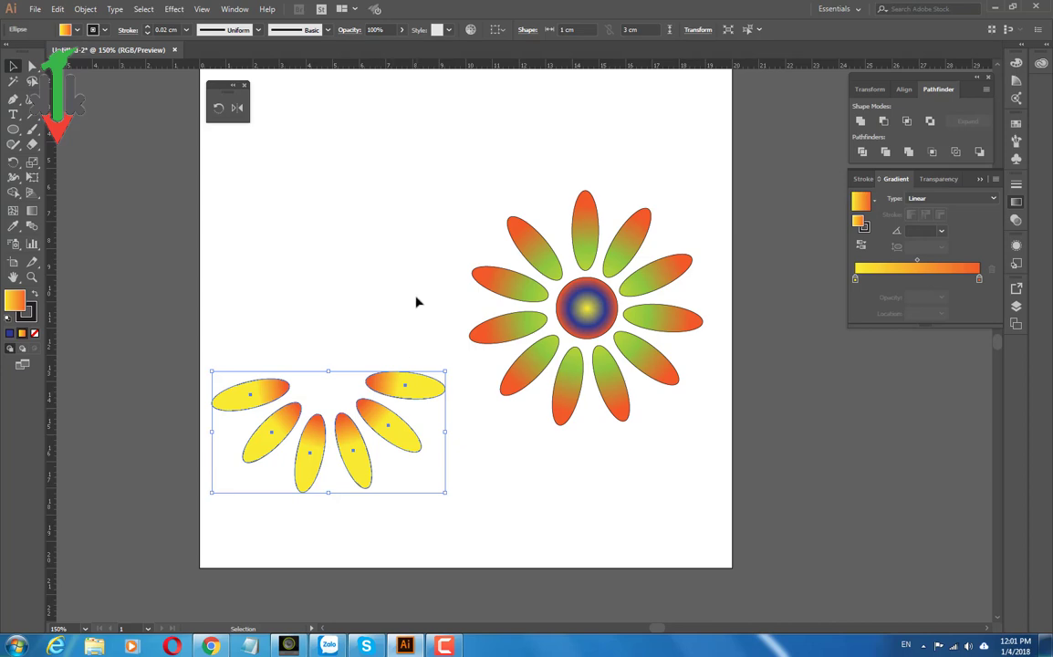
{"action": "left_click", "coordinate": [238, 109]}
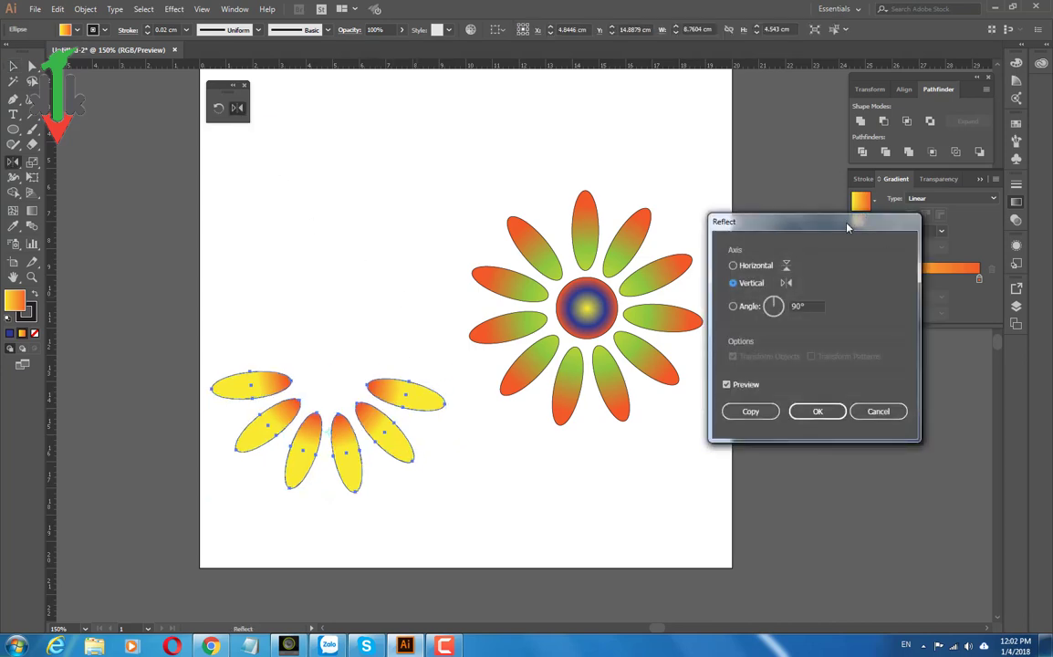
{"action": "left_click_drag", "start_coordinate": [849, 223], "coordinate": [867, 155]}
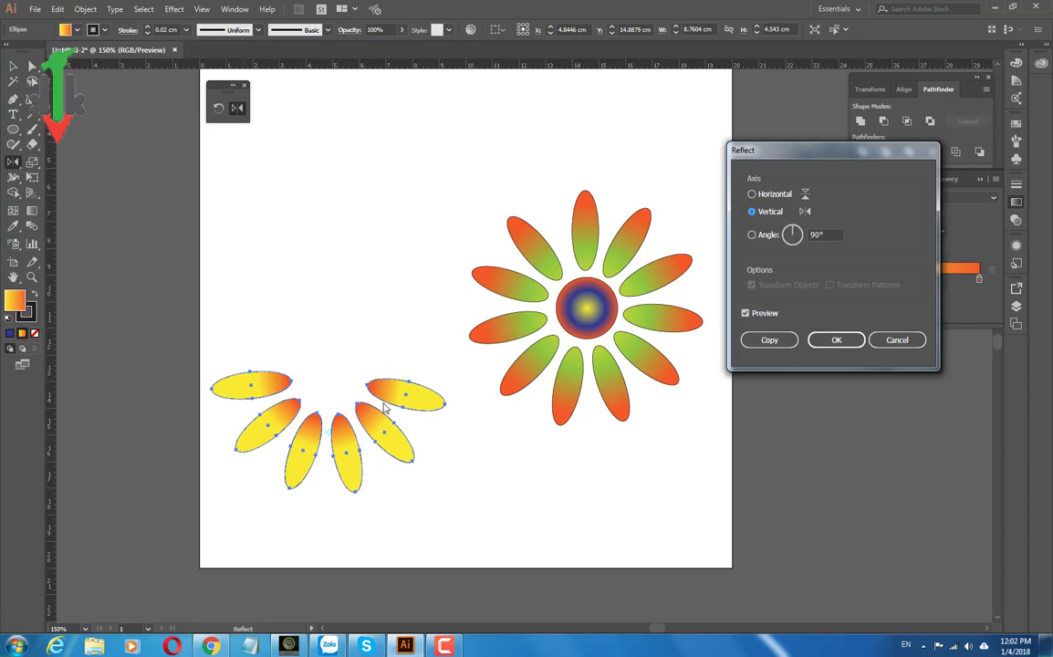
{"action": "left_click", "coordinate": [746, 313]}
{"action": "left_click", "coordinate": [745, 313]}
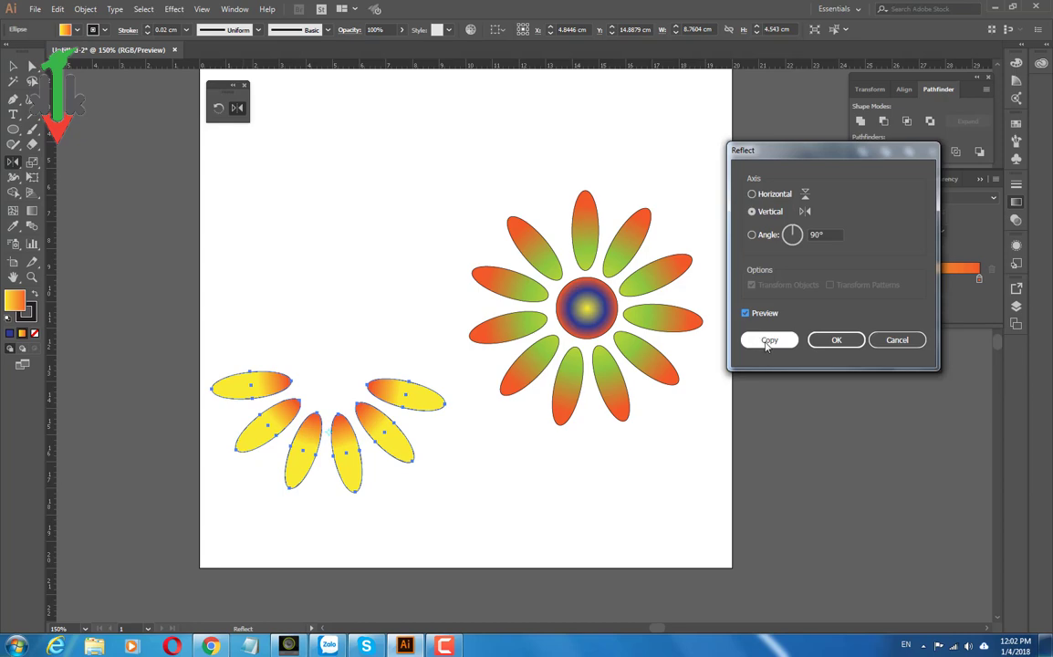
{"action": "left_click", "coordinate": [768, 341]}
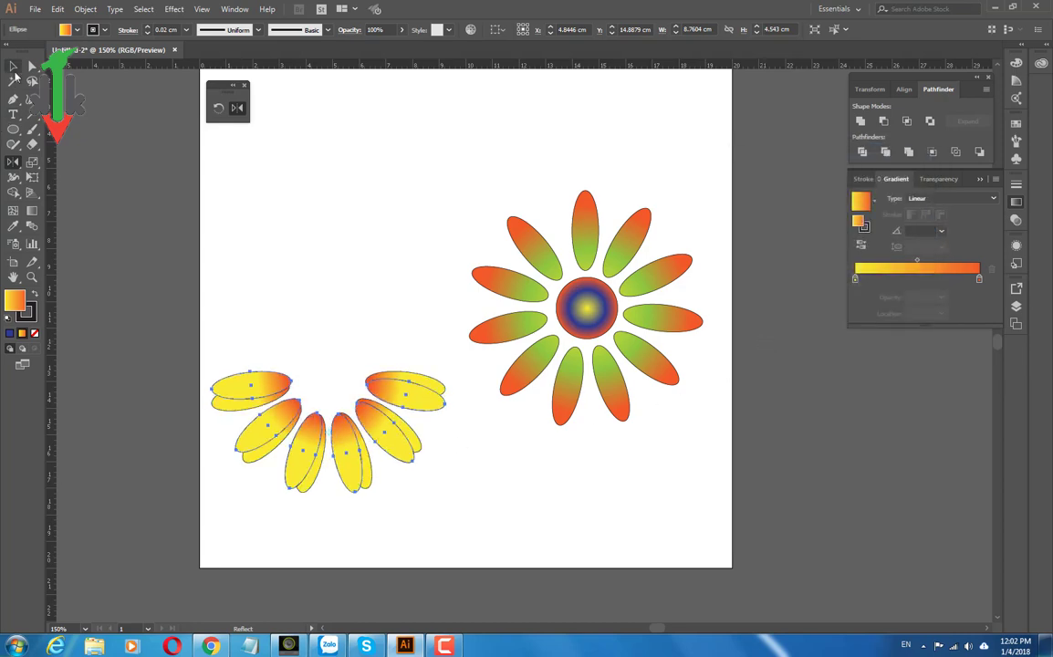
{"action": "left_click", "coordinate": [13, 66]}
{"action": "left_click_drag", "start_coordinate": [431, 403], "coordinate": [544, 464]}
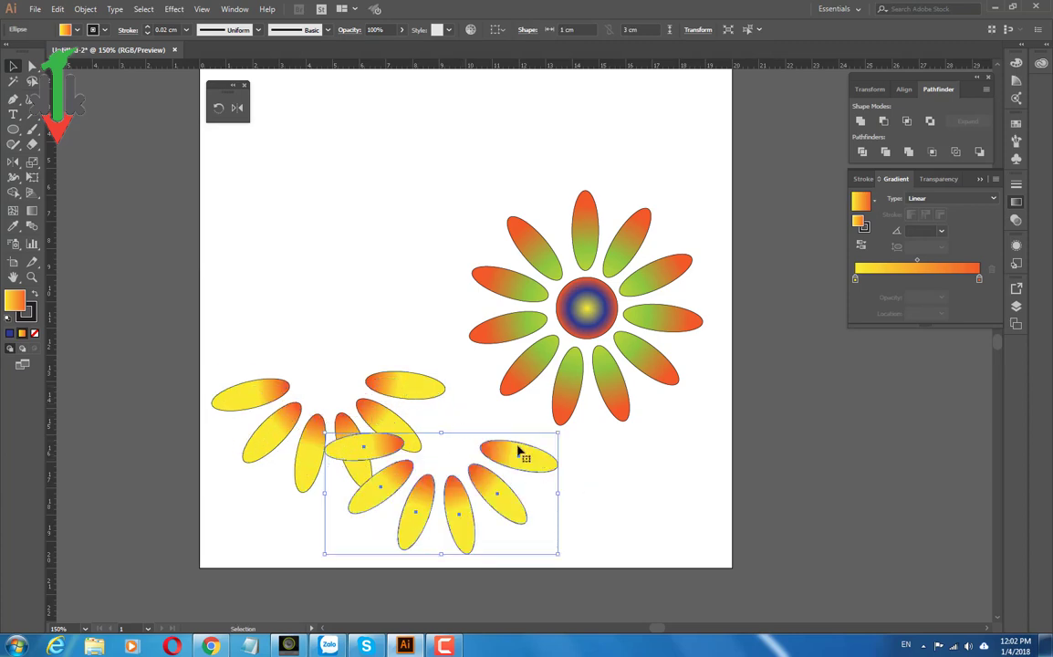
{"action": "left_click_drag", "start_coordinate": [521, 454], "coordinate": [499, 427]}
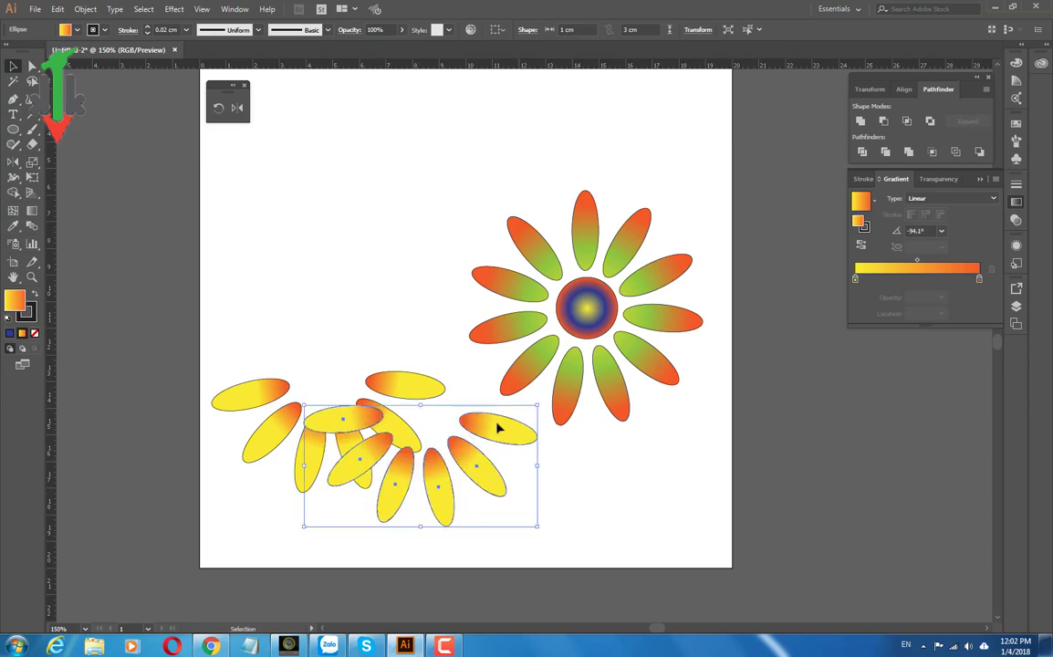
{"action": "key", "text": "Delete"}
{"action": "left_click", "coordinate": [429, 391]}
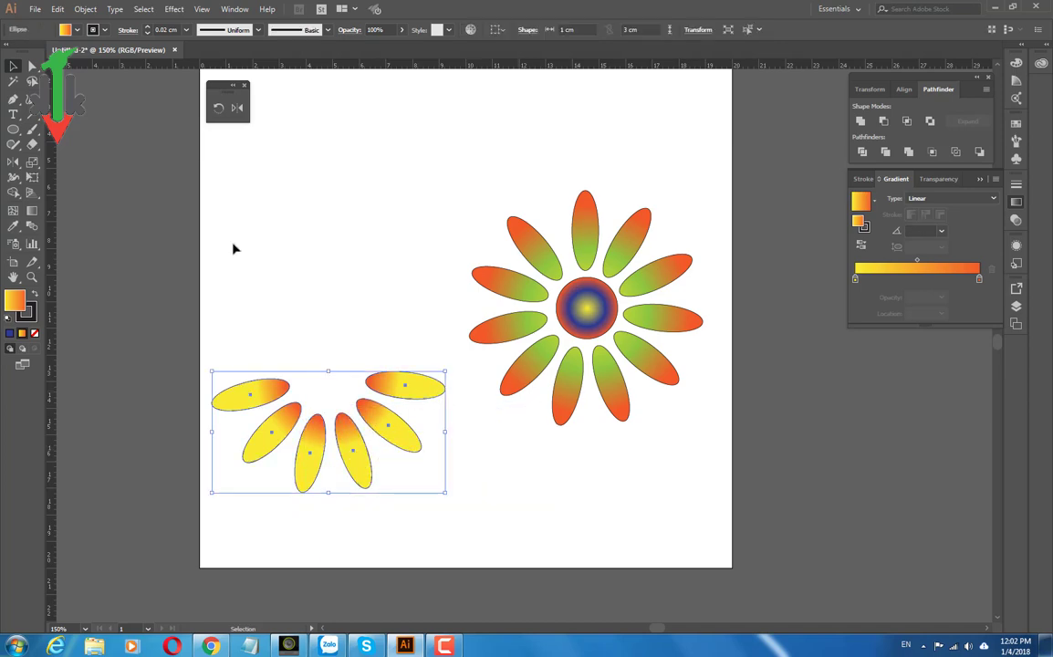
- Reflect a copy of the lower petals across the horizontal axis (0°)
{"action": "double_click", "coordinate": [238, 107]}
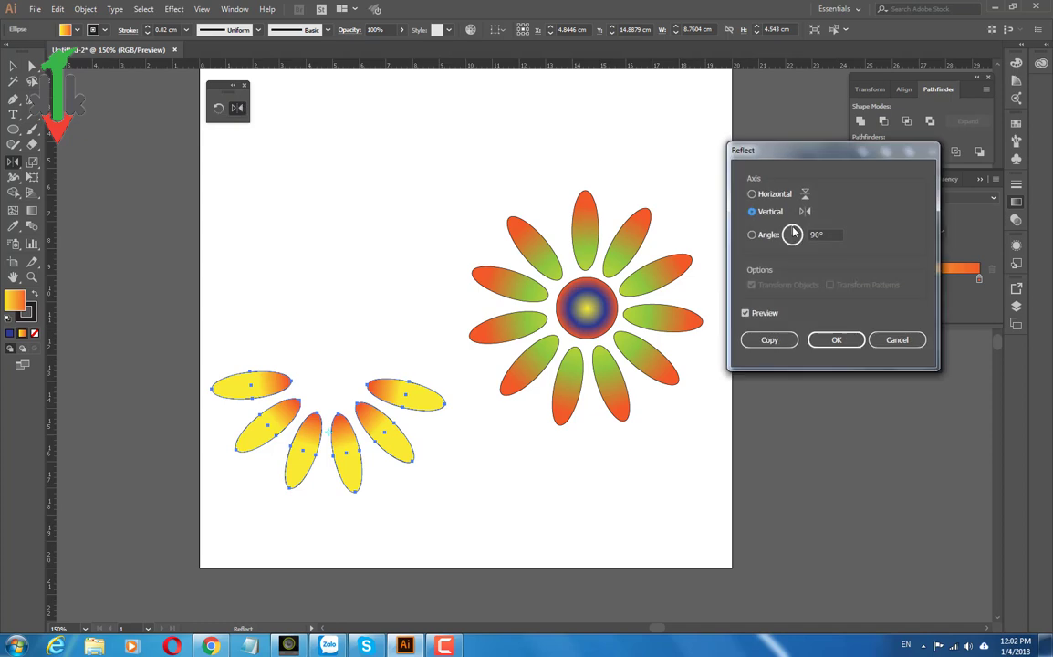
{"action": "left_click", "coordinate": [753, 195]}
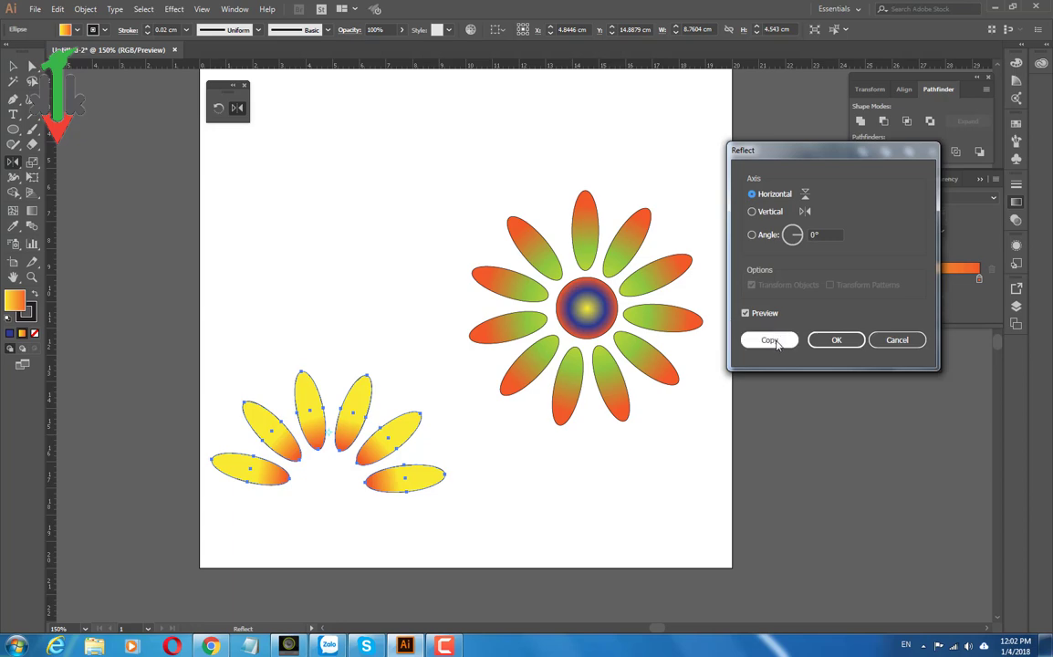
{"action": "left_click", "coordinate": [774, 340]}
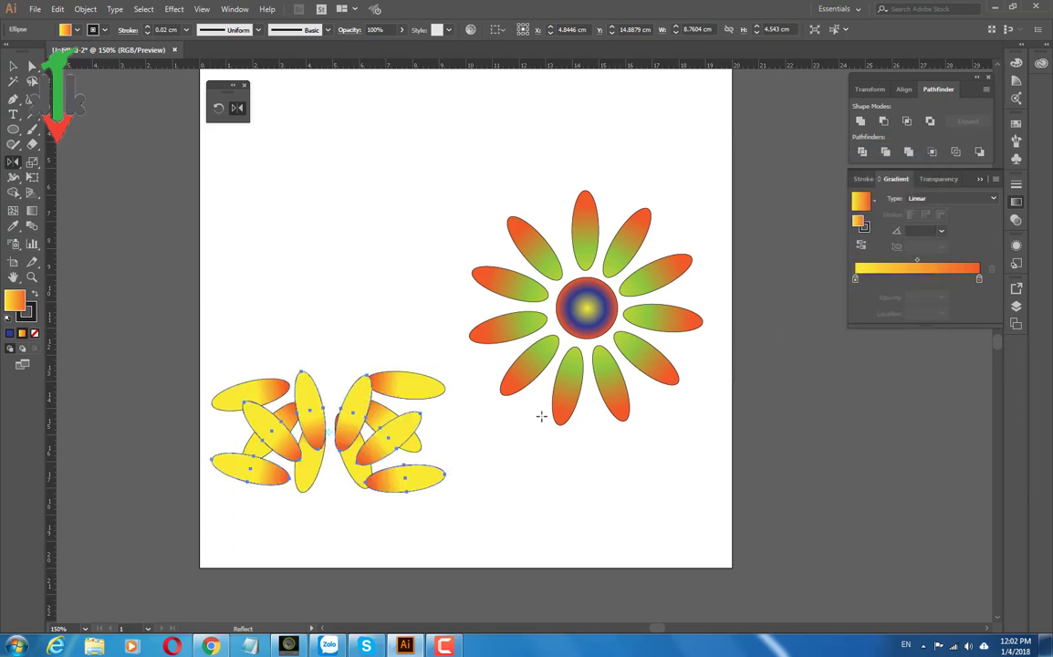
{"action": "key", "text": "v"}
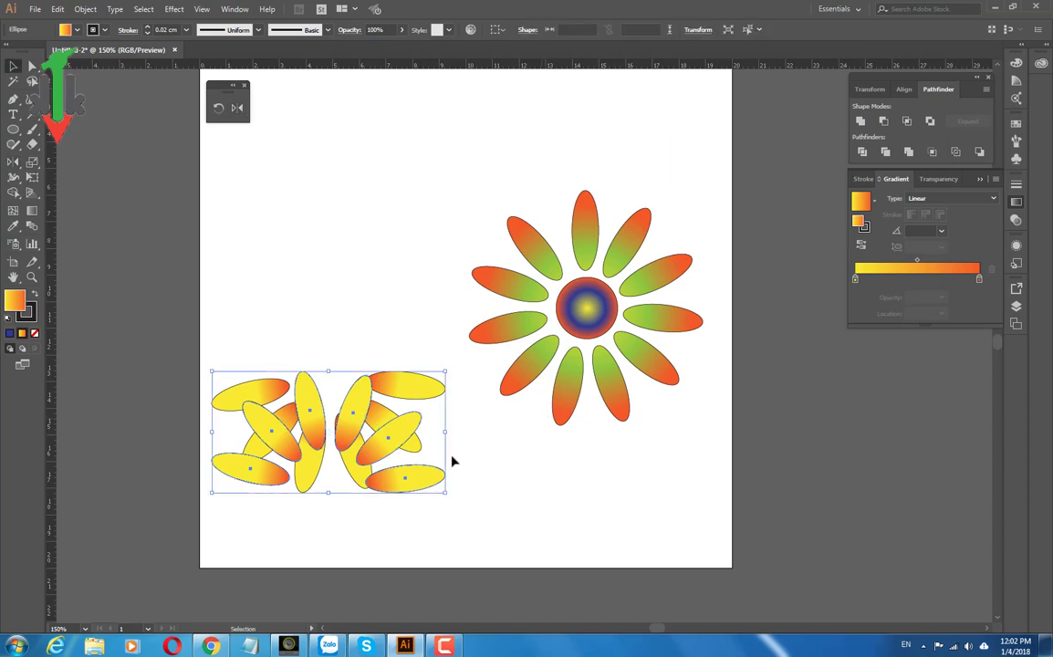
- Nudge the mirrored petals up, rotate them slightly and shift them left to close the ring
{"action": "key", "text": "Up"}
{"action": "key", "text": "Up"}
{"action": "key", "text": "Up"}
{"action": "key", "text": "Up"}
{"action": "key", "text": "Up"}
{"action": "key", "text": "Up"}
{"action": "key", "text": "Up"}
{"action": "key", "text": "Up"}
{"action": "key", "text": "Up"}
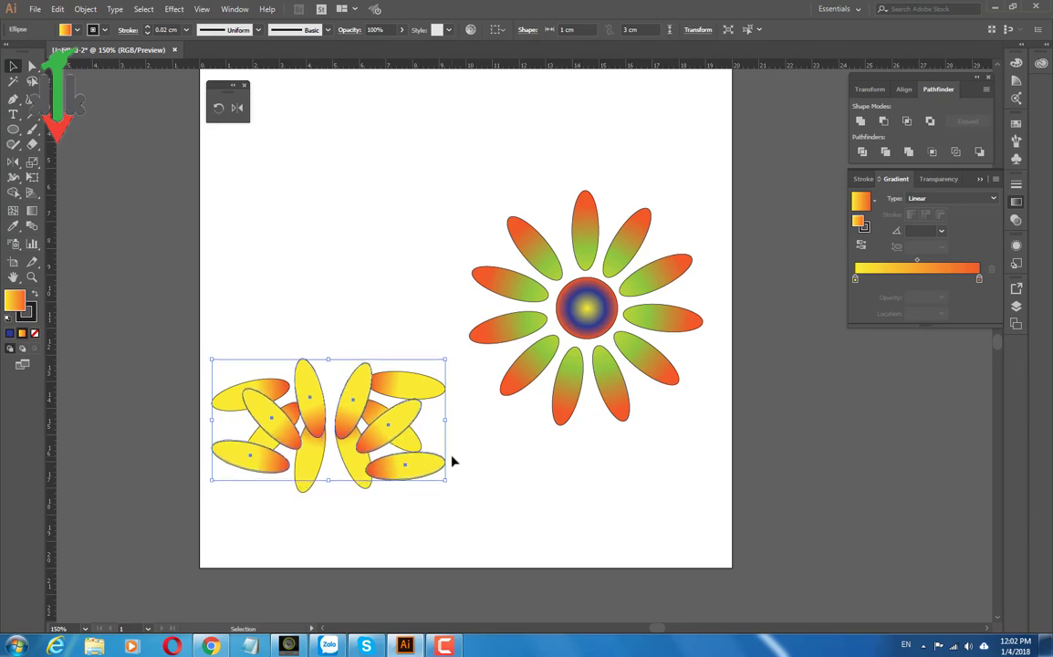
{"action": "key", "text": "Up"}
{"action": "key", "text": "Up"}
{"action": "key", "text": "Up"}
{"action": "key", "text": "Up"}
{"action": "key", "text": "Up"}
{"action": "key", "text": "Up"}
{"action": "key", "text": "Up"}
{"action": "key", "text": "Up"}
{"action": "key", "text": "Up"}
{"action": "key", "text": "Up"}
{"action": "key", "text": "Up"}
{"action": "key", "text": "Up"}
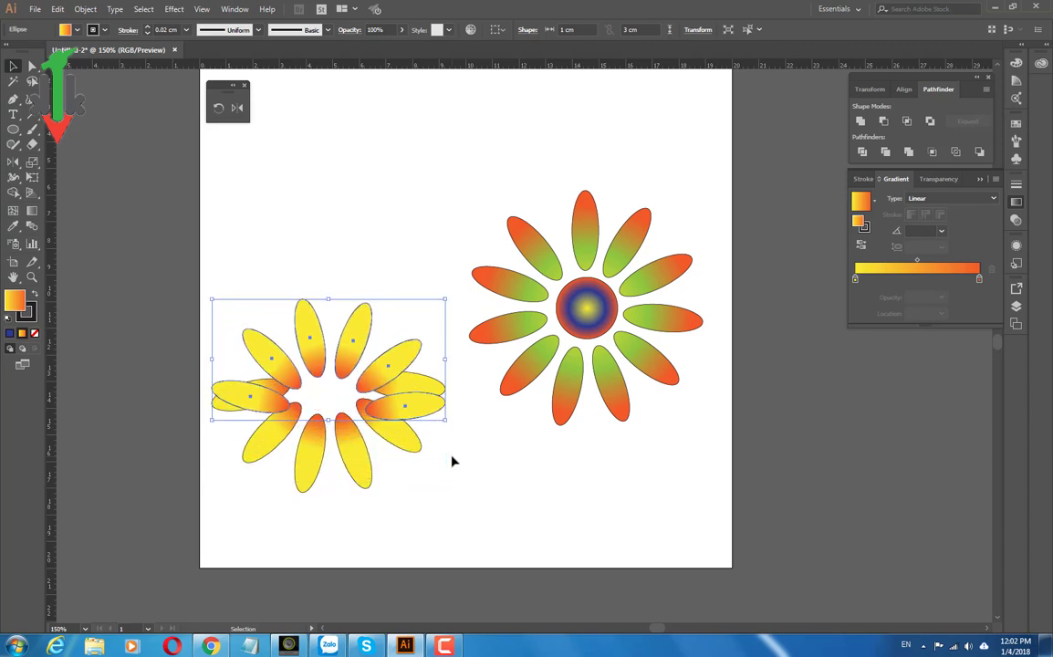
{"action": "key", "text": "Up"}
{"action": "key", "text": "Up"}
{"action": "key", "text": "Up"}
{"action": "key", "text": "Up"}
{"action": "key", "text": "Up"}
{"action": "key", "text": "Up"}
{"action": "key", "text": "Up"}
{"action": "key", "text": "Up"}
{"action": "key", "text": "Up"}
{"action": "key", "text": "Up"}
{"action": "key", "text": "Up"}
{"action": "key", "text": "Up"}
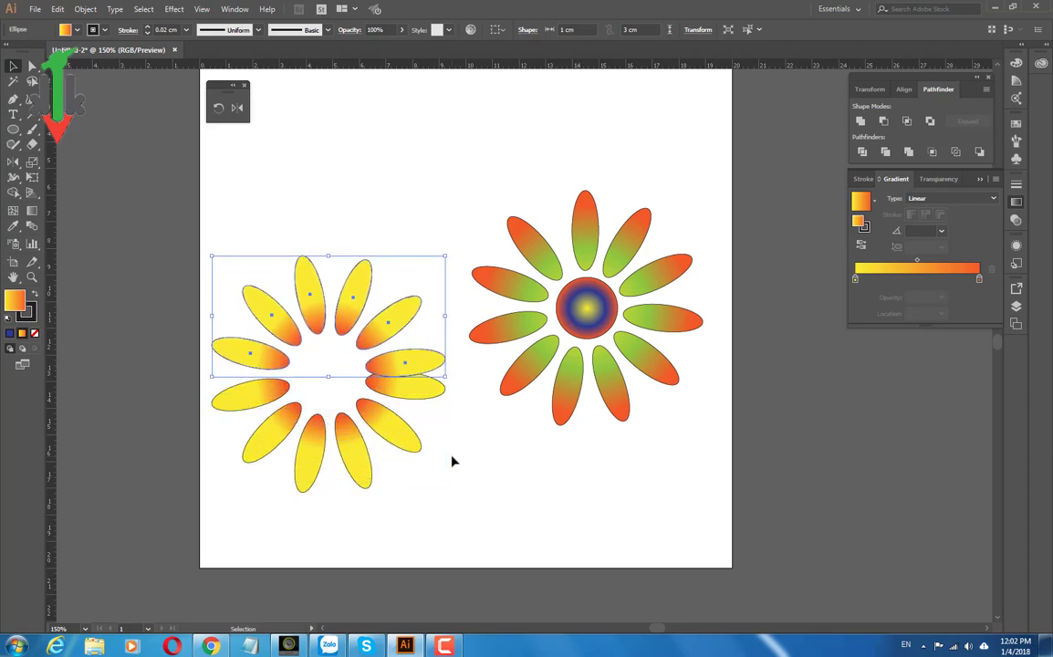
{"action": "key", "text": "Up"}
{"action": "key", "text": "Up"}
{"action": "key", "text": "Up"}
{"action": "key", "text": "Up"}
{"action": "key", "text": "Up"}
{"action": "key", "text": "Up"}
{"action": "key", "text": "Up"}
{"action": "key", "text": "Up"}
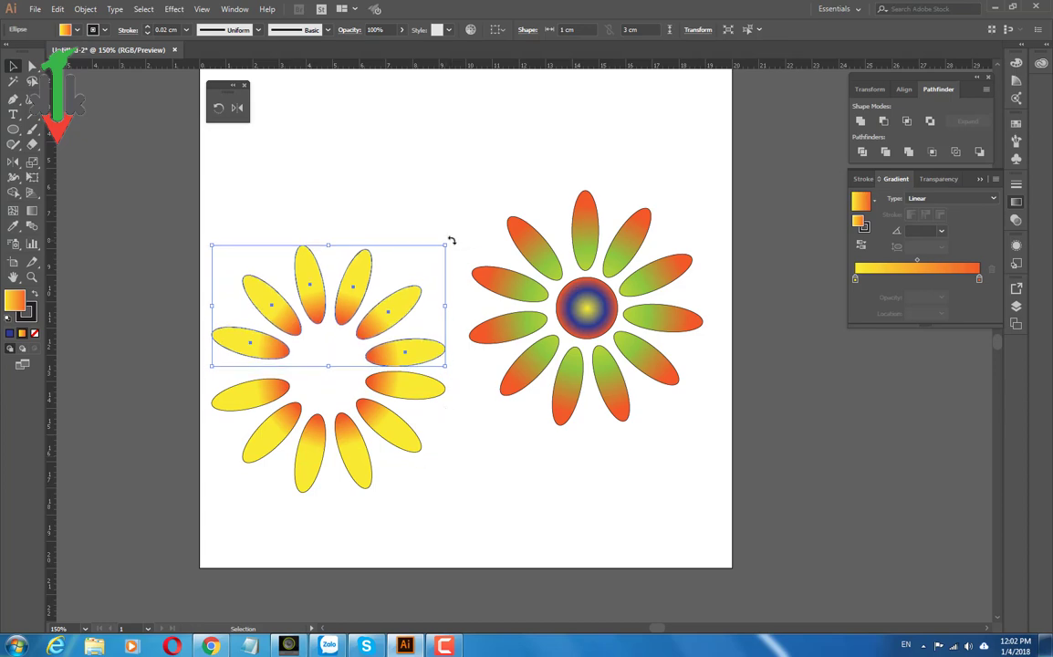
{"action": "left_click_drag", "start_coordinate": [448, 244], "coordinate": [450, 222]}
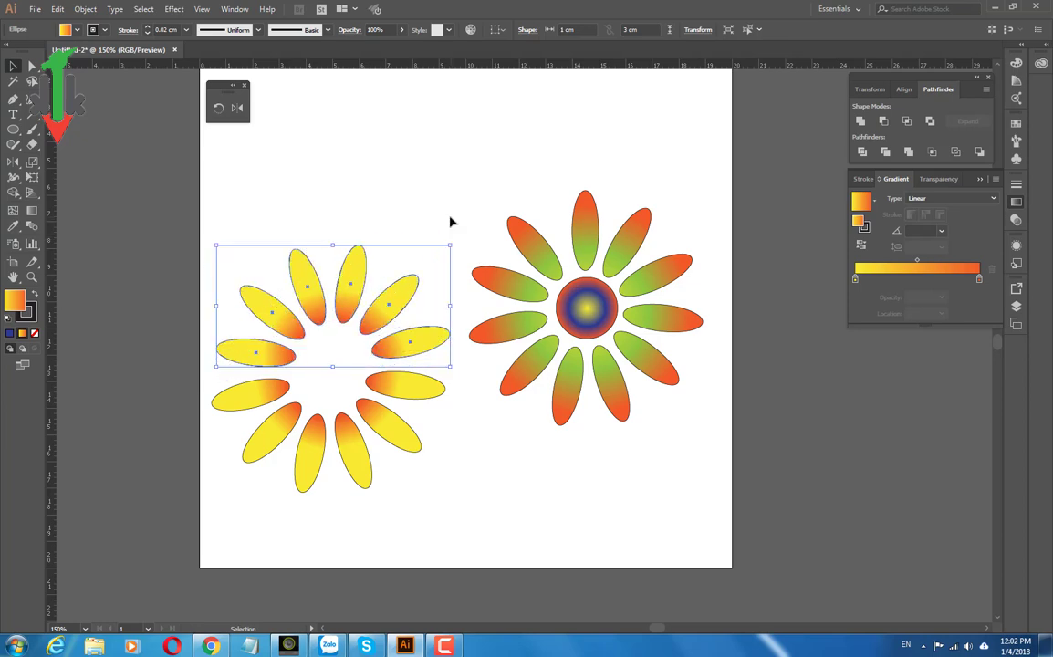
{"action": "key", "text": "Left"}
{"action": "key", "text": "Left"}
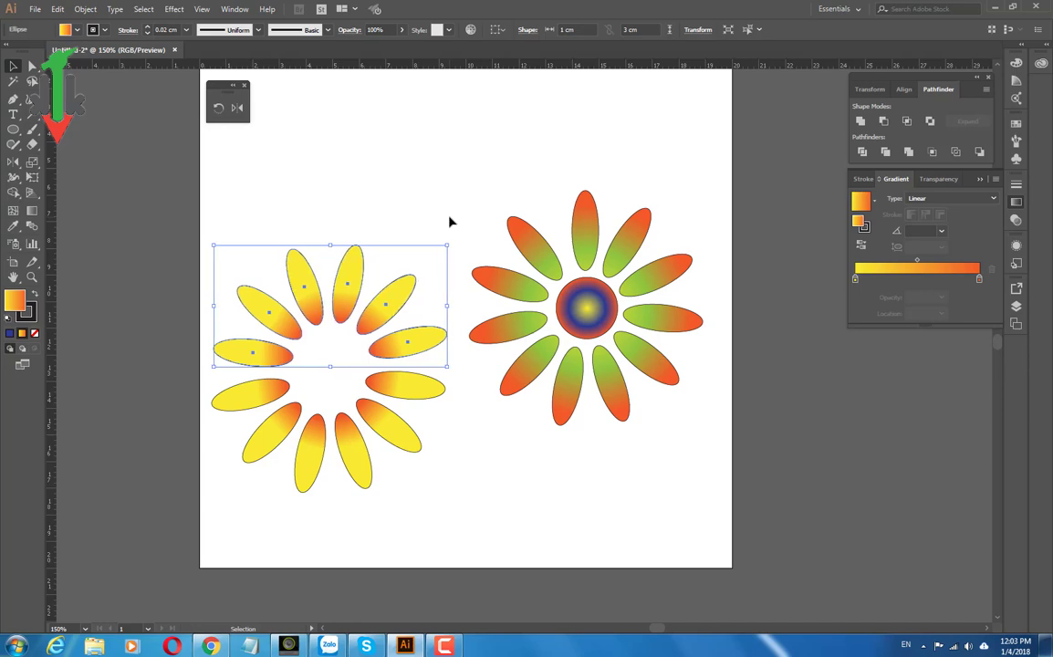
{"action": "key", "text": "Left"}
{"action": "key", "text": "Left"}
{"action": "key", "text": "Left"}
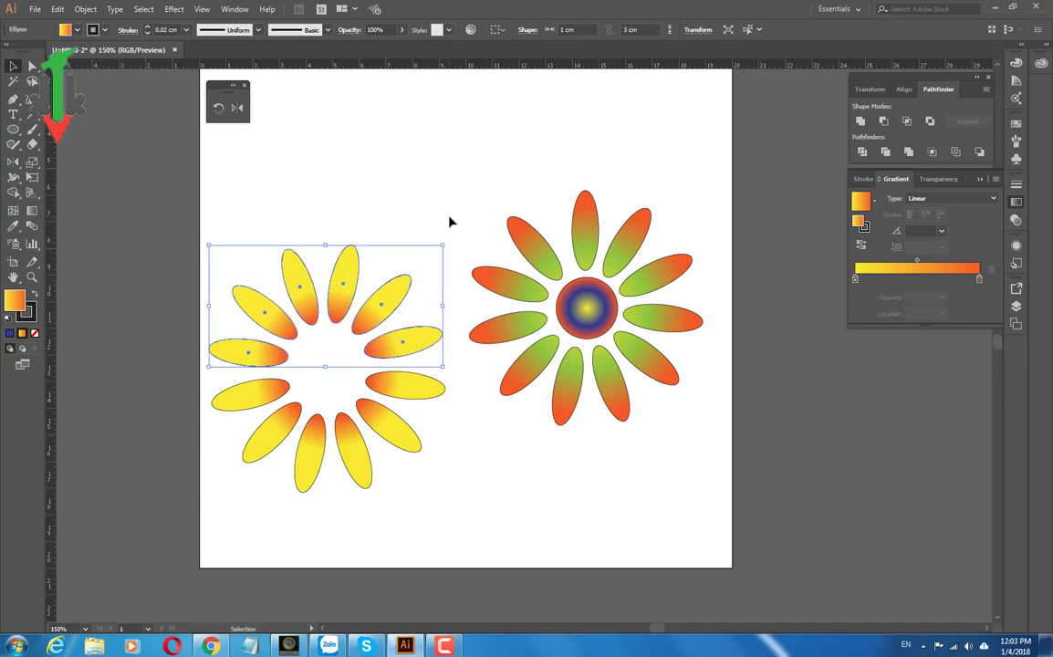
{"action": "left_click", "coordinate": [450, 221]}
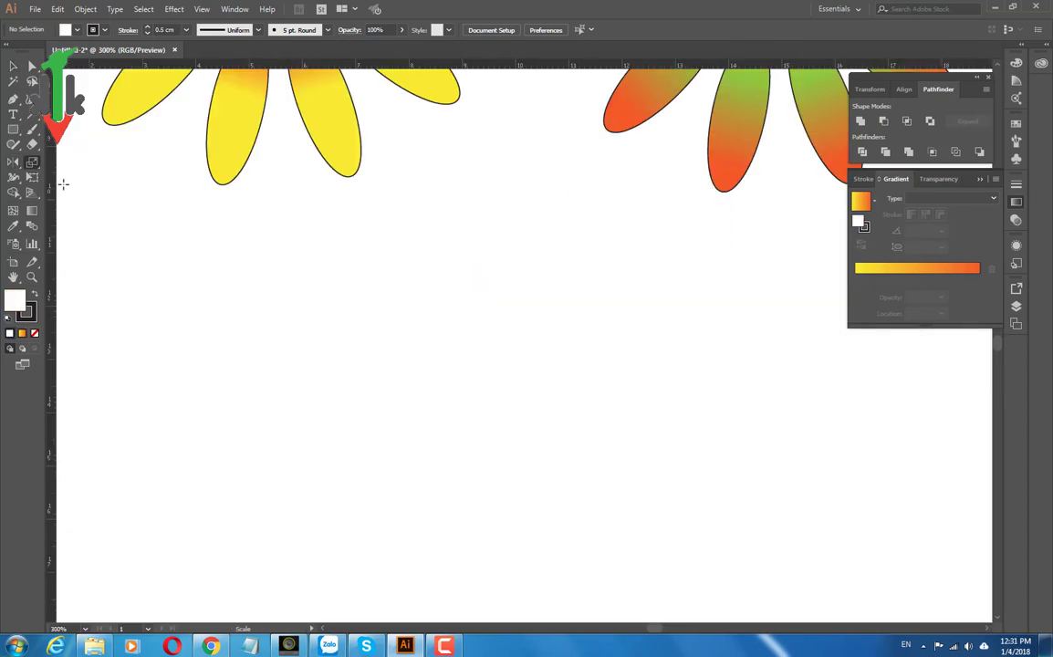
- Tear off the Scale, Shear and Reshape tools as a floating panel and choose Scale
{"action": "key", "text": "v"}
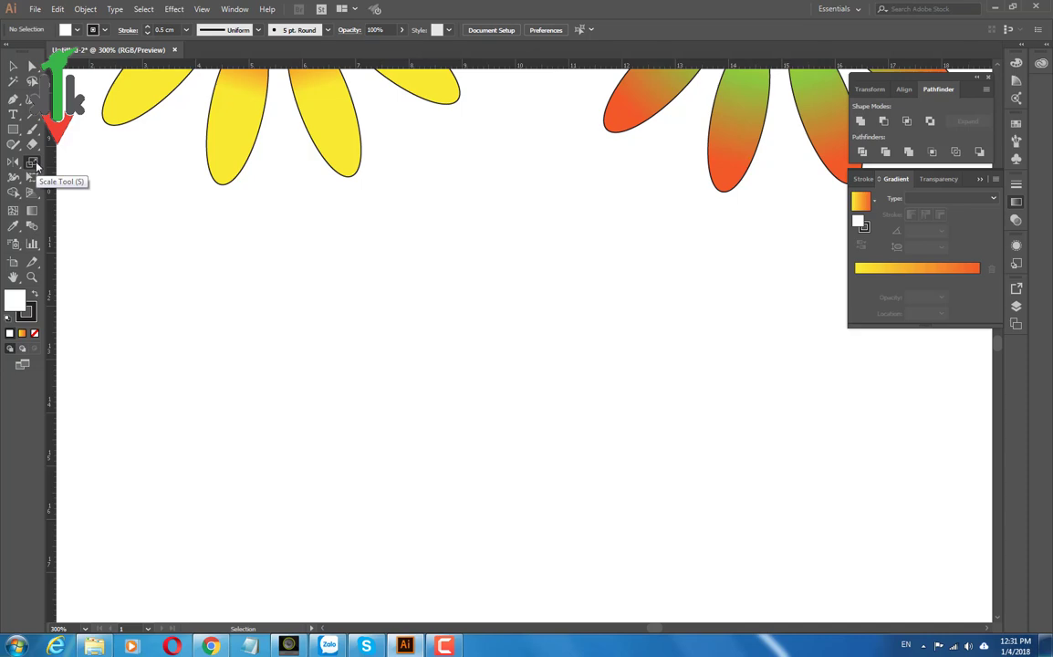
{"action": "left_click", "coordinate": [35, 164]}
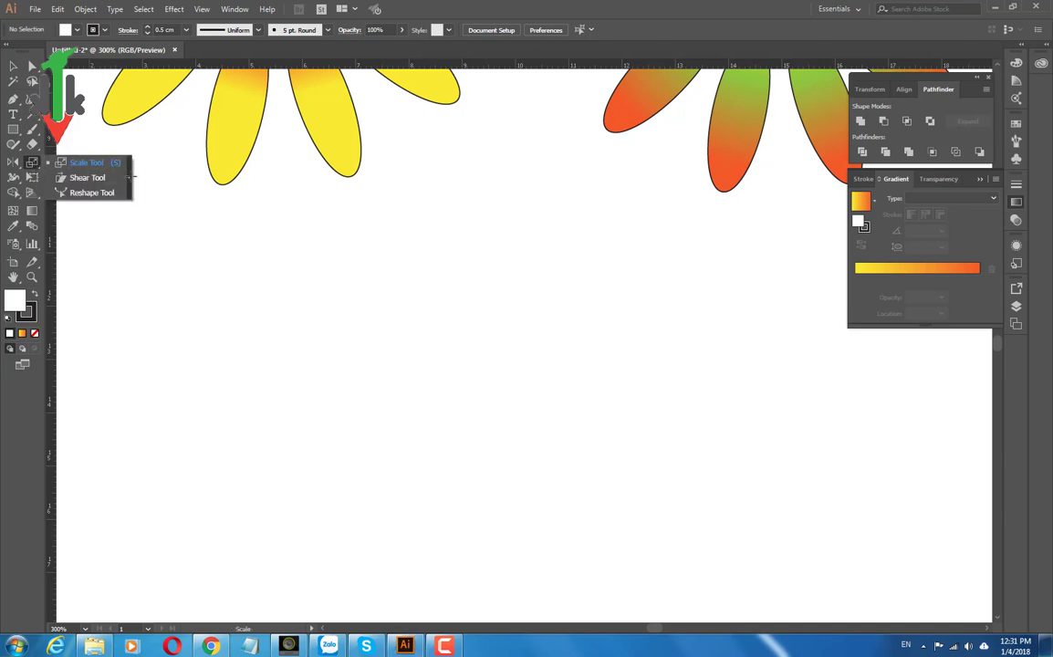
{"action": "left_click", "coordinate": [130, 175]}
{"action": "mouse_move", "coordinate": [65, 172]}
{"action": "left_mouse_down"}
{"action": "mouse_move", "coordinate": [182, 187]}
{"action": "mouse_move", "coordinate": [543, 162]}
{"action": "left_mouse_up"}
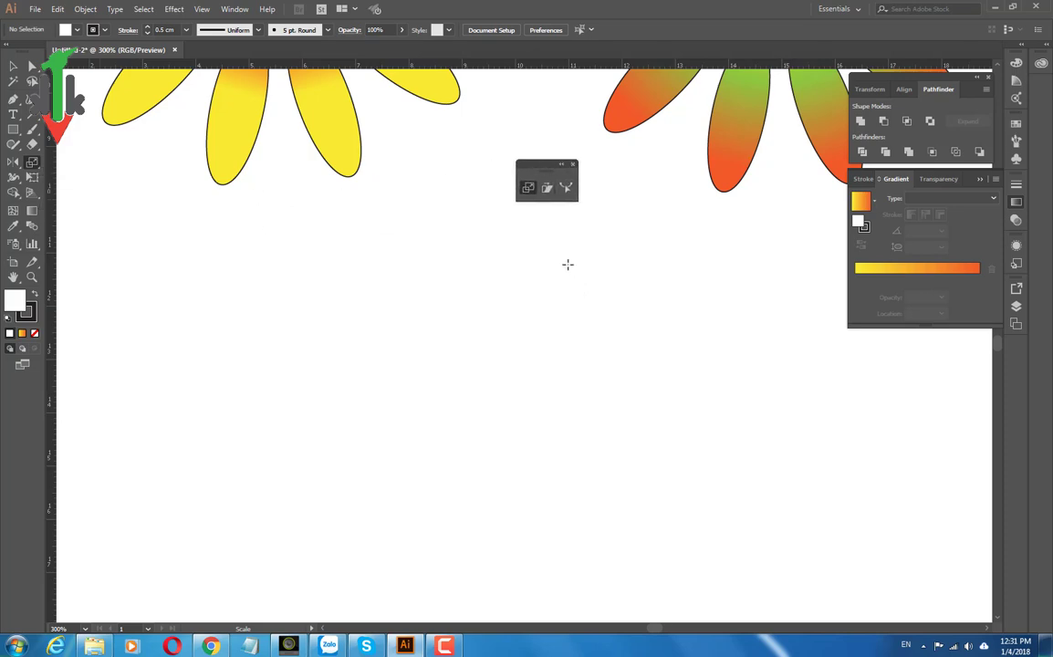
{"action": "left_click", "coordinate": [526, 188]}
{"action": "left_click", "coordinate": [458, 376]}
{"action": "left_click", "coordinate": [14, 129]}
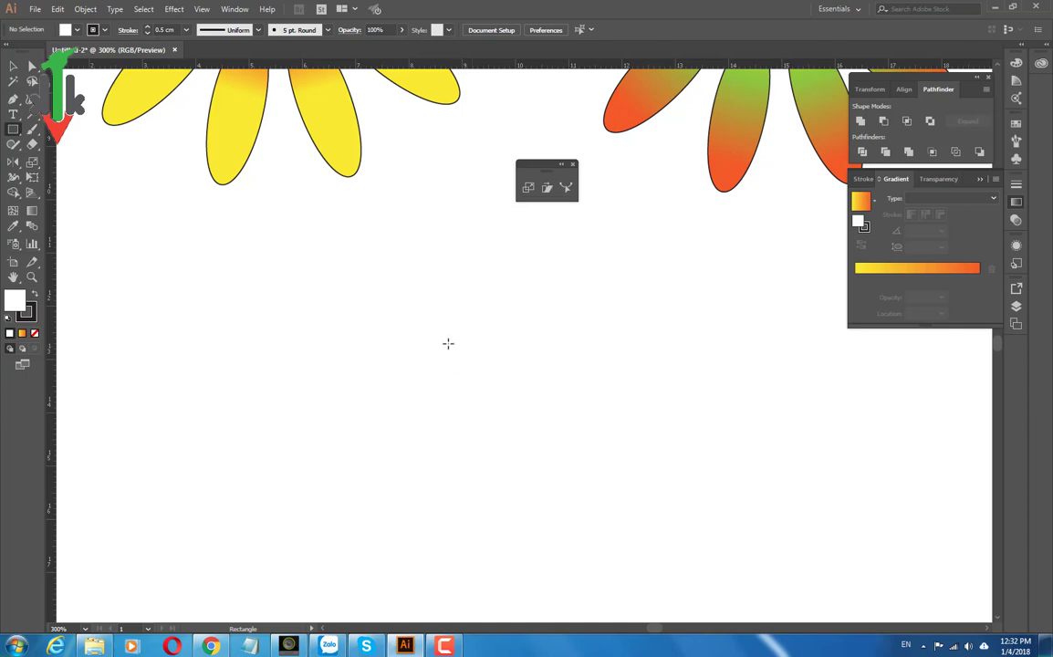
- Draw a rectangle below the flowers with a 0.3 cm stroke weight, then zoom in
{"action": "left_click_drag", "start_coordinate": [450, 341], "coordinate": [620, 463]}
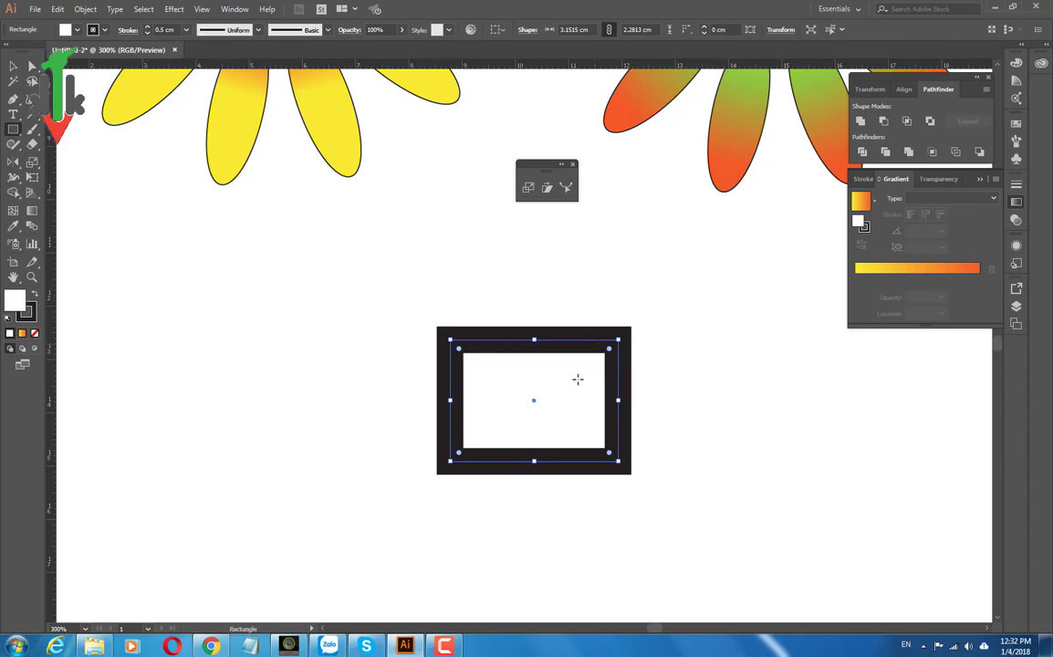
{"action": "left_click", "coordinate": [186, 29]}
{"action": "left_click", "coordinate": [205, 153]}
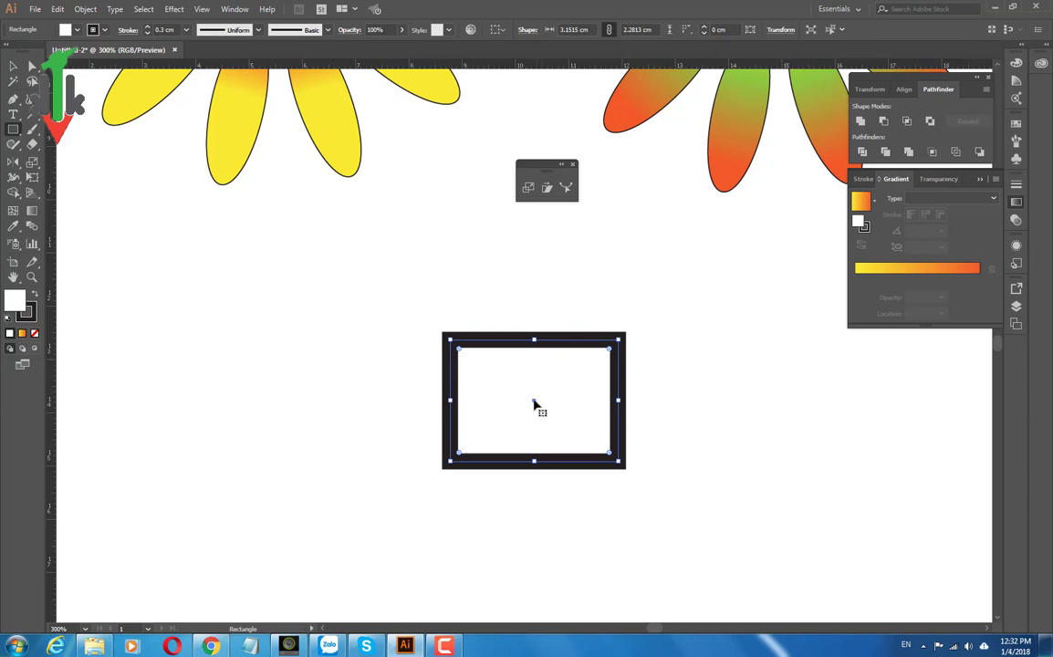
{"action": "left_click", "coordinate": [528, 188]}
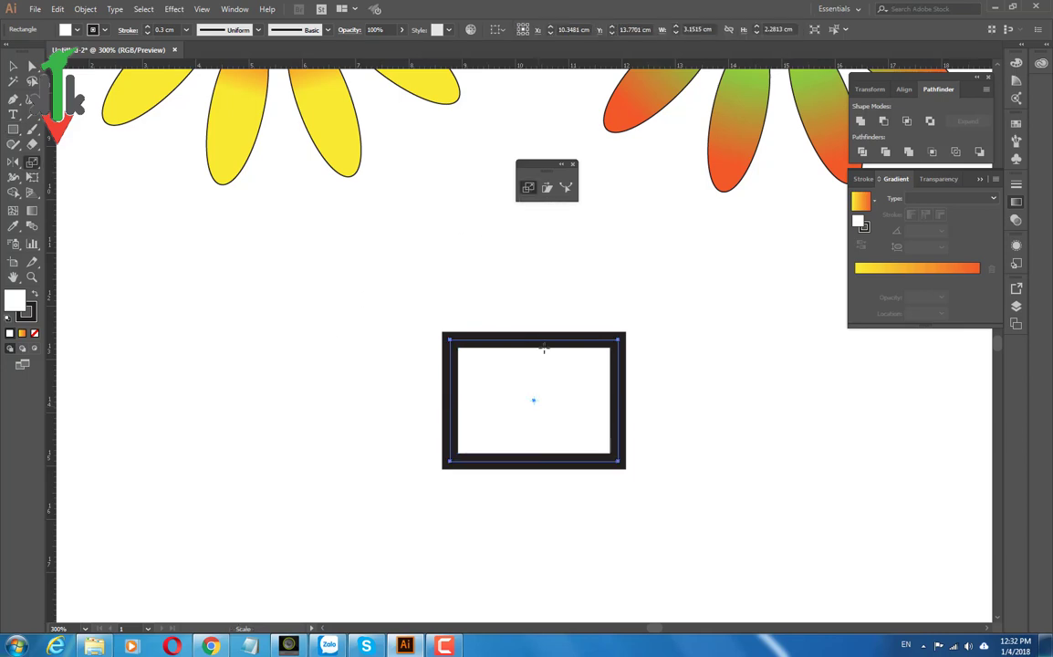
{"action": "key", "text": "ctrl+plus"}
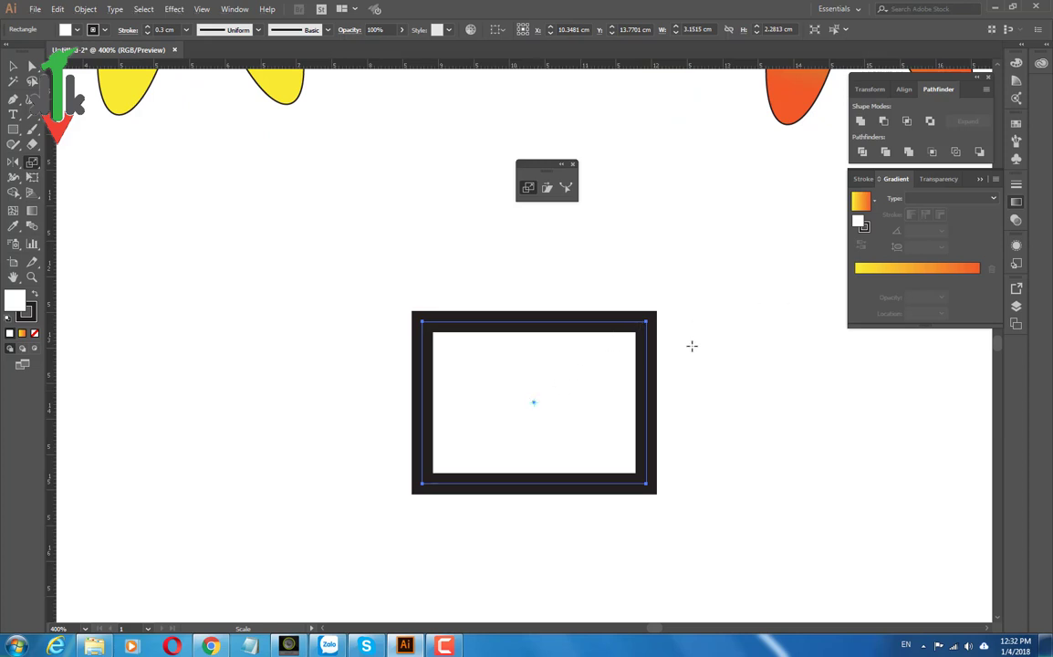
- Scale the thick-stroked rectangle into a roughly 2.27 × 2.39 cm square
{"action": "mouse_move", "coordinate": [646, 320]}
{"action": "left_mouse_down"}
{"action": "mouse_move", "coordinate": [805, 238]}
{"action": "mouse_move", "coordinate": [720, 219]}
{"action": "mouse_move", "coordinate": [712, 307]}
{"action": "mouse_move", "coordinate": [646, 358]}
{"action": "mouse_move", "coordinate": [609, 368]}
{"action": "mouse_move", "coordinate": [612, 359]}
{"action": "left_mouse_up"}
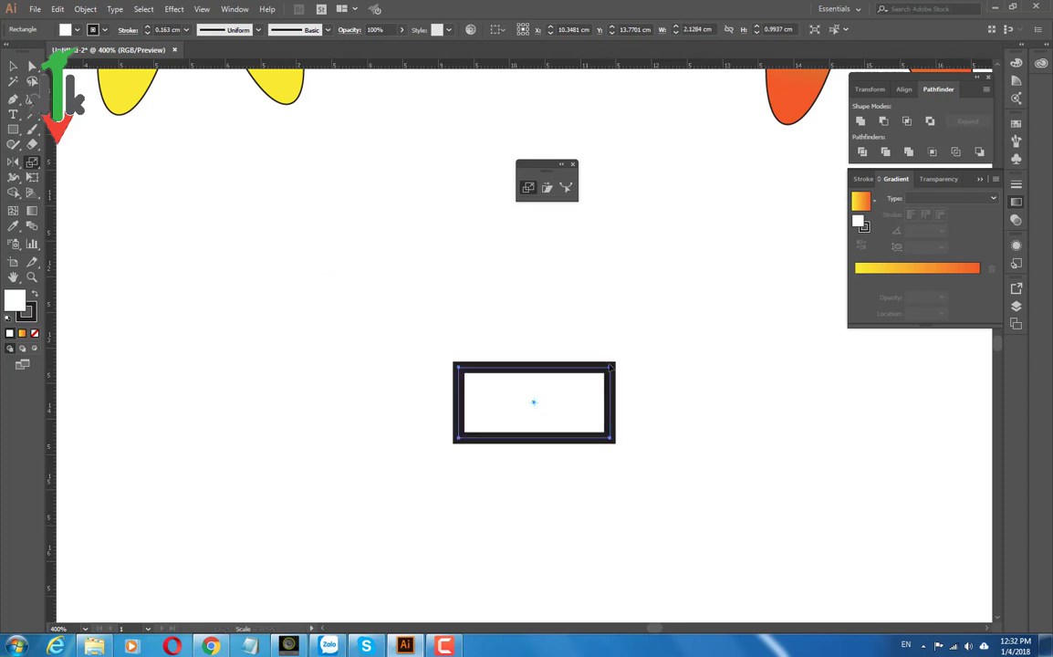
{"action": "left_click_drag", "start_coordinate": [610, 368], "coordinate": [649, 294]}
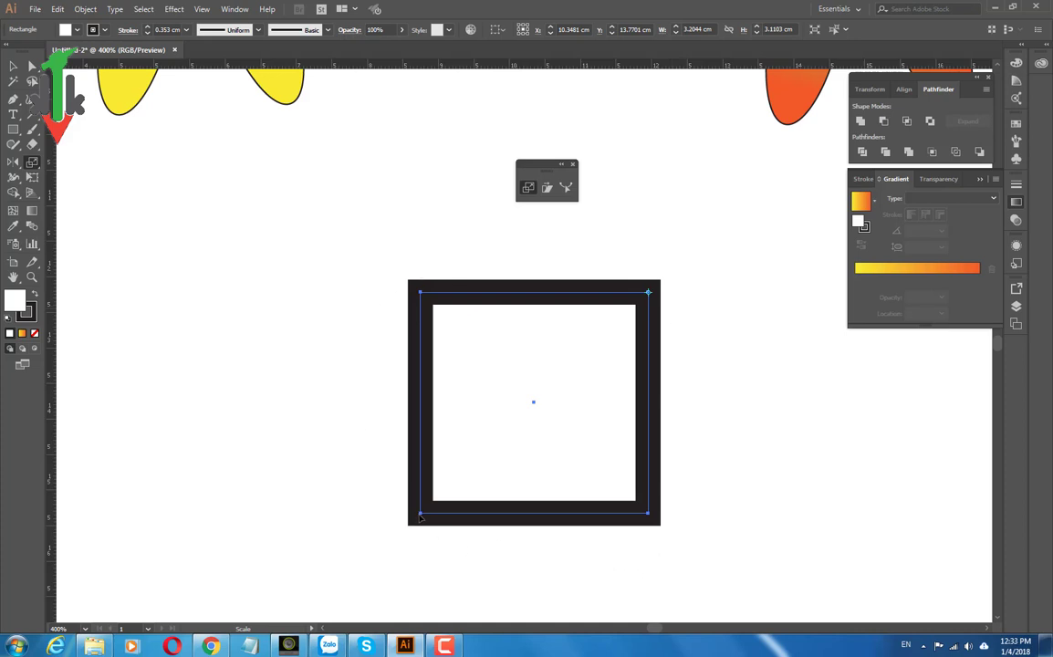
{"action": "mouse_move", "coordinate": [420, 517]}
{"action": "left_mouse_down"}
{"action": "mouse_move", "coordinate": [338, 582]}
{"action": "mouse_move", "coordinate": [485, 463]}
{"action": "left_mouse_up"}
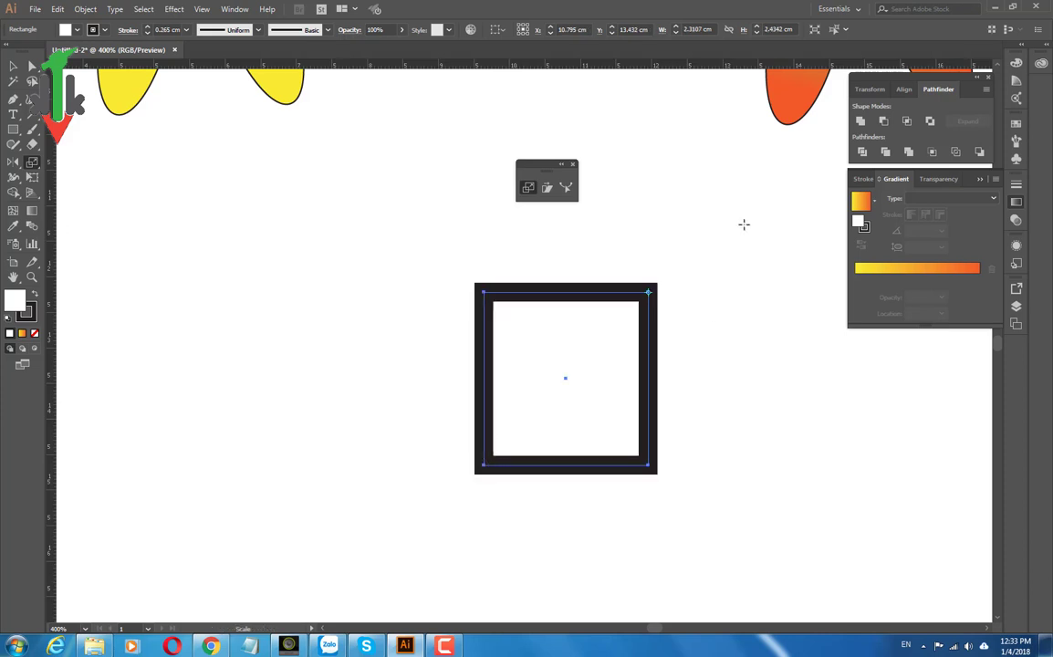
{"action": "left_click", "coordinate": [483, 465]}
{"action": "mouse_move", "coordinate": [657, 287]}
{"action": "left_mouse_down"}
{"action": "mouse_move", "coordinate": [746, 209]}
{"action": "mouse_move", "coordinate": [635, 306]}
{"action": "mouse_move", "coordinate": [647, 298]}
{"action": "left_mouse_up"}
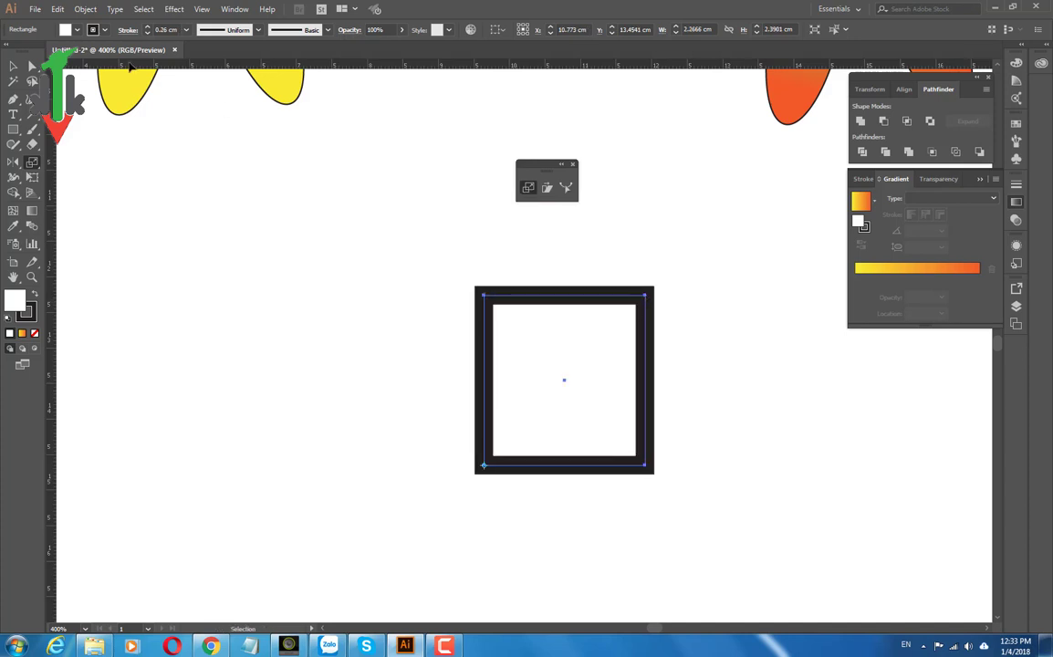
- Select the square with the Selection tool and delete it
{"action": "key", "text": "v"}
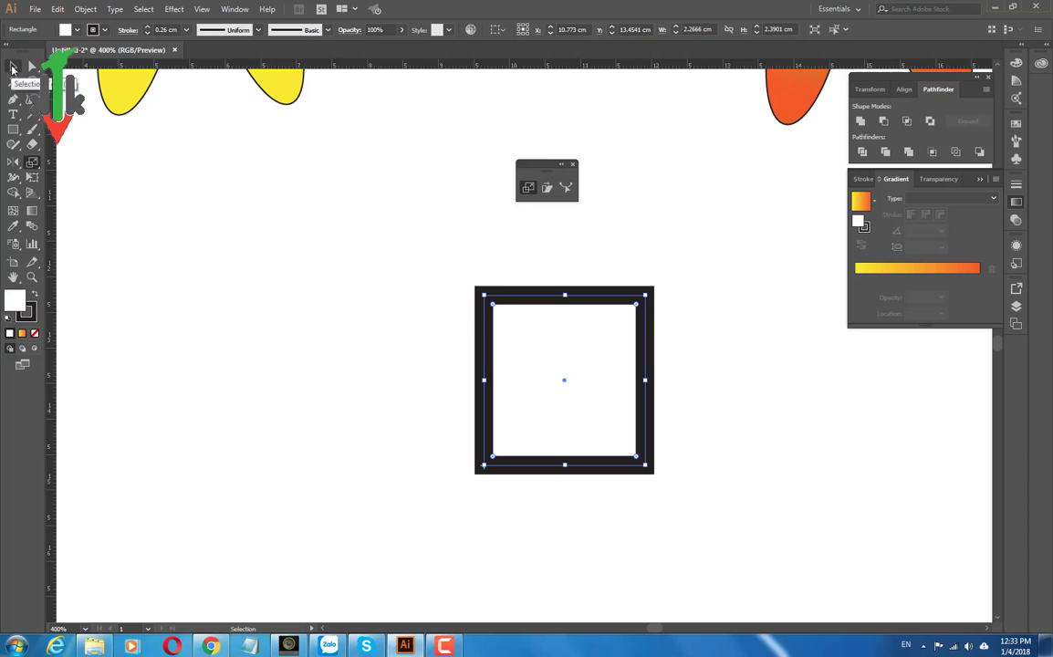
{"action": "left_click", "coordinate": [13, 68]}
{"action": "left_click_drag", "start_coordinate": [446, 282], "coordinate": [599, 424]}
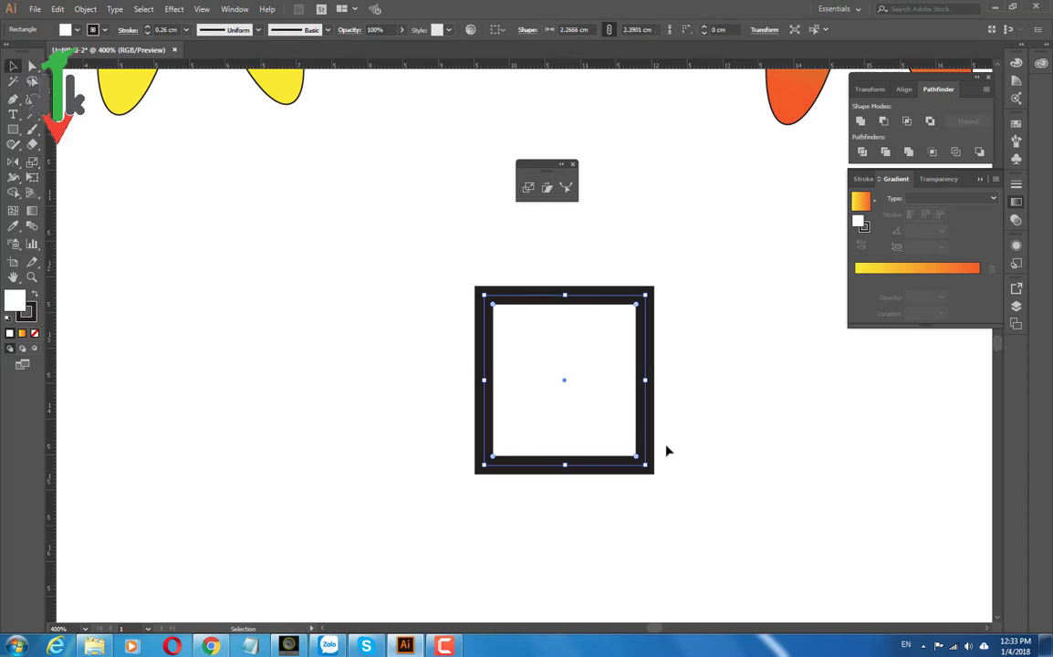
{"action": "key", "text": "Delete"}
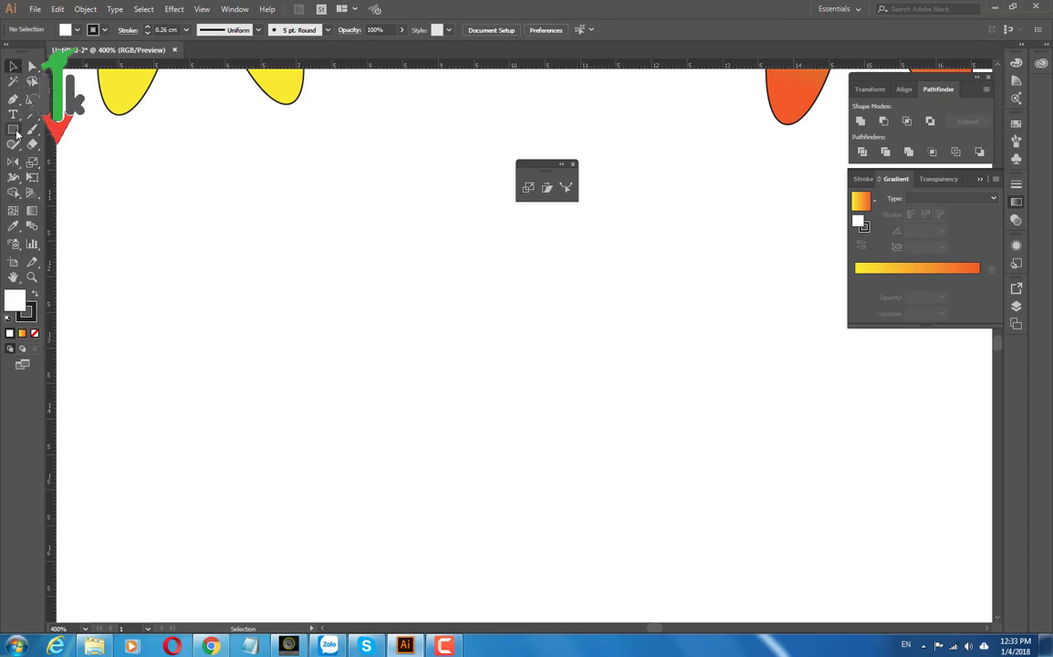
- Create an exact 4 × 4 cm square below the flowers and centre it in view
{"action": "left_click", "coordinate": [13, 132]}
{"action": "left_click", "coordinate": [454, 329]}
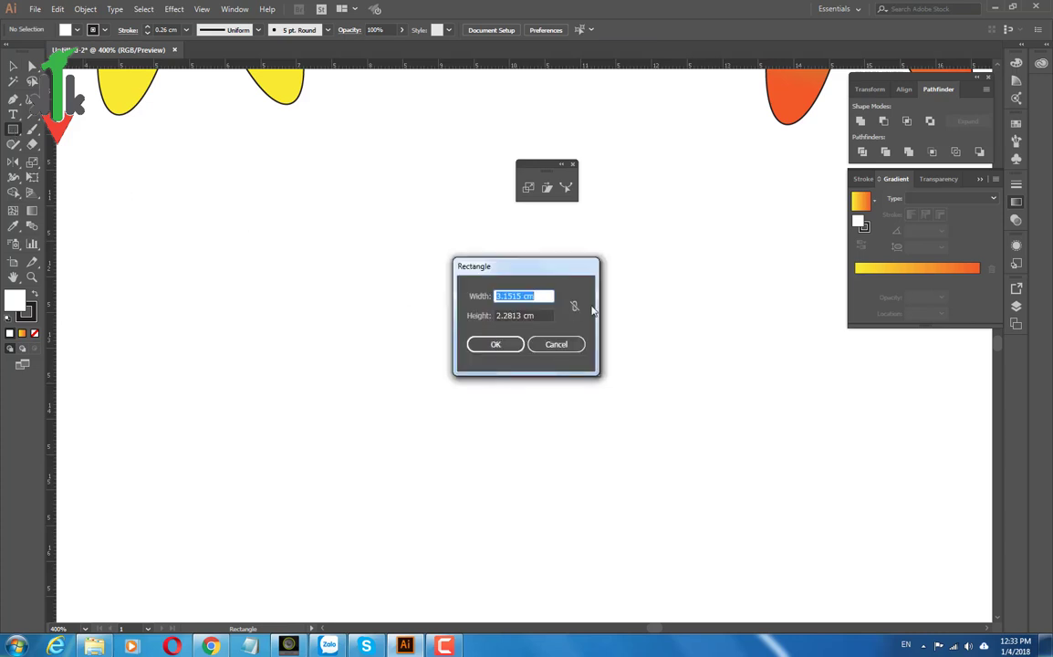
{"action": "type", "text": "4"}
{"action": "key", "text": "Tab"}
{"action": "type", "text": "4"}
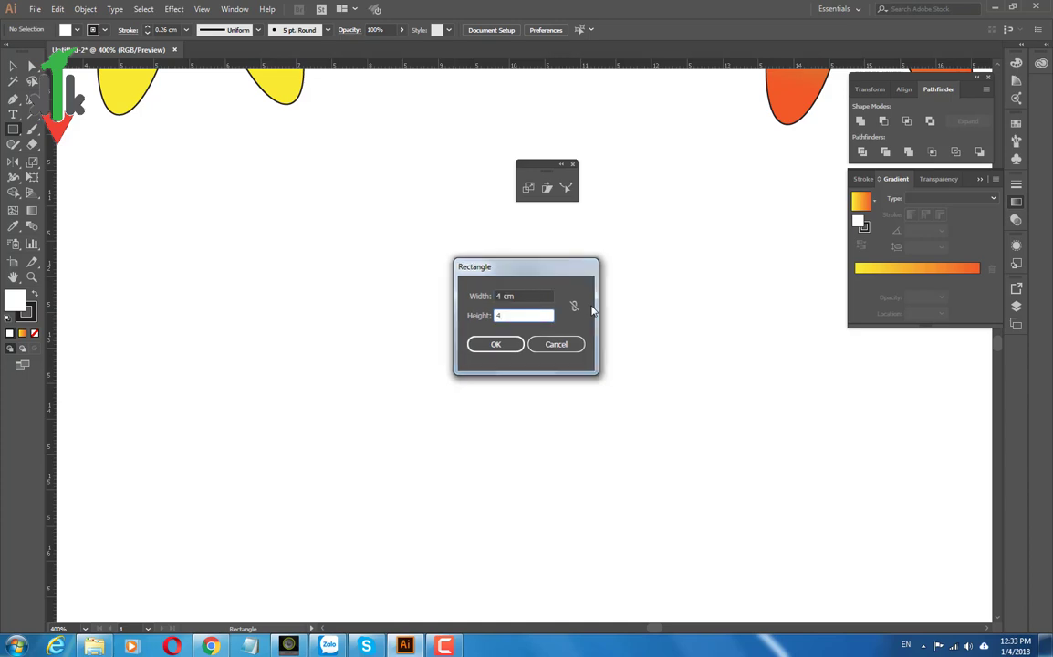
{"action": "key", "text": "Return"}
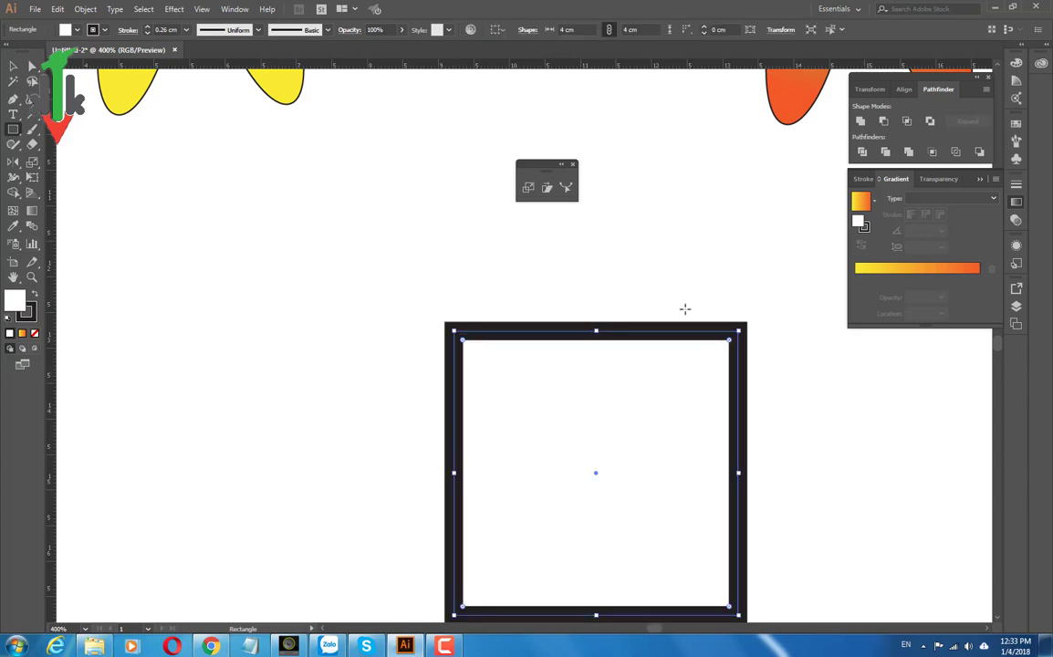
{"action": "scroll", "coordinate": [685, 309], "scroll_direction": "up", "scroll_amount": 1, "text": "alt"}
{"action": "scroll", "coordinate": [686, 308], "scroll_direction": "down", "scroll_amount": 1, "text": "alt"}
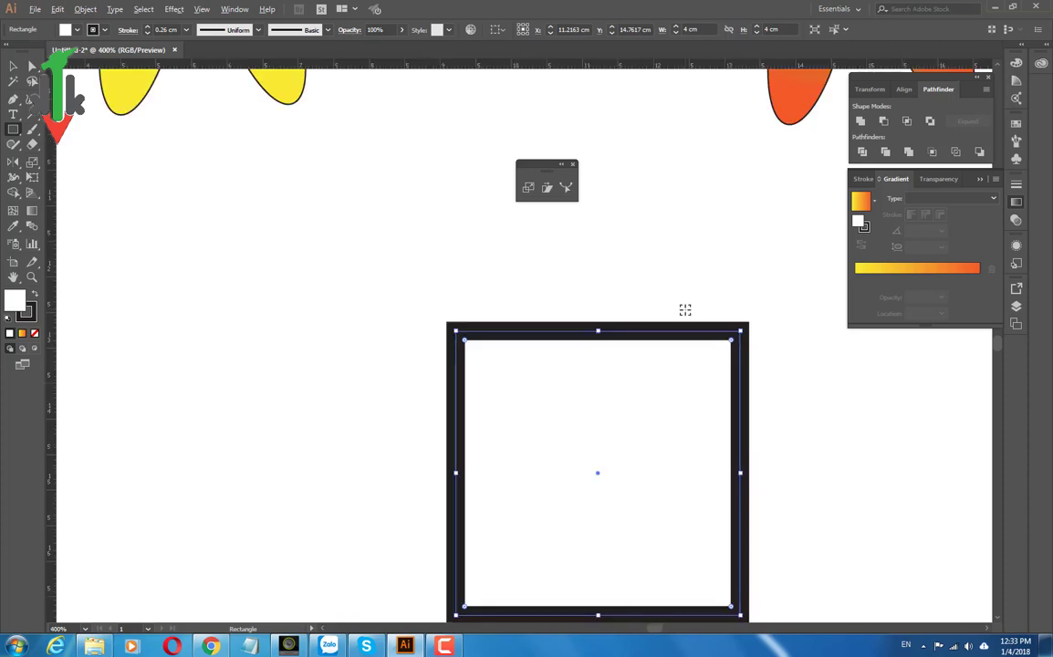
{"action": "scroll", "coordinate": [685, 310], "scroll_direction": "down", "scroll_amount": 1, "text": "alt"}
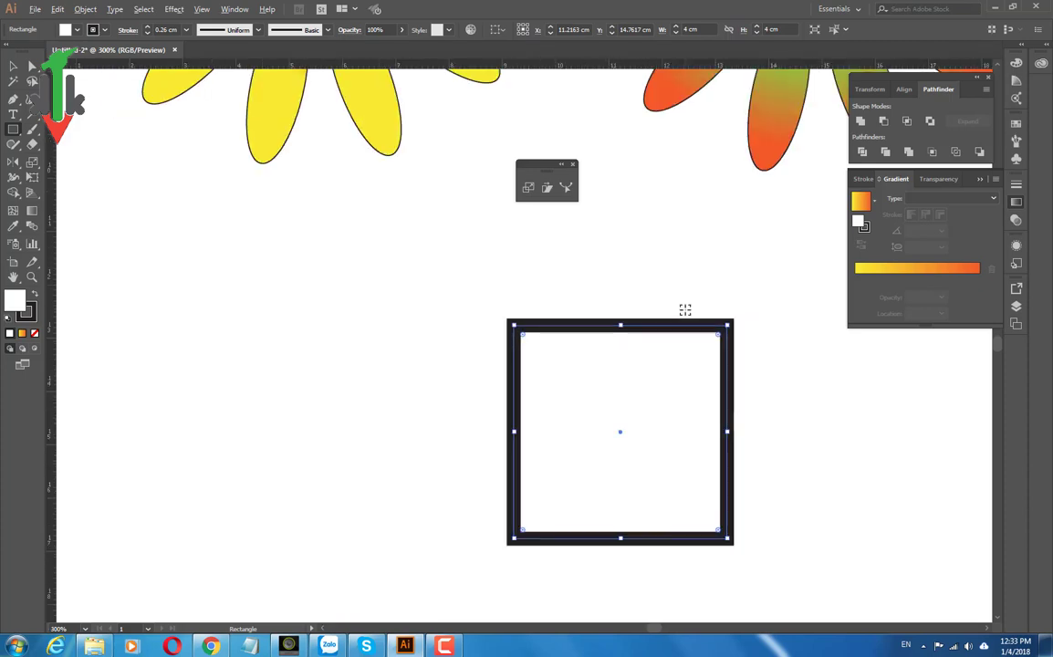
{"action": "left_click_drag", "start_coordinate": [682, 348], "coordinate": [512, 255]}
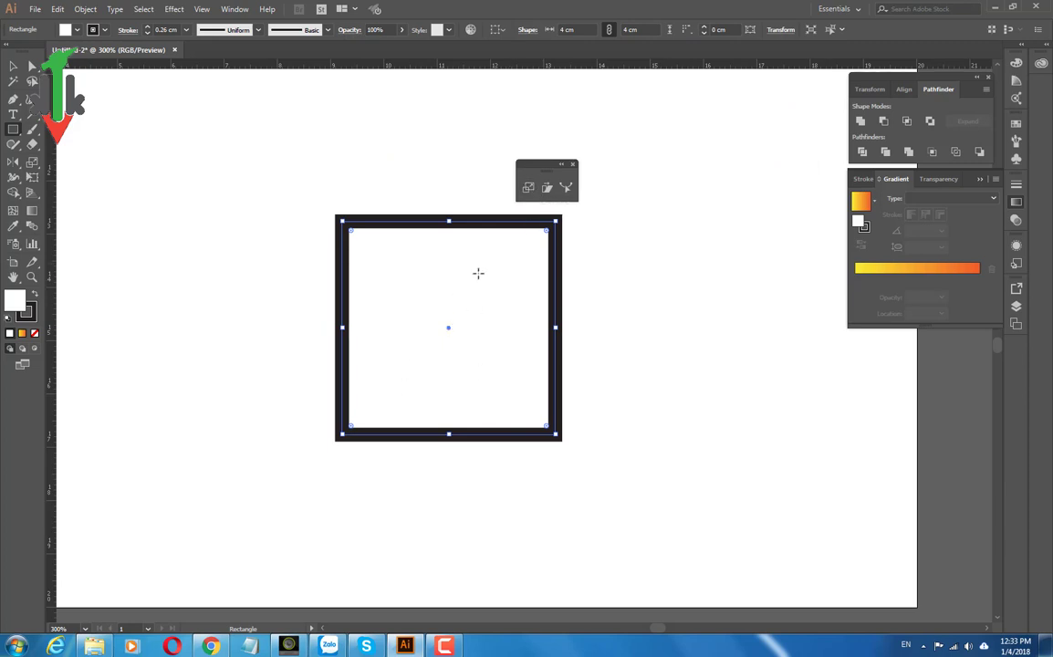
- Make a 50% uniformly scaled copy of the square, with strokes scaled too
{"action": "double_click", "coordinate": [529, 189]}
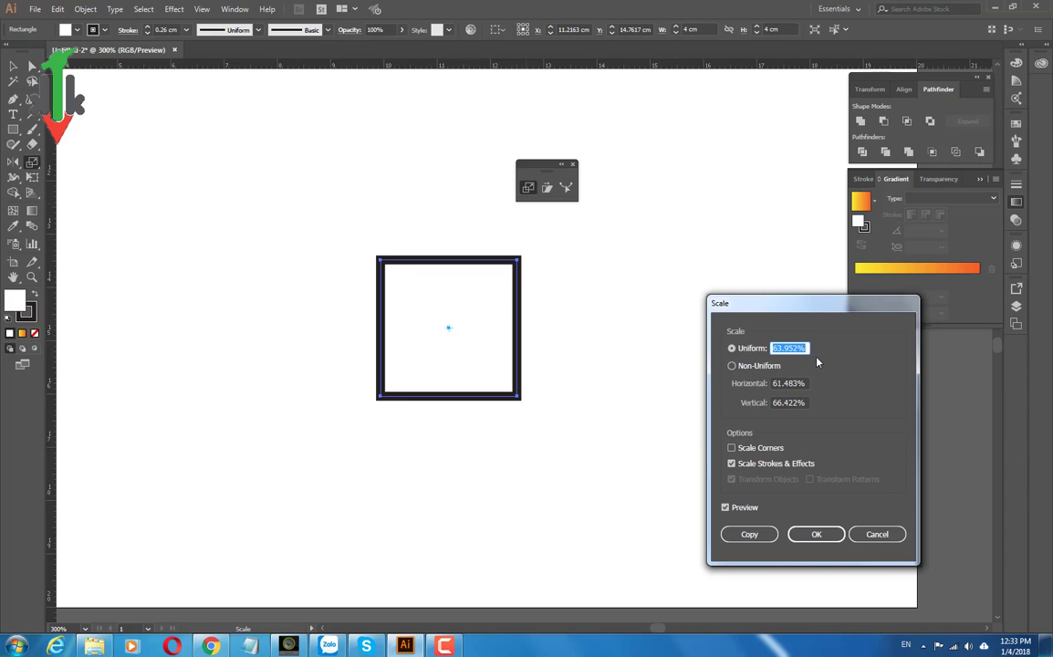
{"action": "type", "text": "50"}
{"action": "left_click", "coordinate": [726, 509]}
{"action": "left_click", "coordinate": [726, 508]}
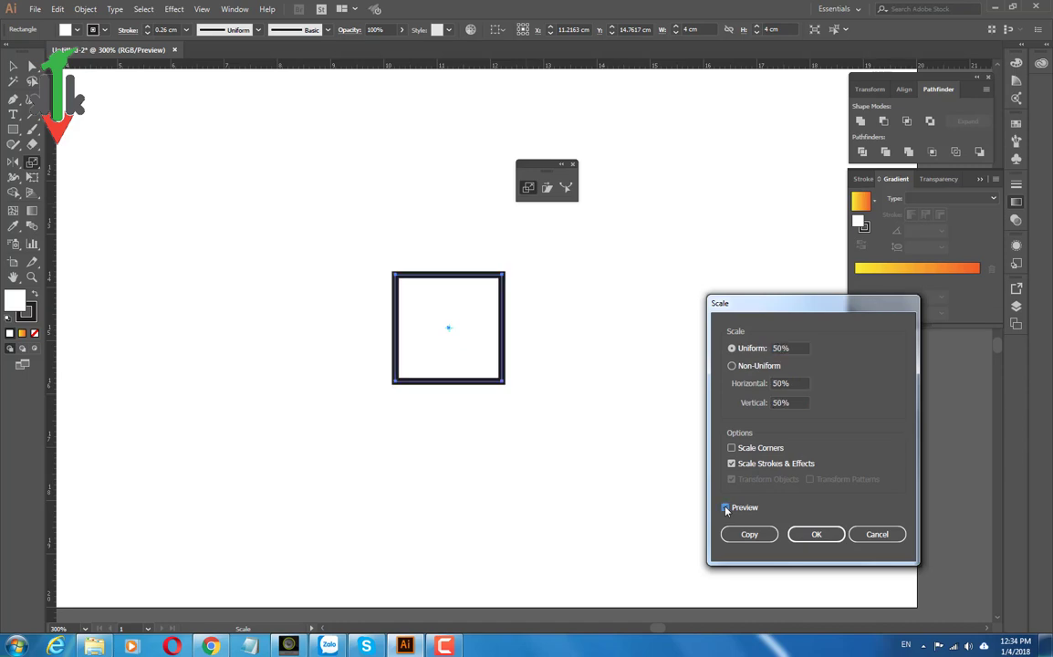
{"action": "left_click", "coordinate": [727, 509]}
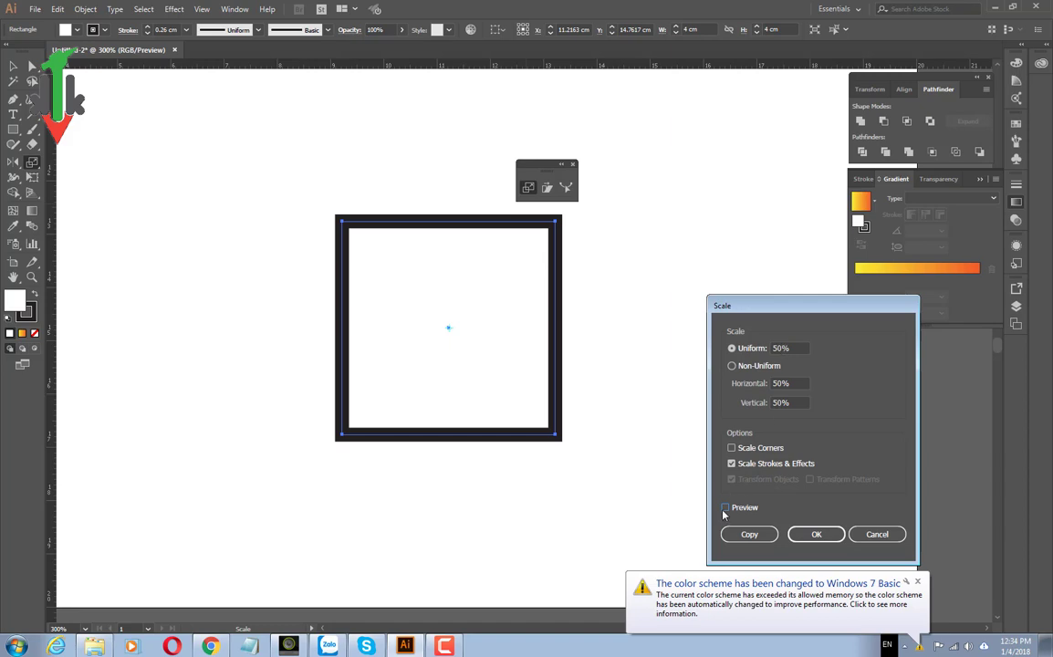
{"action": "left_click", "coordinate": [725, 508]}
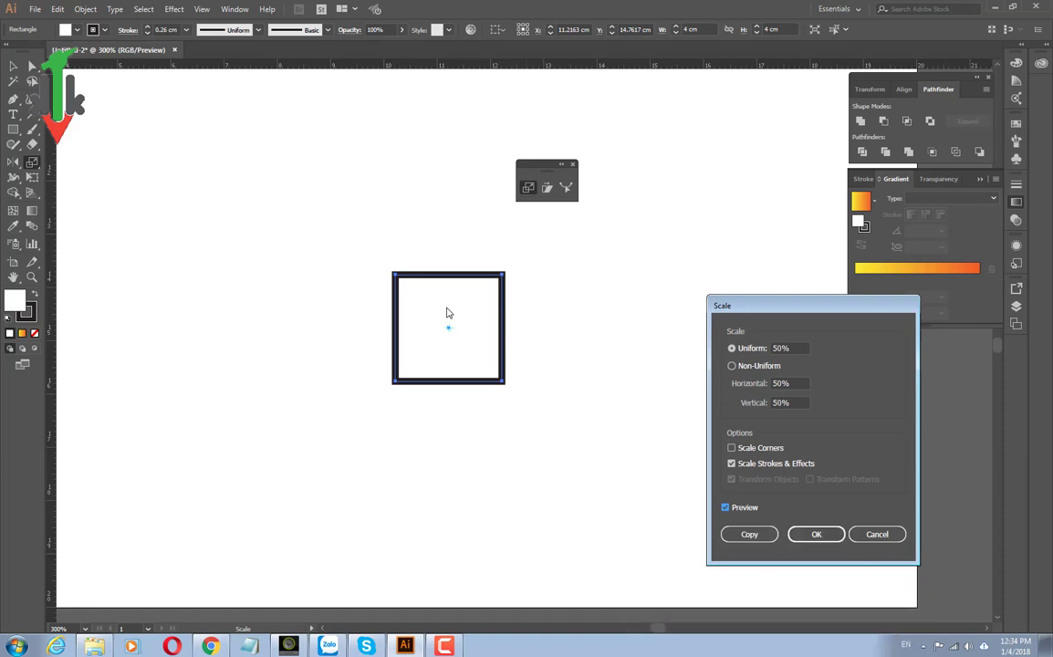
{"action": "left_click", "coordinate": [749, 535]}
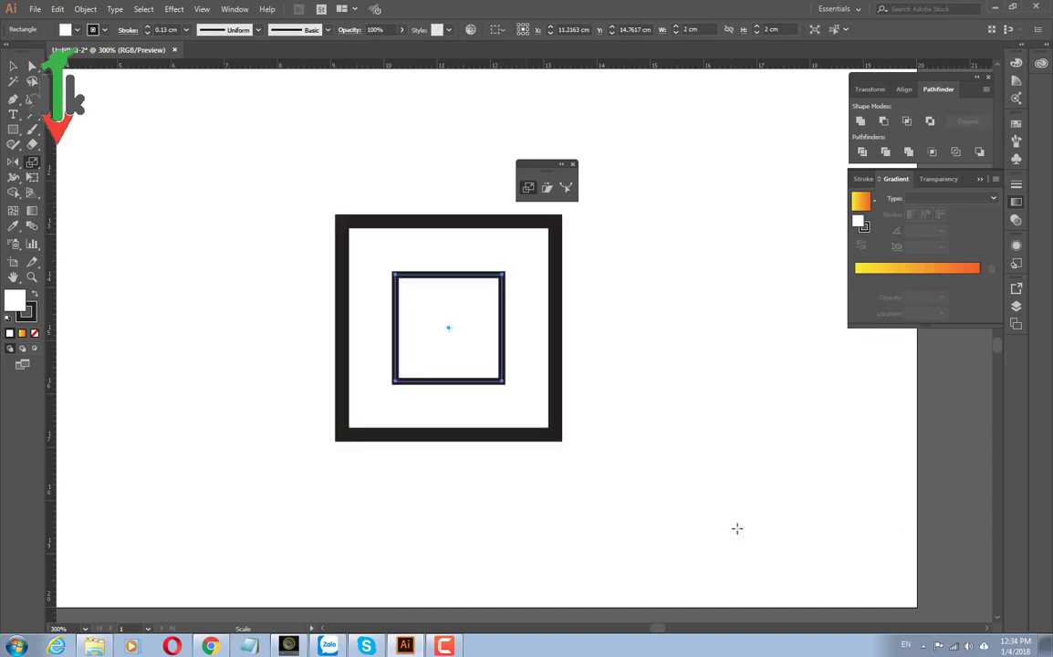
{"action": "left_click", "coordinate": [13, 66]}
- Select both nested squares together and move them to the upper left of the page
{"action": "left_click", "coordinate": [207, 174]}
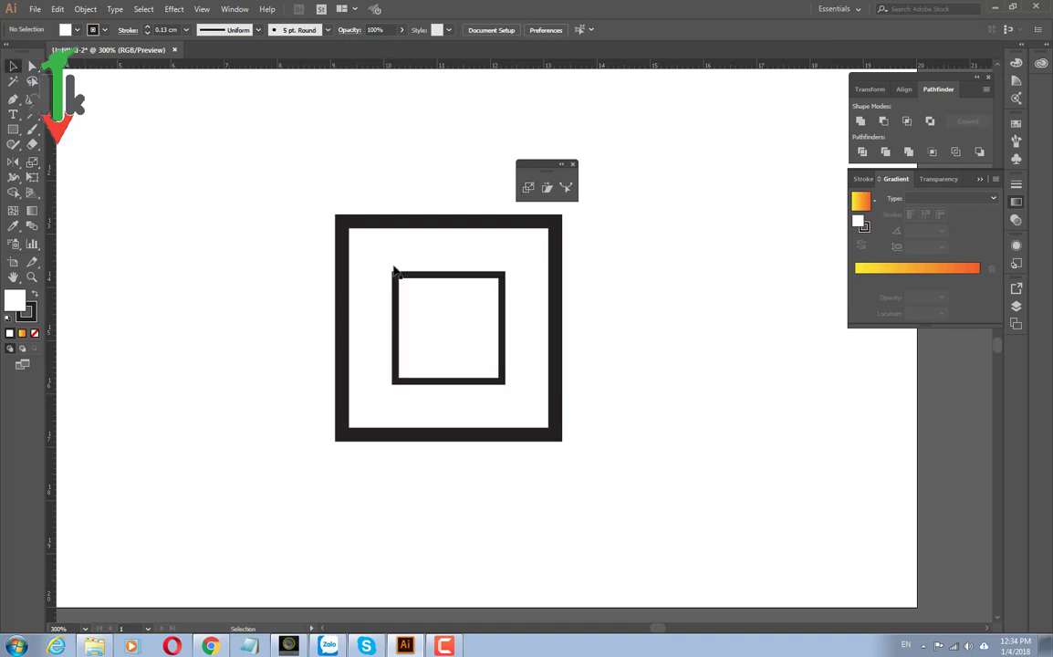
{"action": "left_click", "coordinate": [427, 227]}
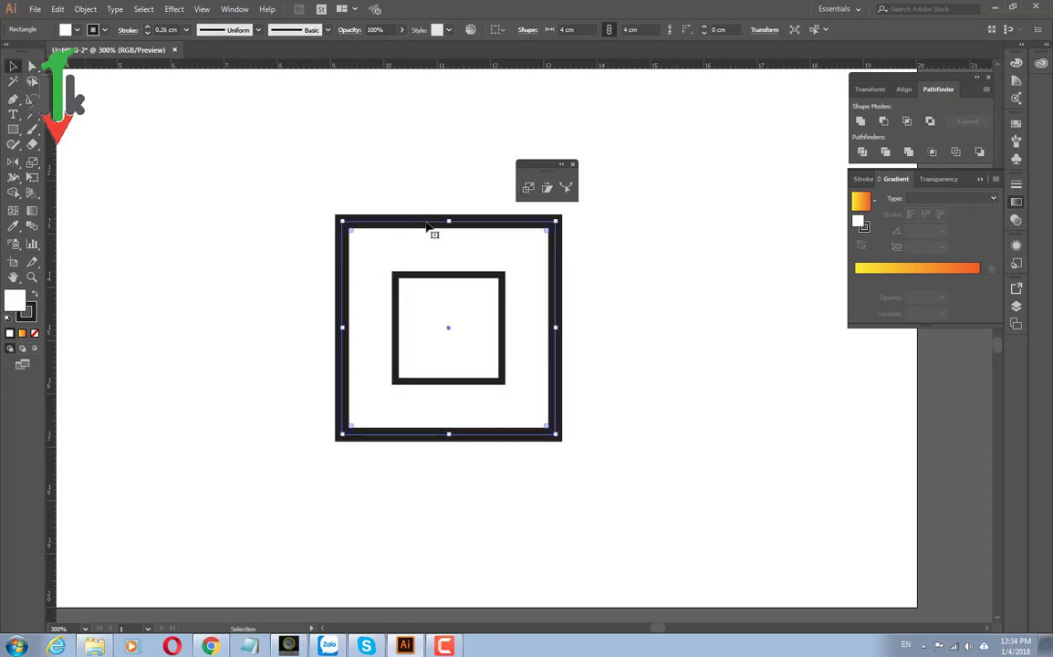
{"action": "left_click", "coordinate": [459, 277]}
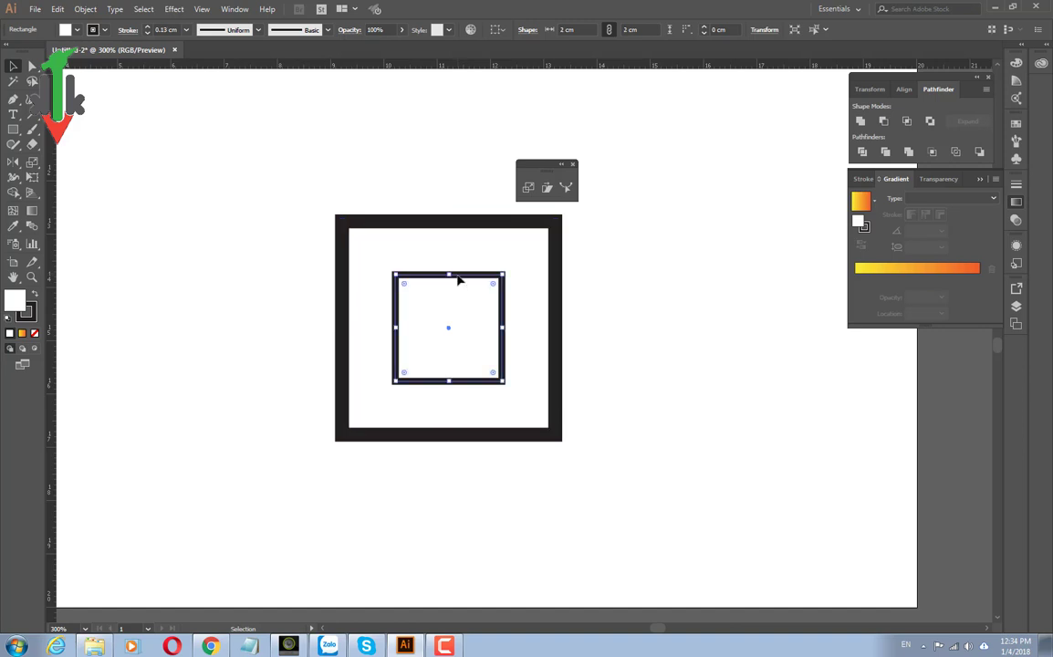
{"action": "left_click", "coordinate": [663, 418]}
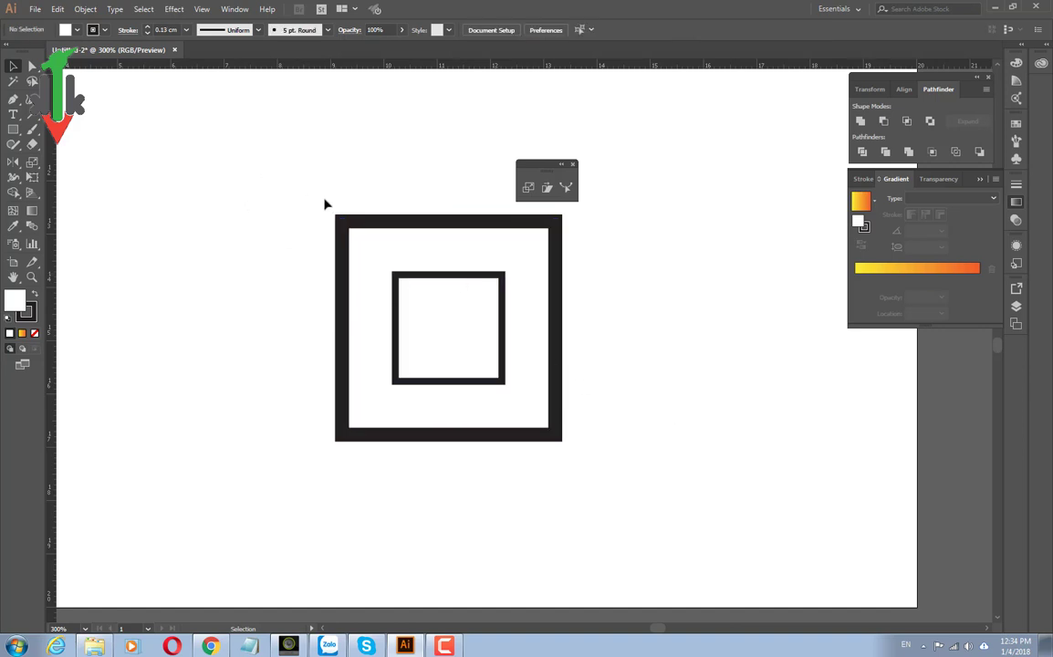
{"action": "left_click_drag", "start_coordinate": [324, 202], "coordinate": [429, 347]}
{"action": "left_click_drag", "start_coordinate": [456, 291], "coordinate": [243, 213]}
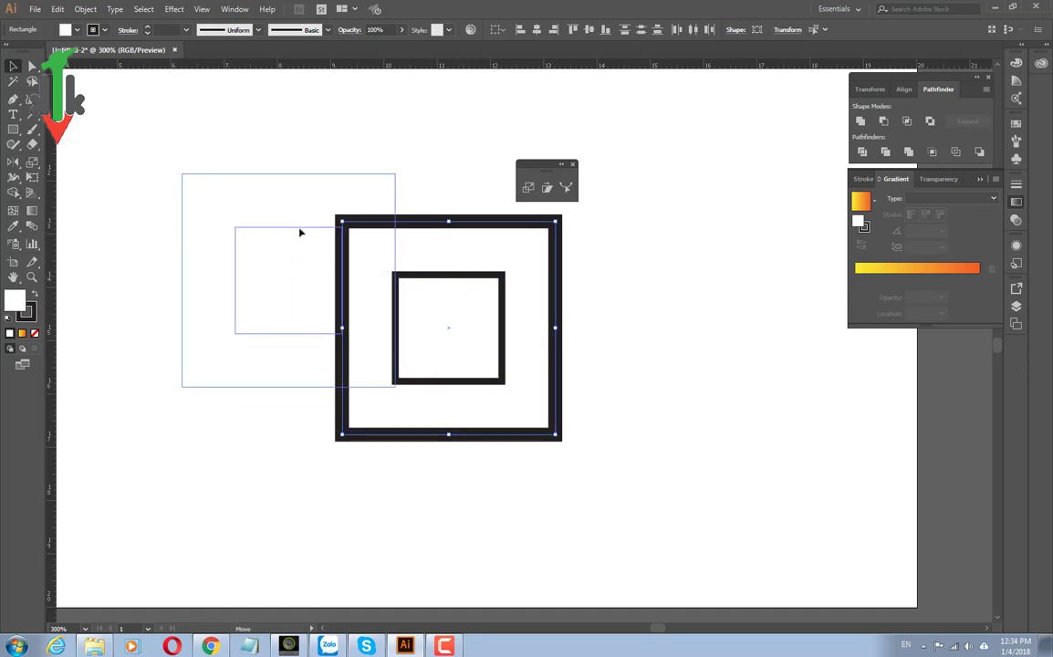
{"action": "left_click", "coordinate": [527, 359]}
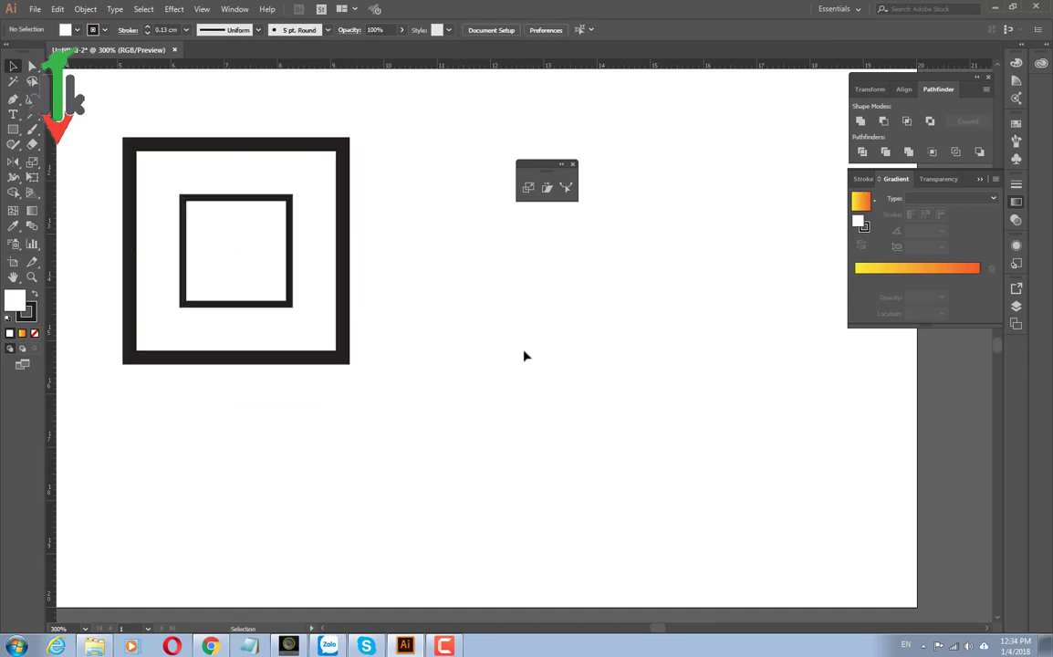
- Open the Scale options for the inner square, then cancel, keeping its size
{"action": "left_click", "coordinate": [291, 224]}
{"action": "double_click", "coordinate": [526, 189]}
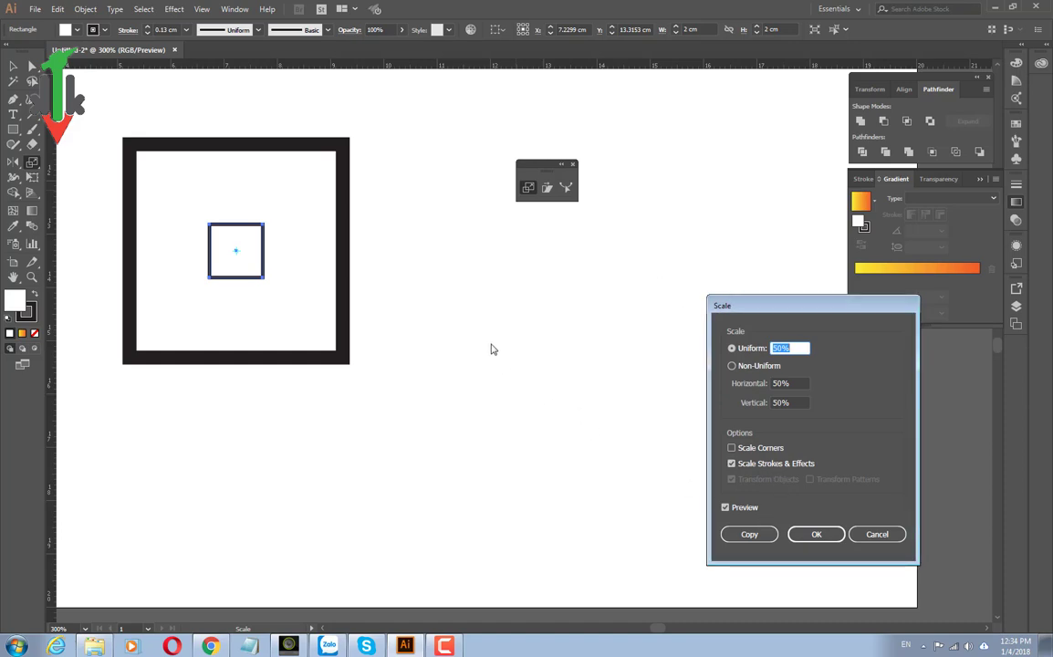
{"action": "left_click", "coordinate": [875, 537]}
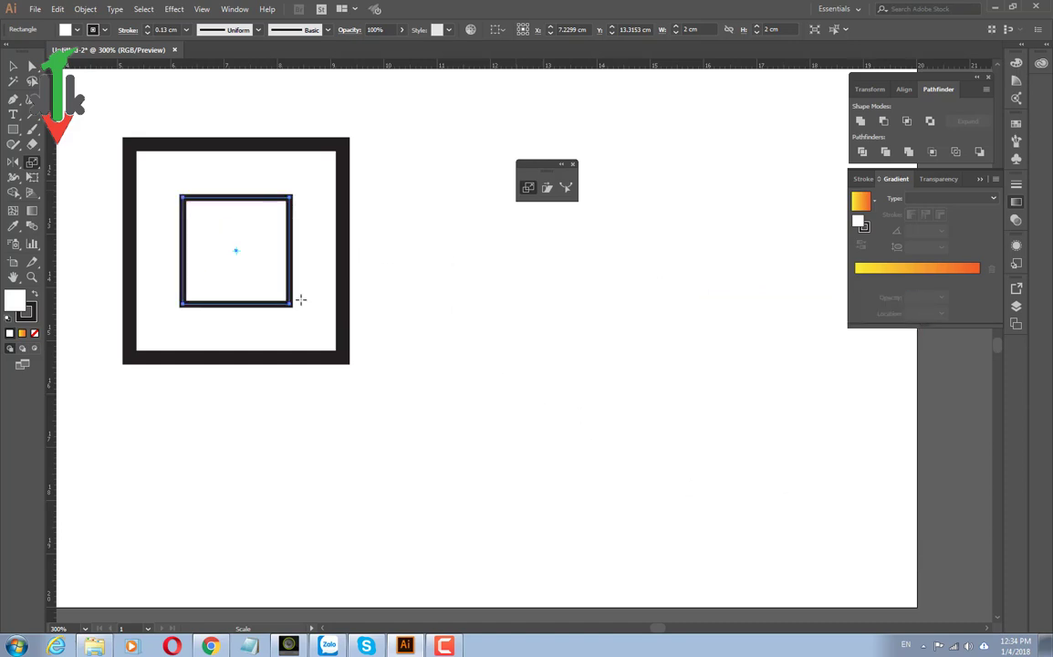
{"action": "key", "text": "v"}
{"action": "left_click", "coordinate": [383, 246]}
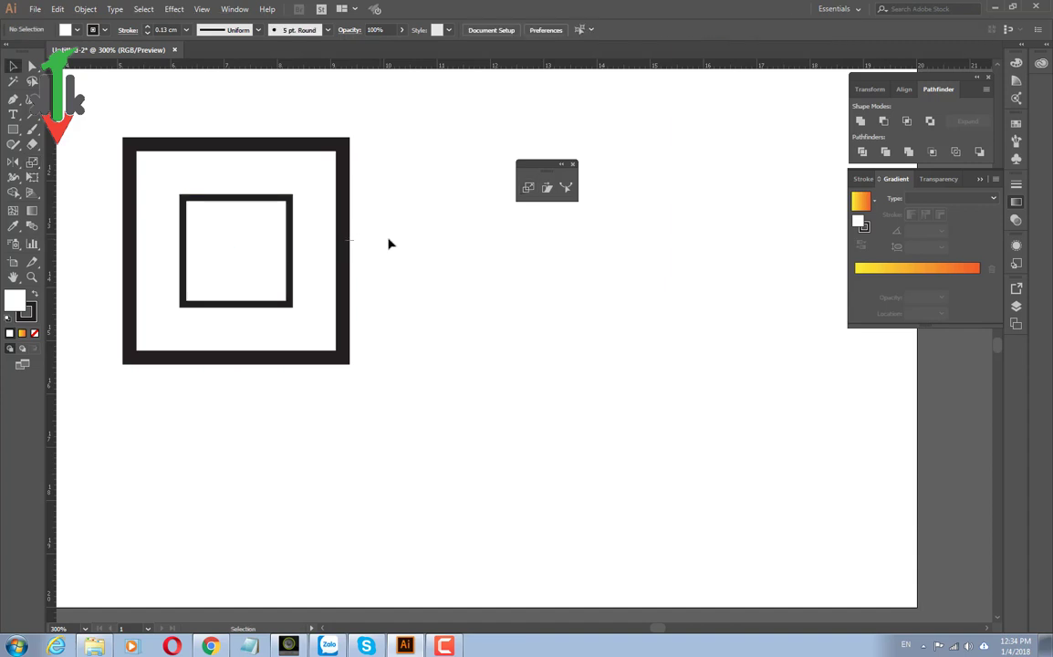
- Alt-drag a copy of the outer 4 cm square to the right of the pair
{"action": "left_click_drag", "start_coordinate": [352, 236], "coordinate": [482, 242]}
{"action": "mouse_move", "coordinate": [345, 108]}
{"action": "left_mouse_down"}
{"action": "mouse_move", "coordinate": [330, 188]}
{"action": "mouse_move", "coordinate": [514, 197]}
{"action": "left_mouse_up"}
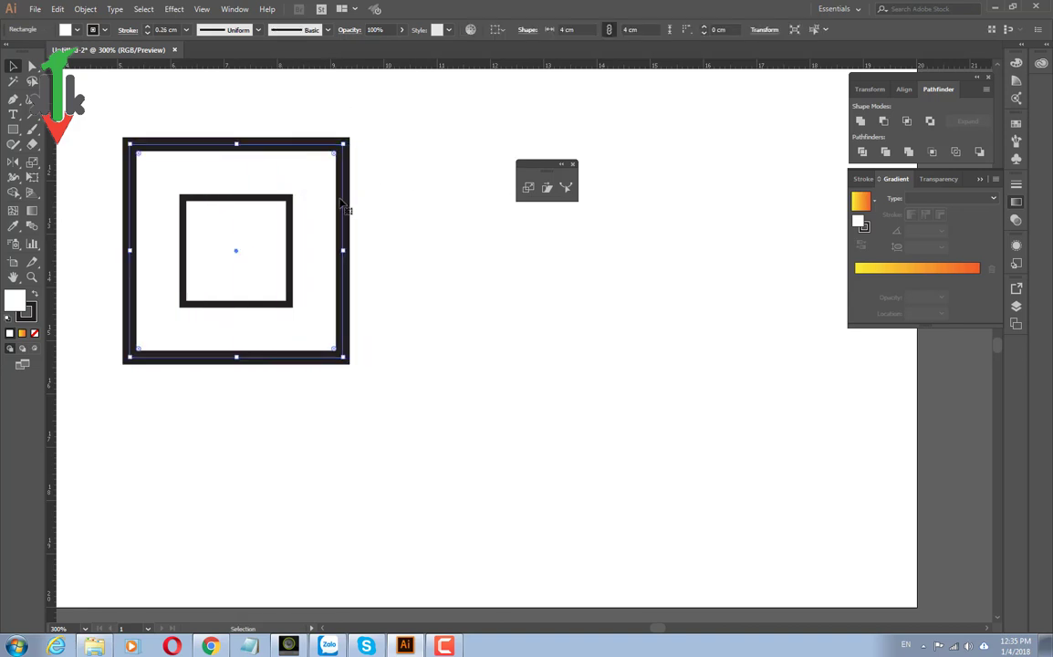
{"action": "mouse_move", "coordinate": [343, 203]}
{"action": "left_mouse_down"}
{"action": "mouse_move", "coordinate": [523, 230]}
{"action": "mouse_move", "coordinate": [570, 213]}
{"action": "left_mouse_up"}
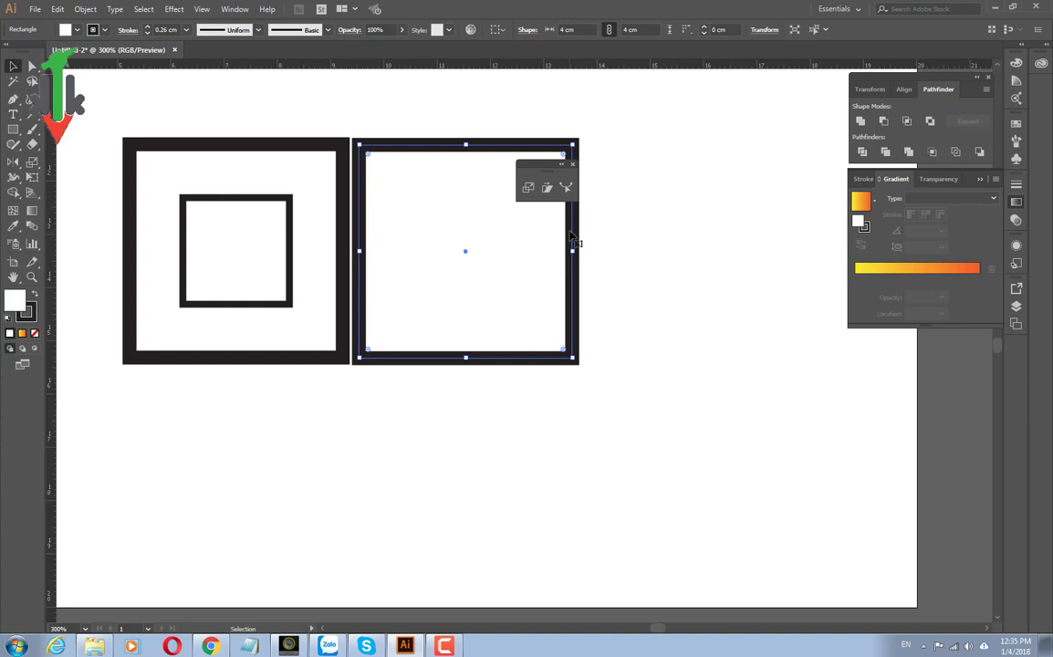
{"action": "left_click_drag", "start_coordinate": [573, 239], "coordinate": [611, 239]}
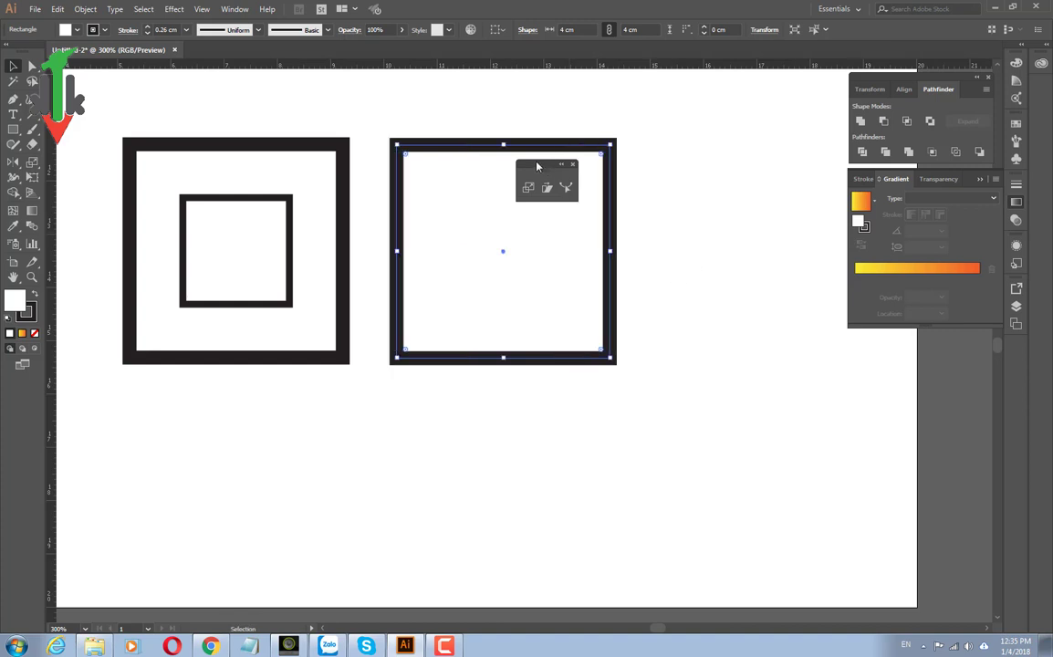
{"action": "left_click_drag", "start_coordinate": [537, 166], "coordinate": [702, 100]}
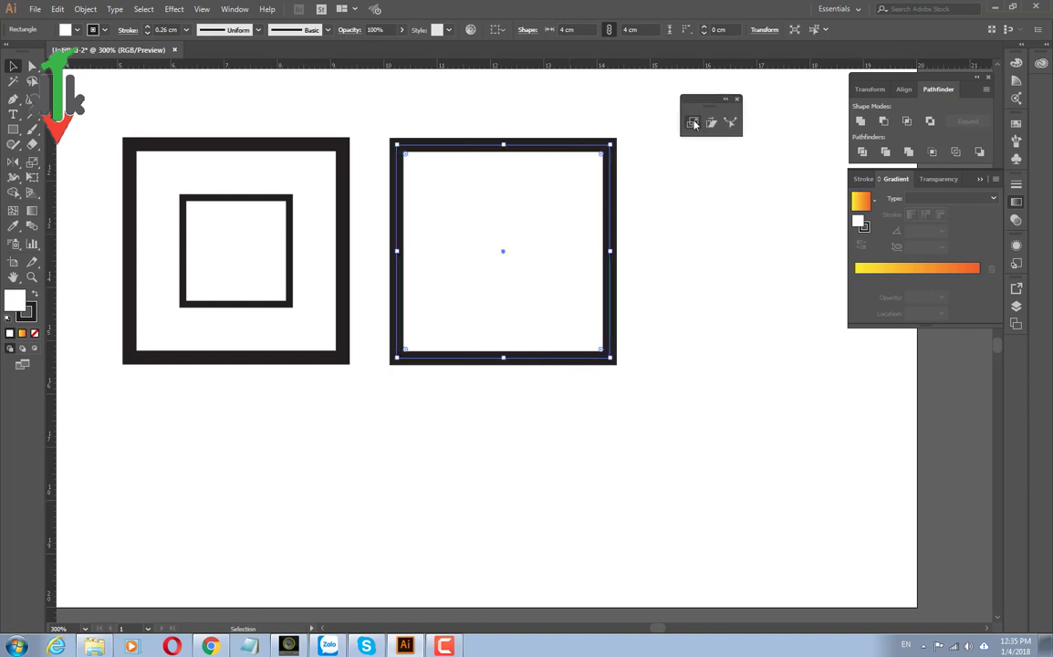
- Open Scale options for the copied square, switch to Non-Uniform and preview 50% width
{"action": "double_click", "coordinate": [693, 123]}
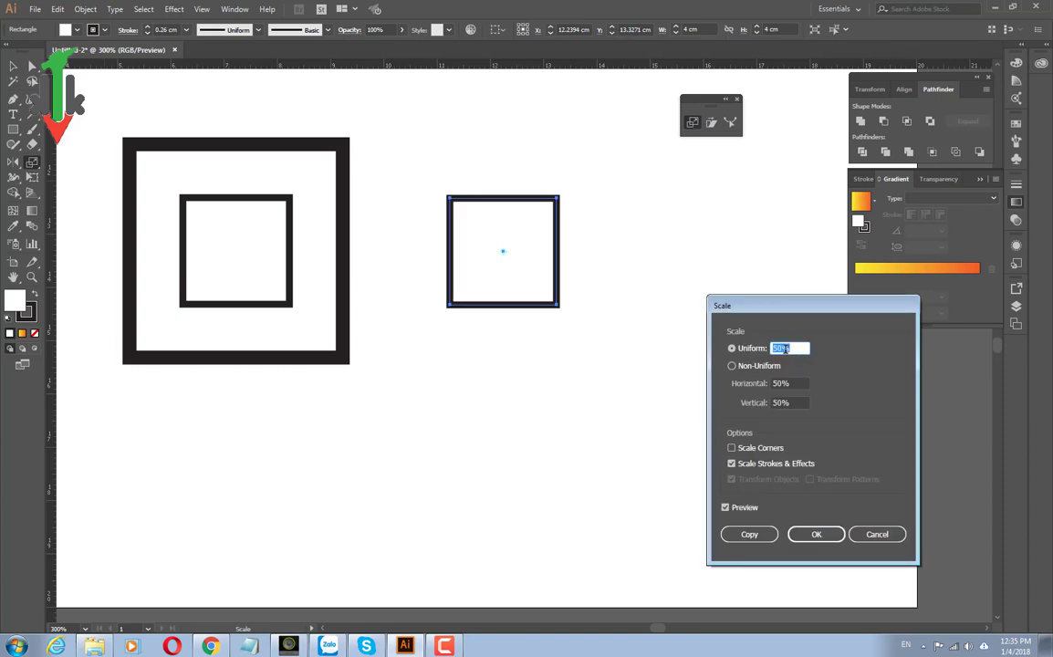
{"action": "type", "text": "100%"}
{"action": "left_click", "coordinate": [726, 508]}
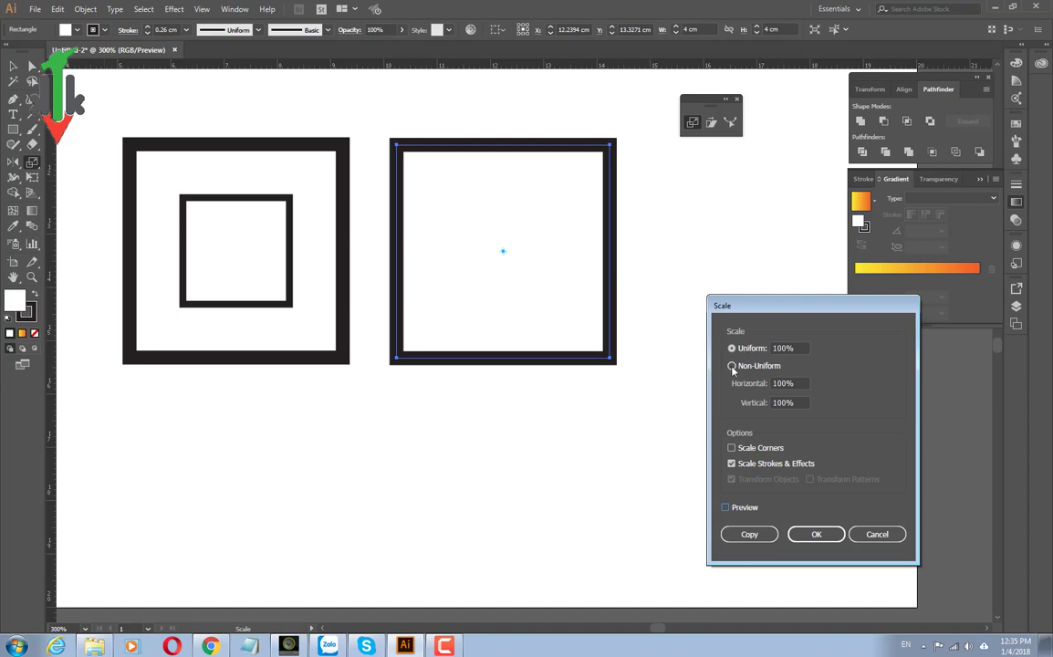
{"action": "left_click", "coordinate": [732, 367]}
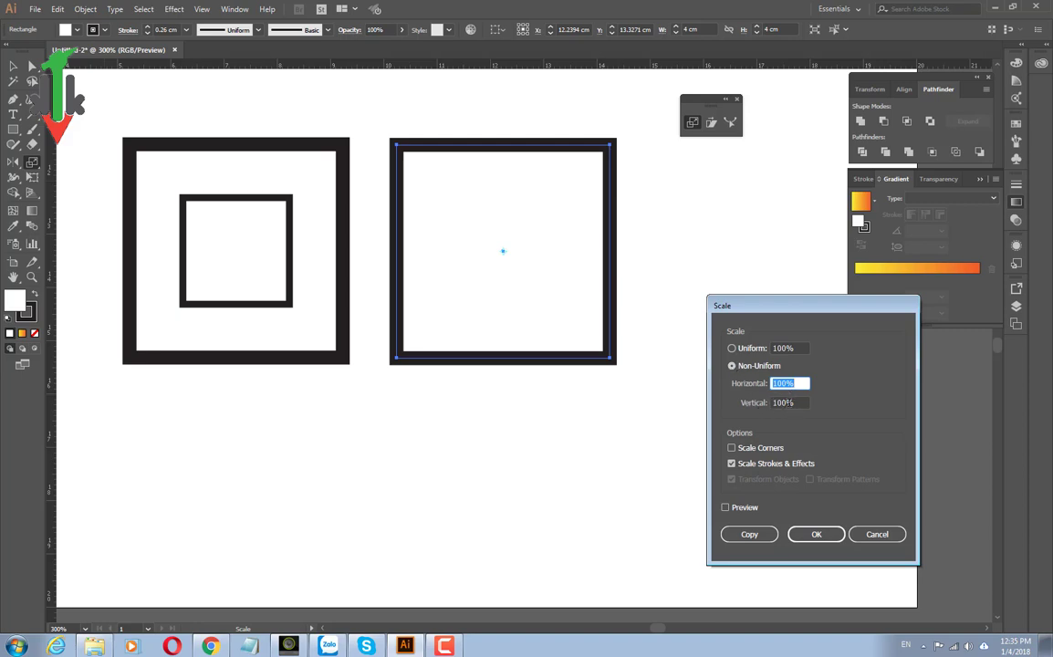
{"action": "type", "text": "50"}
{"action": "left_click", "coordinate": [726, 508]}
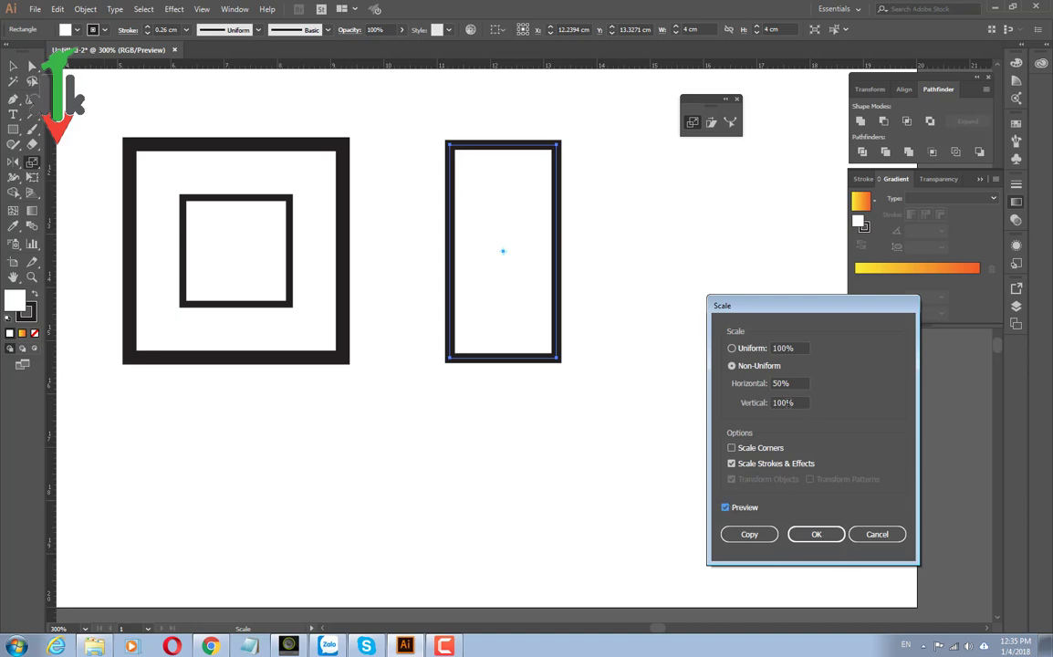
- Scale it Horizontal 100%, Vertical 70% with Scale Strokes & Effects unchecked
{"action": "double_click", "coordinate": [780, 383]}
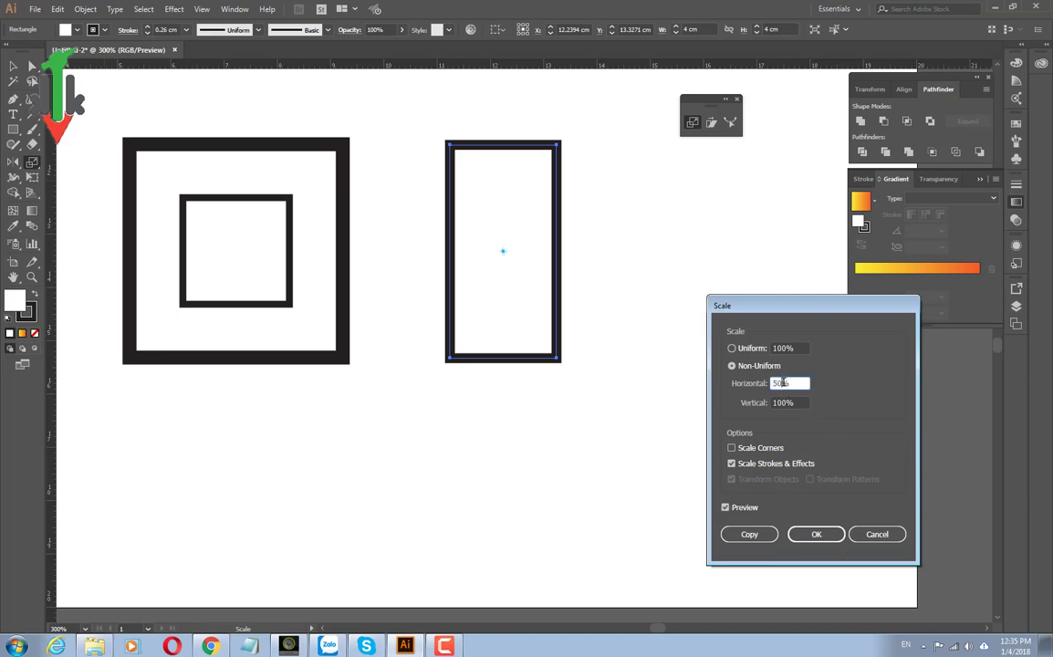
{"action": "type", "text": "100"}
{"action": "double_click", "coordinate": [783, 403]}
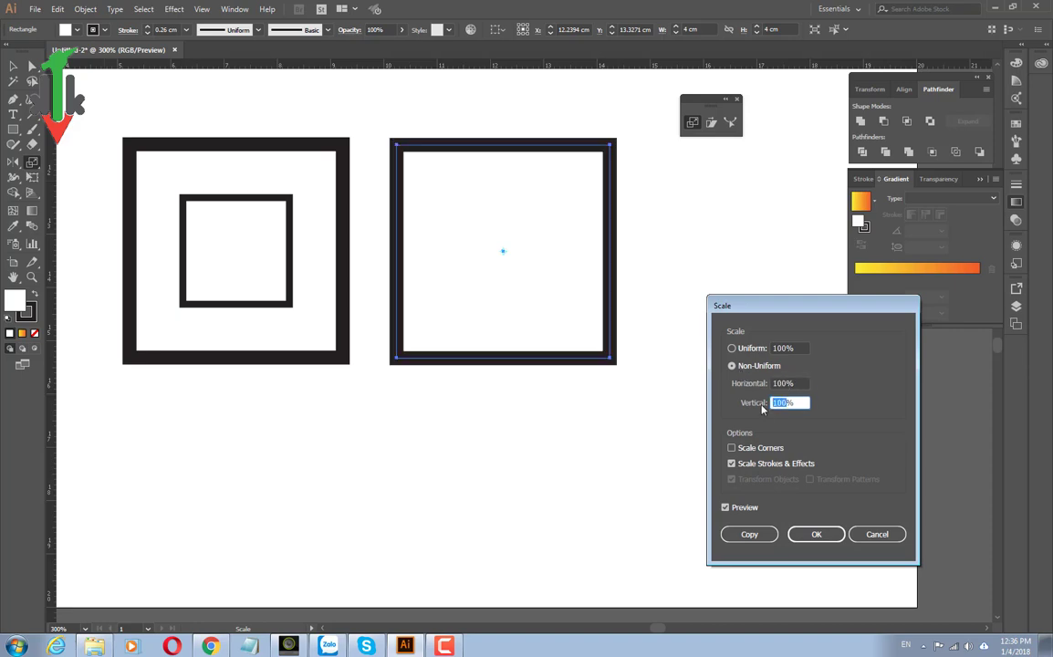
{"action": "type", "text": "70"}
{"action": "left_click", "coordinate": [727, 508]}
{"action": "left_click", "coordinate": [726, 508]}
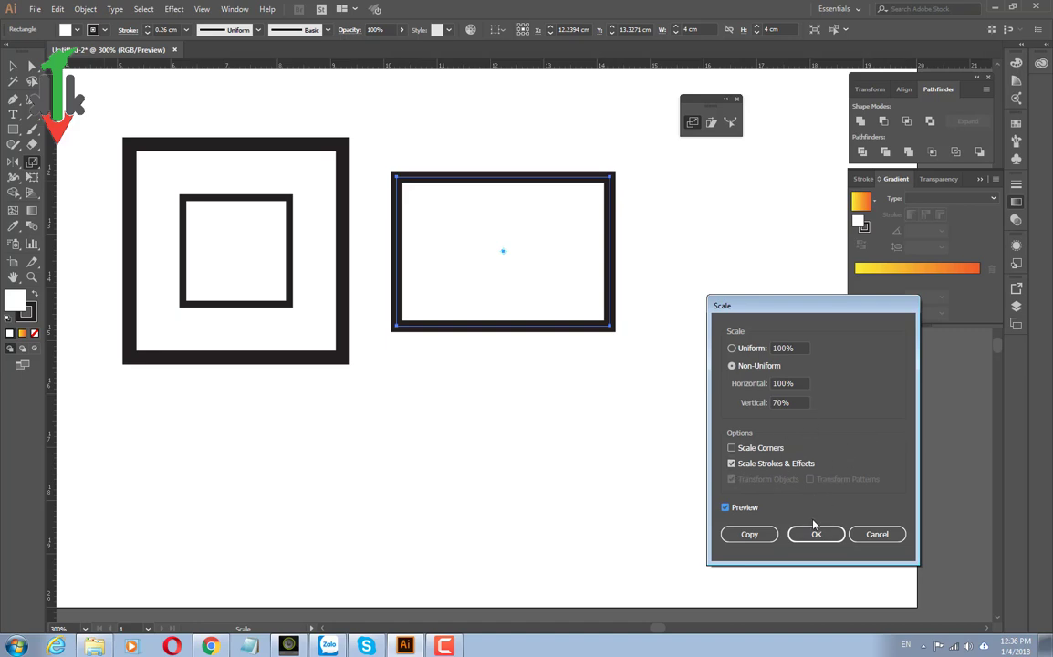
{"action": "left_click", "coordinate": [731, 465]}
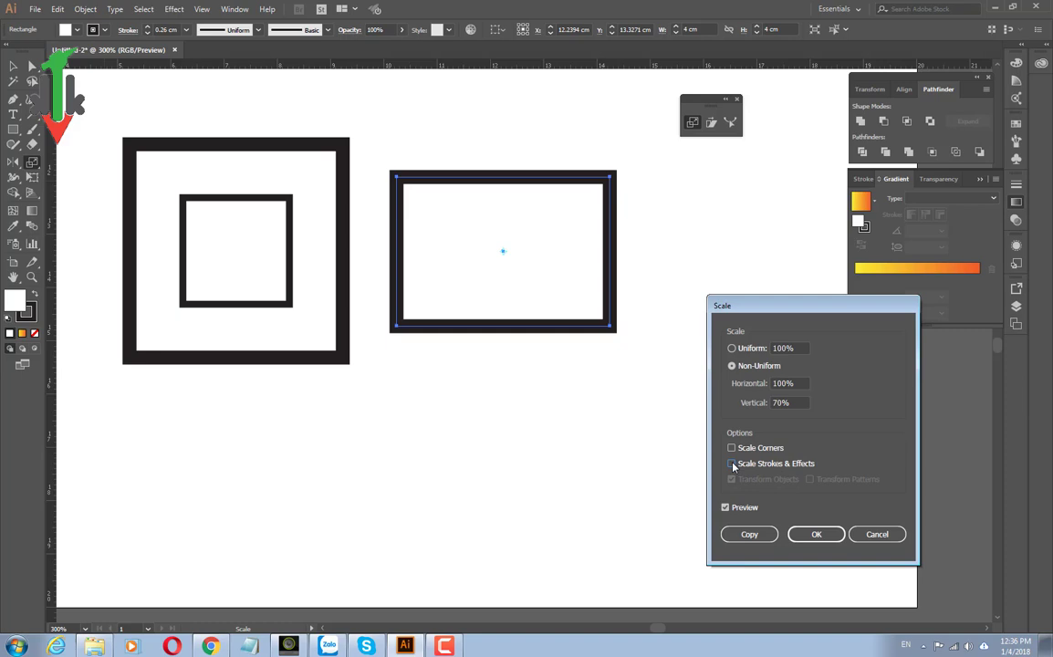
{"action": "left_click", "coordinate": [807, 537]}
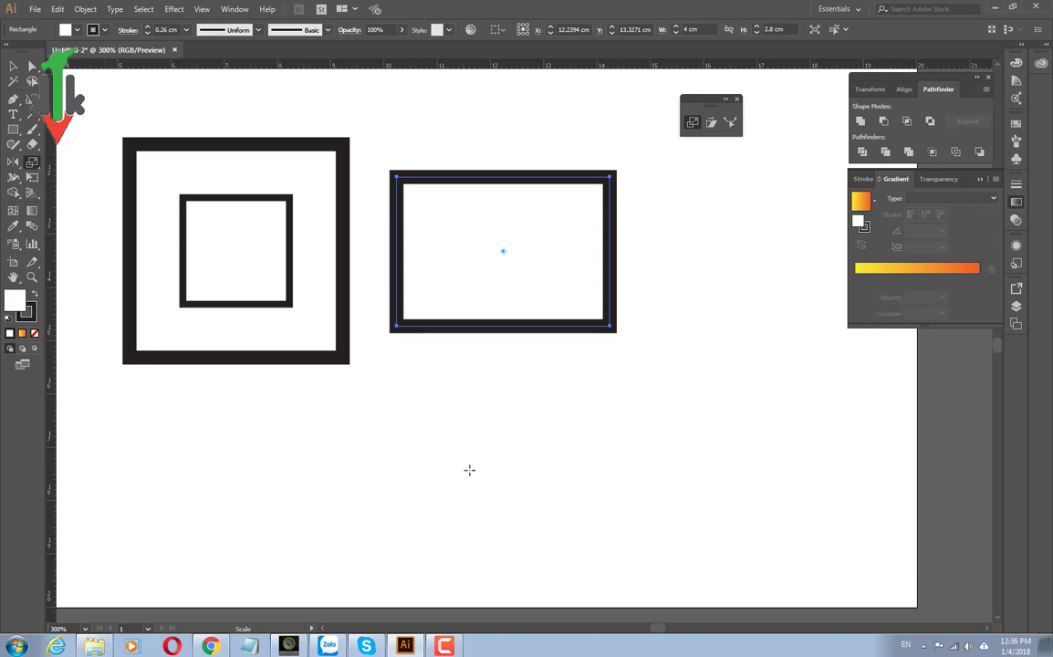
- Give the right-hand rectangle a 0.5 cm stroke weight
{"action": "left_click", "coordinate": [12, 67]}
{"action": "left_click", "coordinate": [562, 409]}
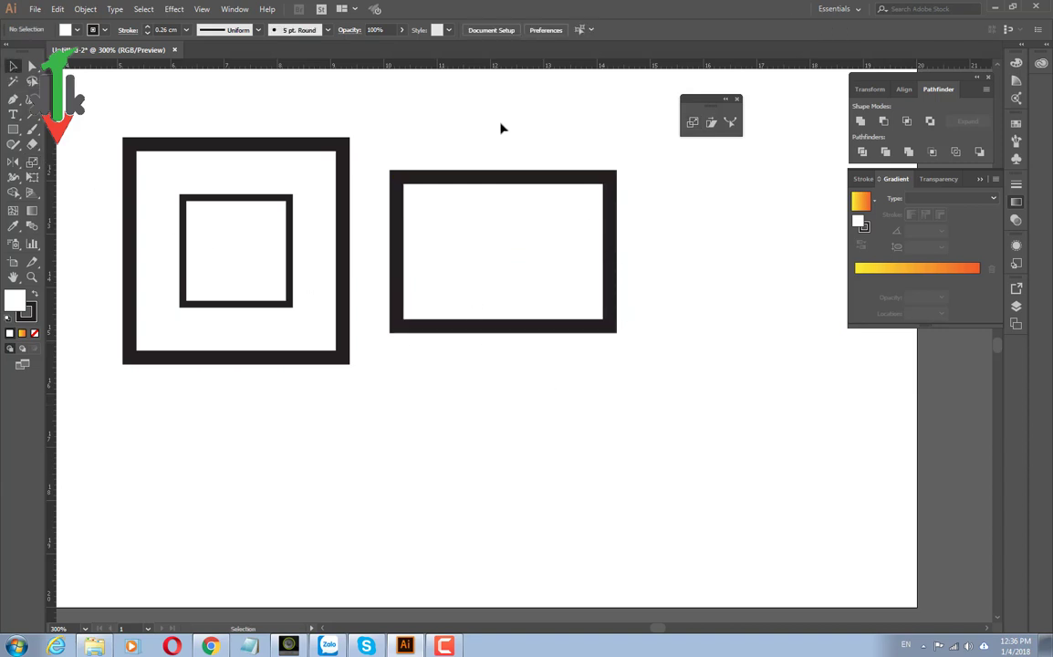
{"action": "left_click", "coordinate": [527, 225]}
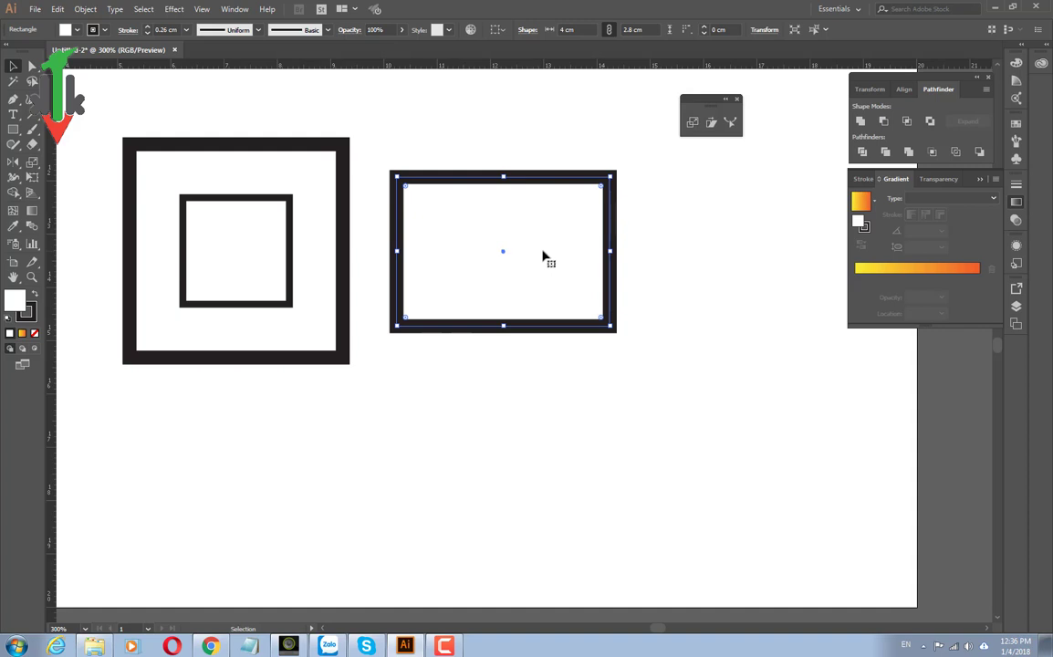
{"action": "left_click", "coordinate": [186, 29]}
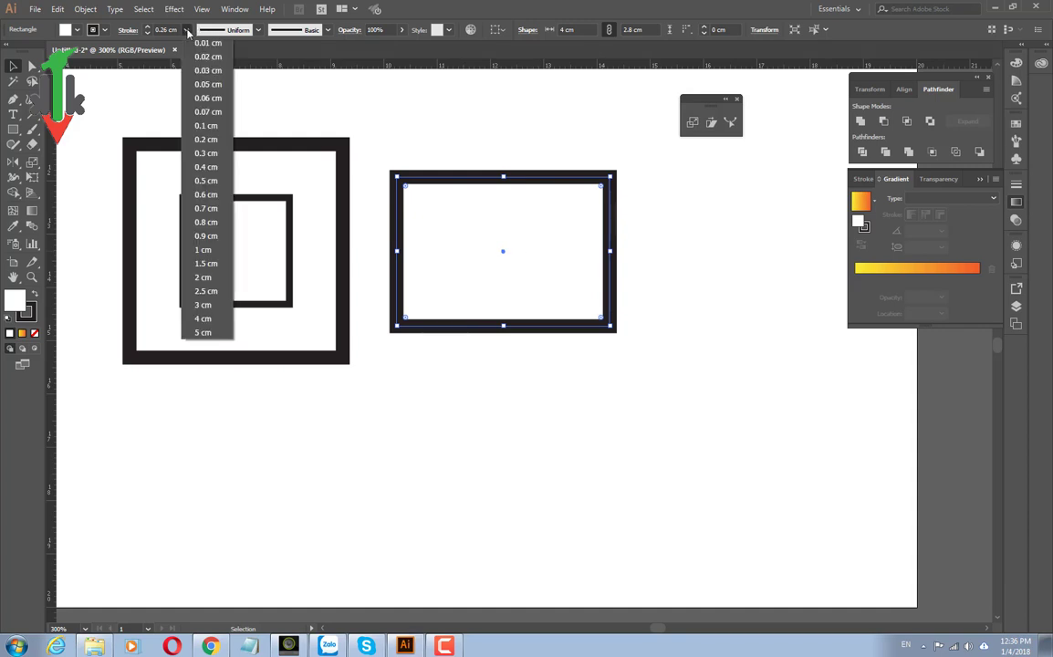
{"action": "left_click", "coordinate": [210, 183]}
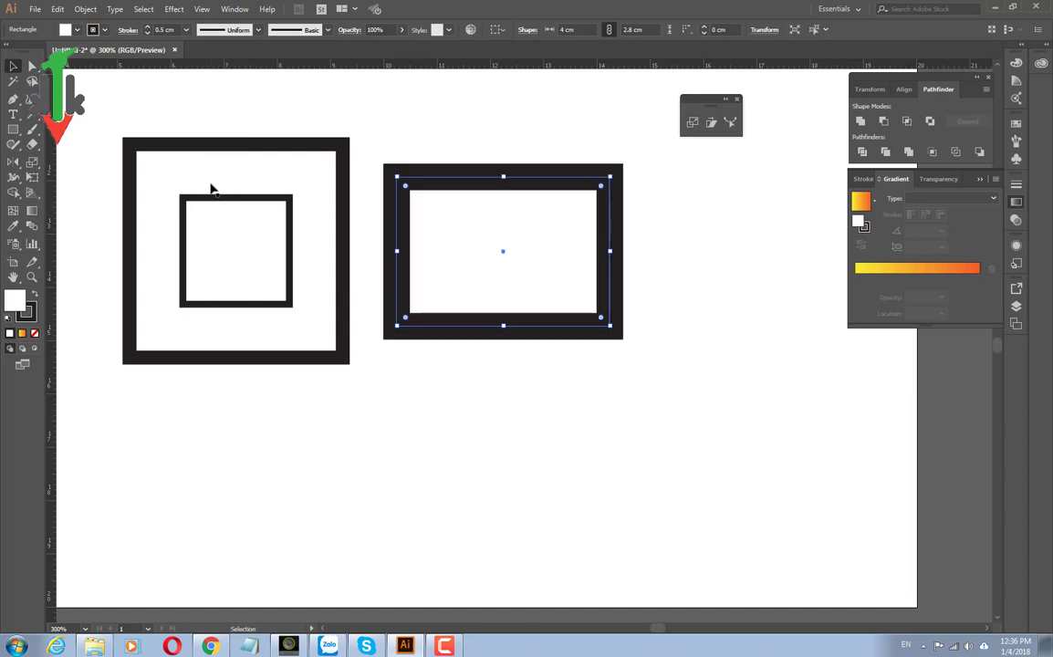
{"action": "left_click", "coordinate": [733, 387]}
- Move the rectangle down-right, zoom out, and open General Preferences with Ctrl+K
{"action": "left_click_drag", "start_coordinate": [572, 282], "coordinate": [612, 364]}
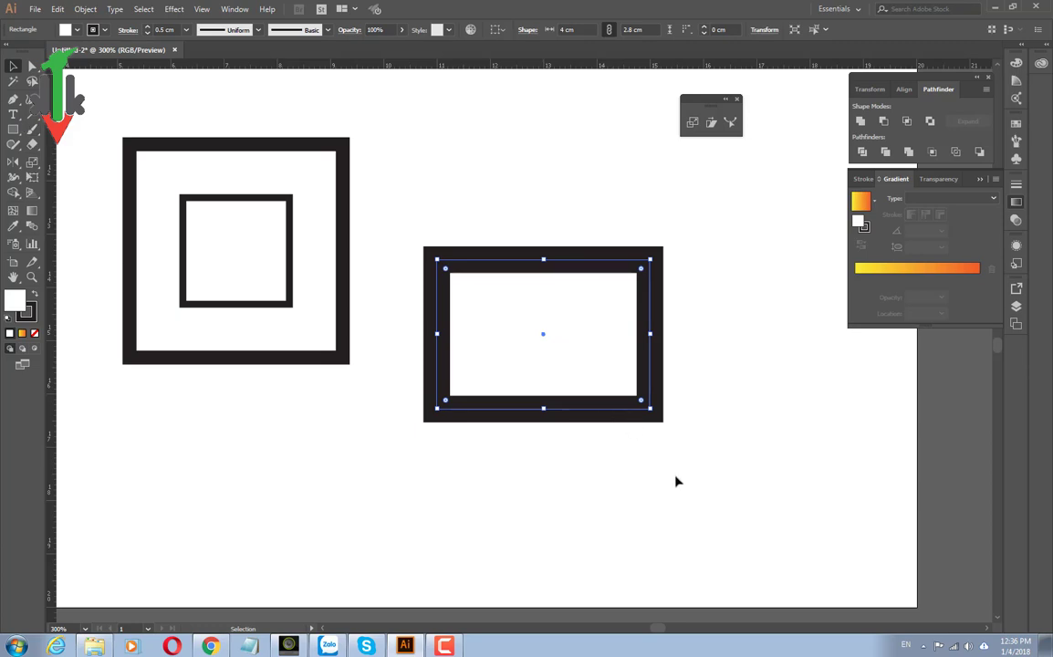
{"action": "scroll", "coordinate": [676, 481], "scroll_direction": "down", "scroll_amount": 1}
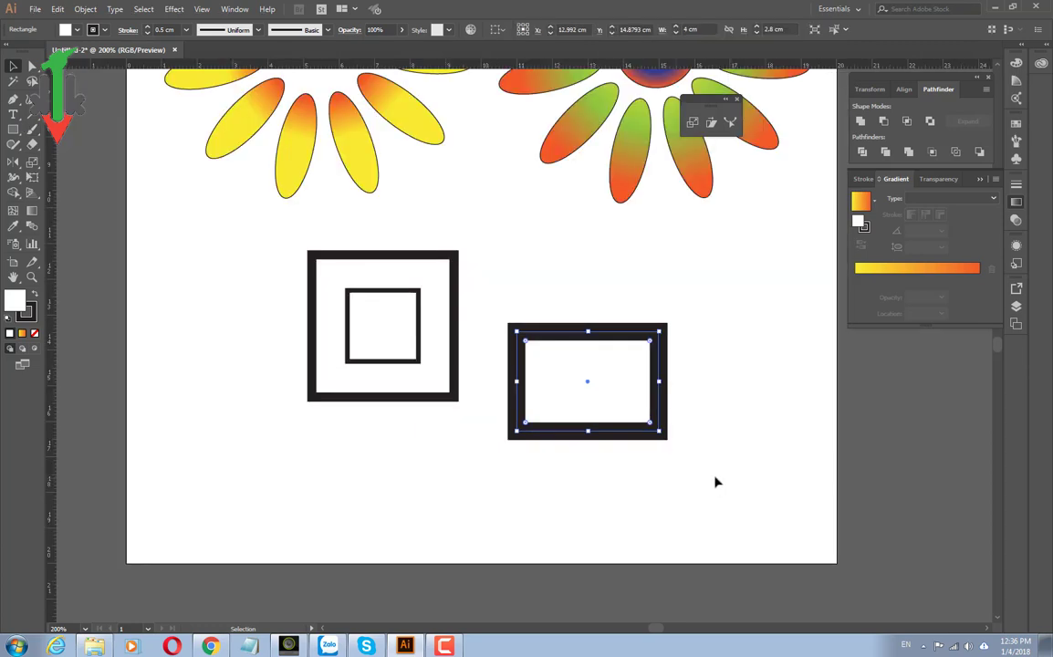
{"action": "left_click_drag", "start_coordinate": [715, 481], "coordinate": [586, 377]}
{"action": "key", "text": "v"}
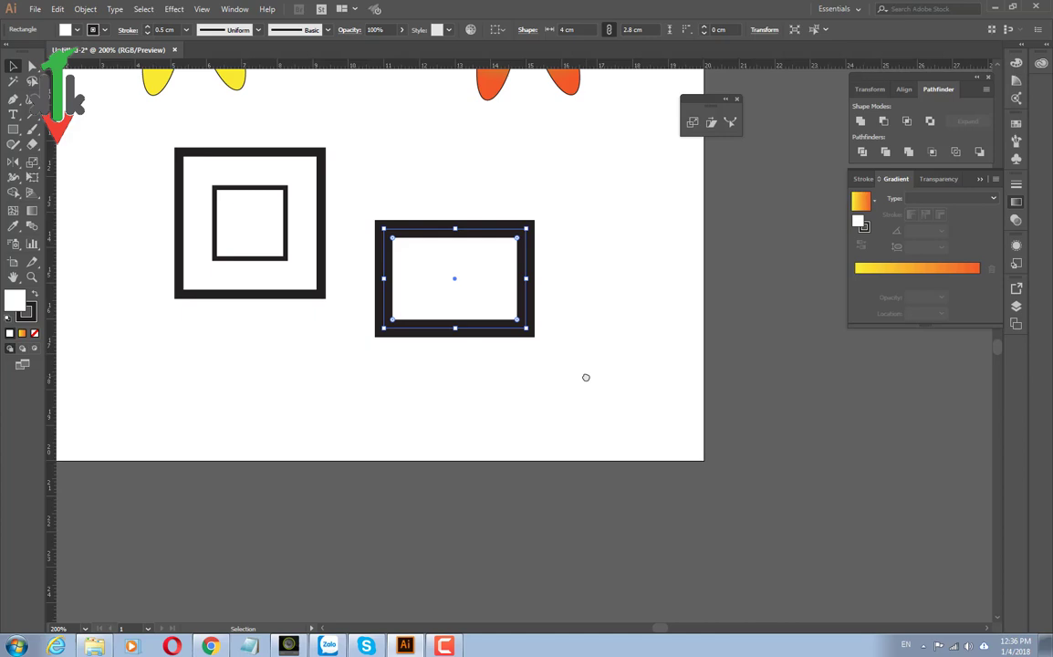
{"action": "key", "text": "ctrl+k"}
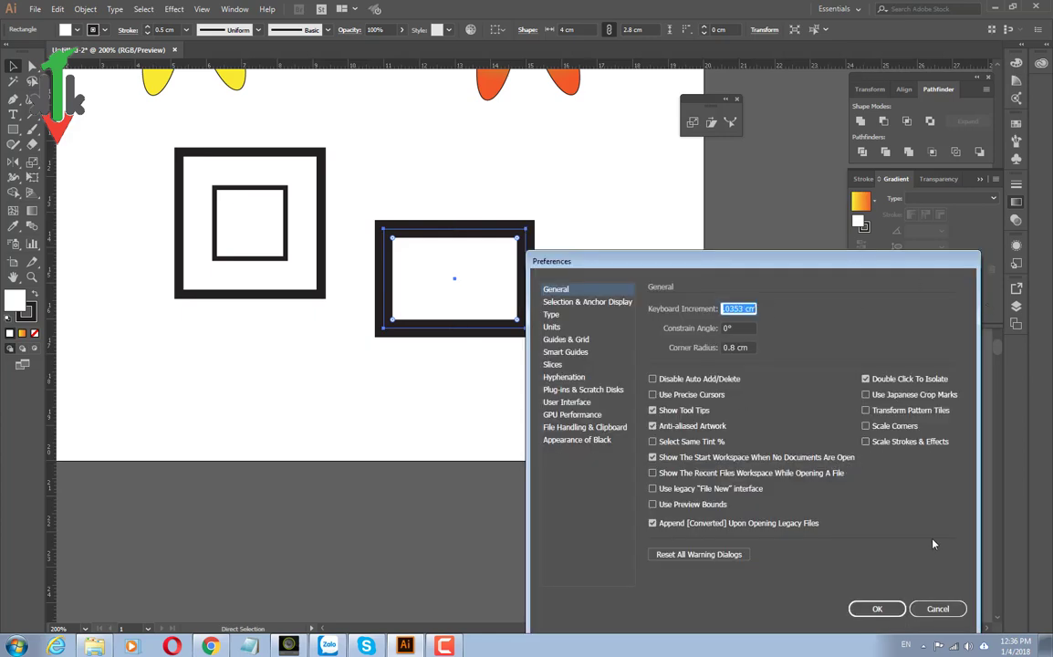
- Cancel Preferences and drag the rectangle's corner to about 7.25 × 5.94 cm
{"action": "left_click", "coordinate": [938, 609]}
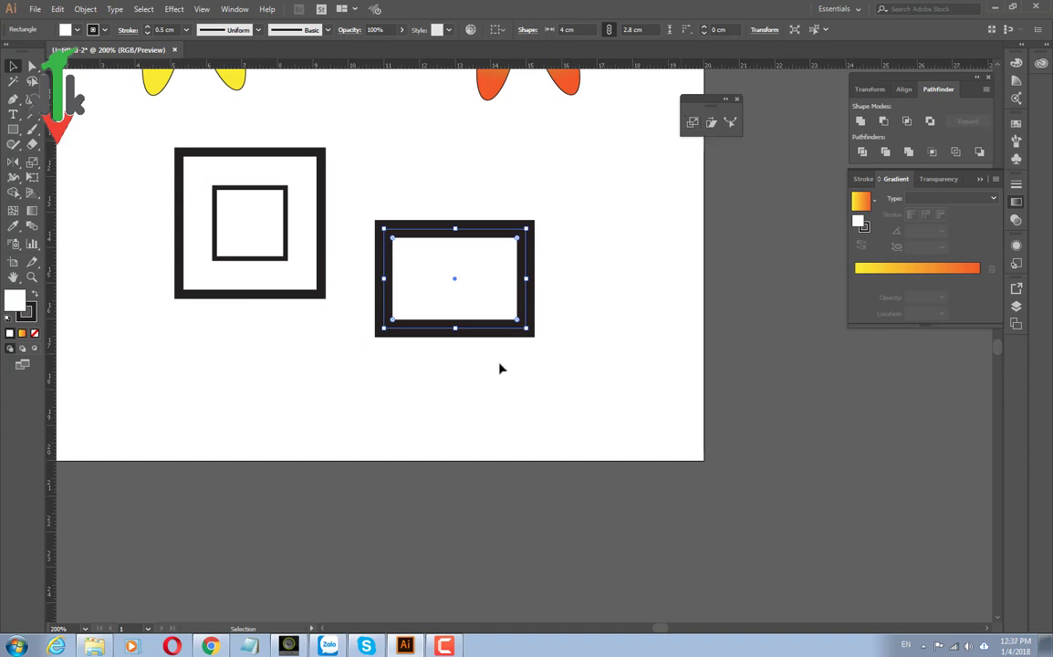
{"action": "left_click_drag", "start_coordinate": [528, 329], "coordinate": [831, 569]}
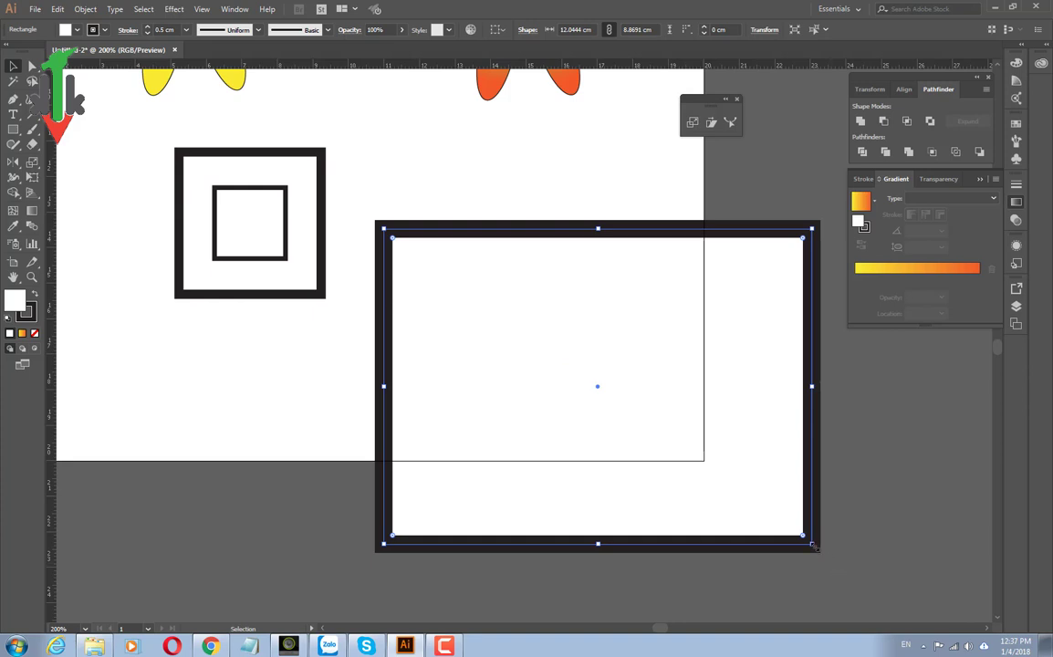
{"action": "mouse_move", "coordinate": [814, 545]}
{"action": "left_mouse_down"}
{"action": "mouse_move", "coordinate": [480, 302]}
{"action": "mouse_move", "coordinate": [456, 272]}
{"action": "left_mouse_up"}
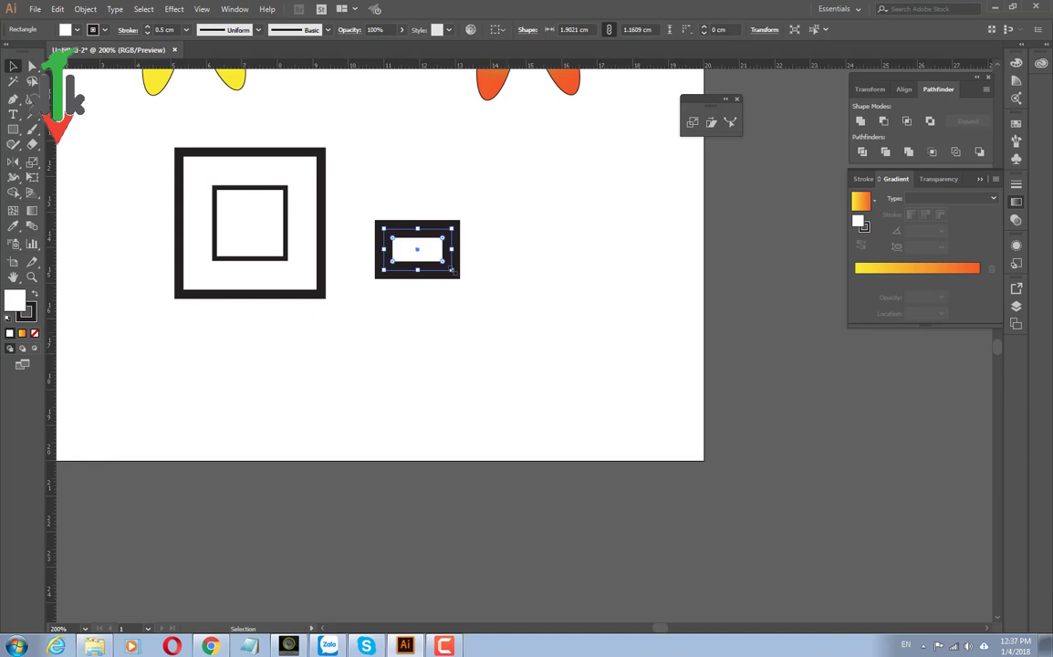
{"action": "left_click_drag", "start_coordinate": [451, 270], "coordinate": [642, 441]}
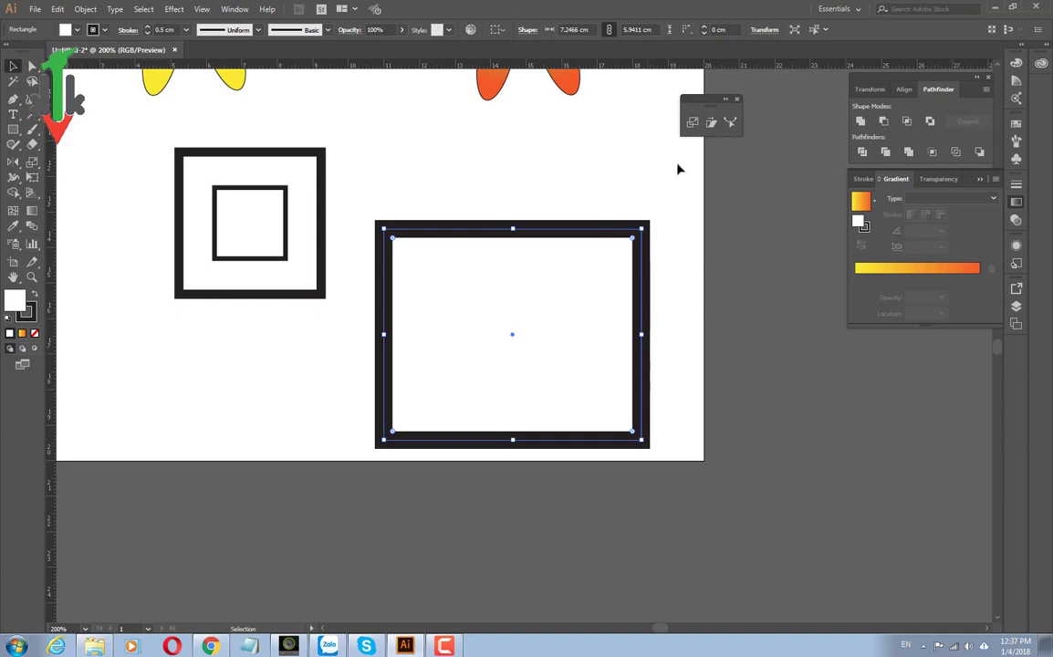
- Reopen the rectangle's Scale options and preview a 50% uniform scale
{"action": "double_click", "coordinate": [693, 123]}
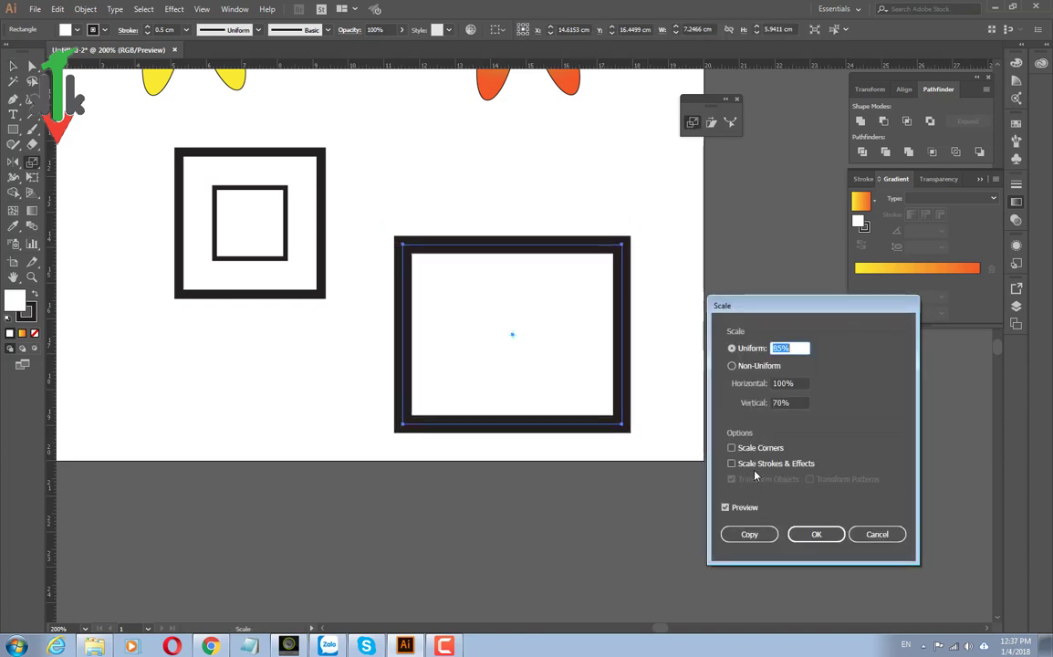
{"action": "left_click", "coordinate": [874, 535]}
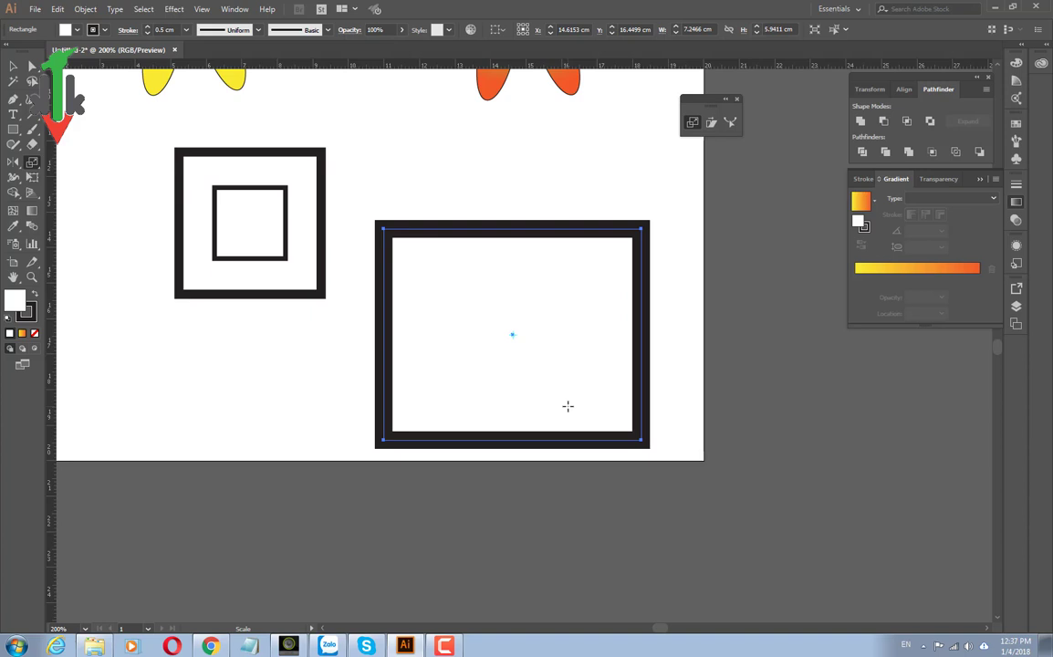
{"action": "double_click", "coordinate": [692, 122]}
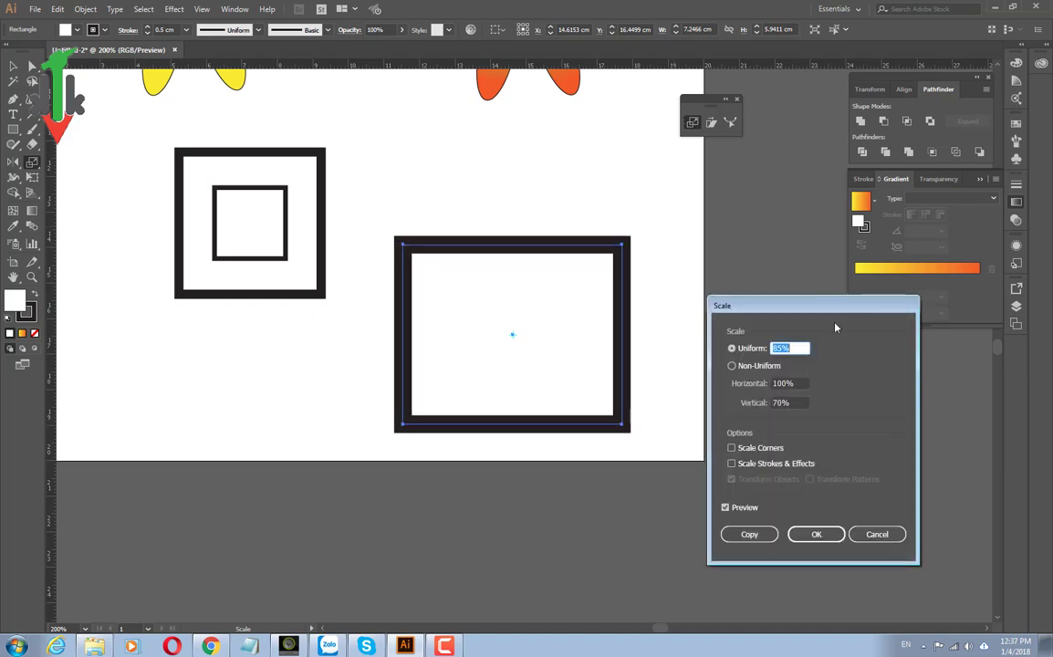
{"action": "type", "text": "5"}
{"action": "type", "text": "0"}
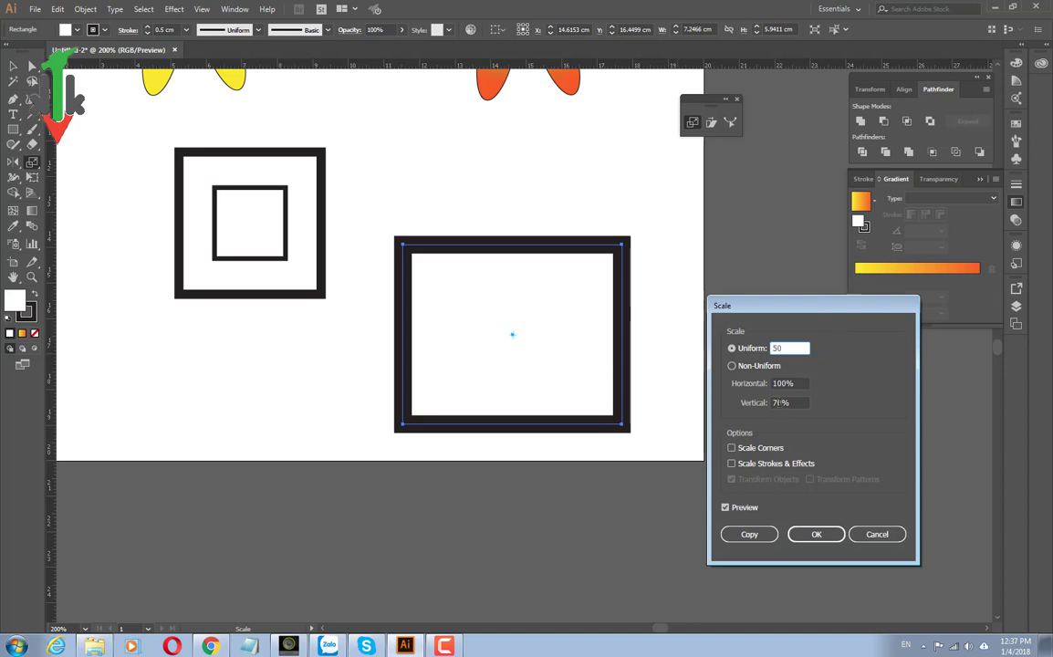
{"action": "left_click", "coordinate": [726, 507]}
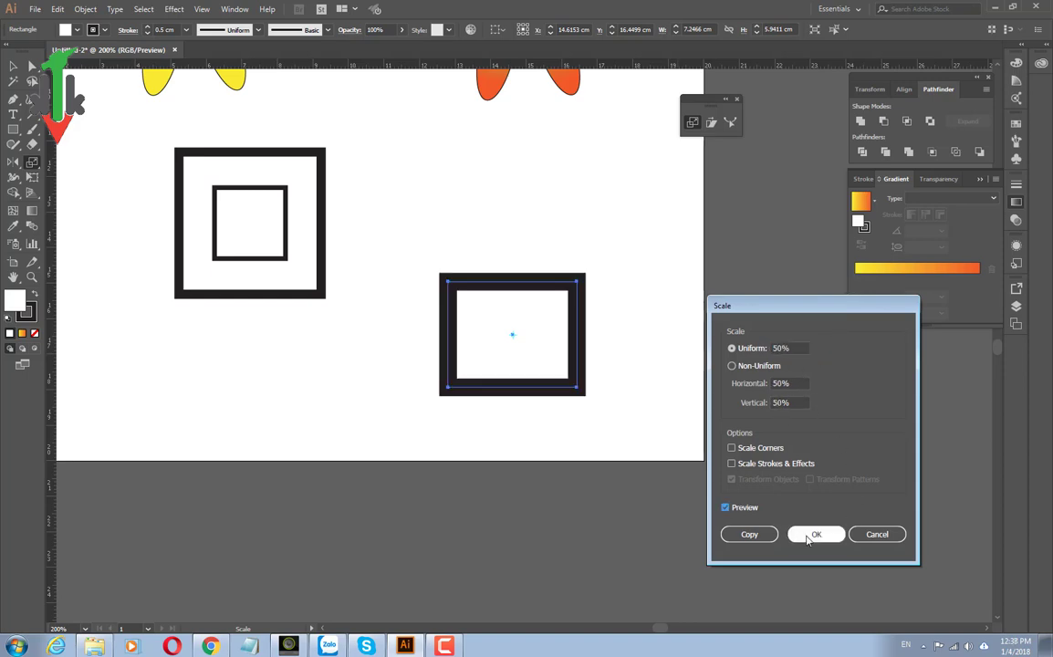
- Change the uniform scale to 20% and refresh the preview
{"action": "double_click", "coordinate": [781, 349]}
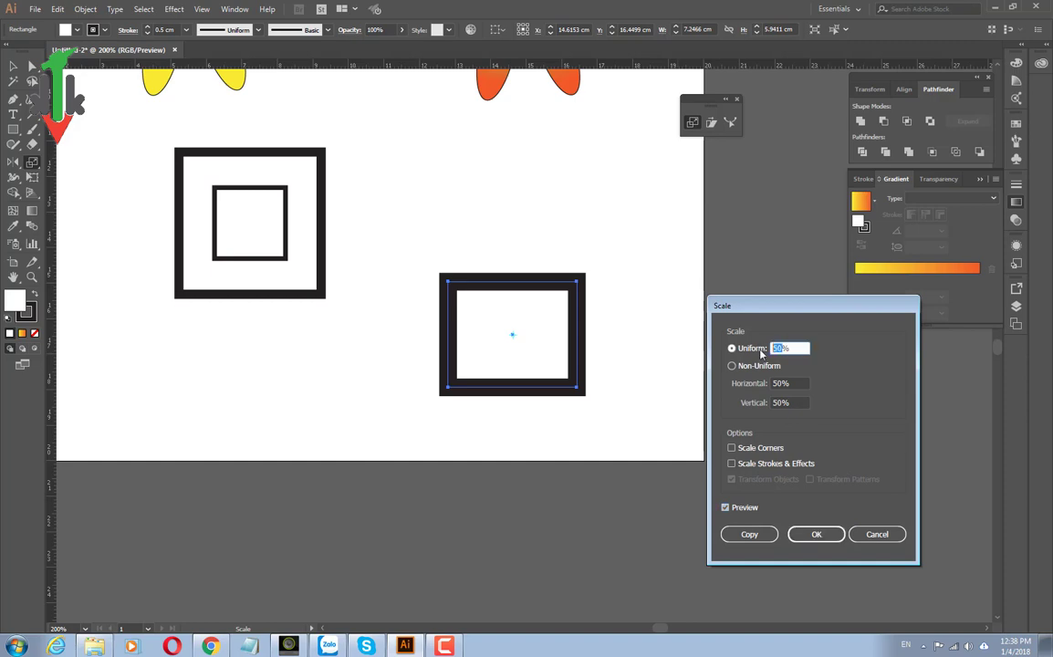
{"action": "type", "text": "2"}
{"action": "type", "text": "0"}
{"action": "key", "text": "Tab"}
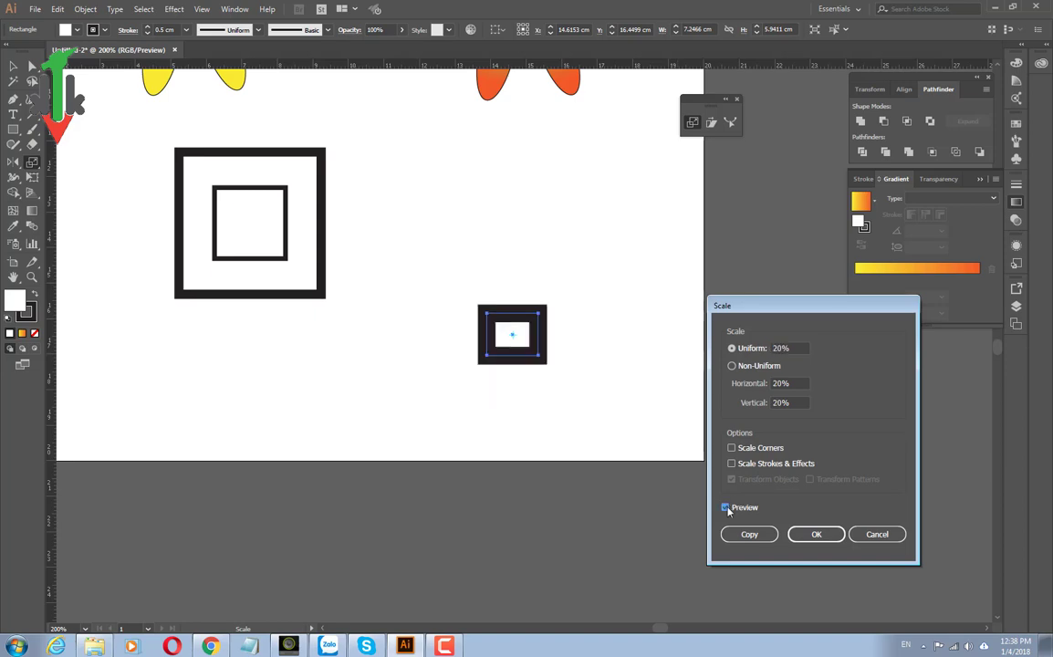
{"action": "left_click", "coordinate": [726, 507]}
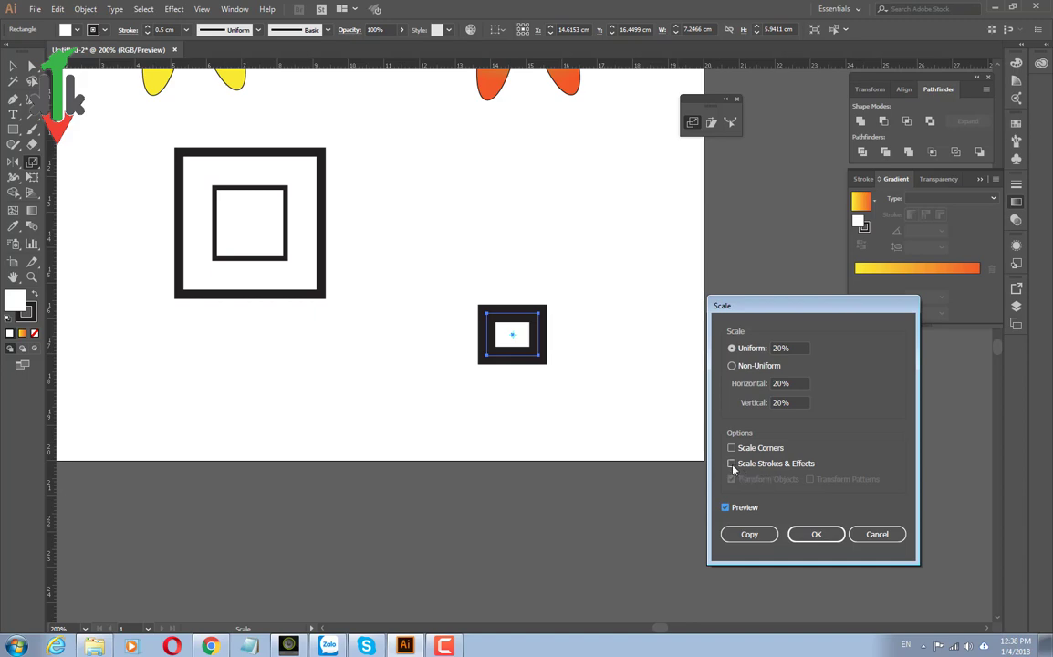
- Scale the rectangle uniformly to 20%, keeping Scale Strokes & Effects checked
{"action": "left_click", "coordinate": [732, 465]}
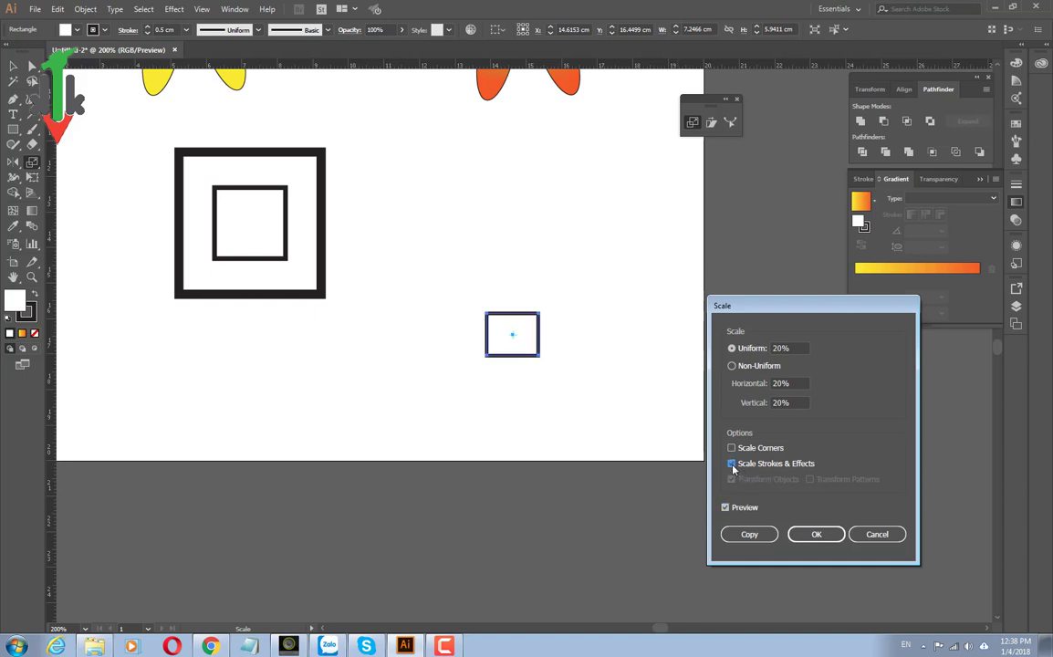
{"action": "left_click", "coordinate": [732, 464]}
{"action": "left_click", "coordinate": [732, 464]}
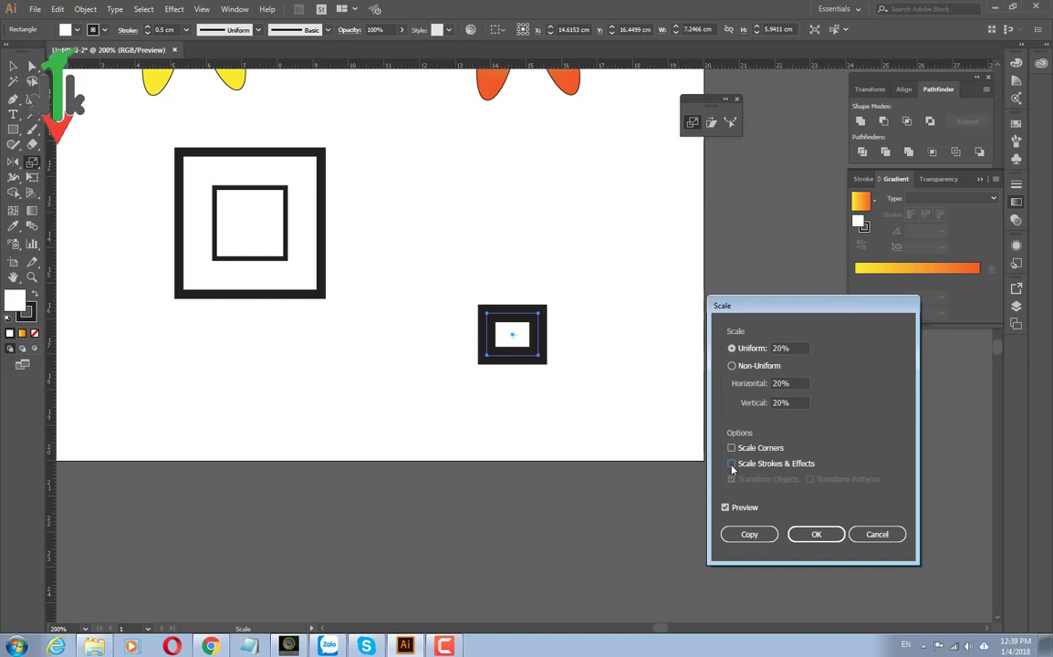
{"action": "left_click", "coordinate": [731, 465]}
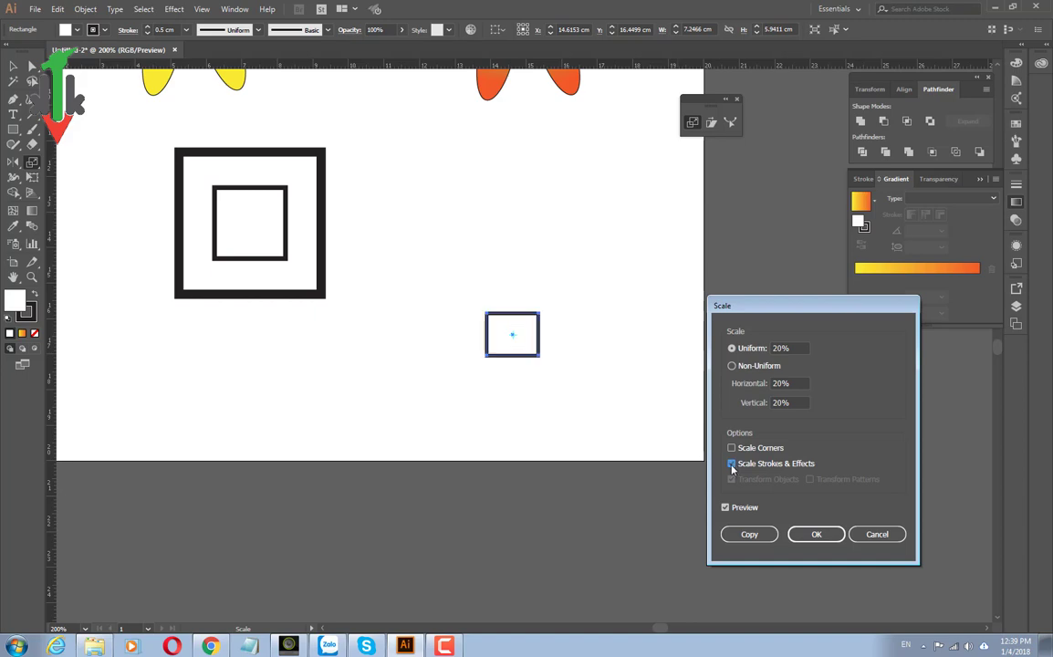
{"action": "left_click", "coordinate": [820, 537]}
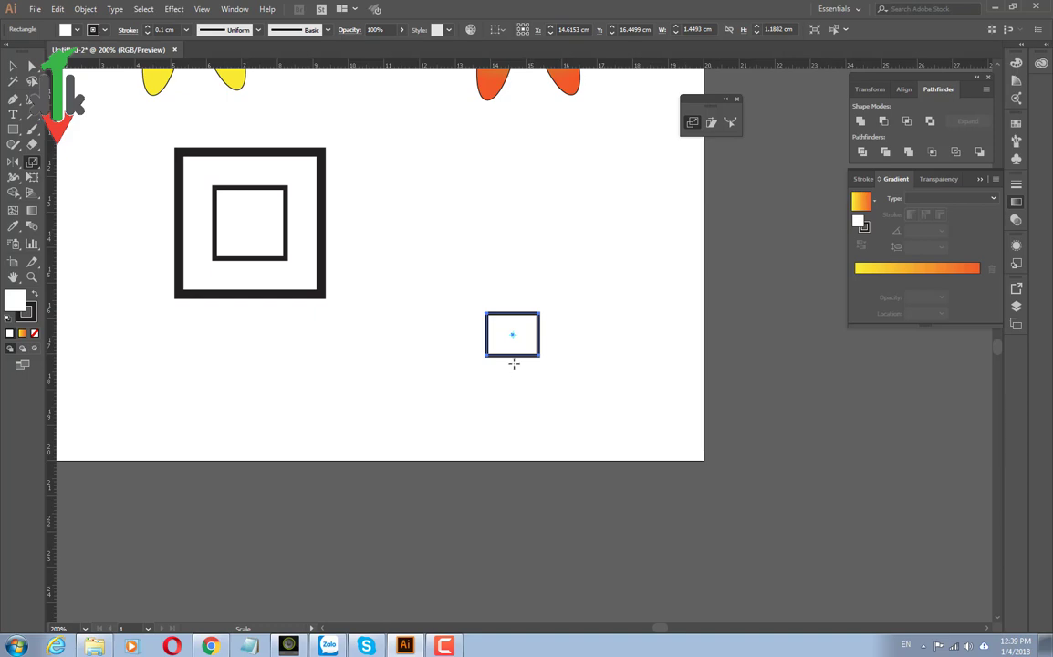
- Move the small rectangle beside the framed square
{"action": "scroll", "coordinate": [507, 343], "scroll_direction": "down", "scroll_amount": 1}
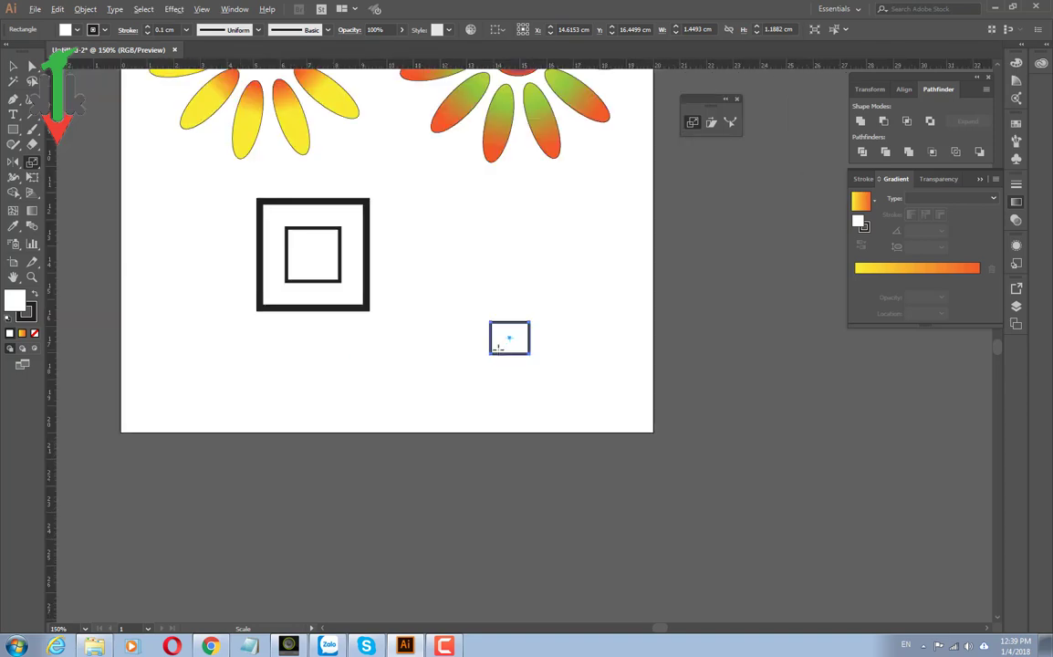
{"action": "key", "text": "v"}
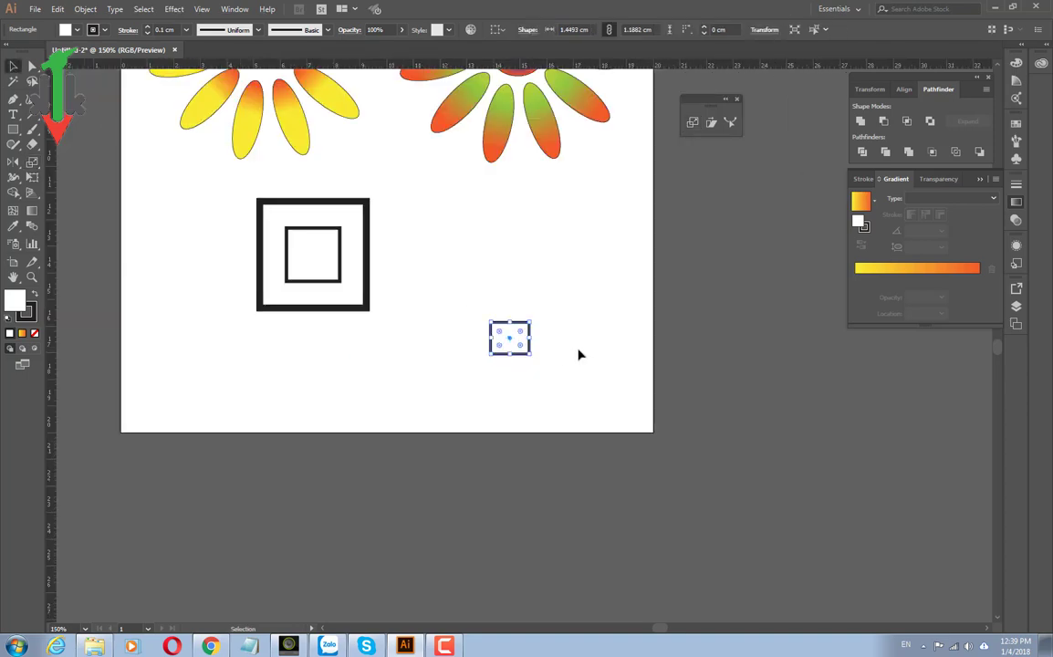
{"action": "left_click", "coordinate": [579, 355]}
{"action": "mouse_move", "coordinate": [517, 349]}
{"action": "left_mouse_down"}
{"action": "mouse_move", "coordinate": [523, 379]}
{"action": "mouse_move", "coordinate": [416, 251]}
{"action": "left_mouse_up"}
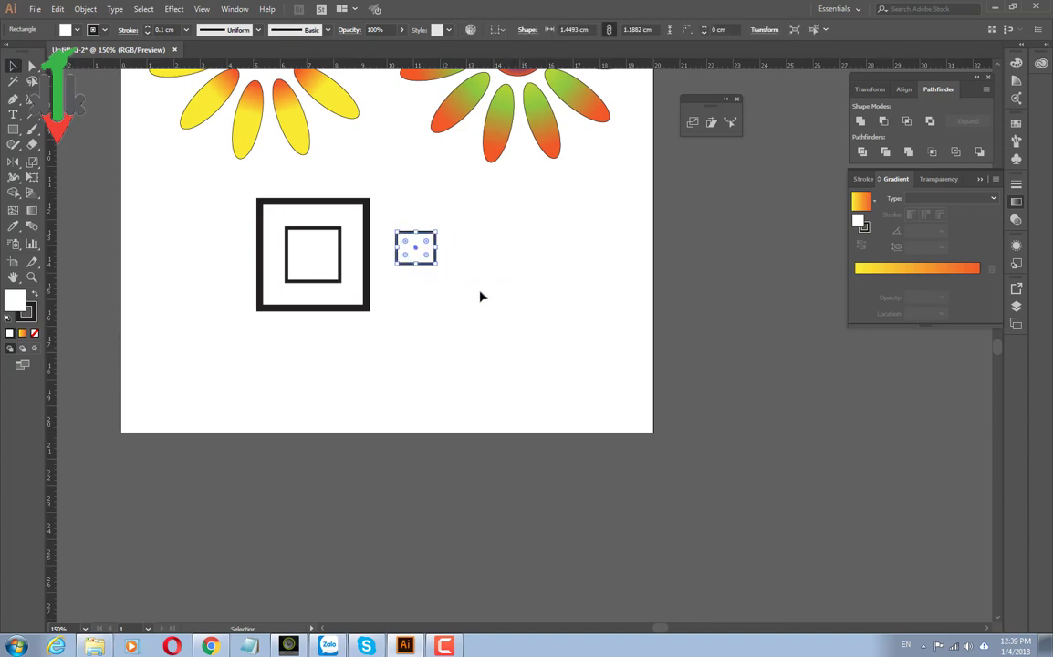
{"action": "left_click", "coordinate": [482, 296]}
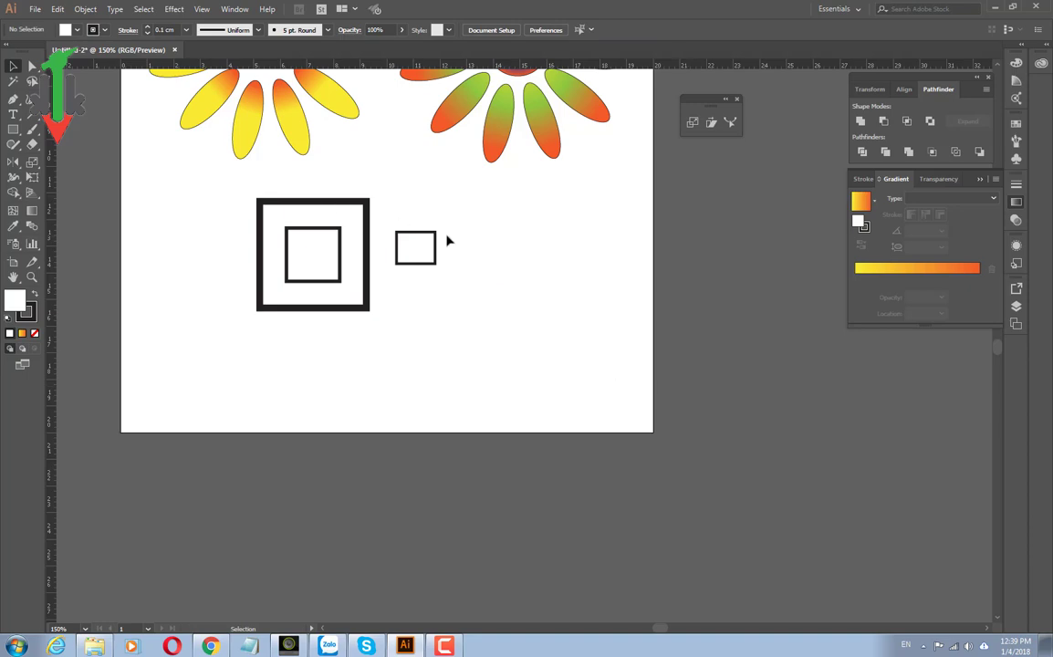
- Enlarge the small rectangle up and right to about 1.83 cm by 1.69 cm
{"action": "left_click", "coordinate": [399, 236]}
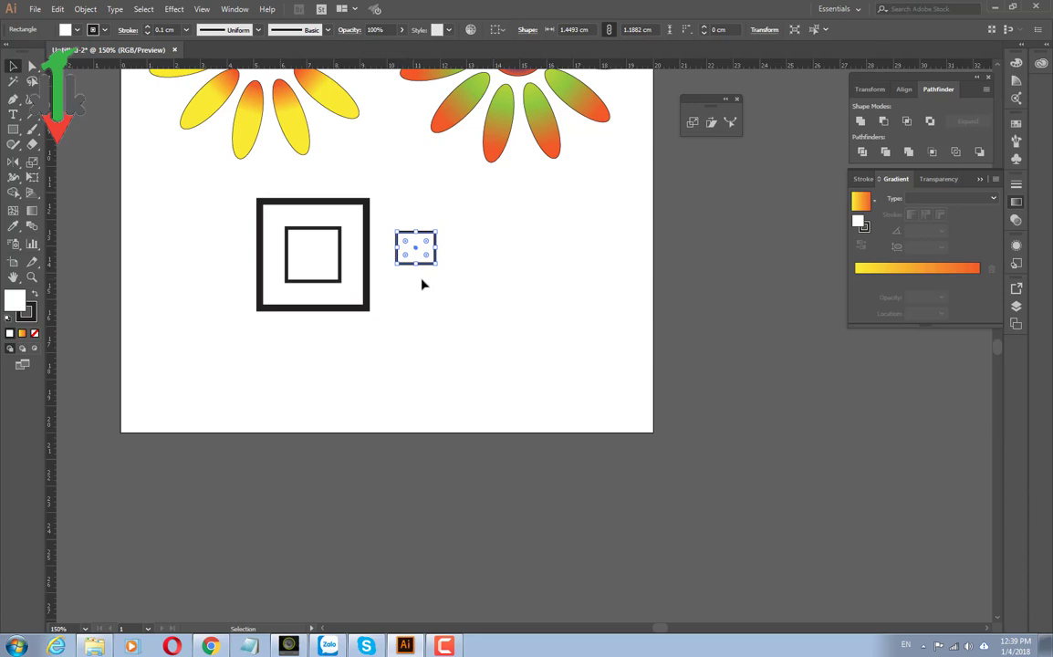
{"action": "left_click", "coordinate": [426, 293]}
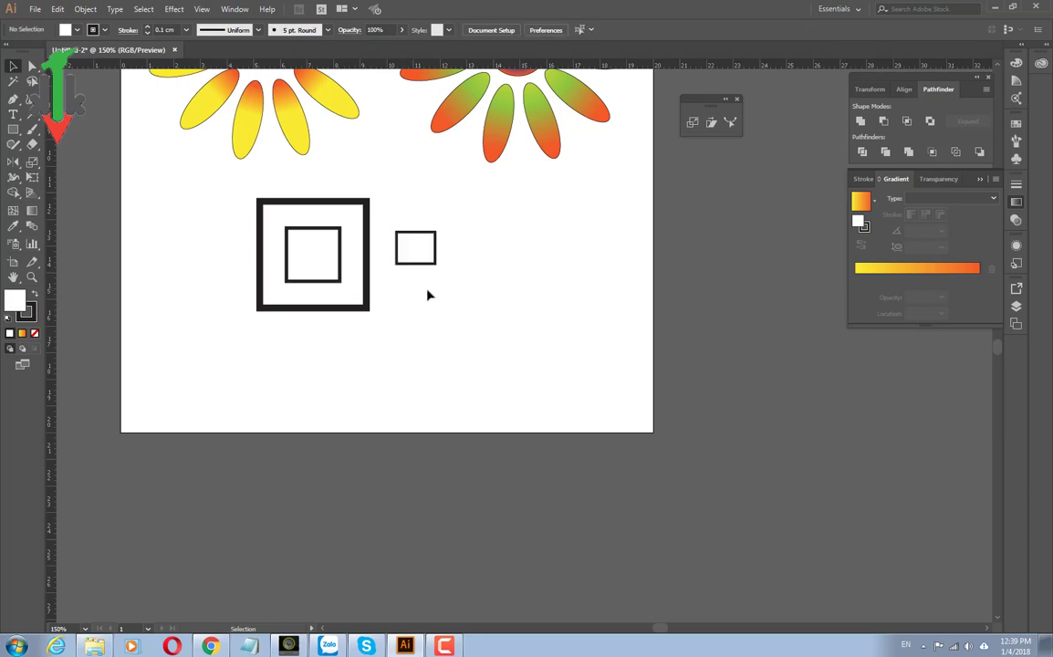
{"action": "scroll", "coordinate": [433, 302], "scroll_direction": "up", "scroll_amount": 2}
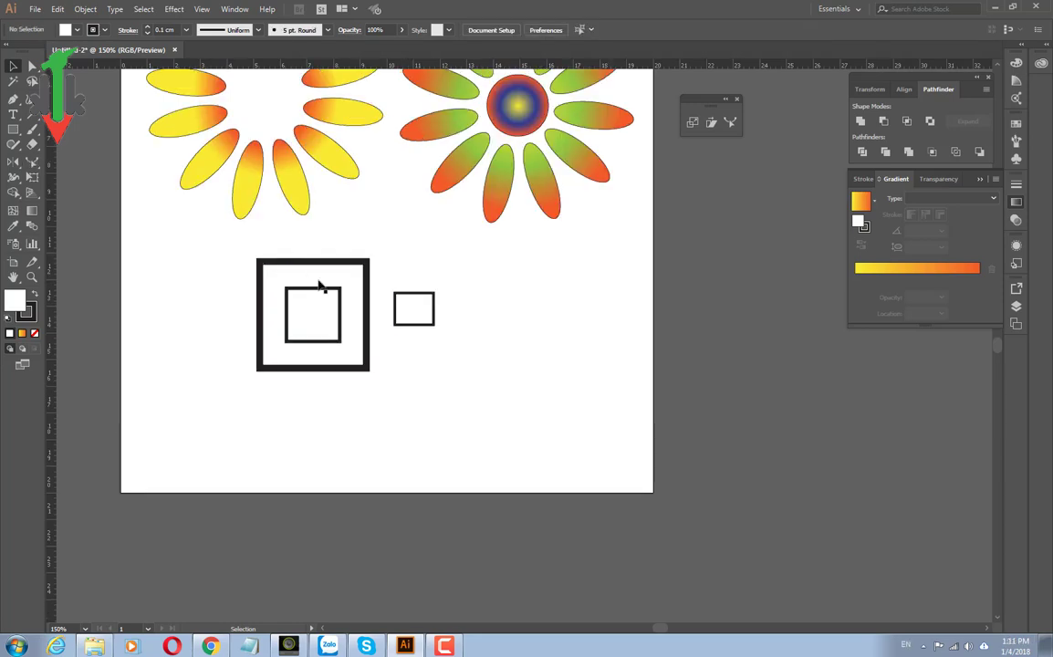
{"action": "left_click", "coordinate": [435, 299]}
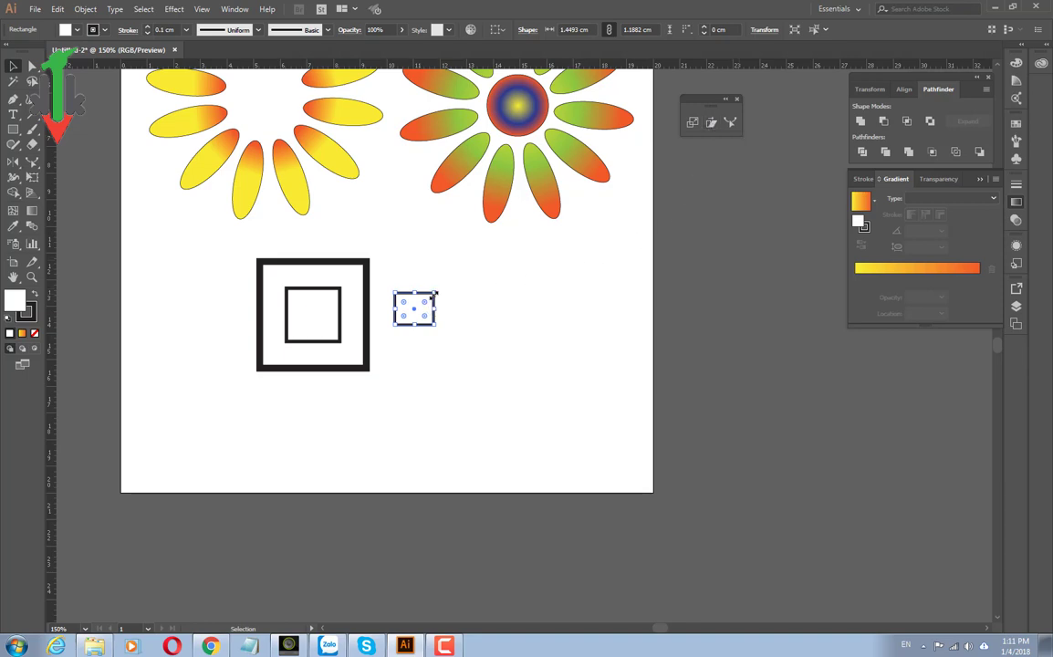
{"action": "left_click_drag", "start_coordinate": [437, 294], "coordinate": [481, 250]}
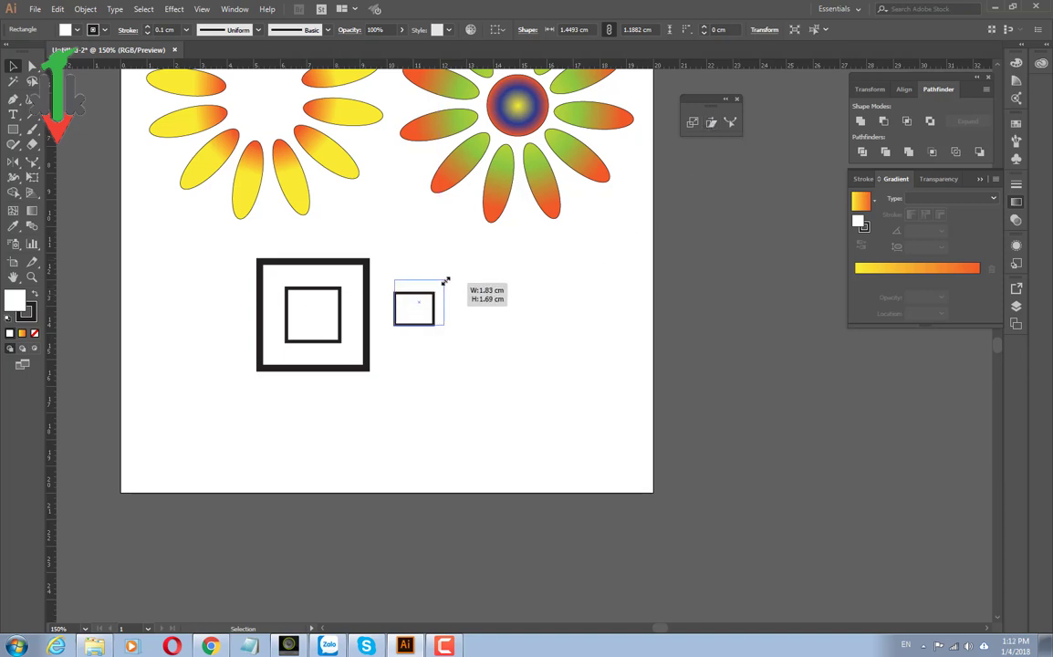
- Shear the rectangle from its corners into a slanted parallelogram
{"action": "left_click", "coordinate": [711, 122]}
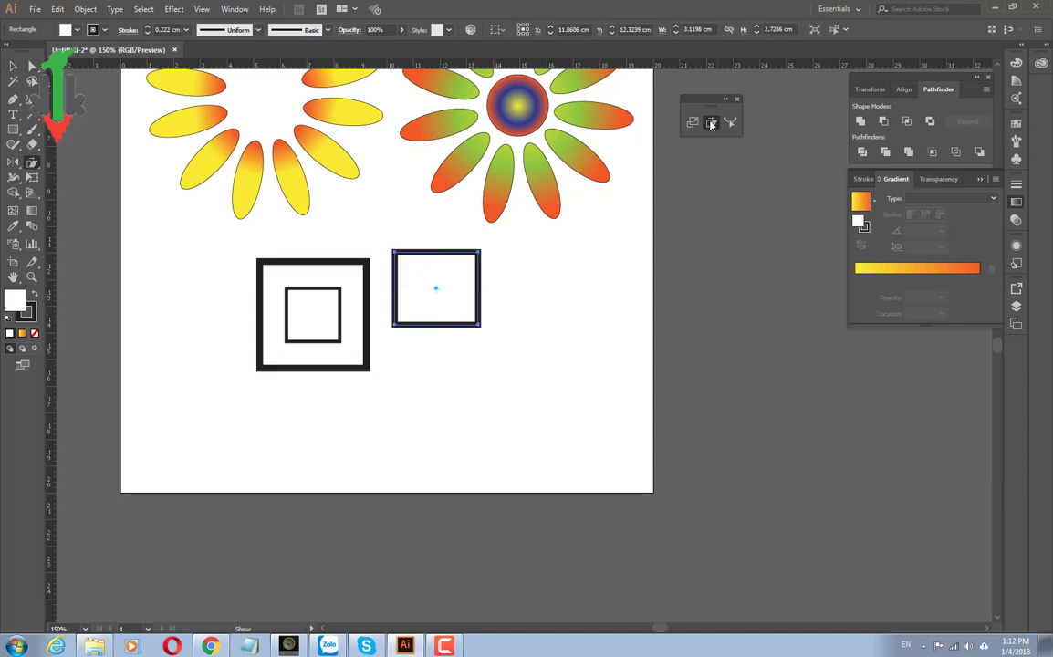
{"action": "left_click_drag", "start_coordinate": [481, 250], "coordinate": [486, 236]}
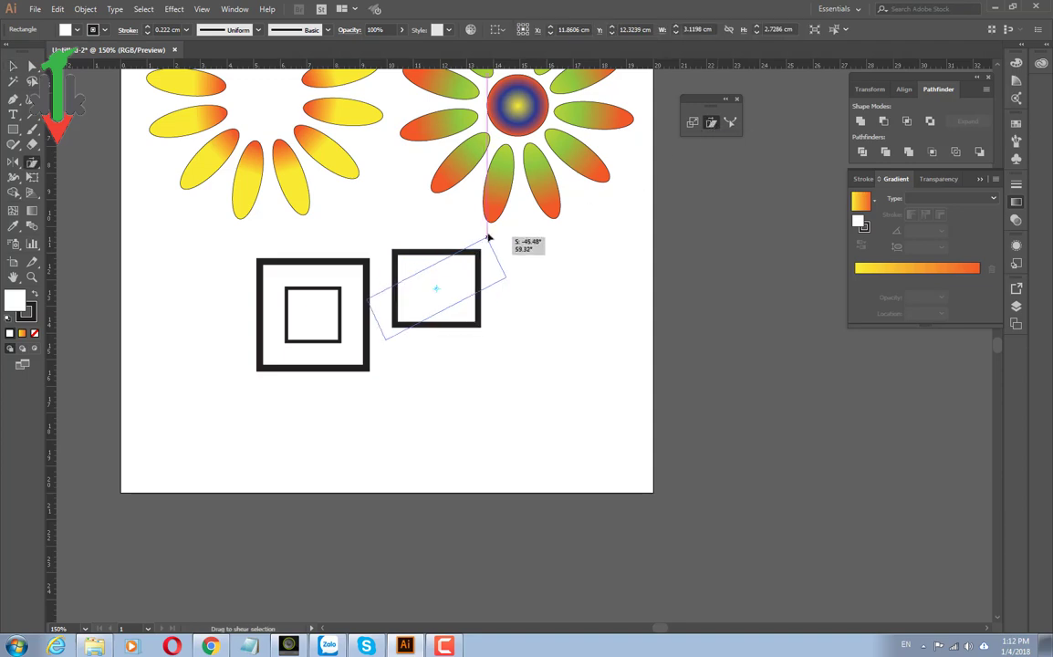
{"action": "scroll", "coordinate": [461, 285], "scroll_direction": "up", "scroll_amount": 3, "text": "alt"}
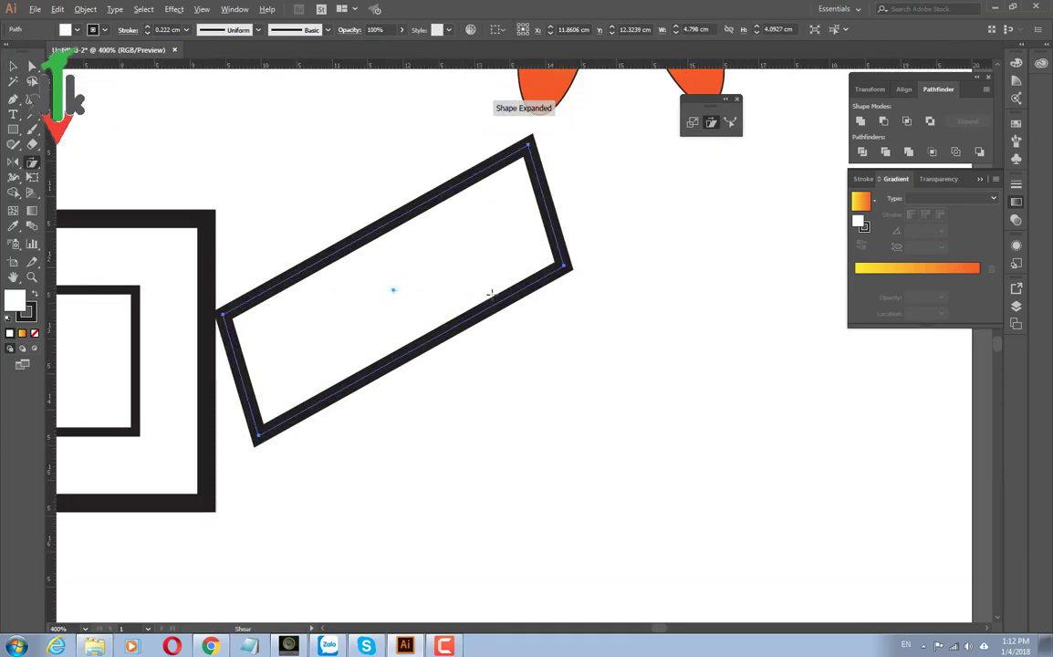
{"action": "left_click_drag", "start_coordinate": [567, 274], "coordinate": [621, 372]}
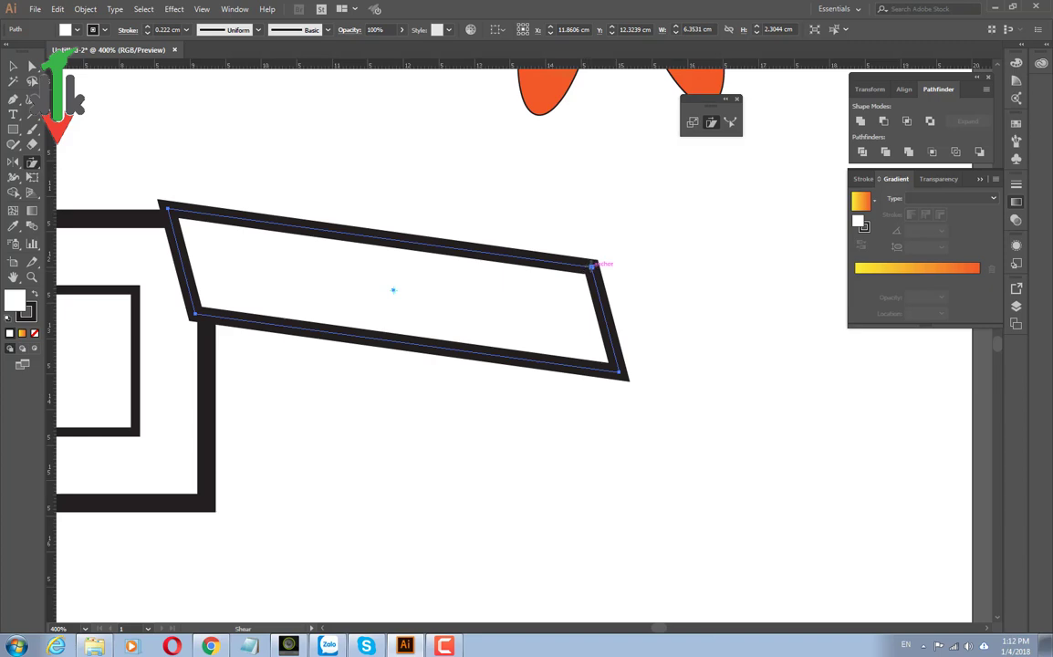
{"action": "left_click", "coordinate": [593, 266]}
{"action": "left_click_drag", "start_coordinate": [194, 317], "coordinate": [221, 402]}
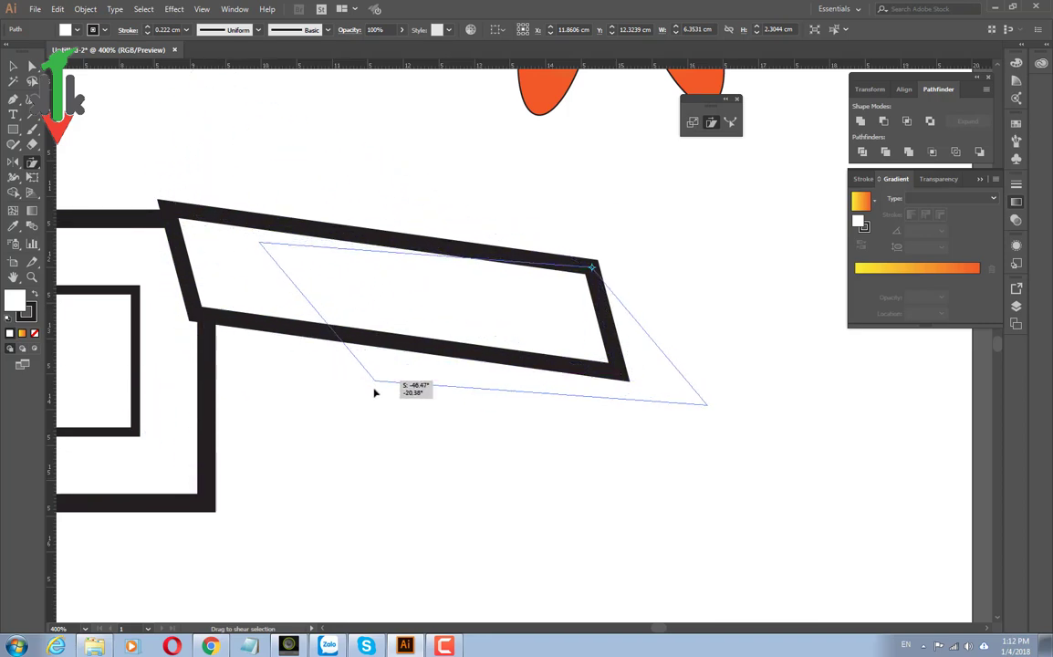
- Re-shear from the bottom-left corner into a tall right-leaning parallelogram and open Shear options
{"action": "mouse_move", "coordinate": [221, 401]}
{"action": "left_mouse_down"}
{"action": "mouse_move", "coordinate": [346, 472]}
{"action": "mouse_move", "coordinate": [372, 451]}
{"action": "left_mouse_up"}
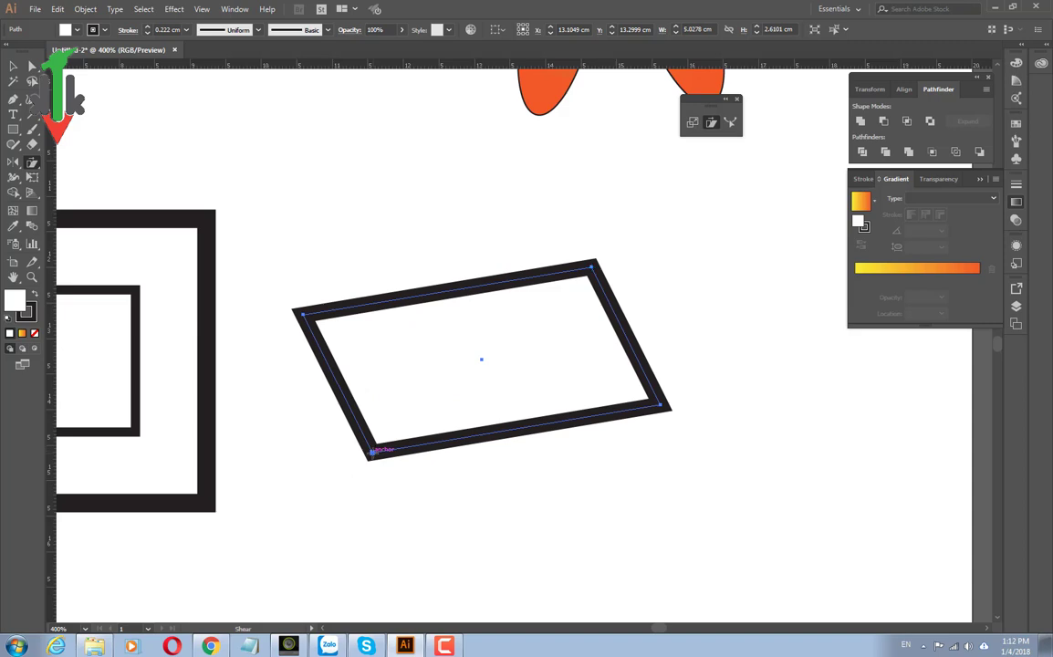
{"action": "left_click", "coordinate": [372, 451]}
{"action": "left_click_drag", "start_coordinate": [272, 283], "coordinate": [320, 308]}
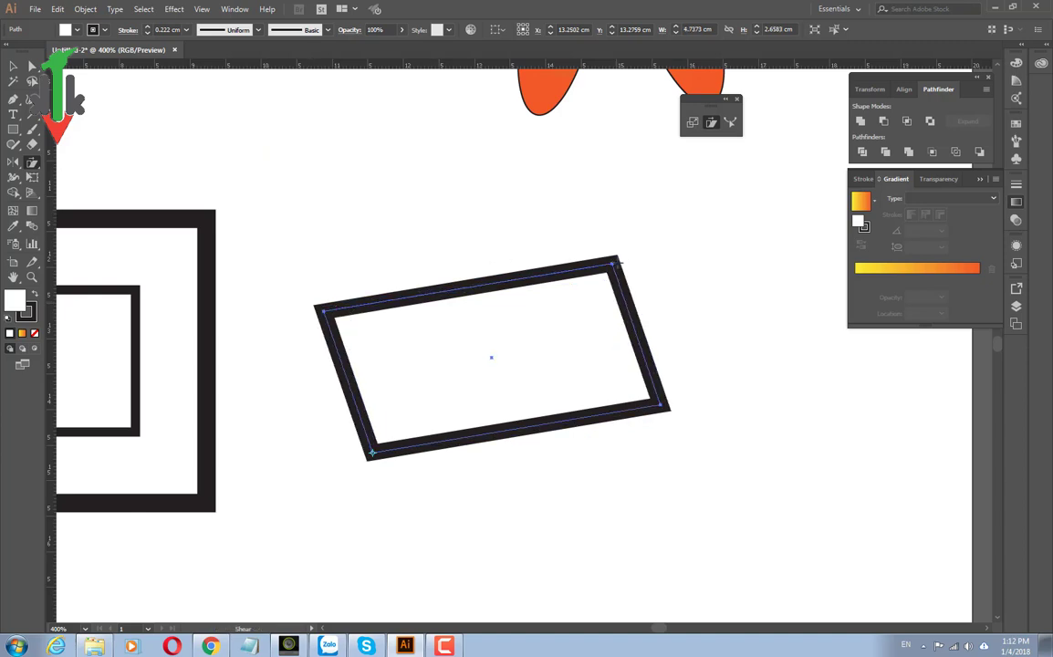
{"action": "mouse_move", "coordinate": [618, 264]}
{"action": "left_mouse_down"}
{"action": "mouse_move", "coordinate": [729, 224]}
{"action": "mouse_move", "coordinate": [729, 247]}
{"action": "left_mouse_up"}
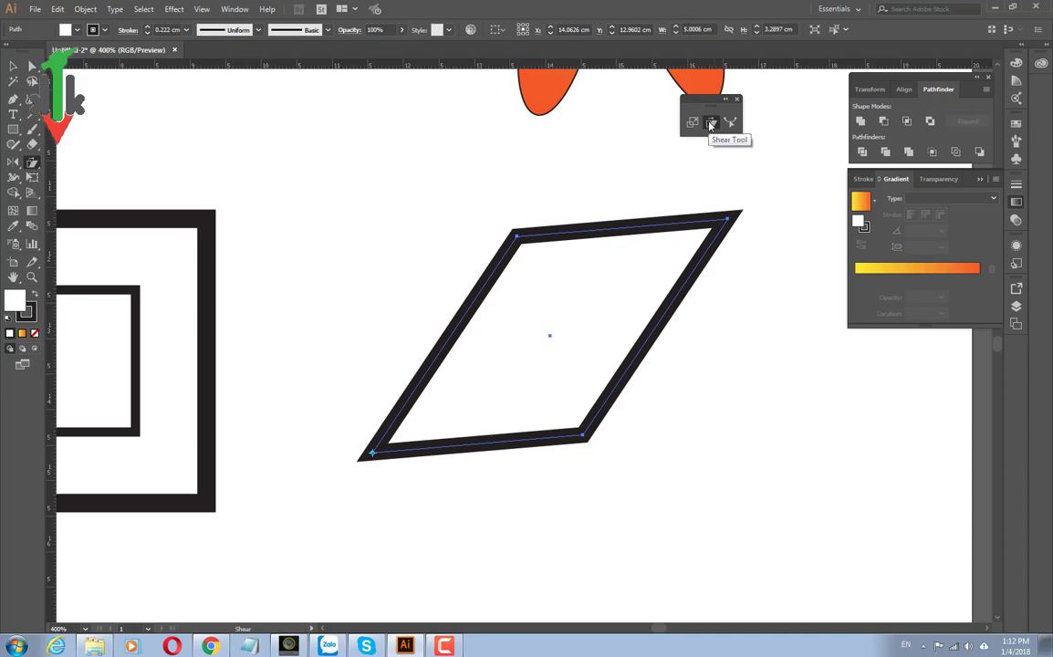
{"action": "double_click", "coordinate": [711, 124]}
{"action": "left_click_drag", "start_coordinate": [607, 200], "coordinate": [795, 258]}
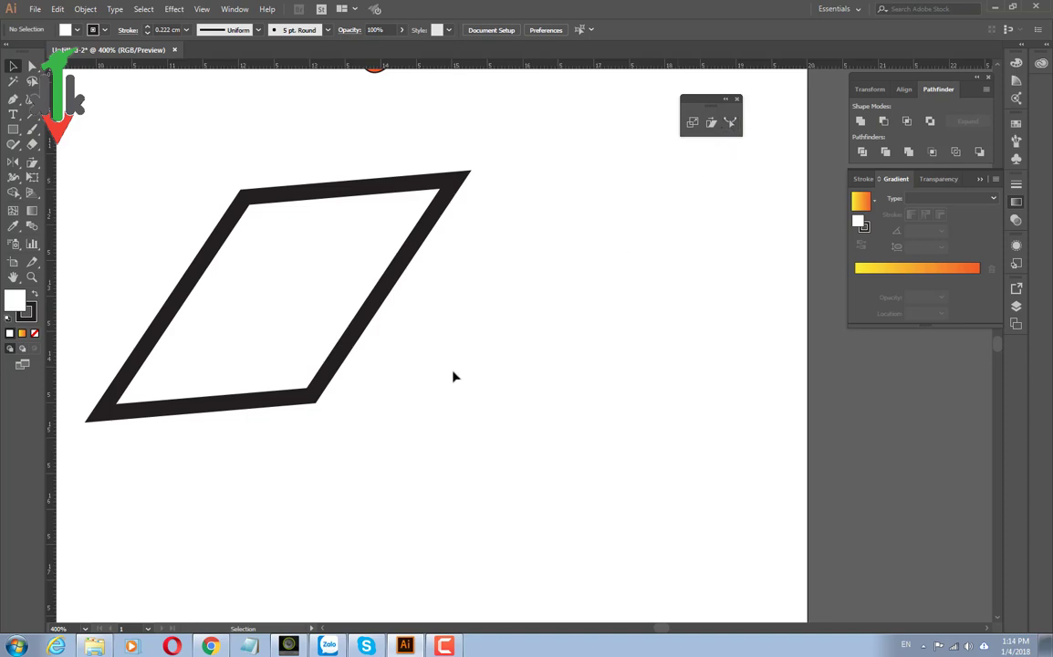
- Draw a wavy freehand stroke right of the parallelogram and lift its right end
{"action": "key", "text": "n"}
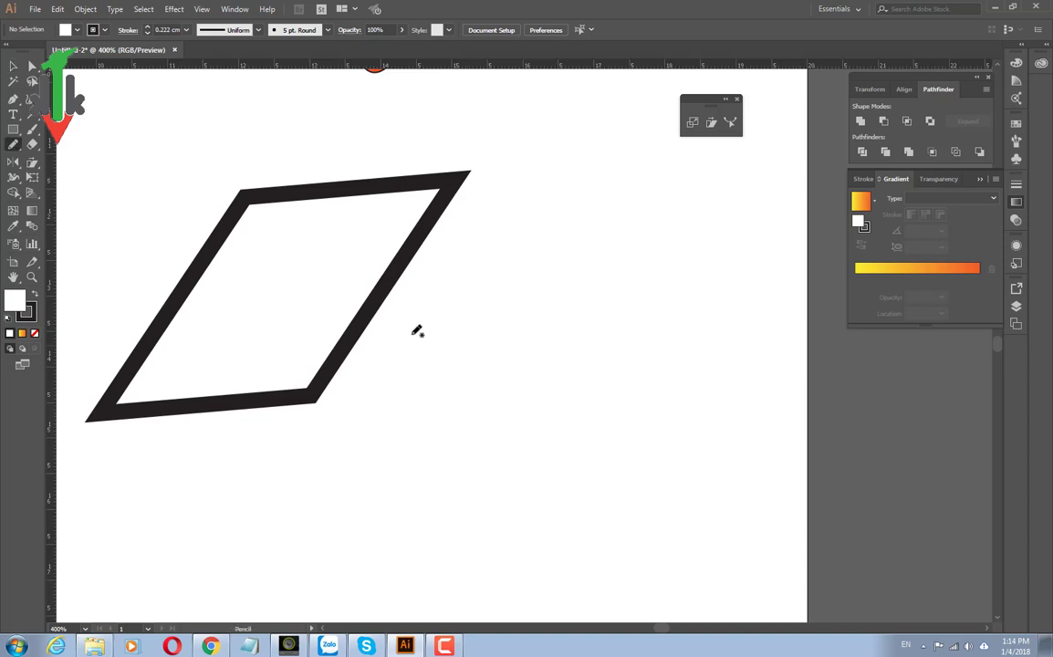
{"action": "mouse_move", "coordinate": [413, 334]}
{"action": "left_mouse_down"}
{"action": "mouse_move", "coordinate": [650, 290]}
{"action": "mouse_move", "coordinate": [744, 320]}
{"action": "left_mouse_up"}
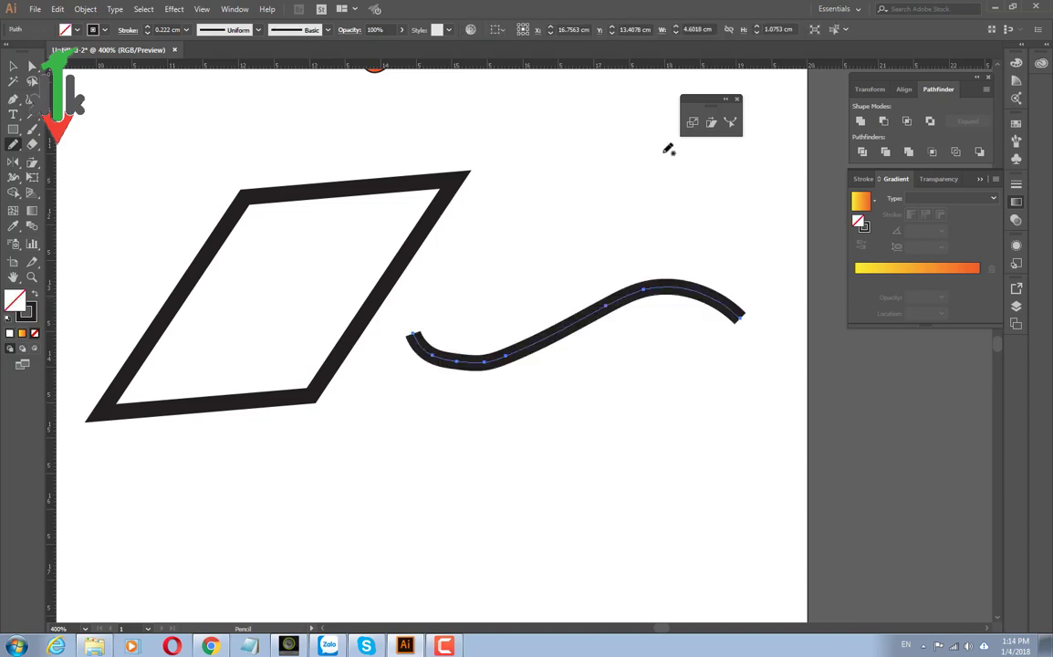
{"action": "left_click", "coordinate": [730, 123]}
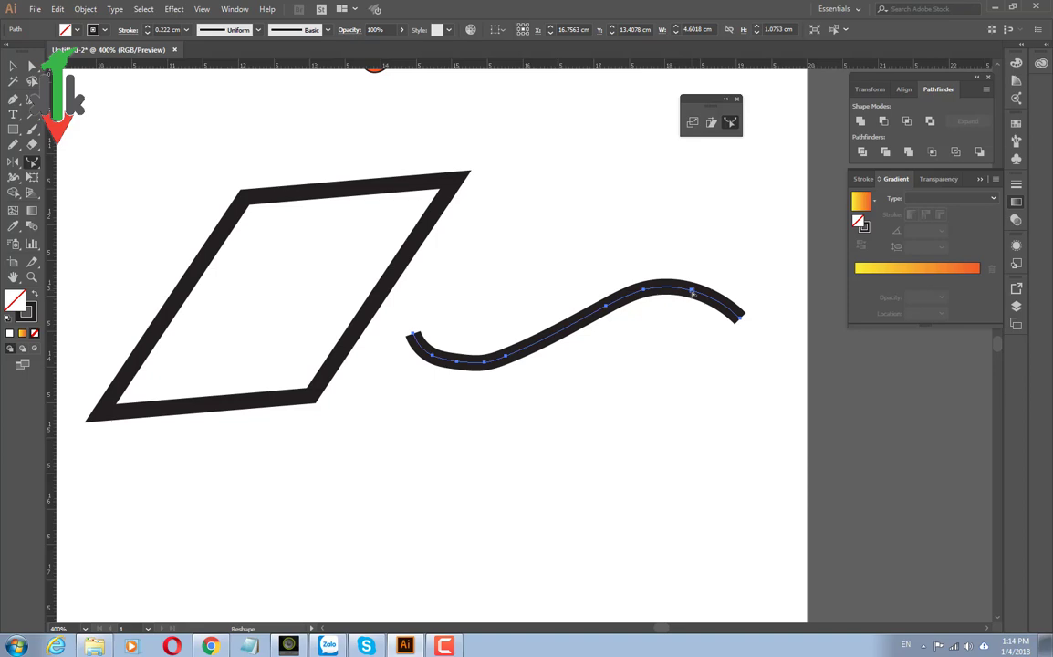
{"action": "left_click_drag", "start_coordinate": [693, 293], "coordinate": [700, 271]}
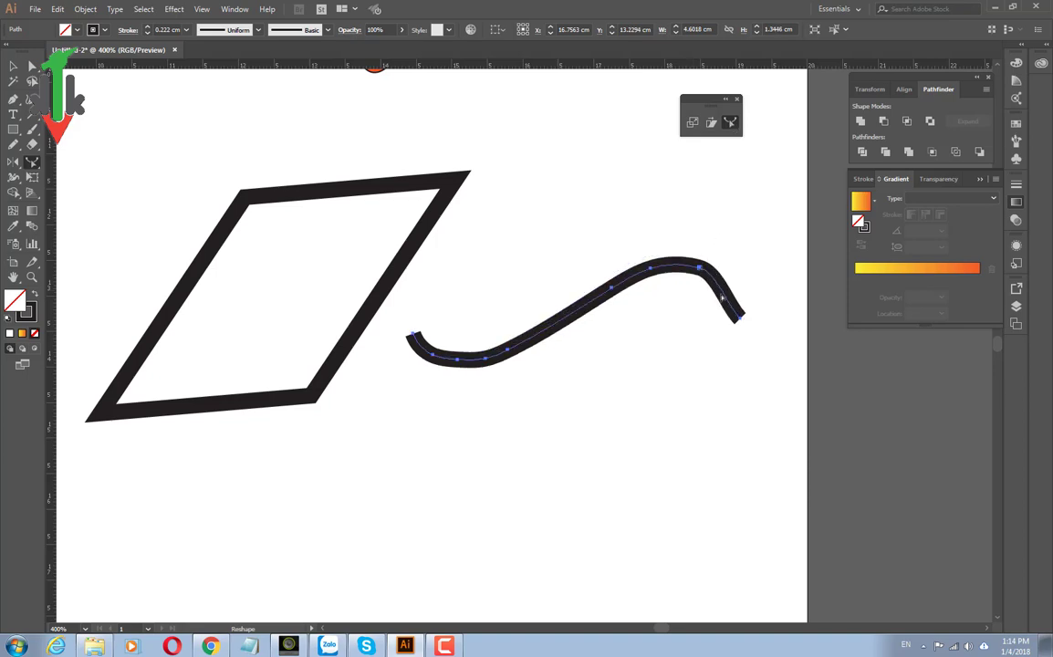
{"action": "left_click", "coordinate": [727, 298]}
{"action": "left_click_drag", "start_coordinate": [727, 298], "coordinate": [747, 287]}
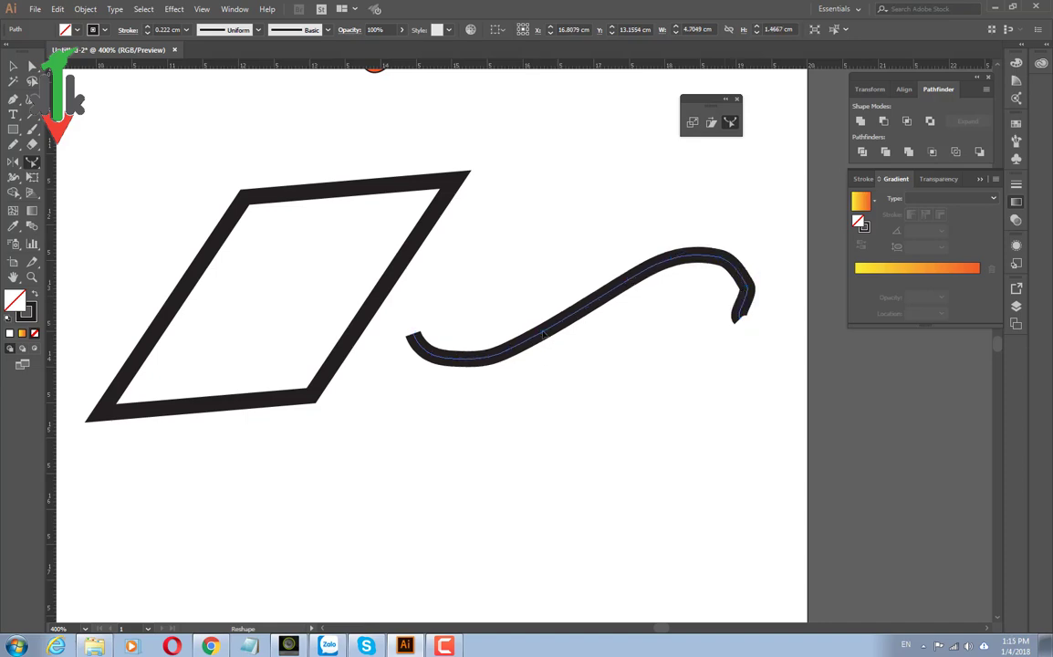
- Make the wave's dip shallower and straighten its curled right end into a downward tail
{"action": "mouse_move", "coordinate": [547, 340]}
{"action": "left_mouse_down"}
{"action": "mouse_move", "coordinate": [531, 298]}
{"action": "mouse_move", "coordinate": [600, 459]}
{"action": "left_mouse_up"}
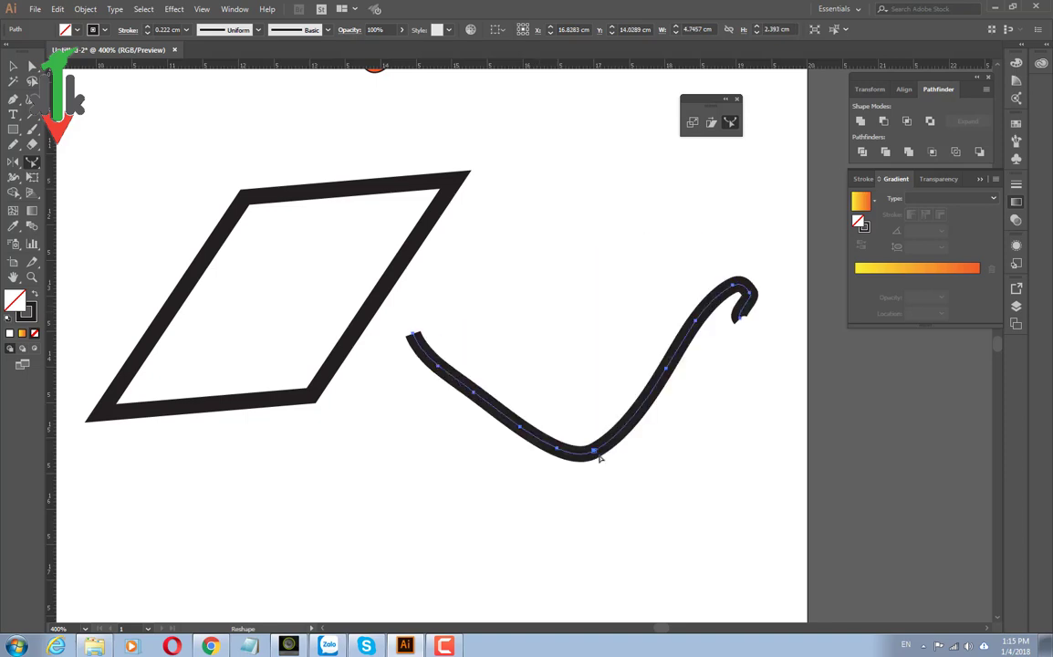
{"action": "left_click", "coordinate": [491, 407]}
{"action": "left_click_drag", "start_coordinate": [493, 407], "coordinate": [516, 372]}
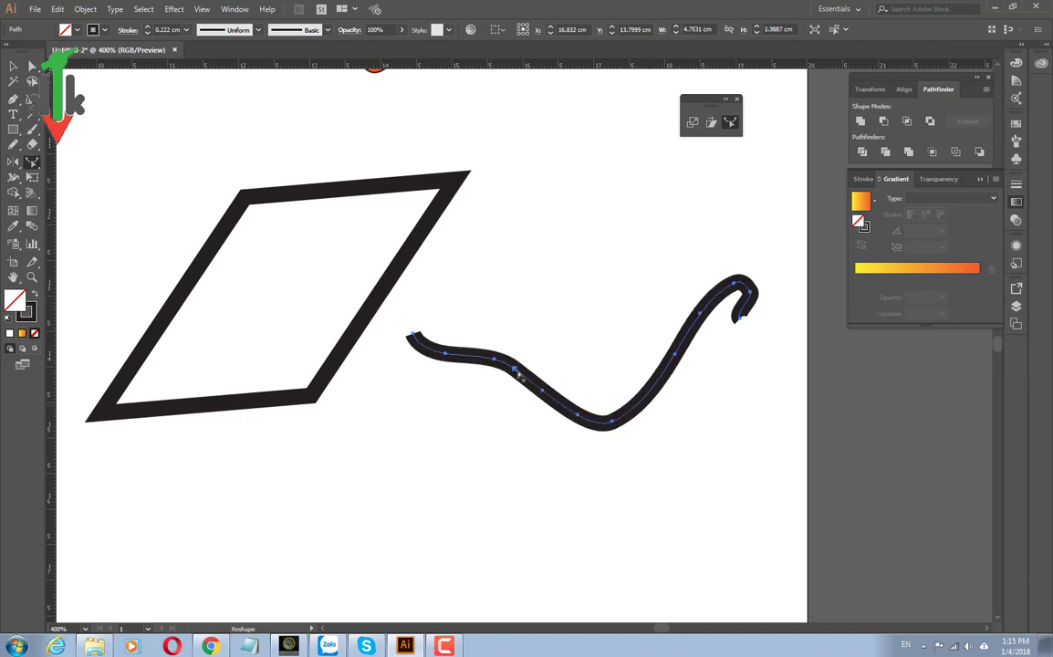
{"action": "left_click_drag", "start_coordinate": [517, 373], "coordinate": [519, 375]}
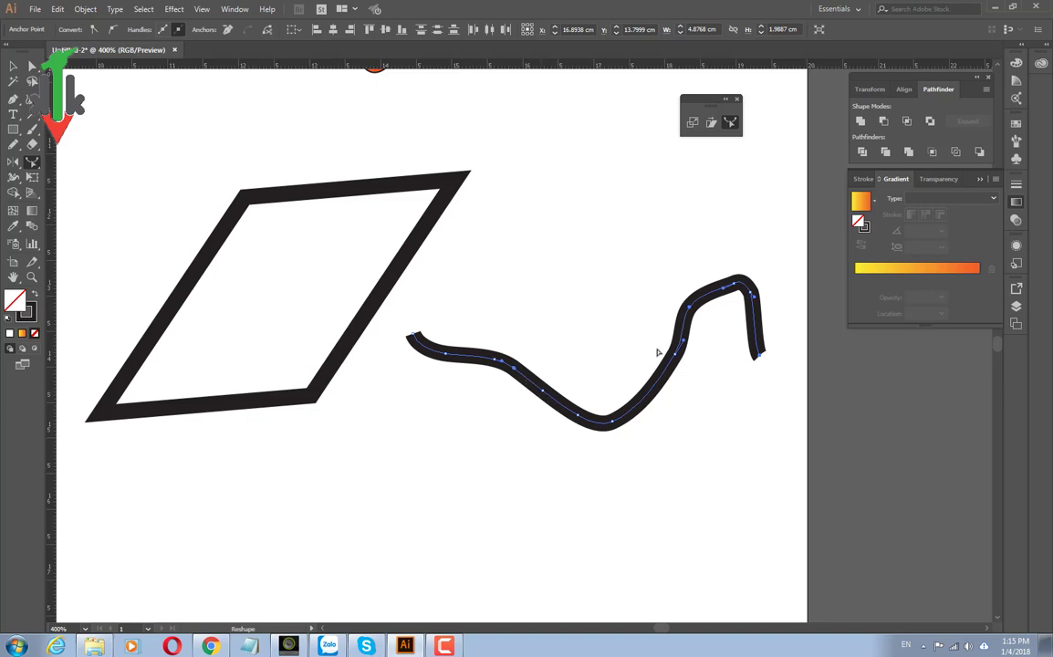
- Move the right-end bend's anchor and handles to form a raised hump with a sharp corner
{"action": "scroll", "coordinate": [703, 335], "scroll_direction": "up", "scroll_amount": 3}
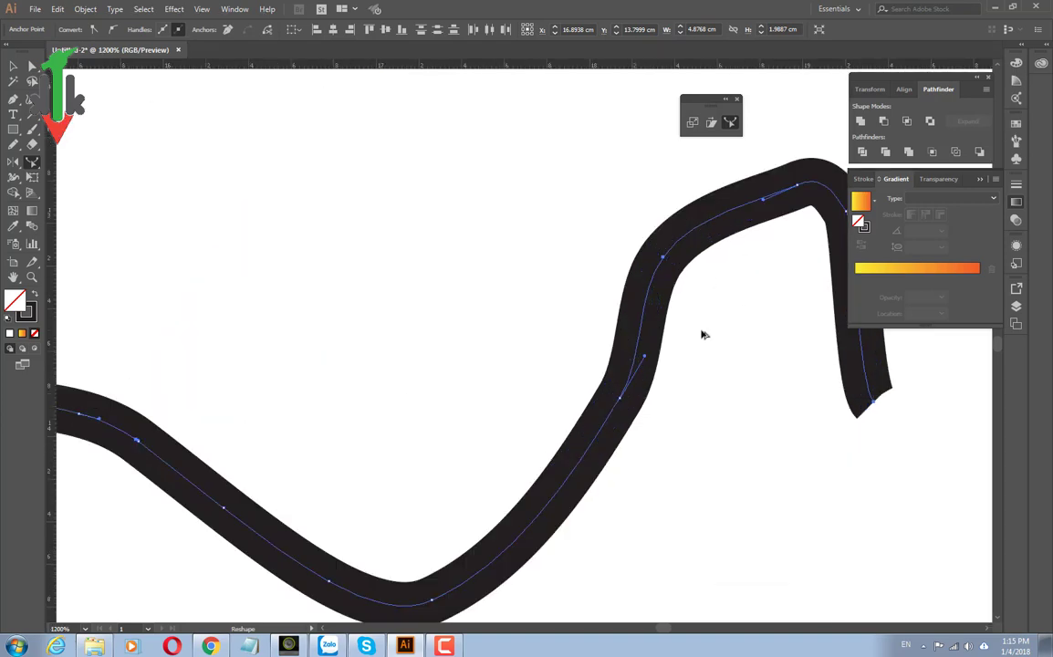
{"action": "key", "text": "a"}
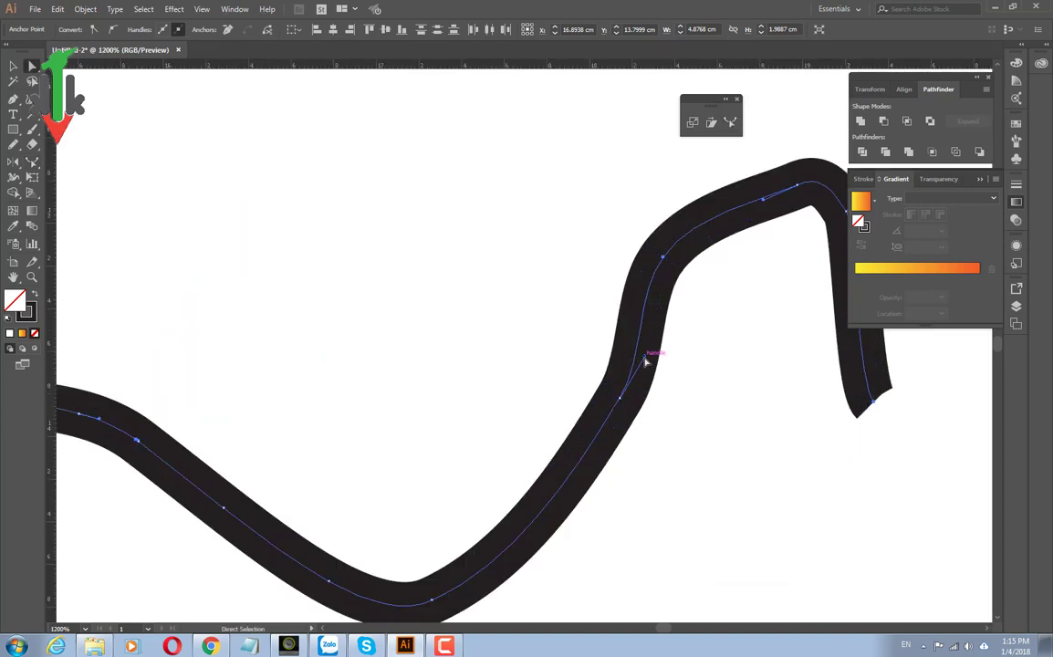
{"action": "left_click_drag", "start_coordinate": [645, 359], "coordinate": [671, 374]}
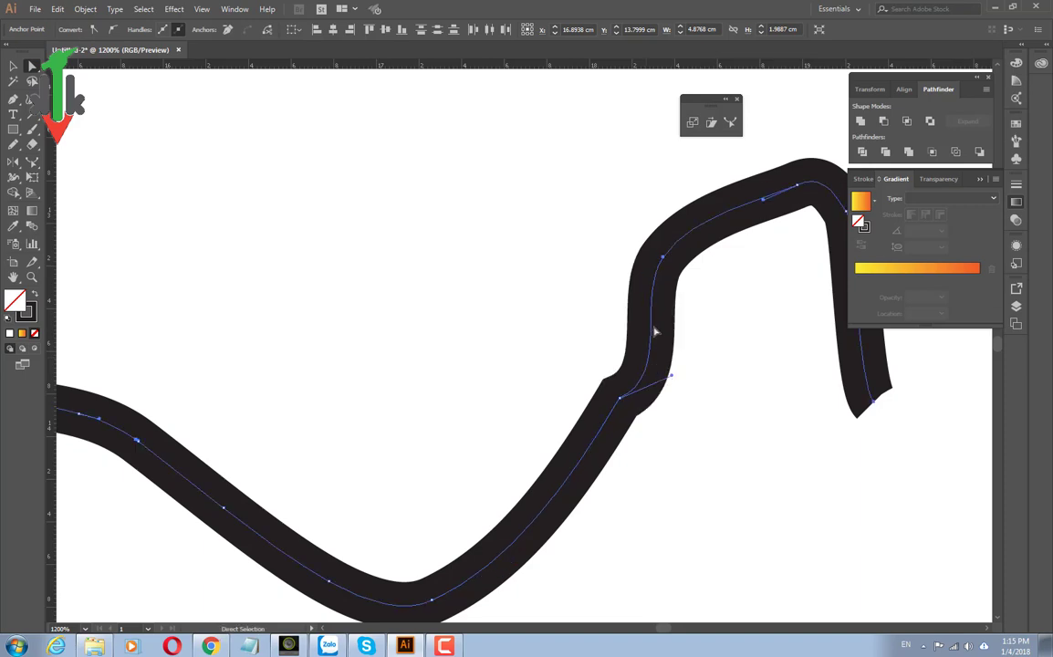
{"action": "left_click", "coordinate": [664, 260]}
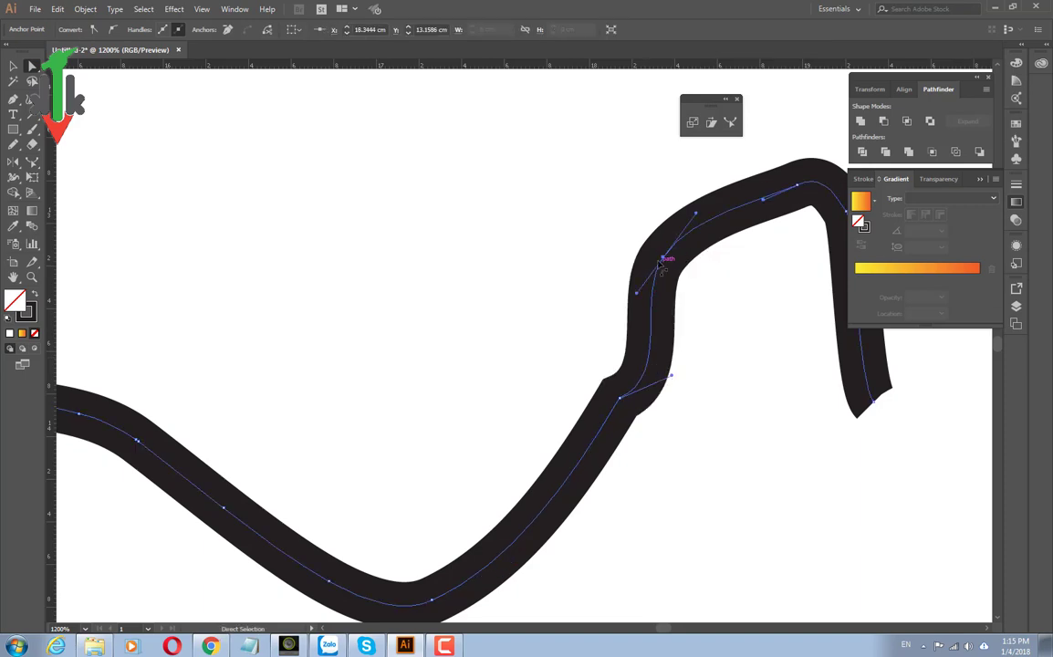
{"action": "left_click_drag", "start_coordinate": [663, 260], "coordinate": [631, 228]}
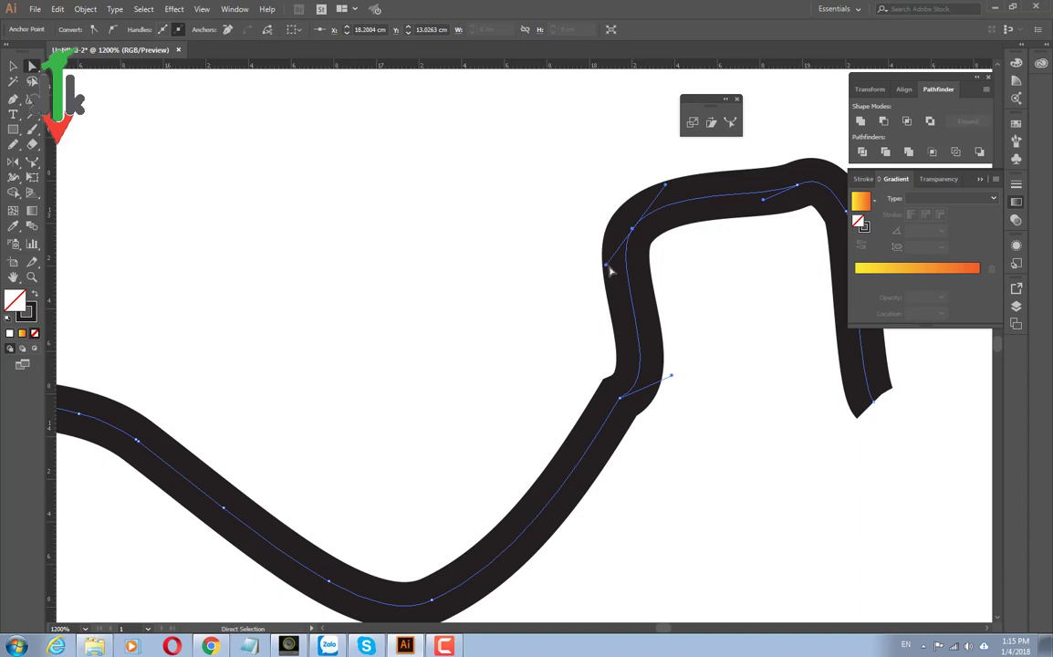
{"action": "left_click_drag", "start_coordinate": [609, 266], "coordinate": [488, 300]}
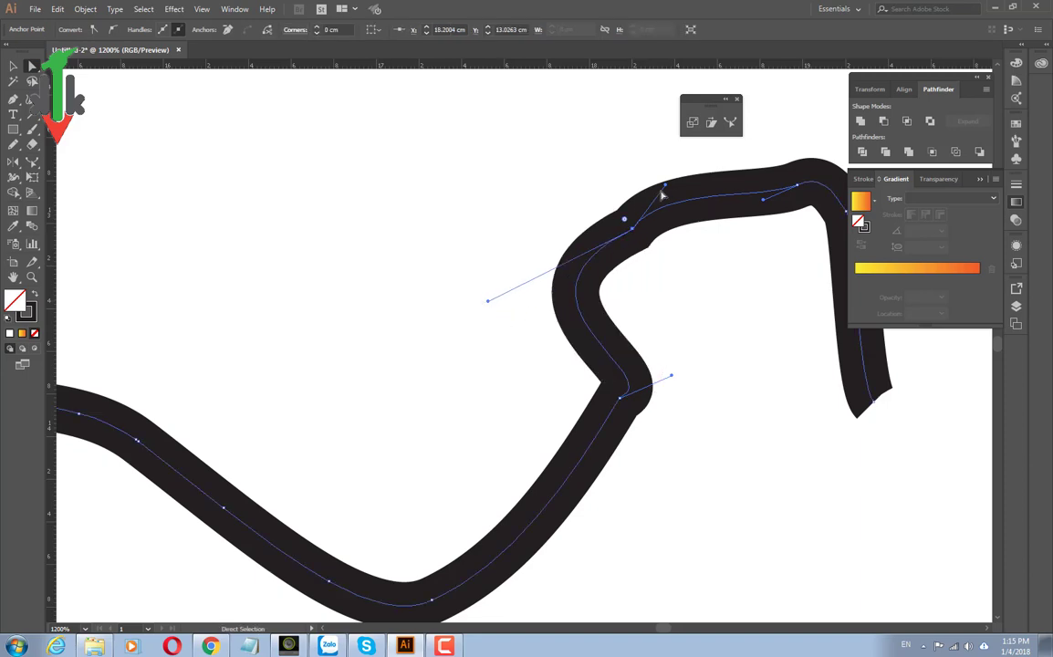
{"action": "left_click_drag", "start_coordinate": [664, 188], "coordinate": [625, 146]}
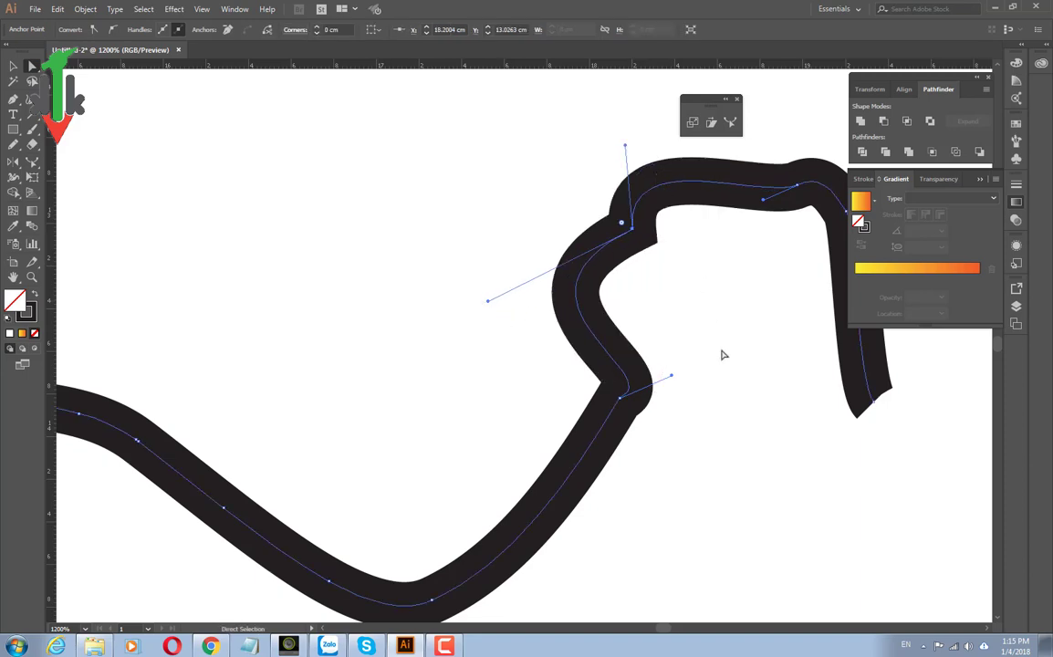
{"action": "scroll", "coordinate": [722, 358], "scroll_direction": "down", "scroll_amount": 3}
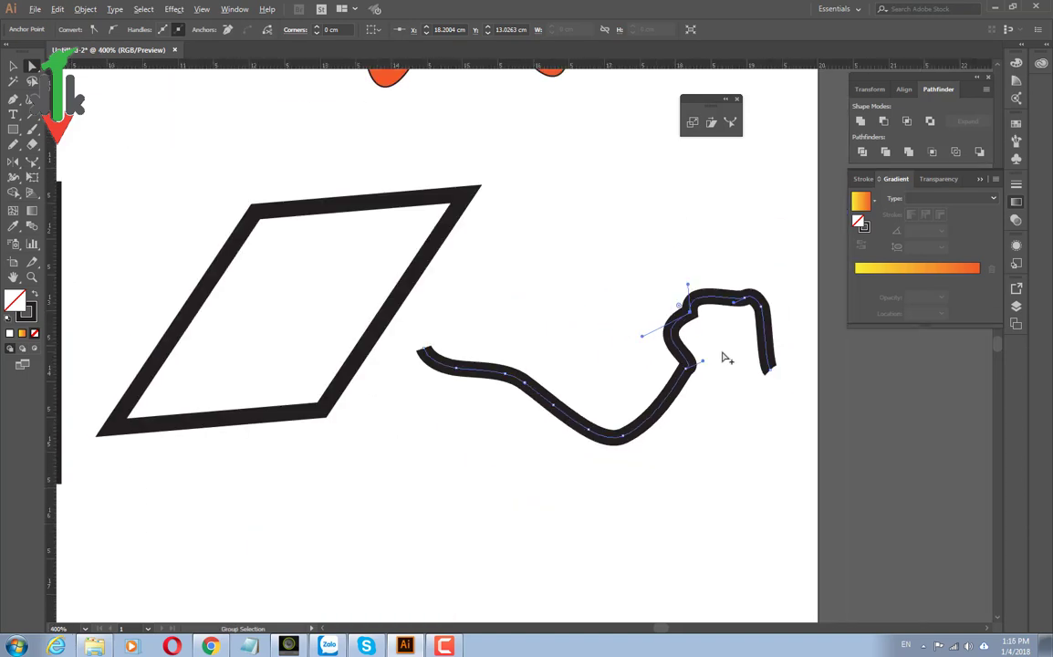
{"action": "scroll", "coordinate": [722, 358], "scroll_direction": "down", "scroll_amount": 1}
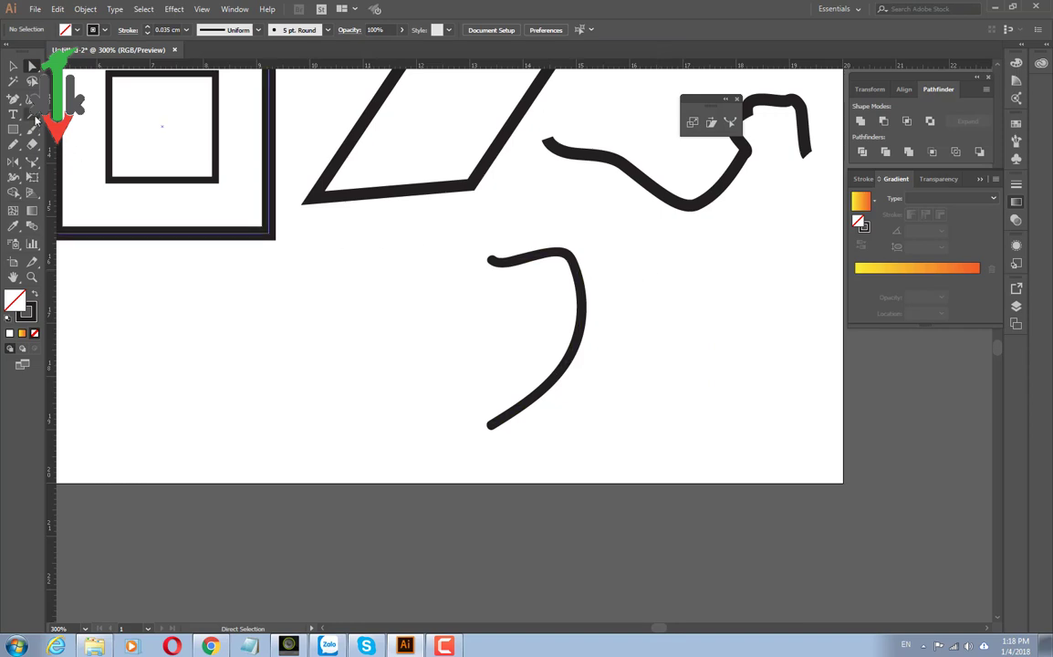
- Draw a thin two-anchor smooth Pen curve to the right of the hooked stroke
{"action": "left_click_drag", "start_coordinate": [14, 97], "coordinate": [91, 146]}
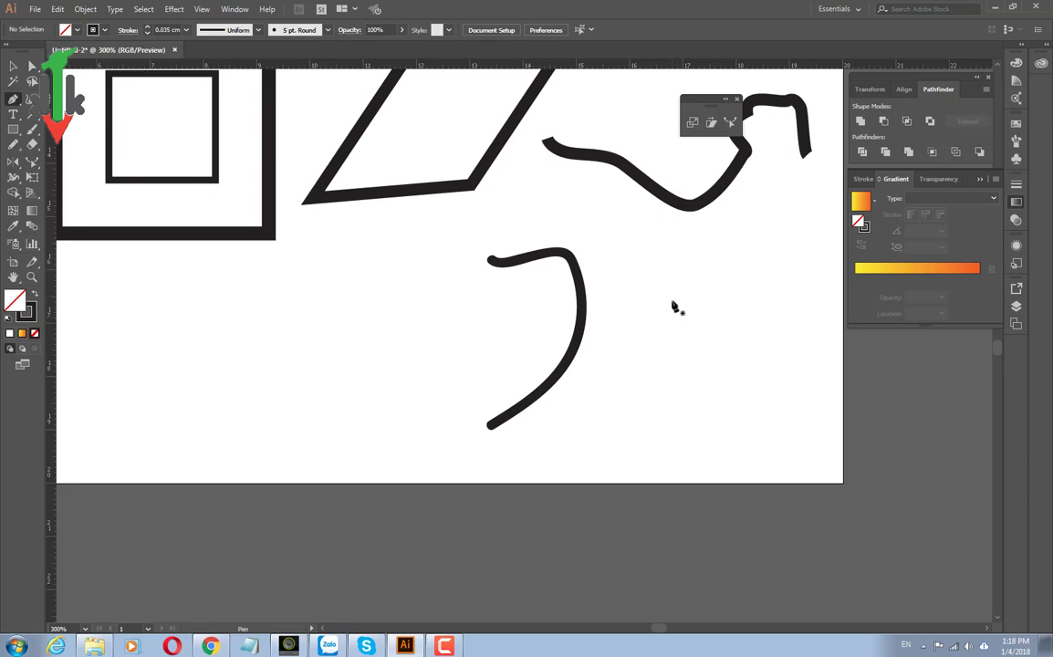
{"action": "left_click_drag", "start_coordinate": [673, 304], "coordinate": [701, 266]}
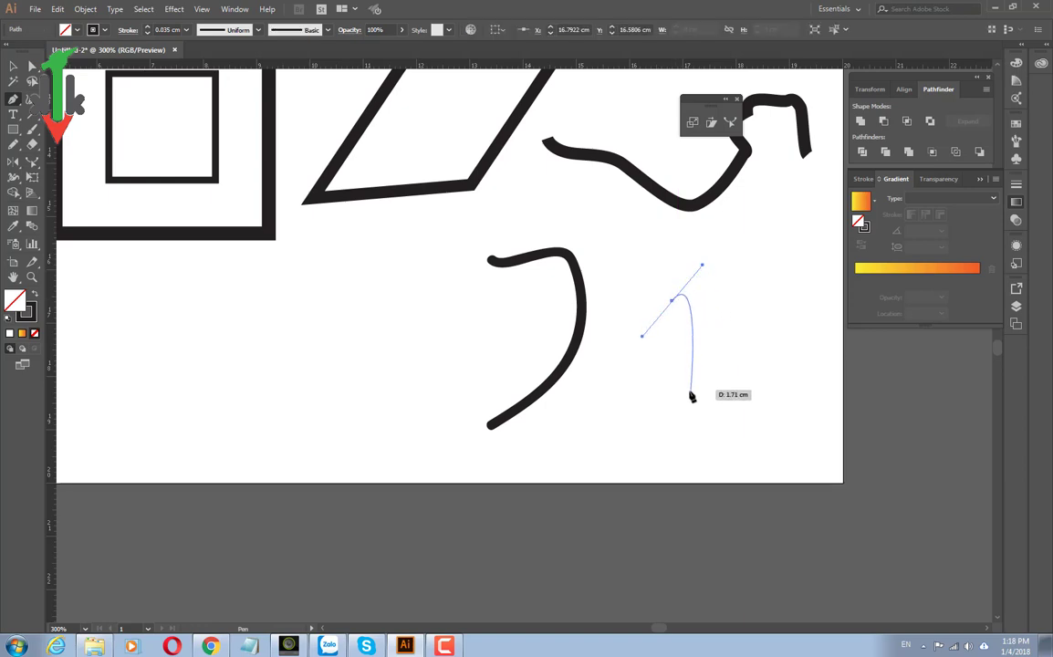
{"action": "left_click_drag", "start_coordinate": [672, 399], "coordinate": [649, 423]}
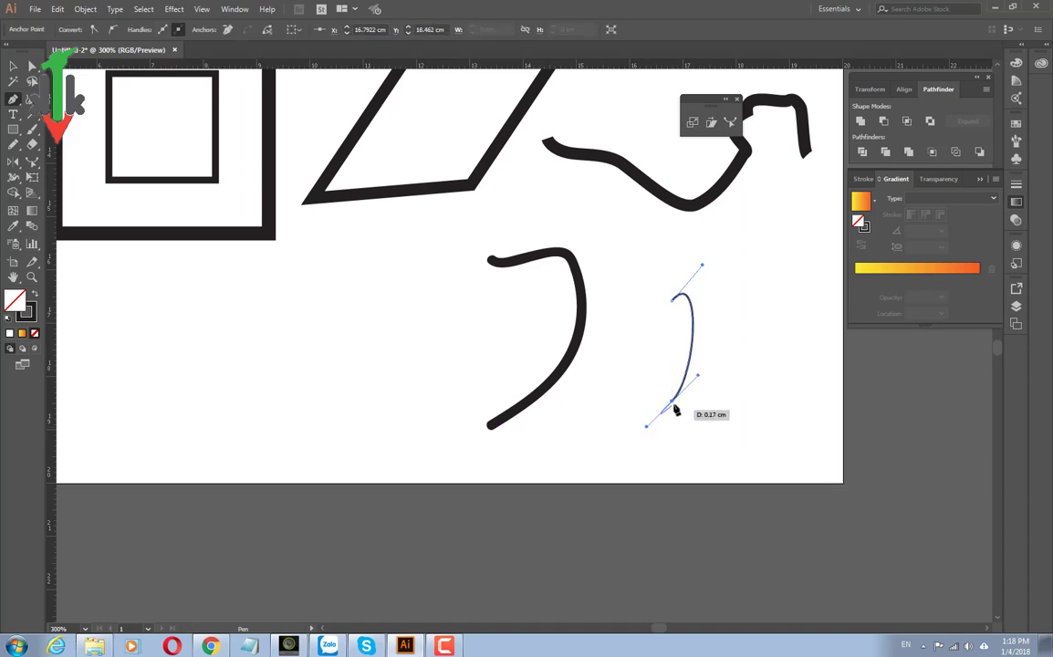
{"action": "left_click_drag", "start_coordinate": [683, 416], "coordinate": [679, 429]}
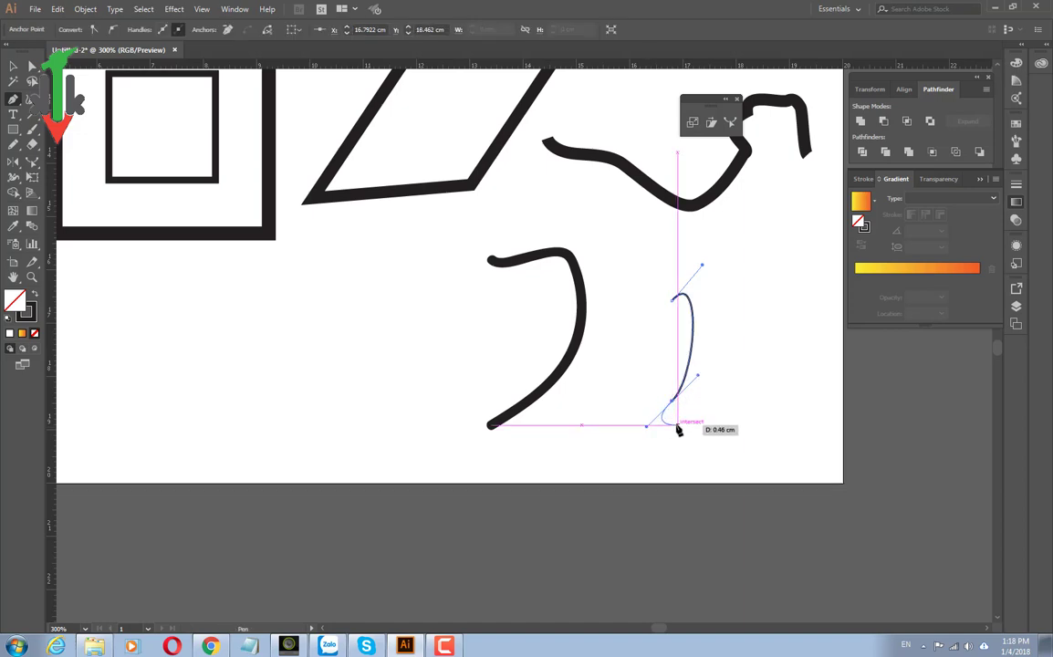
{"action": "key", "text": "v"}
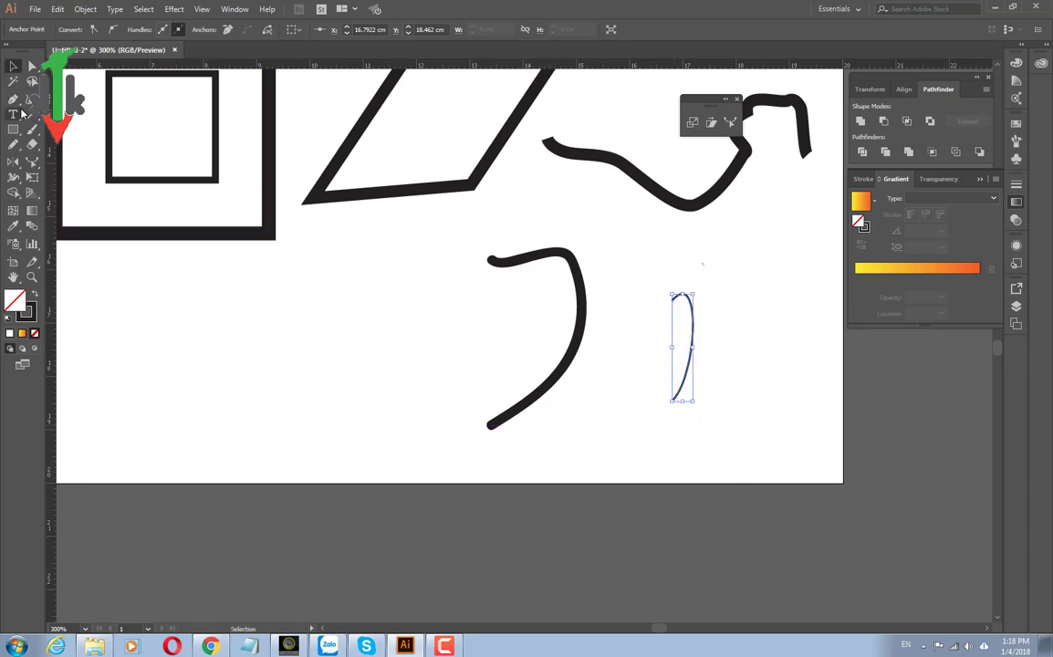
{"action": "left_click", "coordinate": [16, 103]}
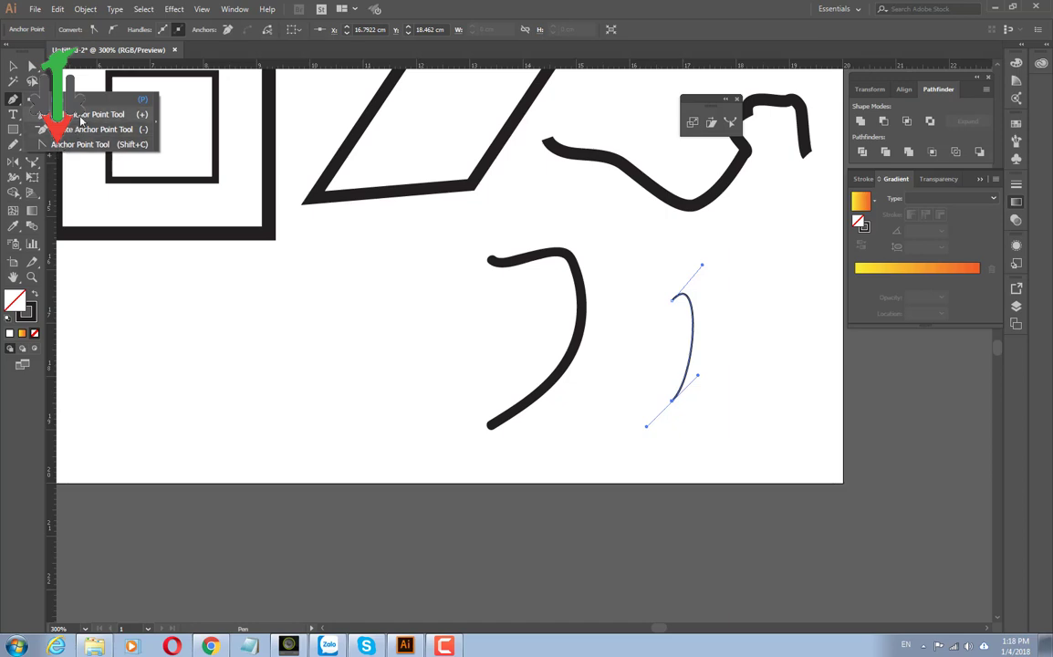
- Add an anchor point midway along the thin curve, dismissing the alert
{"action": "left_click", "coordinate": [83, 117]}
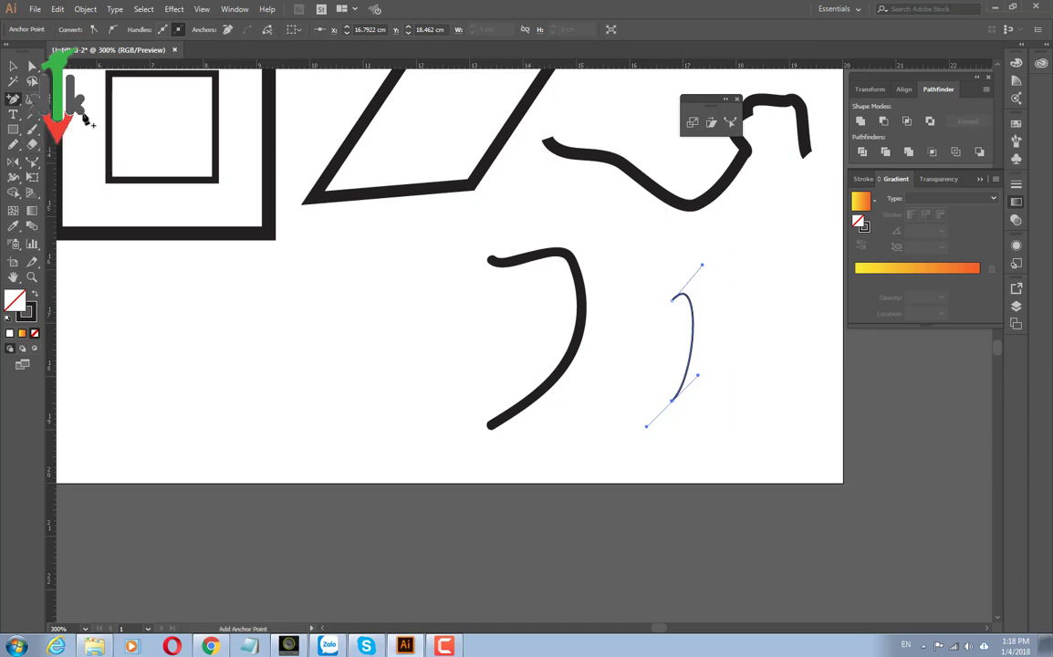
{"action": "left_click", "coordinate": [693, 318]}
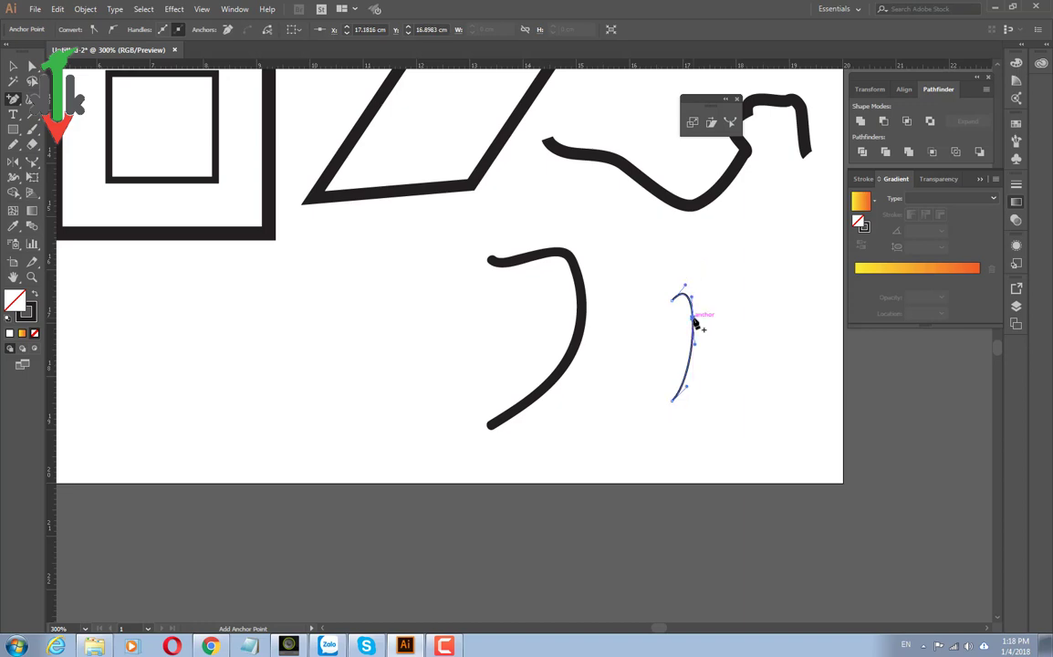
{"action": "left_click", "coordinate": [694, 319]}
{"action": "left_click", "coordinate": [639, 340]}
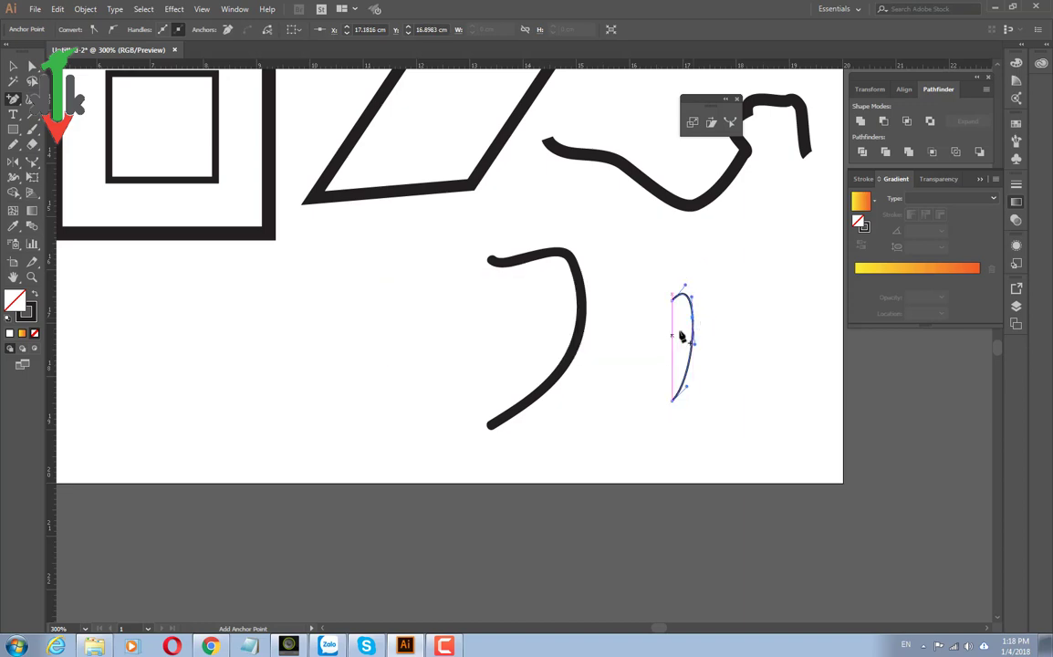
- Drag the middle anchor and top handles so the curve bows right as a rounder arc
{"action": "key", "text": "a"}
{"action": "left_click_drag", "start_coordinate": [695, 321], "coordinate": [706, 301]}
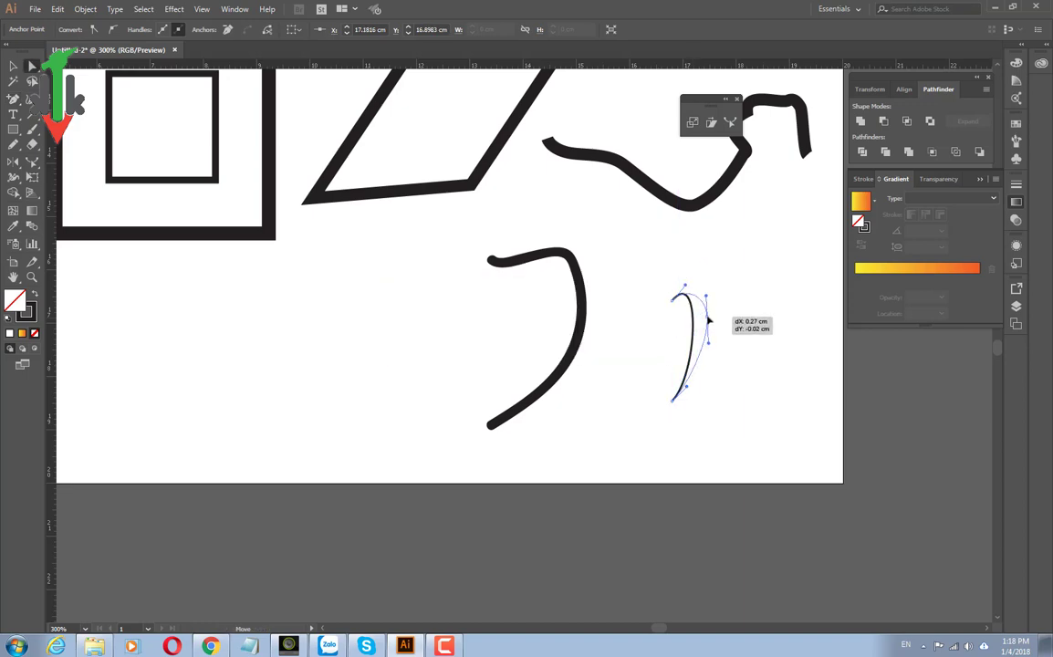
{"action": "left_click", "coordinate": [706, 299]}
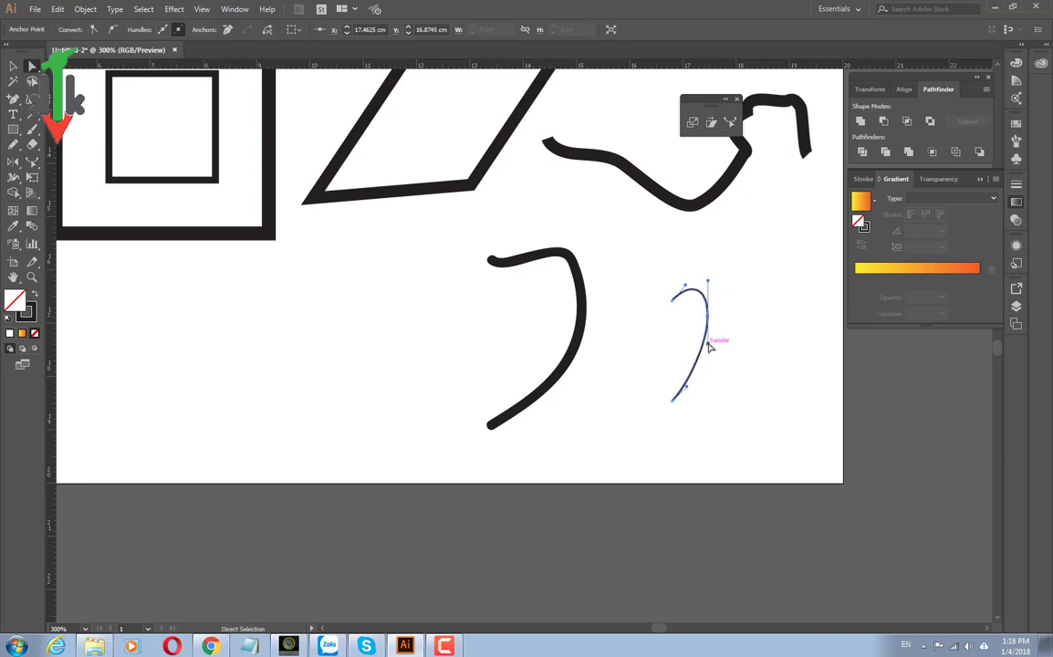
{"action": "left_click_drag", "start_coordinate": [708, 343], "coordinate": [714, 352]}
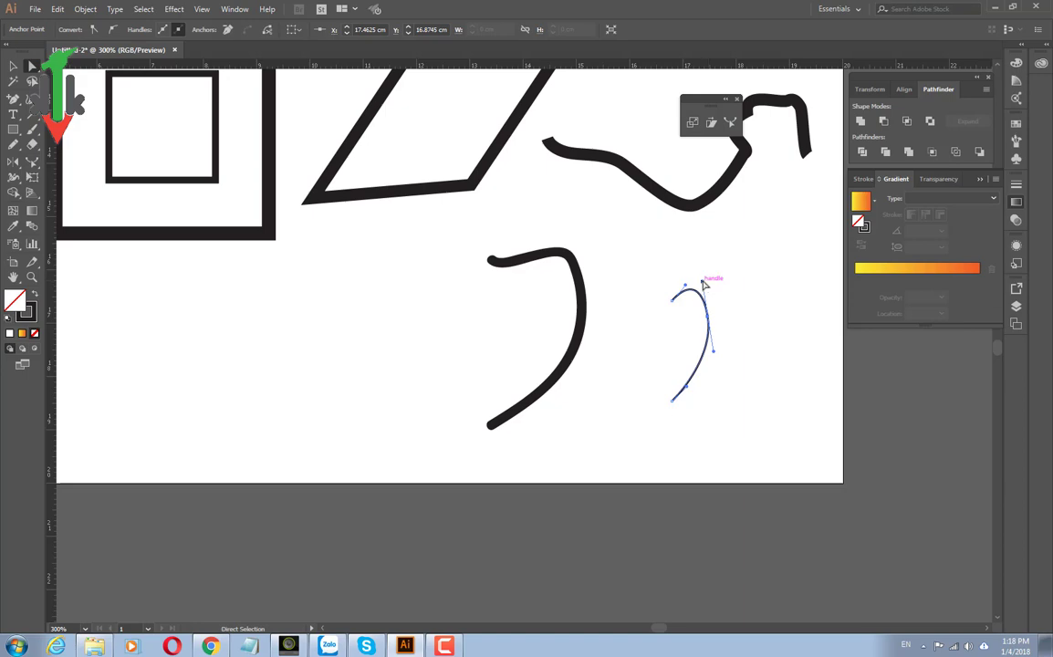
{"action": "left_click_drag", "start_coordinate": [702, 280], "coordinate": [713, 279]}
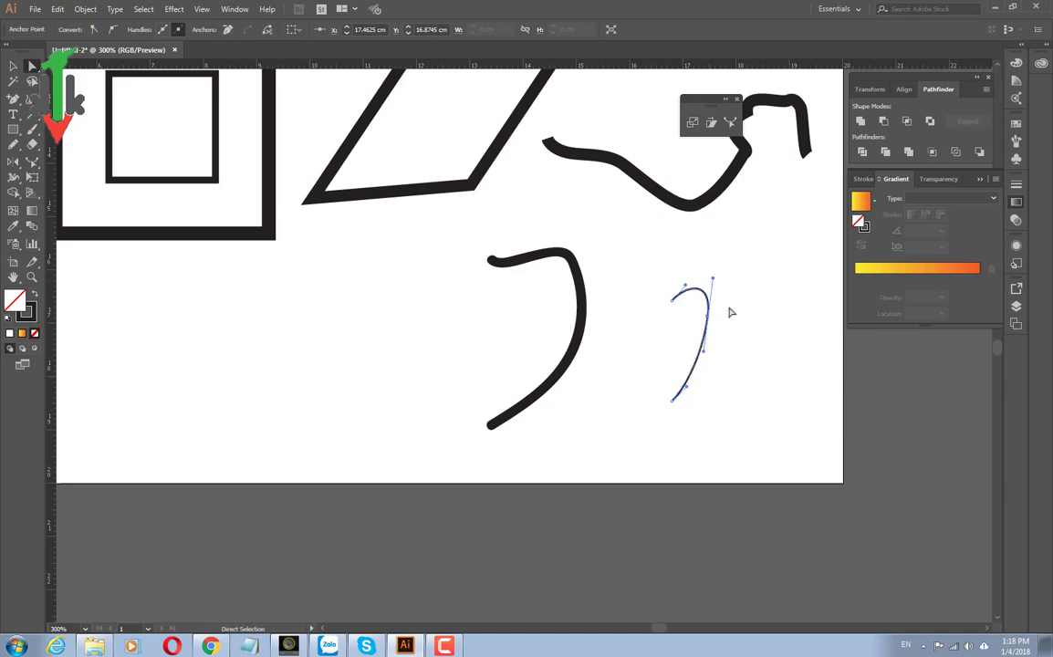
- Deselect the curve, zoom out to 150%, and centre the whole artboard in view
{"action": "key", "text": "v"}
{"action": "left_click", "coordinate": [731, 310]}
{"action": "scroll", "coordinate": [516, 364], "scroll_direction": "down", "scroll_amount": 2}
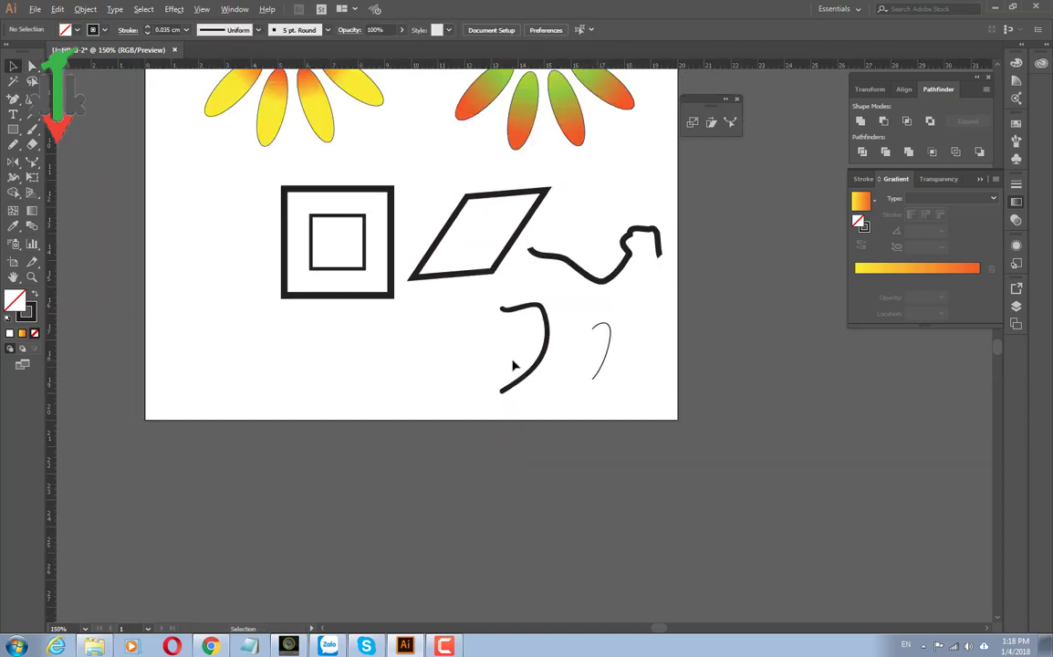
{"action": "left_click_drag", "start_coordinate": [491, 273], "coordinate": [607, 423]}
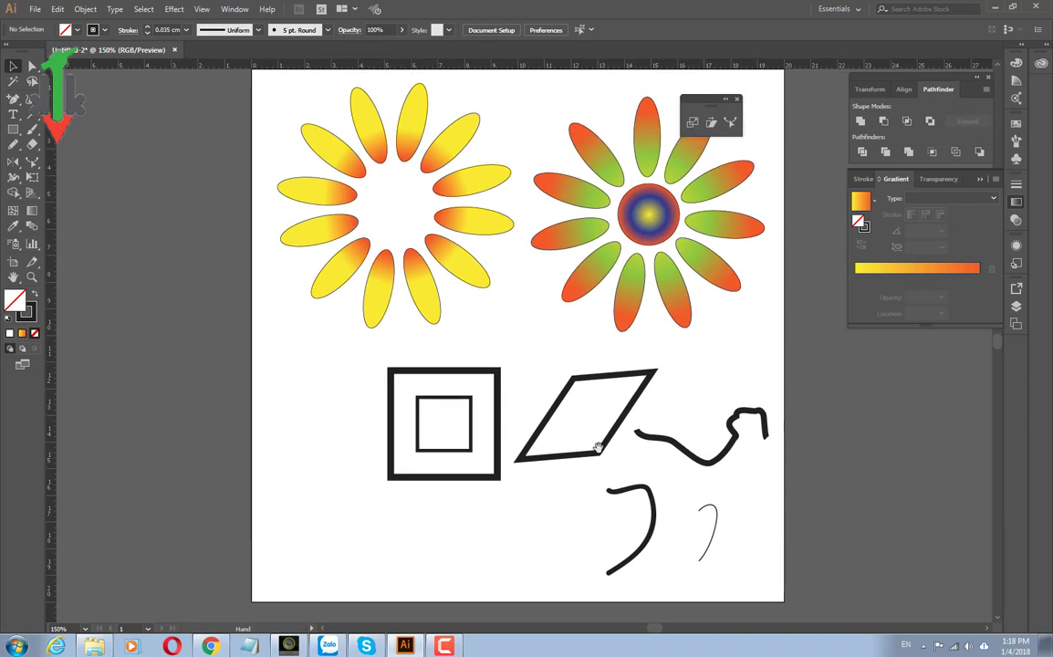
{"action": "scroll", "coordinate": [630, 380], "scroll_direction": "right", "scroll_amount": 2}
{"action": "left_click_drag", "start_coordinate": [618, 362], "coordinate": [612, 374]}
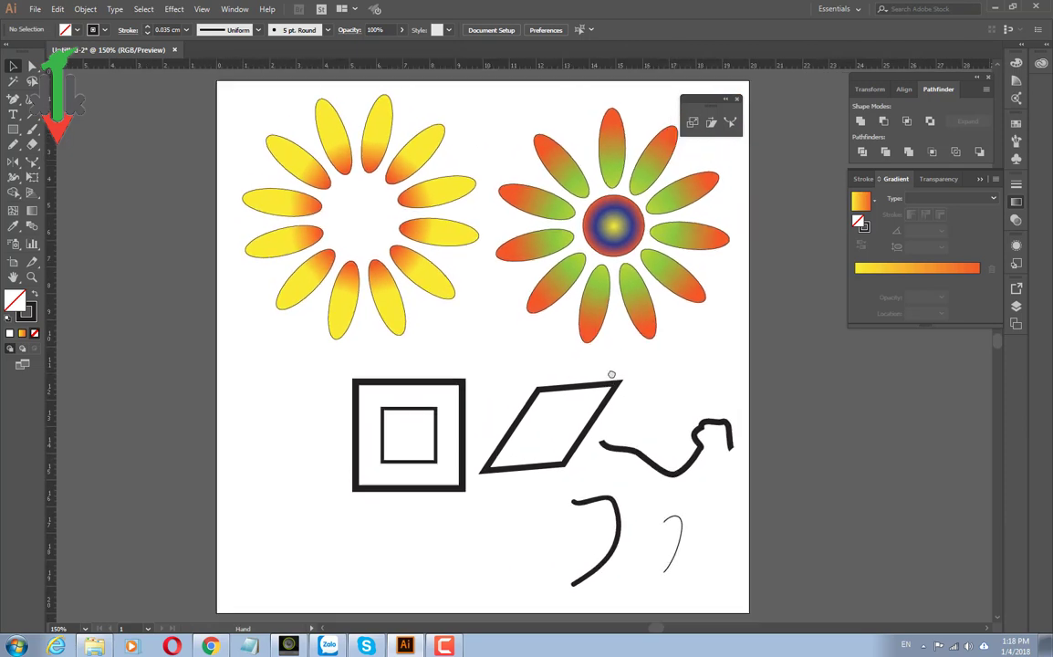